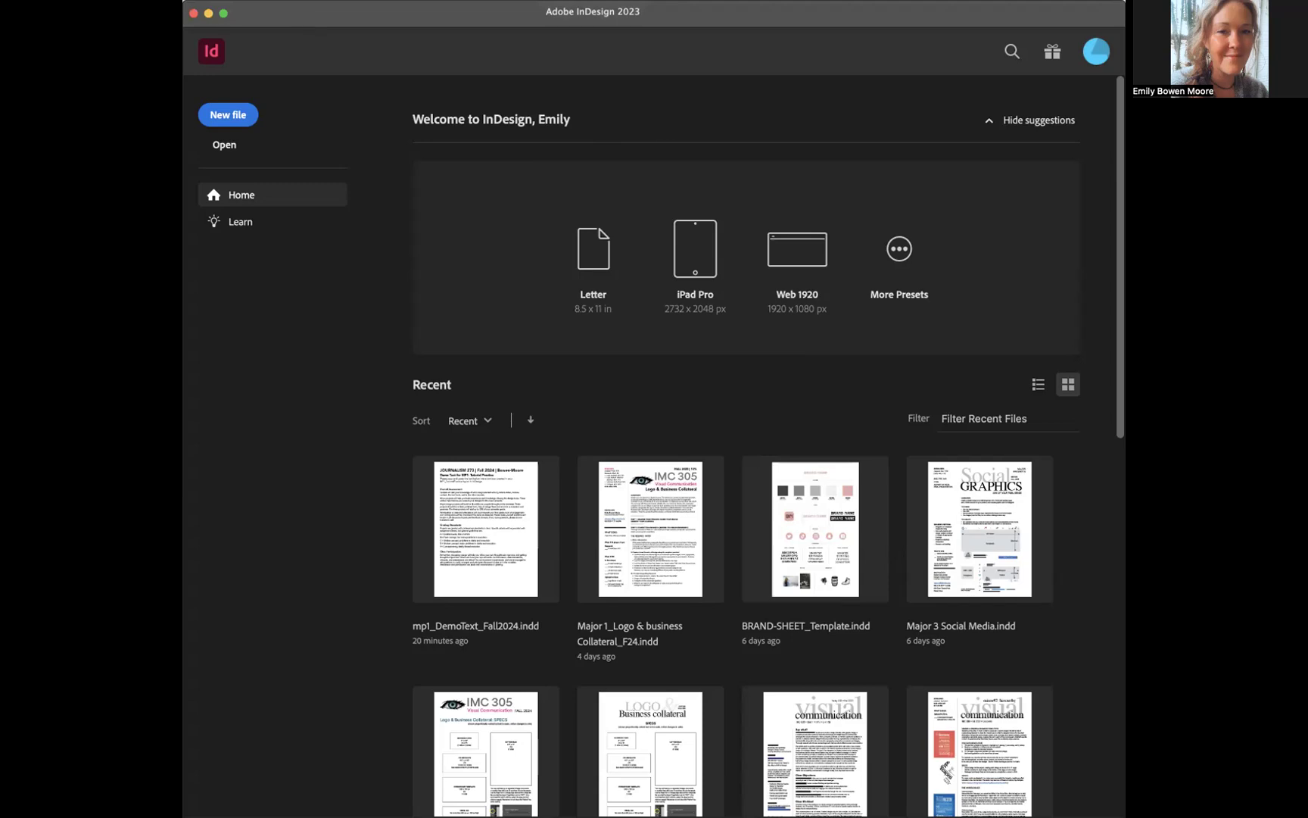
click(304, 17)
mouse_move(302, 12)
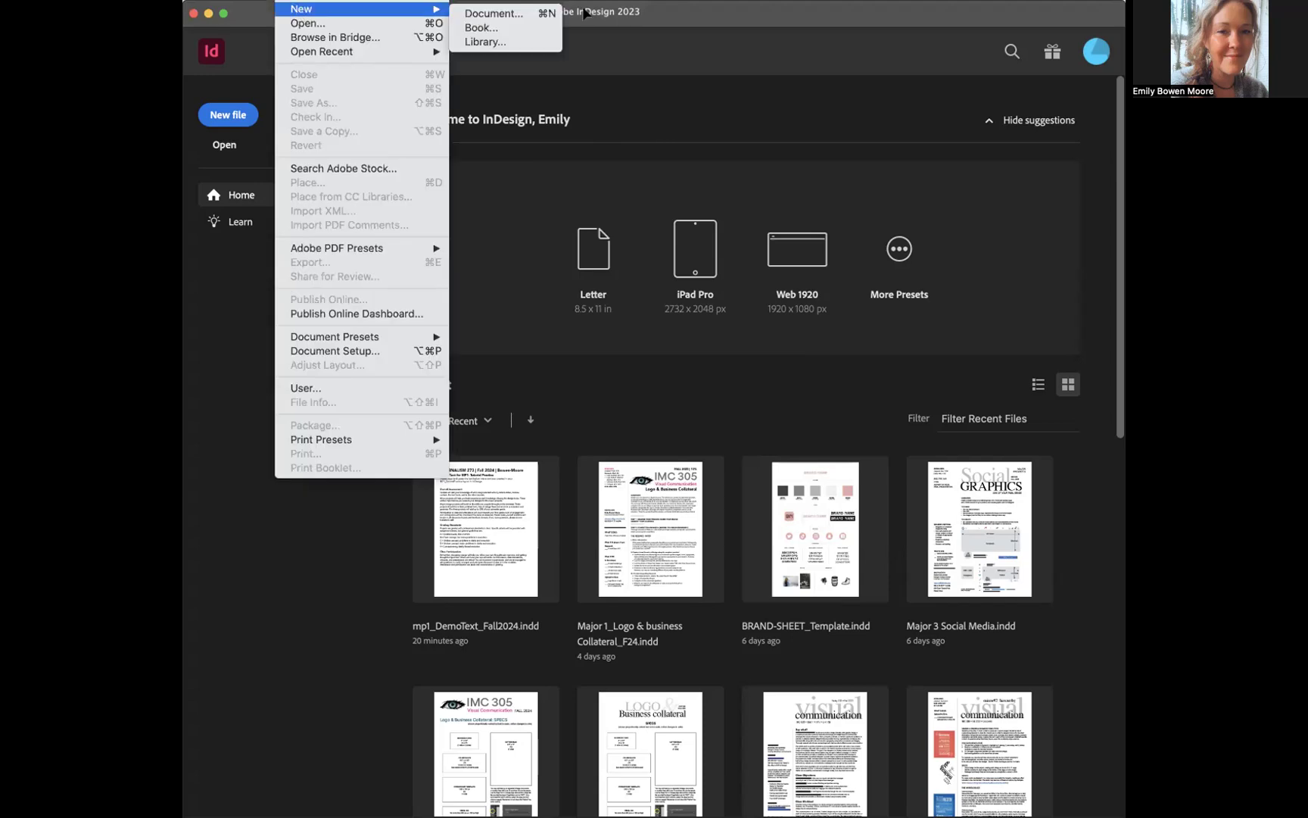
click(841, 14)
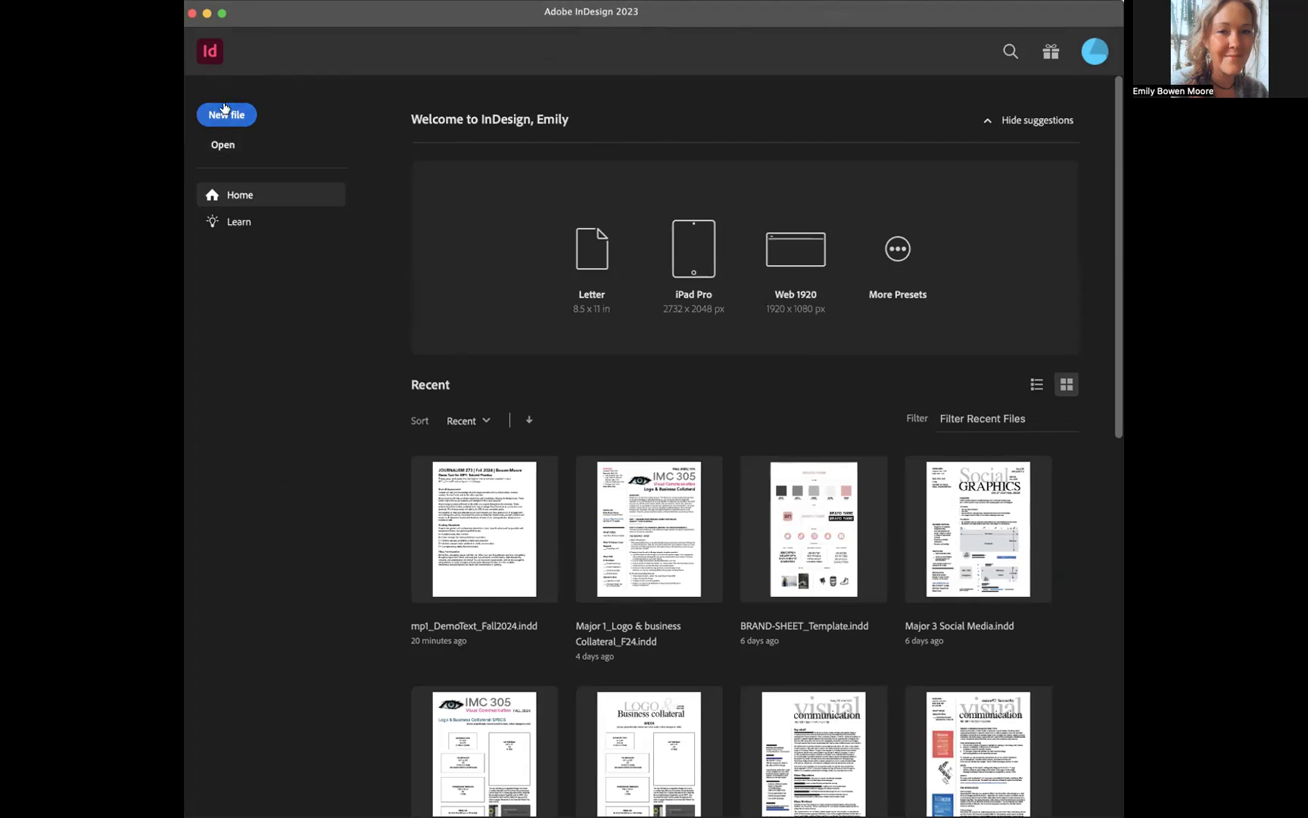
Step: Start a new document and show the print presets, keeping the Letter size
click(292, 1)
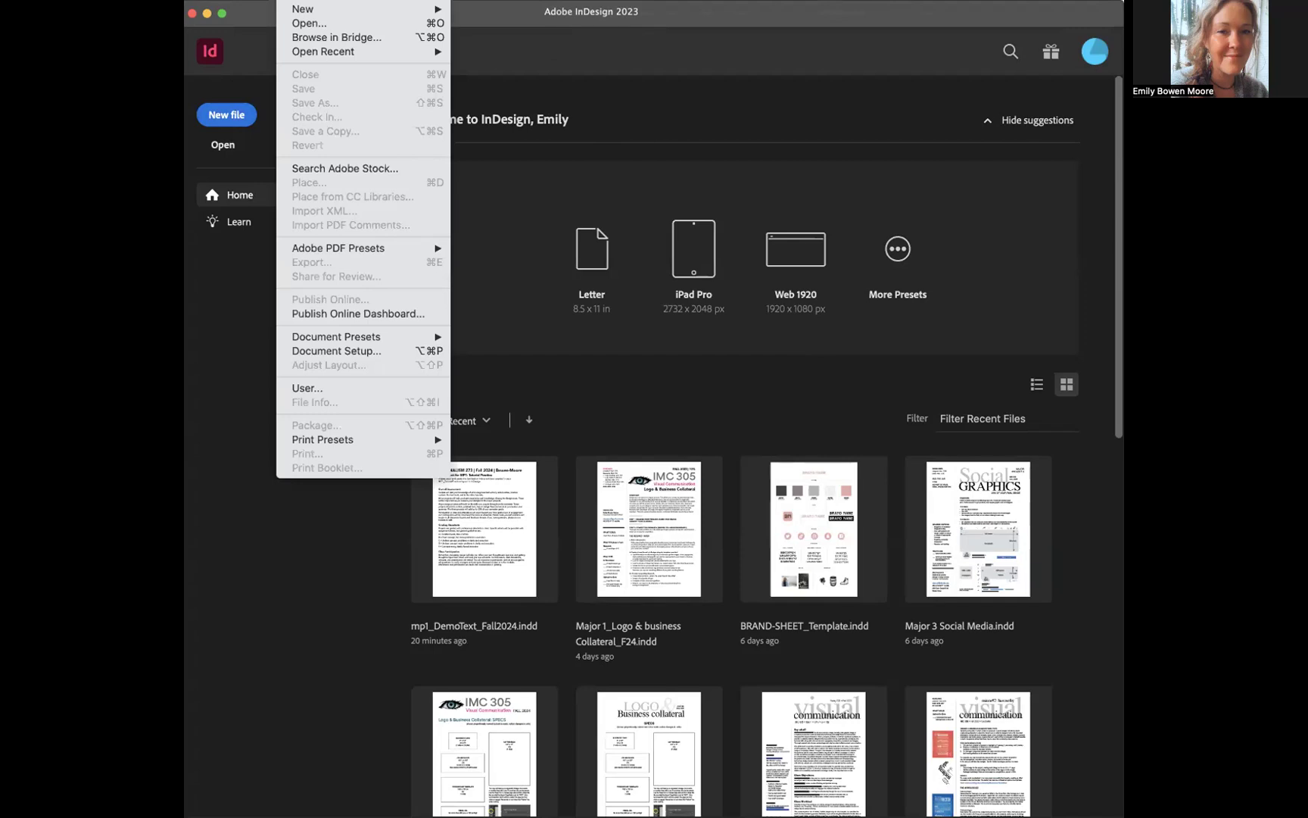
mouse_move(299, 8)
click(494, 15)
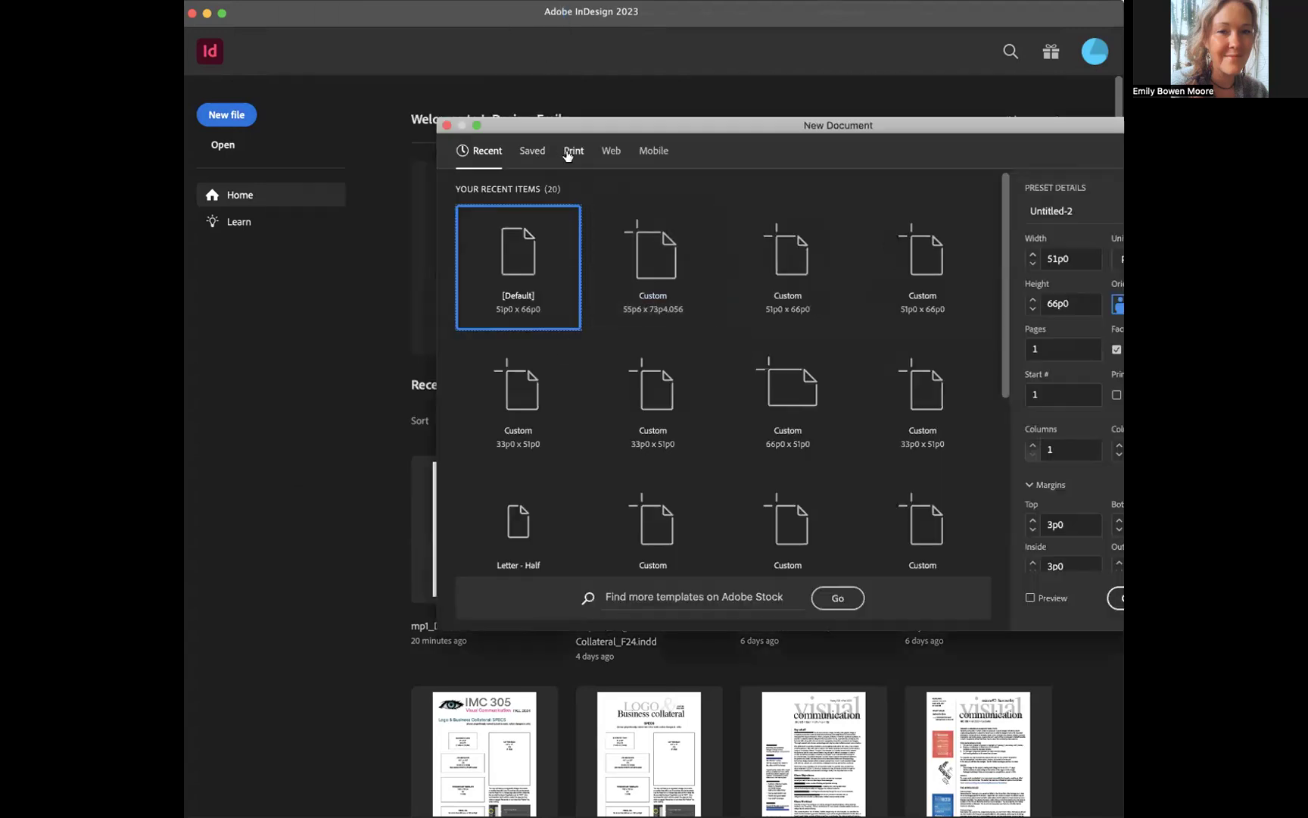
click(569, 153)
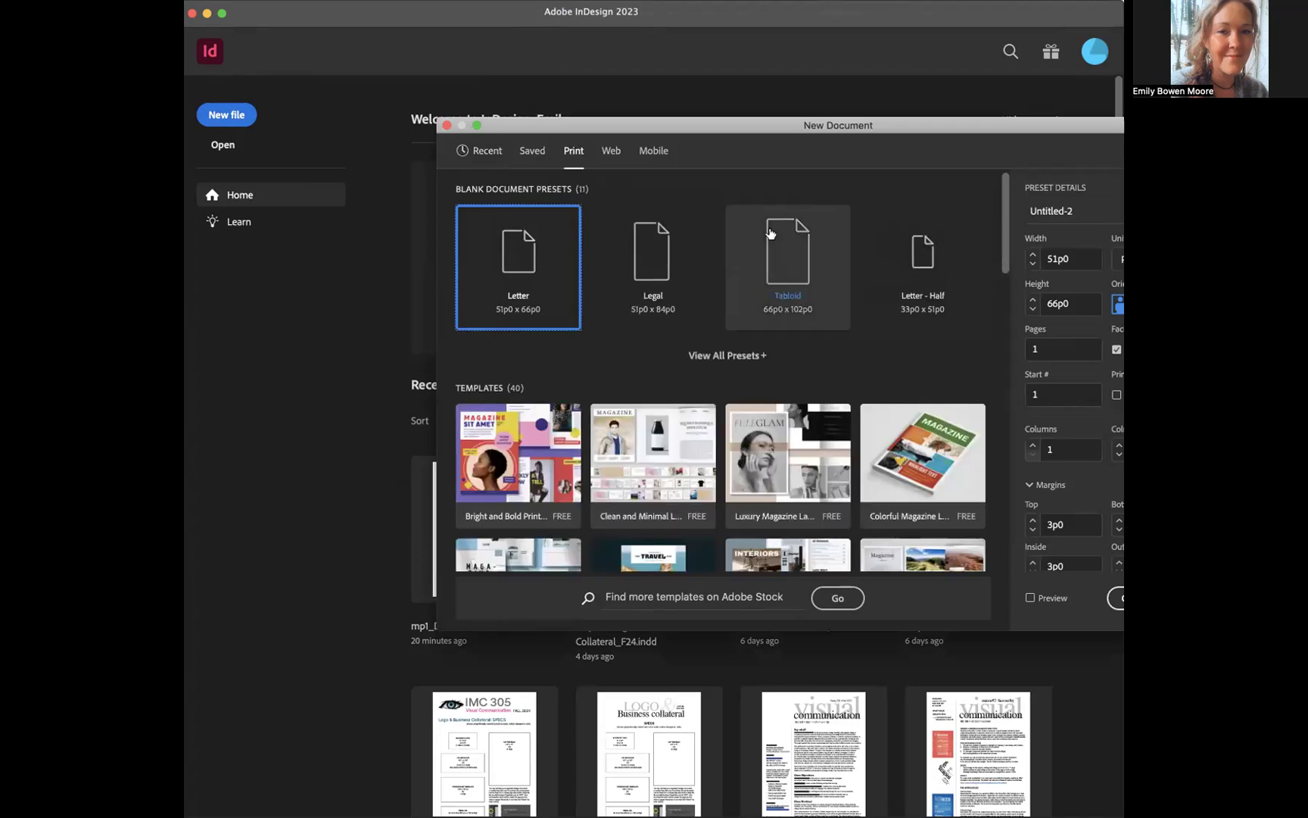
Step: Name the new document with the author's surname followed by "_Tutorial Practice"
click(1079, 210)
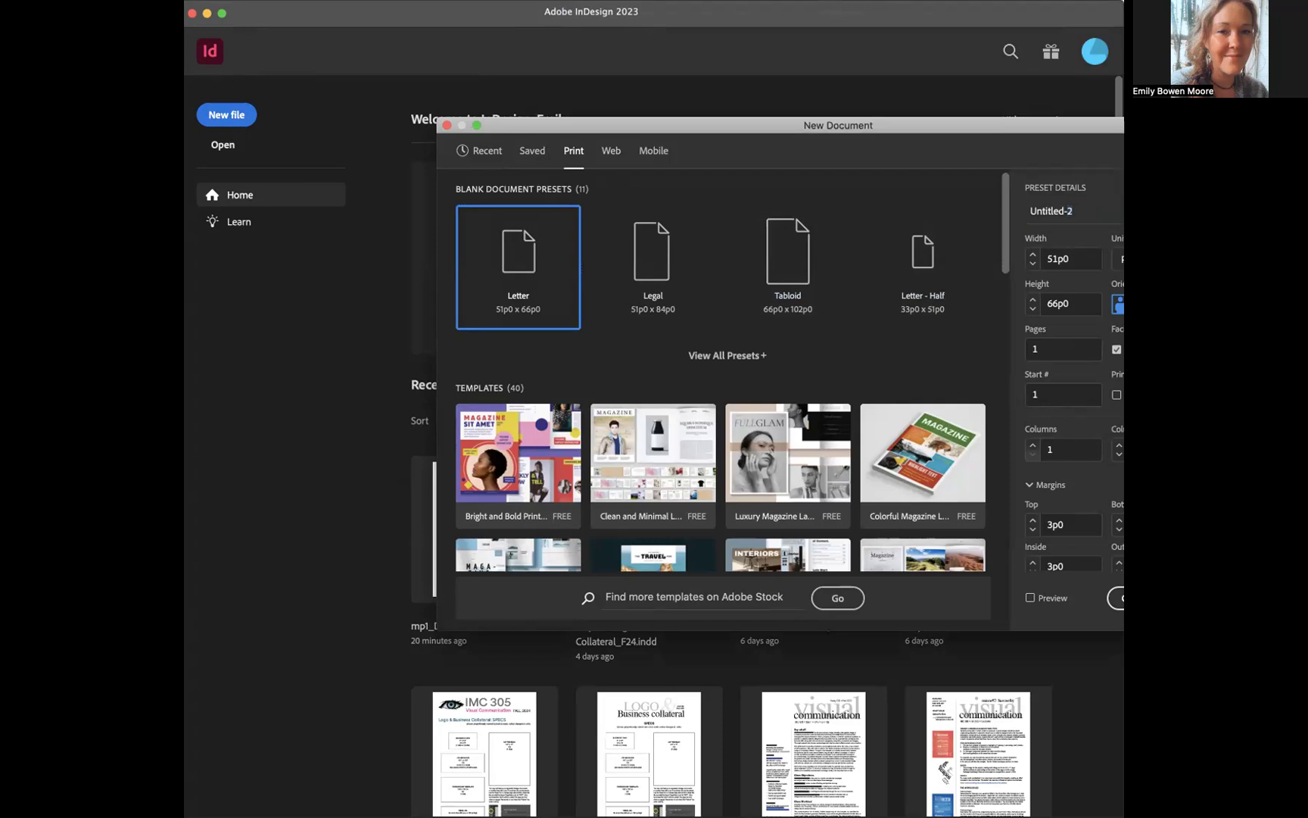
triple_click(1061, 207)
text(Moore_Tutorial Praciv)
key(BackSpace)
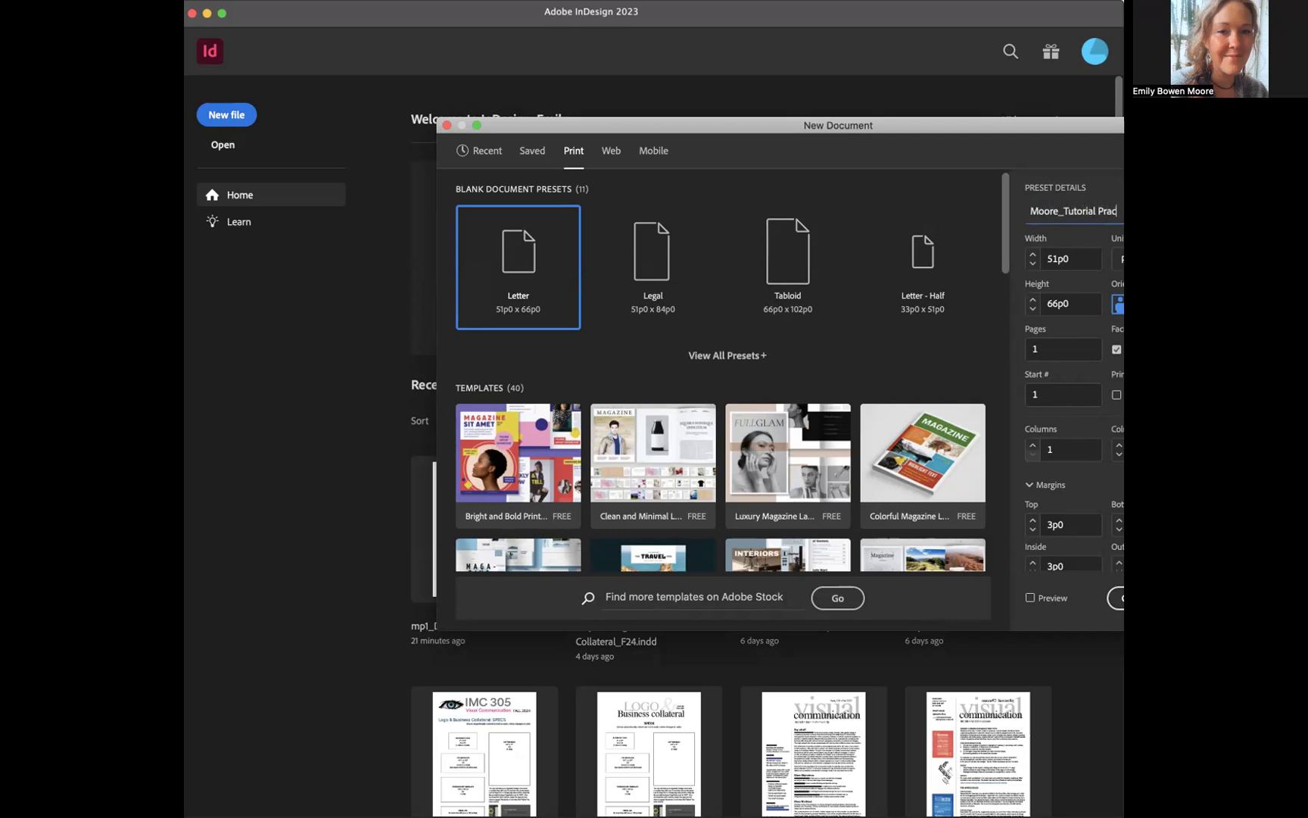
text(tic)
Step: Set the document's bleed to 0p9 on all sides
scroll(1049, 557, down, 5)
scroll(1048, 559, up, 1)
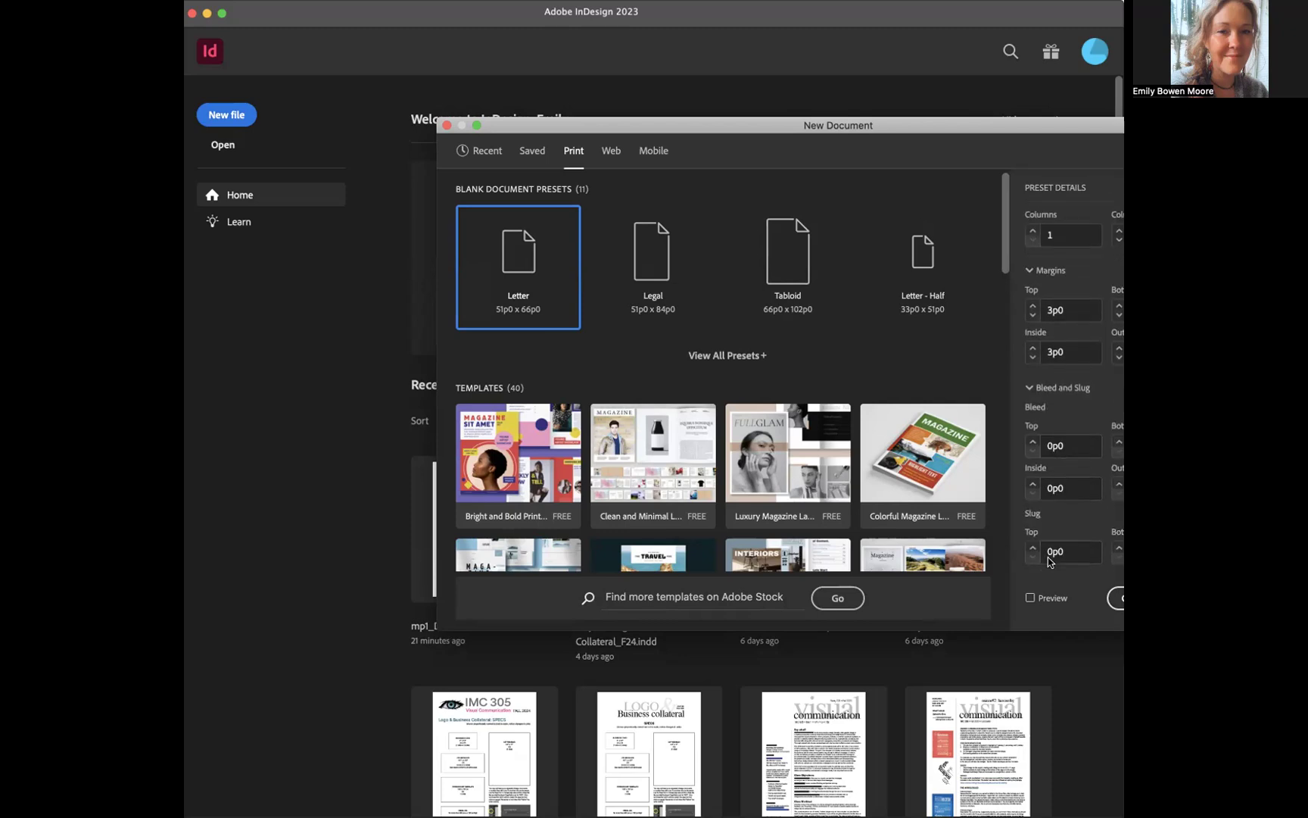
click(1032, 441)
click(1033, 441)
click(1033, 441)
click(1033, 440)
click(1033, 440)
click(1033, 441)
click(1032, 441)
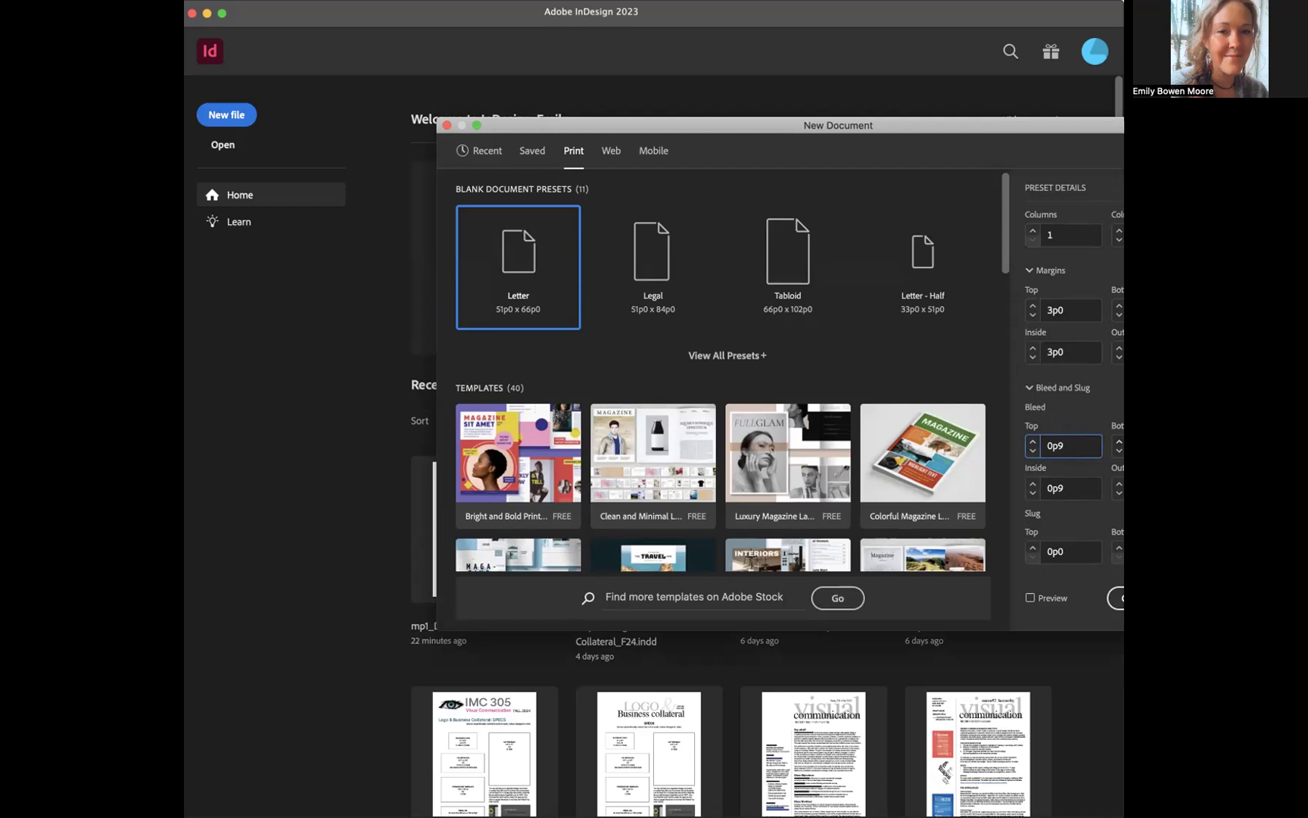
double_click(1071, 444)
scroll(1070, 443, up, 1)
scroll(1073, 342, up, 4)
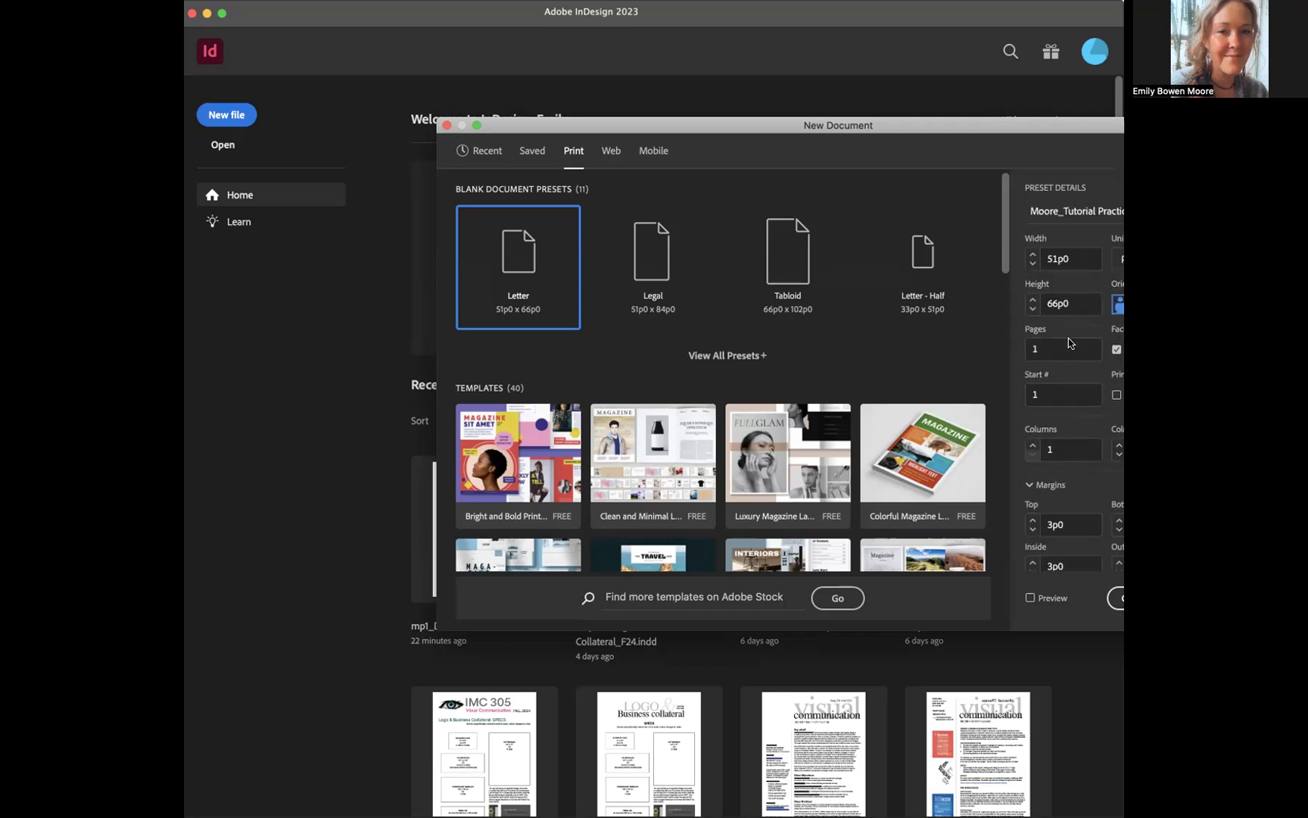
Step: Keep picas as the unit, set the bleed to .125" on all sides and create the document
click(1119, 259)
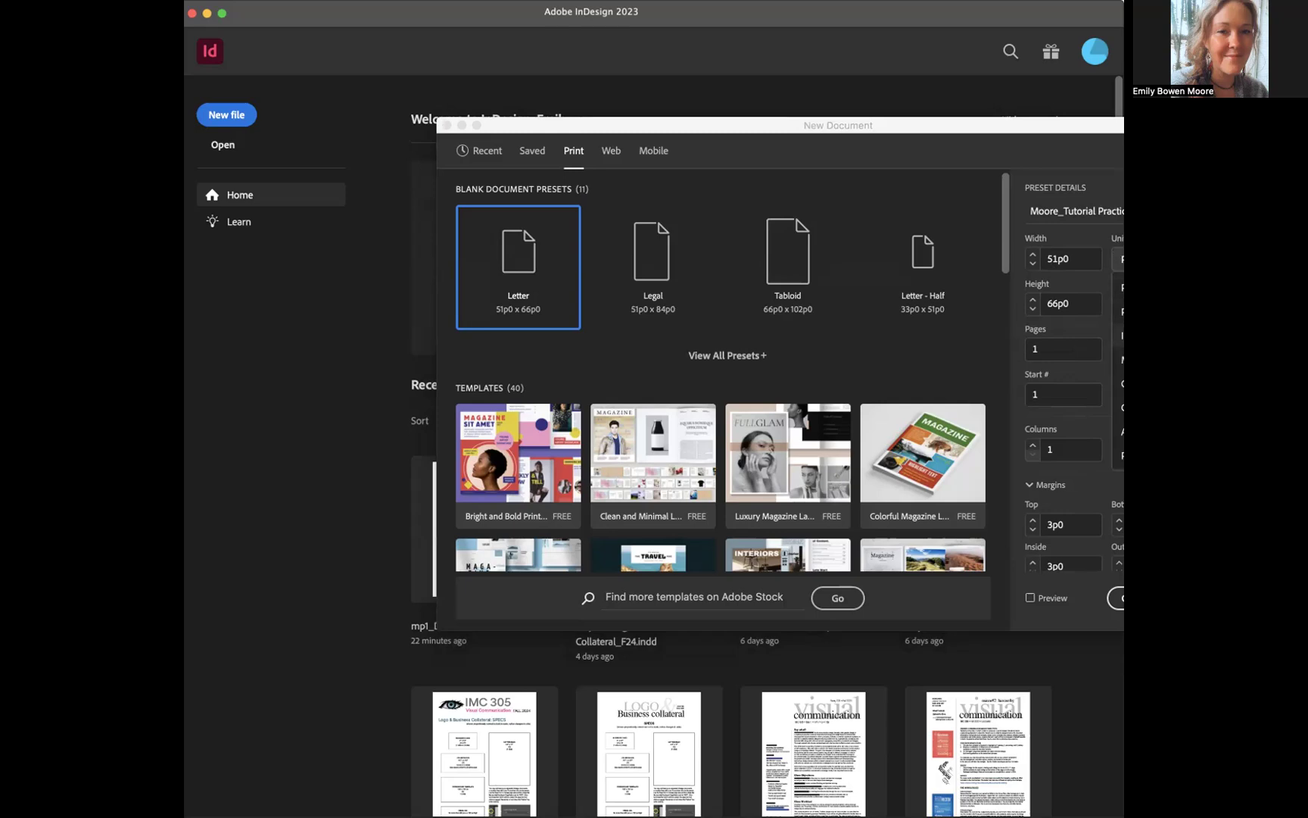
click(1119, 311)
scroll(1029, 439, down, 5)
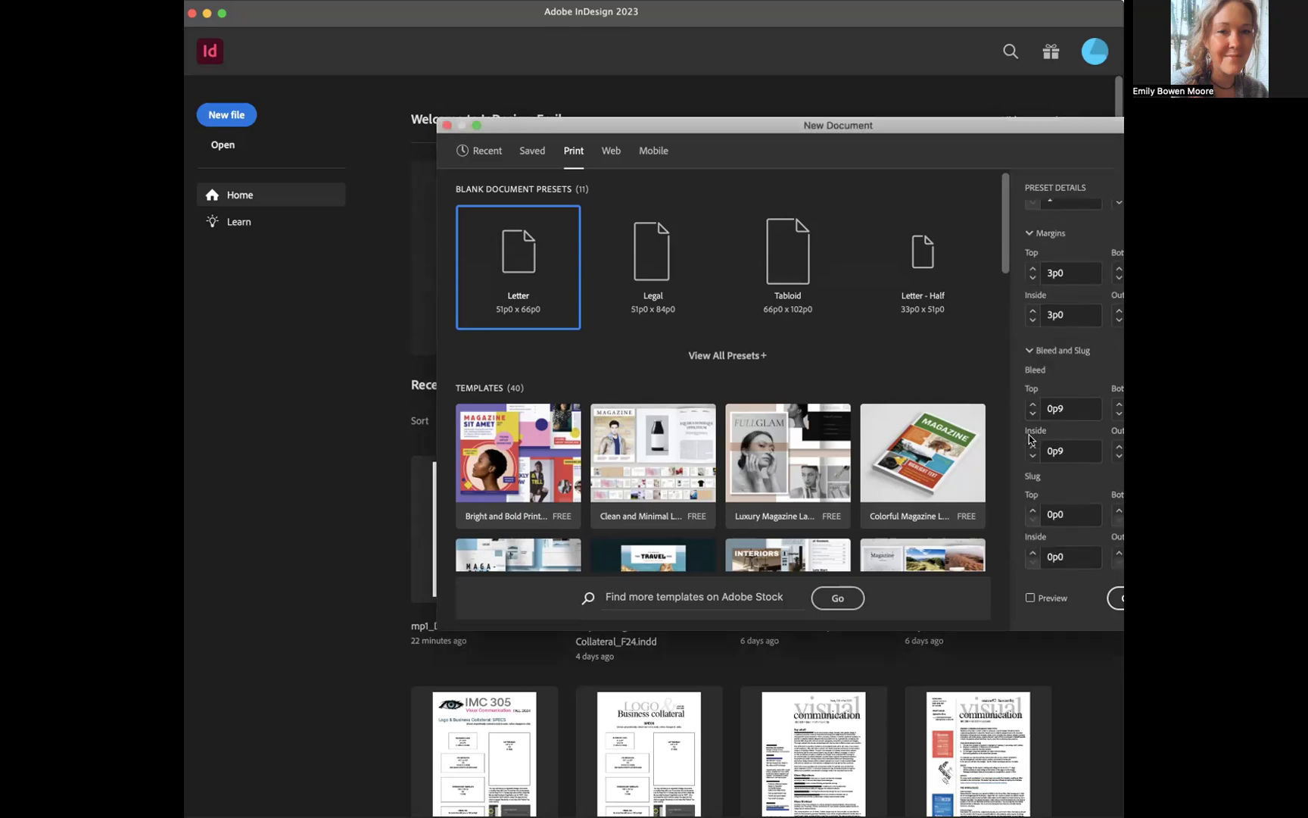
click(1064, 406)
text(.125")
key(Tab)
key(Return)
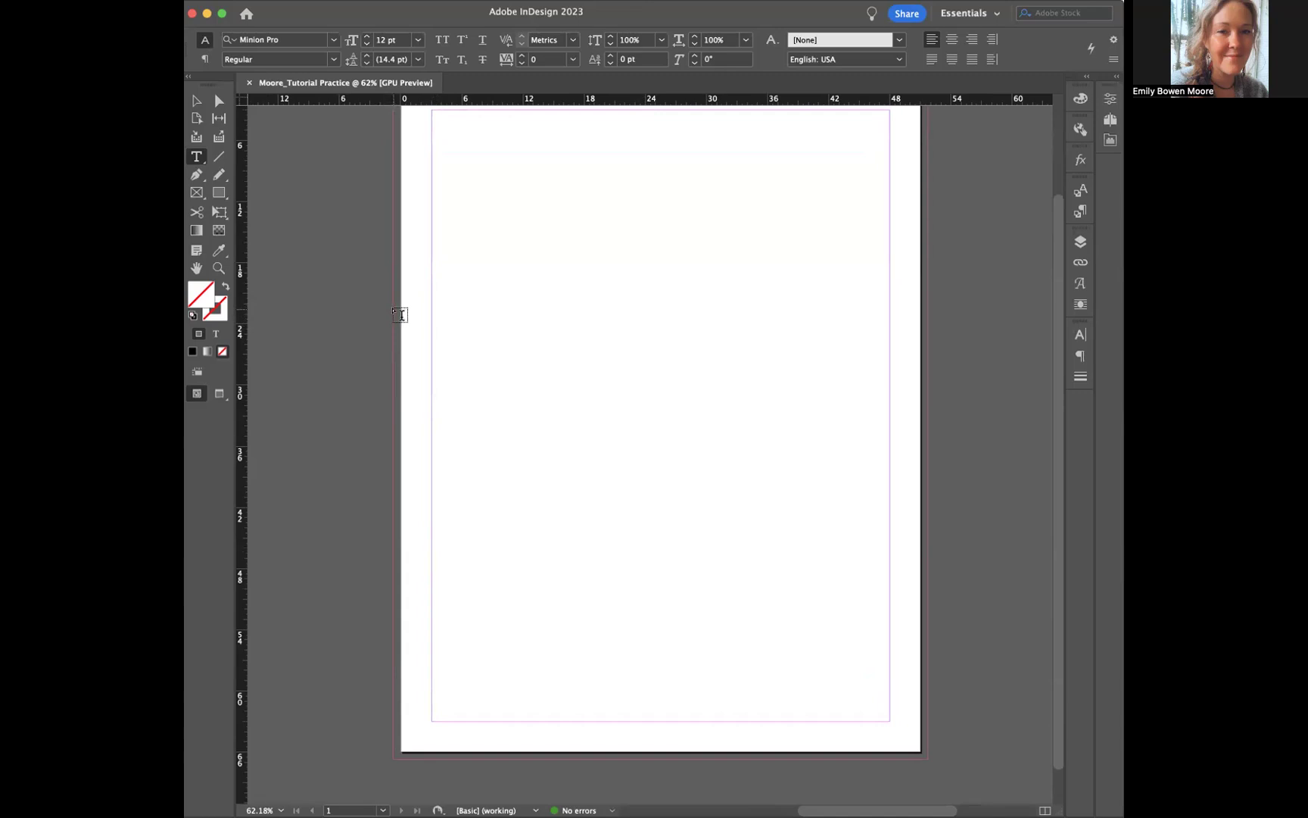
scroll(470, 246, up, 3)
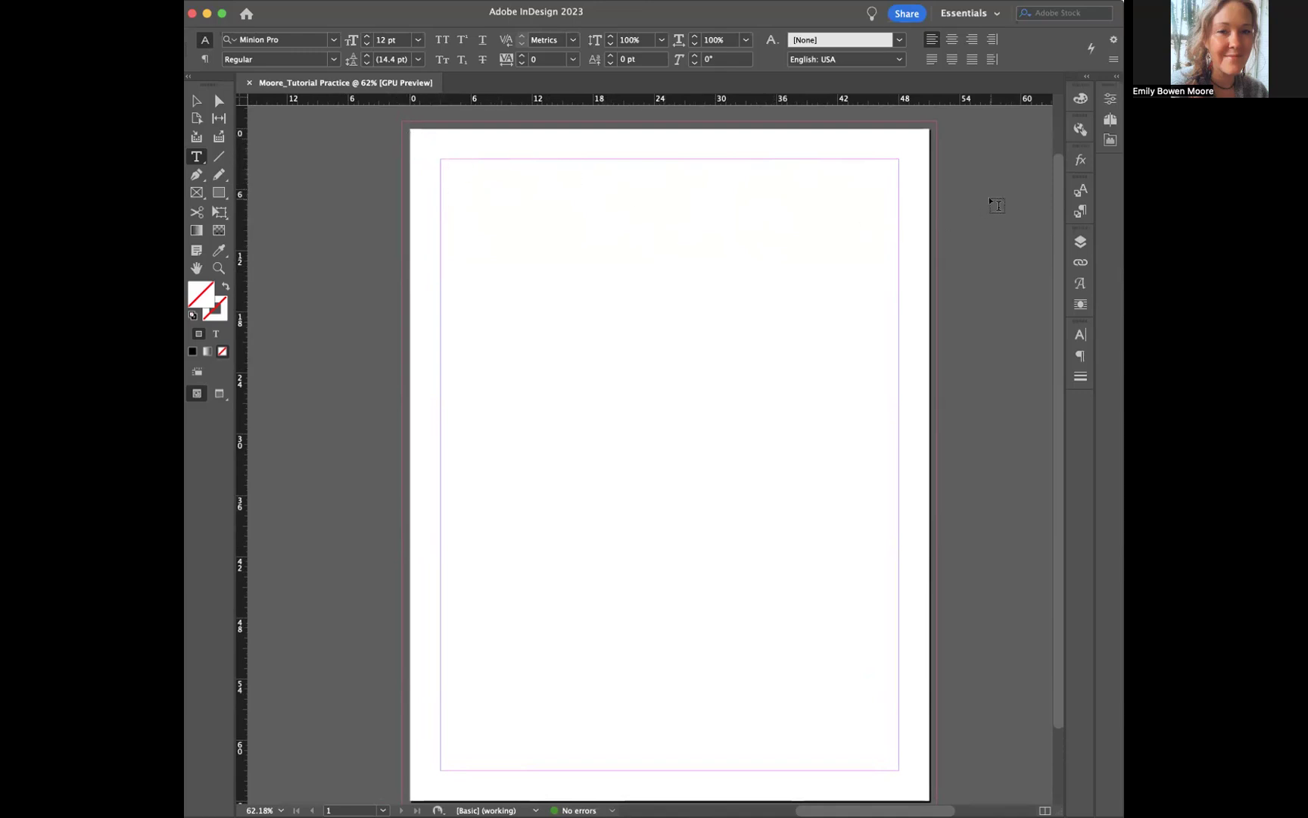
key(v)
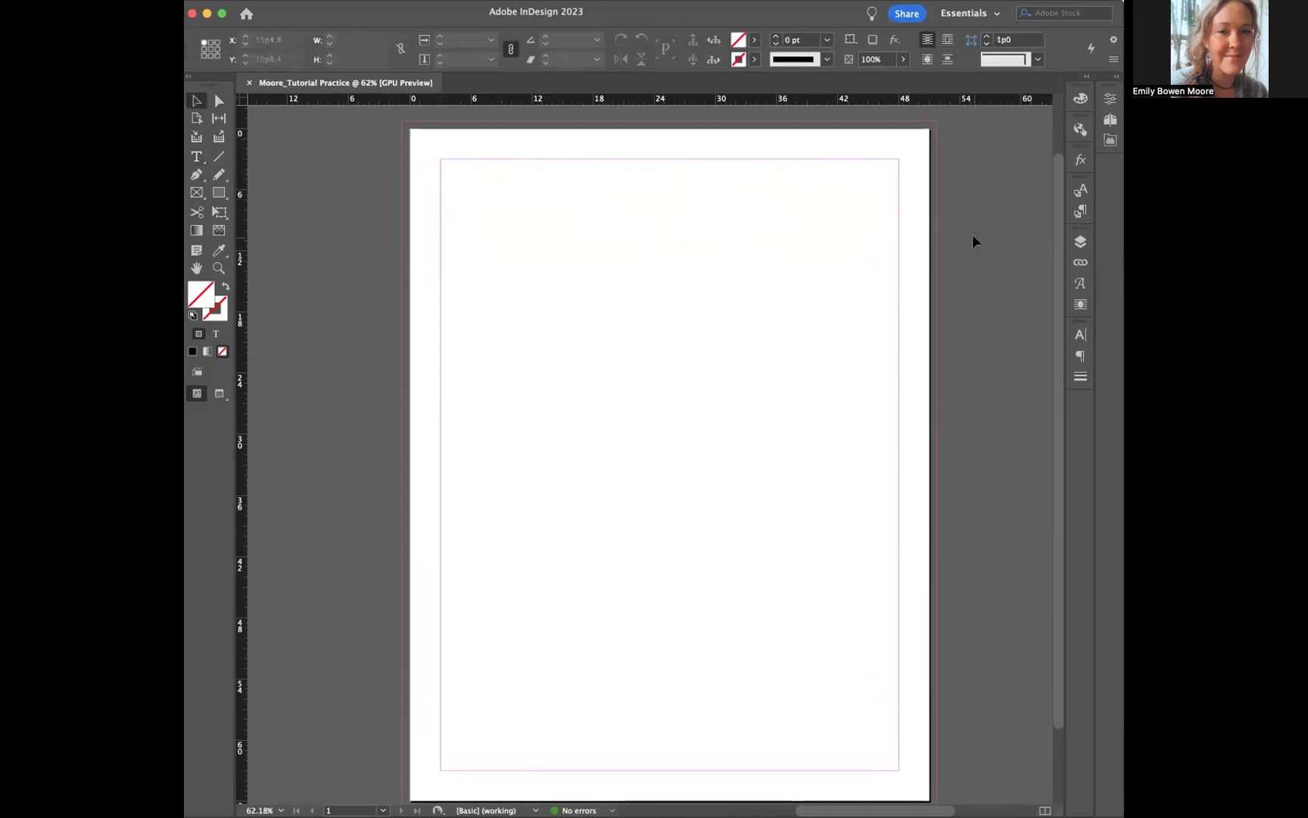
key(super+d)
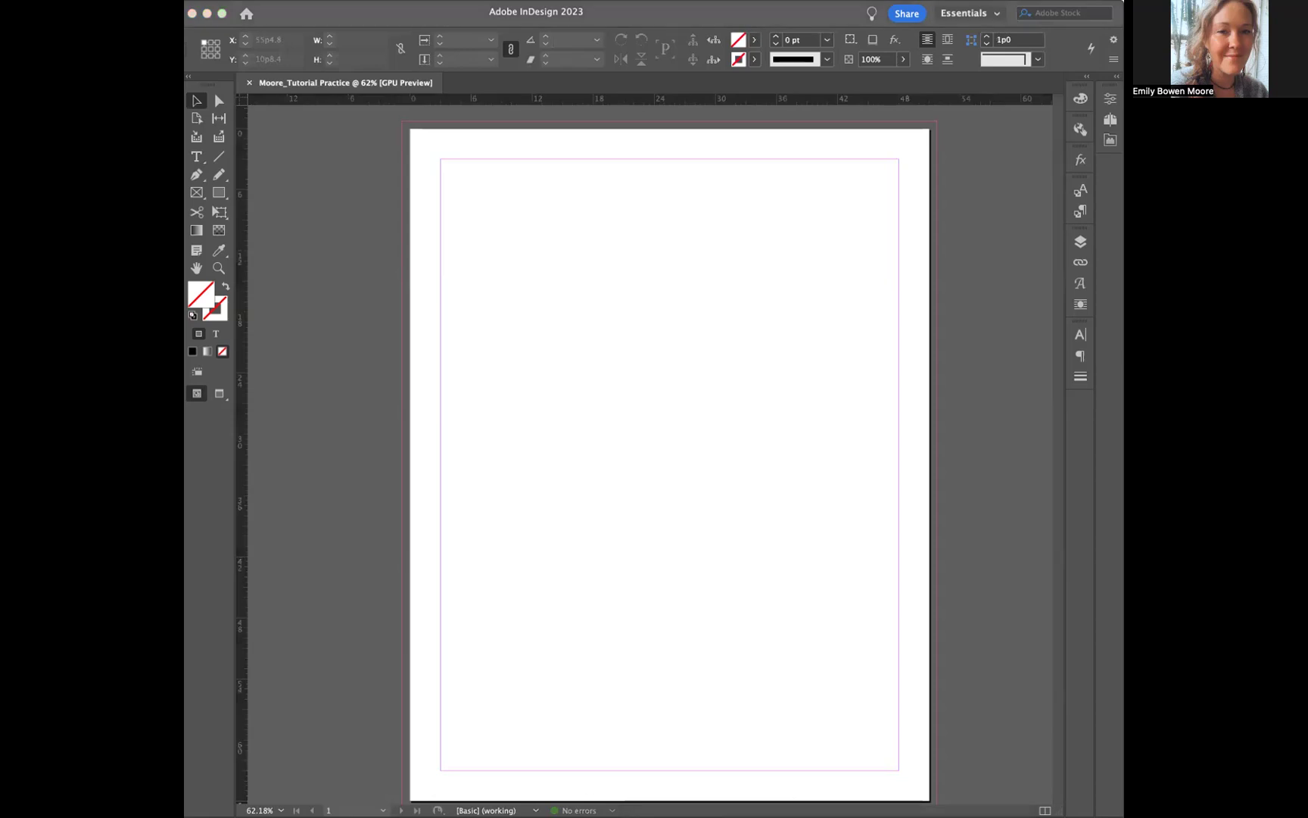
click(648, 302)
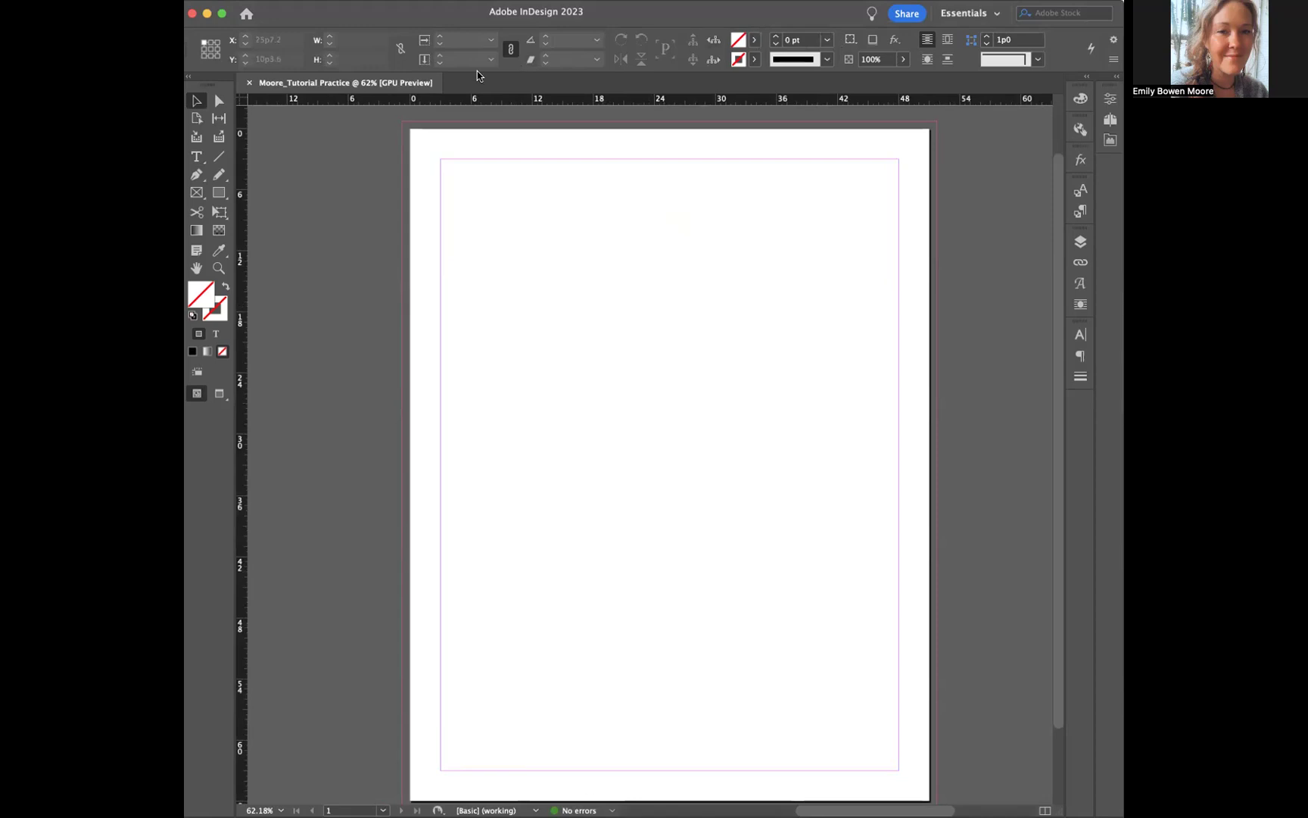
Step: Draw a rectangle over the whole page out to the bleed guides, 52p6 wide and 67p6 high
click(218, 196)
click(278, 213)
drag(400, 119, 937, 782)
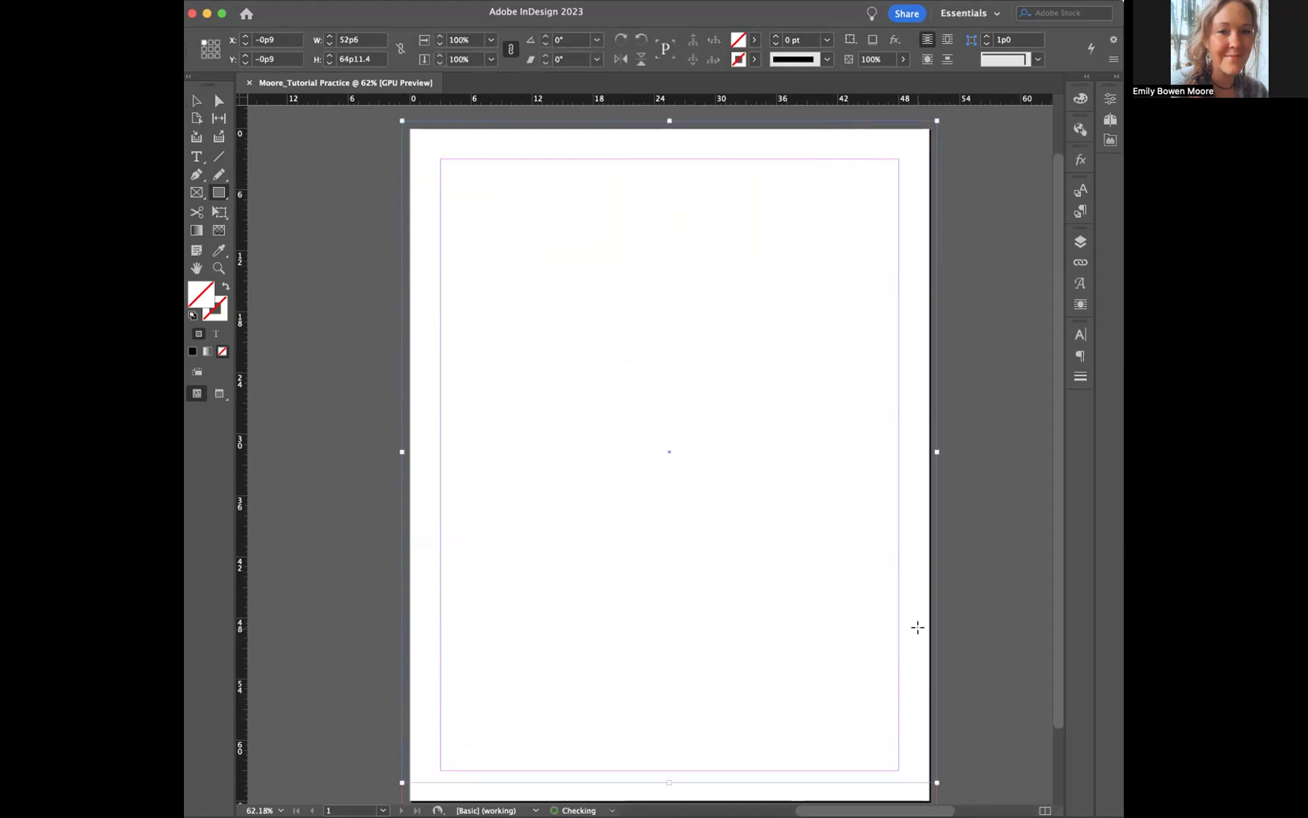
scroll(917, 624, down, 3)
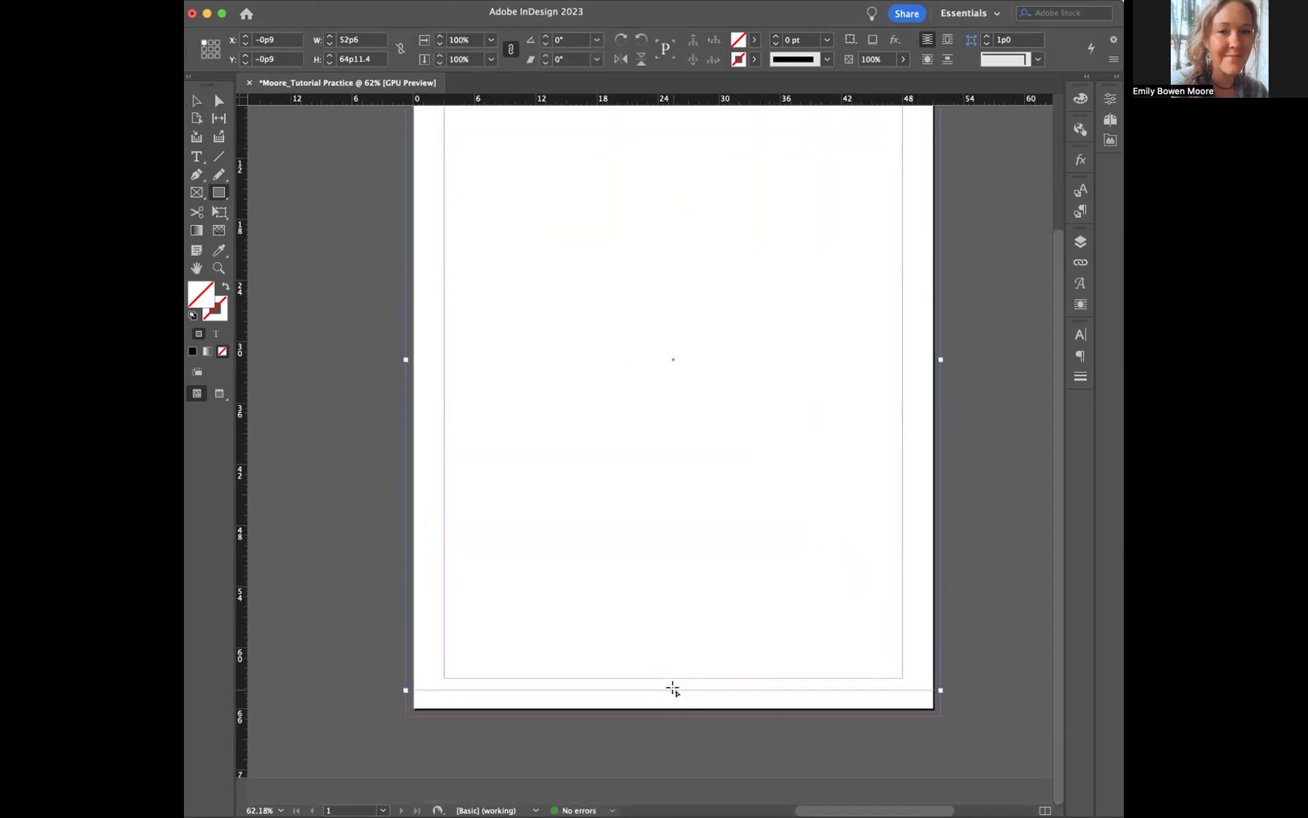
key(v)
drag(673, 689, 672, 715)
scroll(668, 555, up, 4)
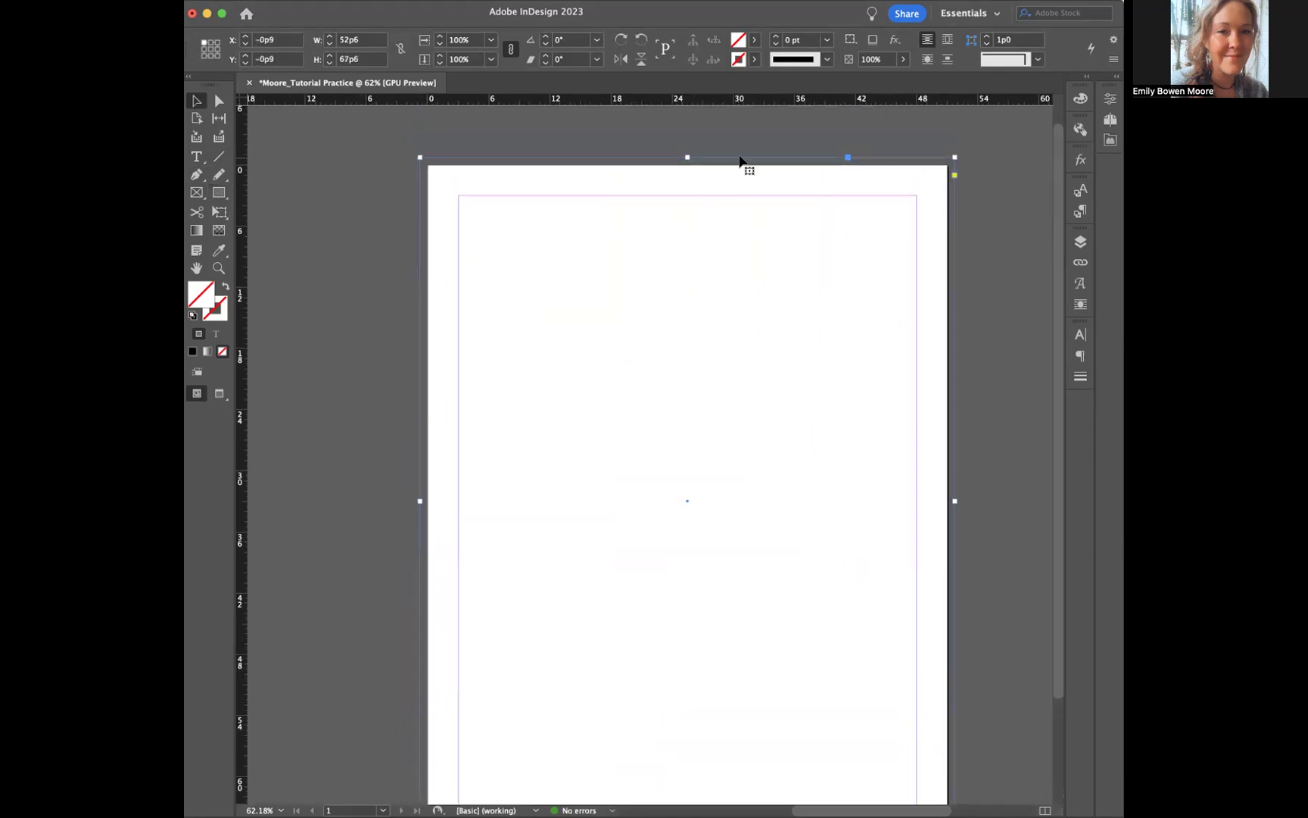
Step: Fill the full-bleed rectangle with [Black] at a 30% tint and deselect it
click(755, 40)
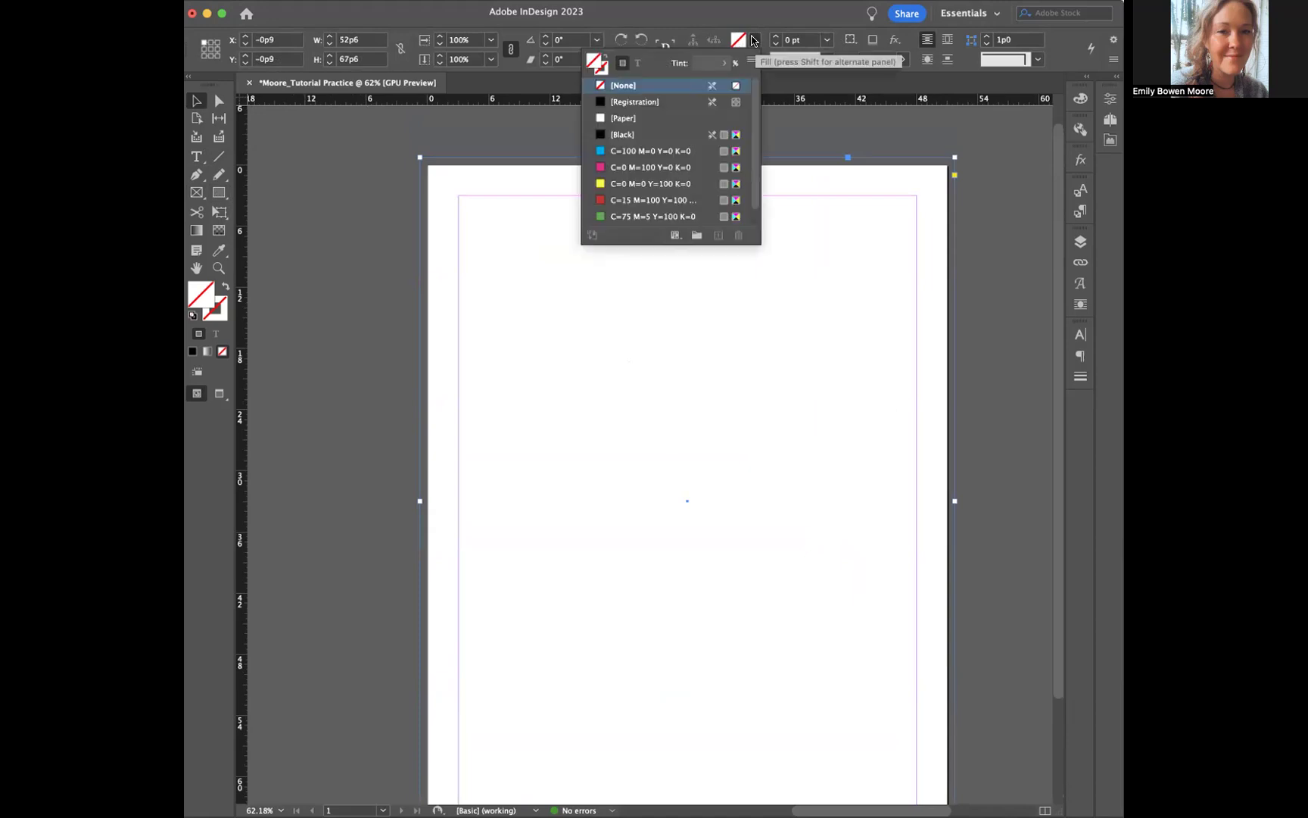
click(626, 135)
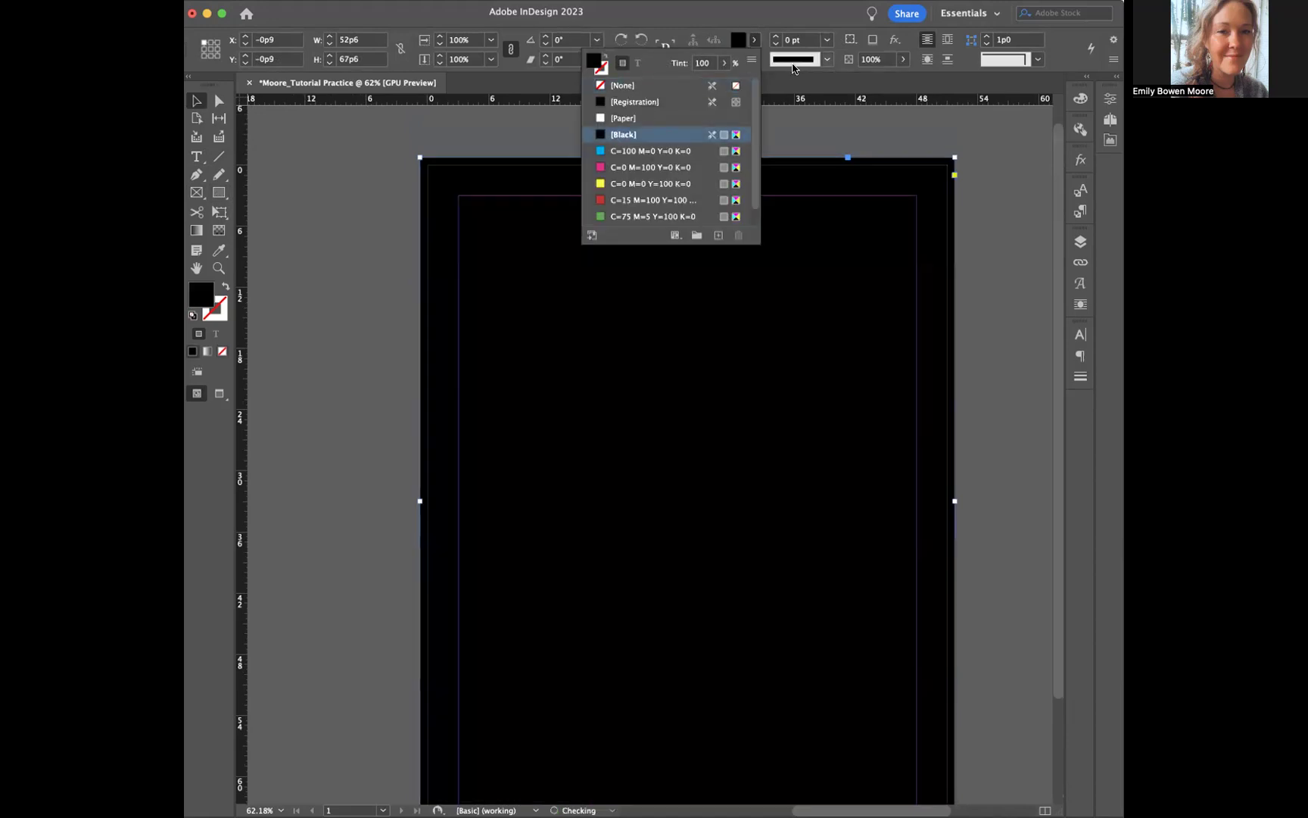
click(723, 66)
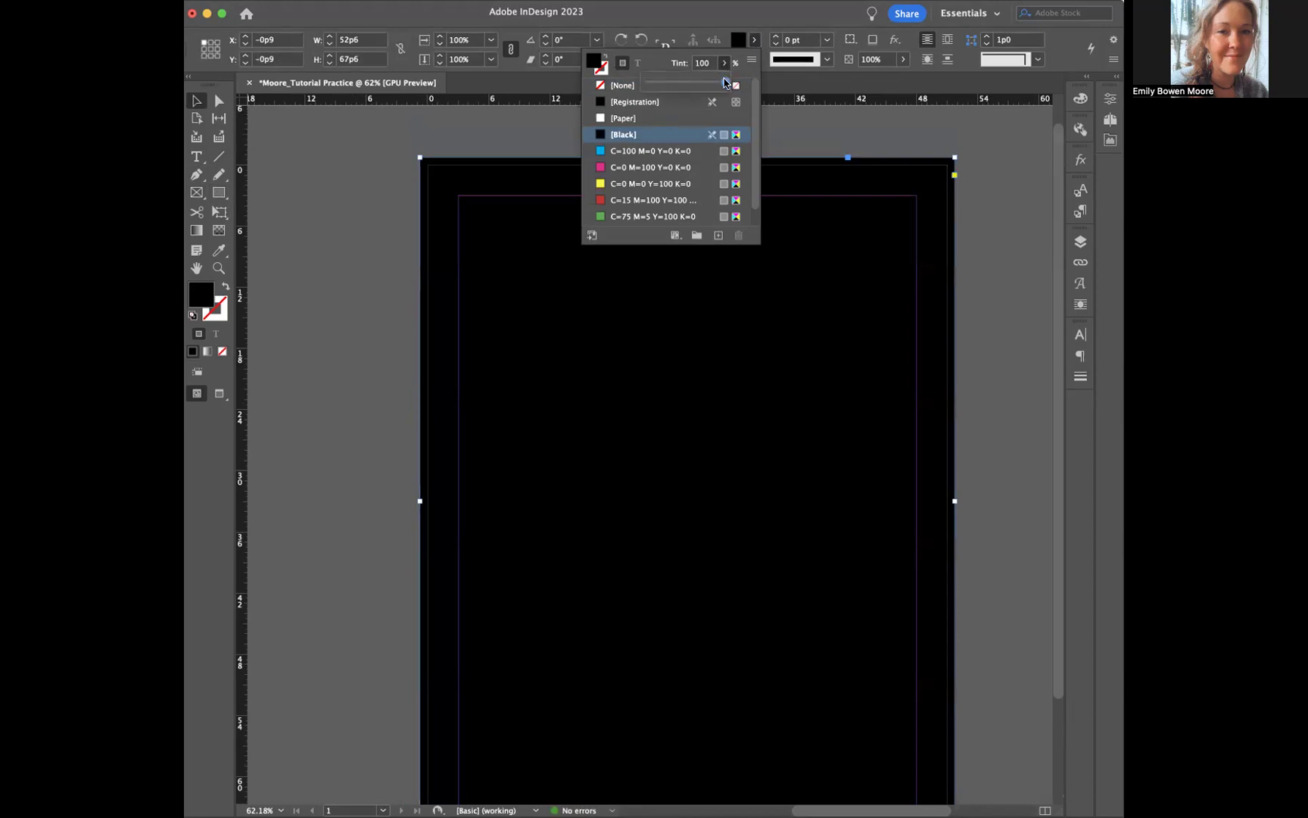
drag(725, 82, 673, 79)
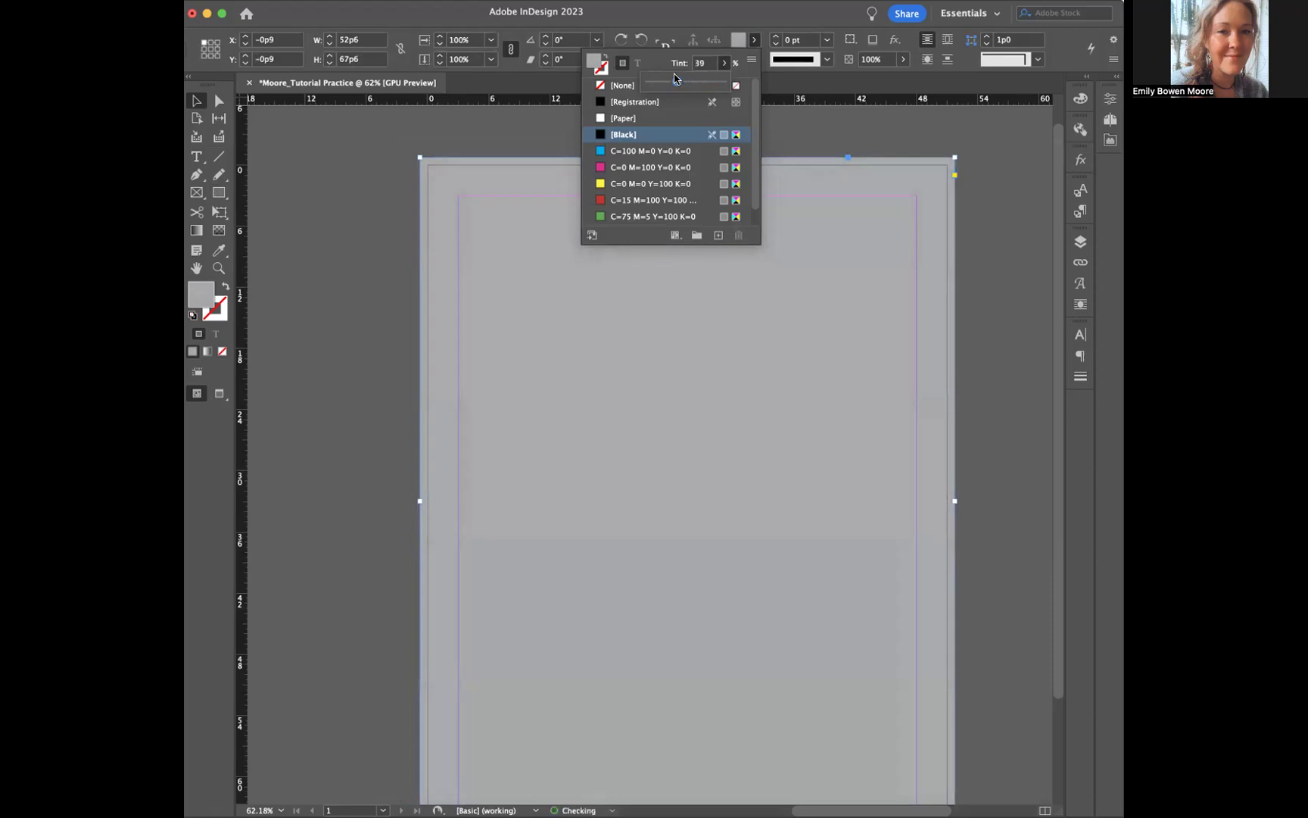
drag(675, 78, 670, 83)
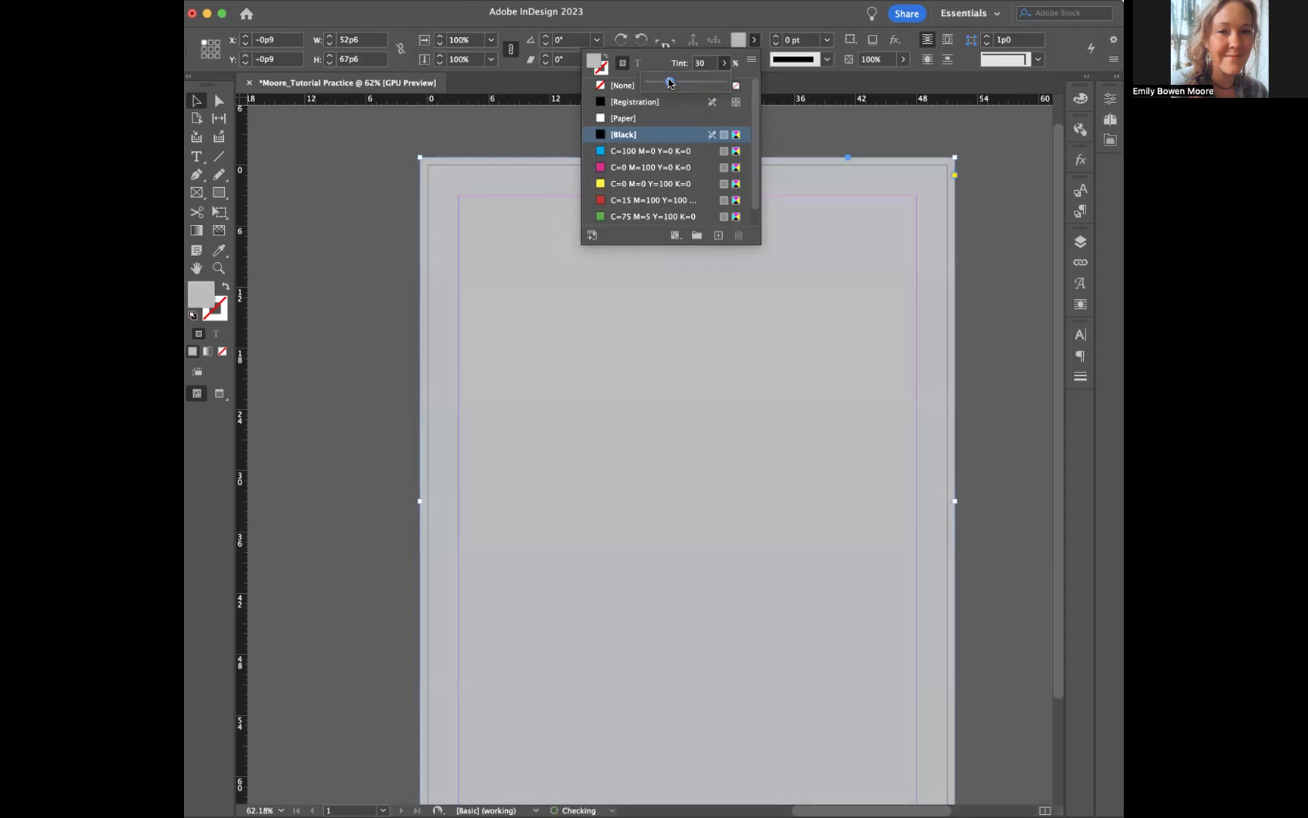
click(792, 124)
click(791, 122)
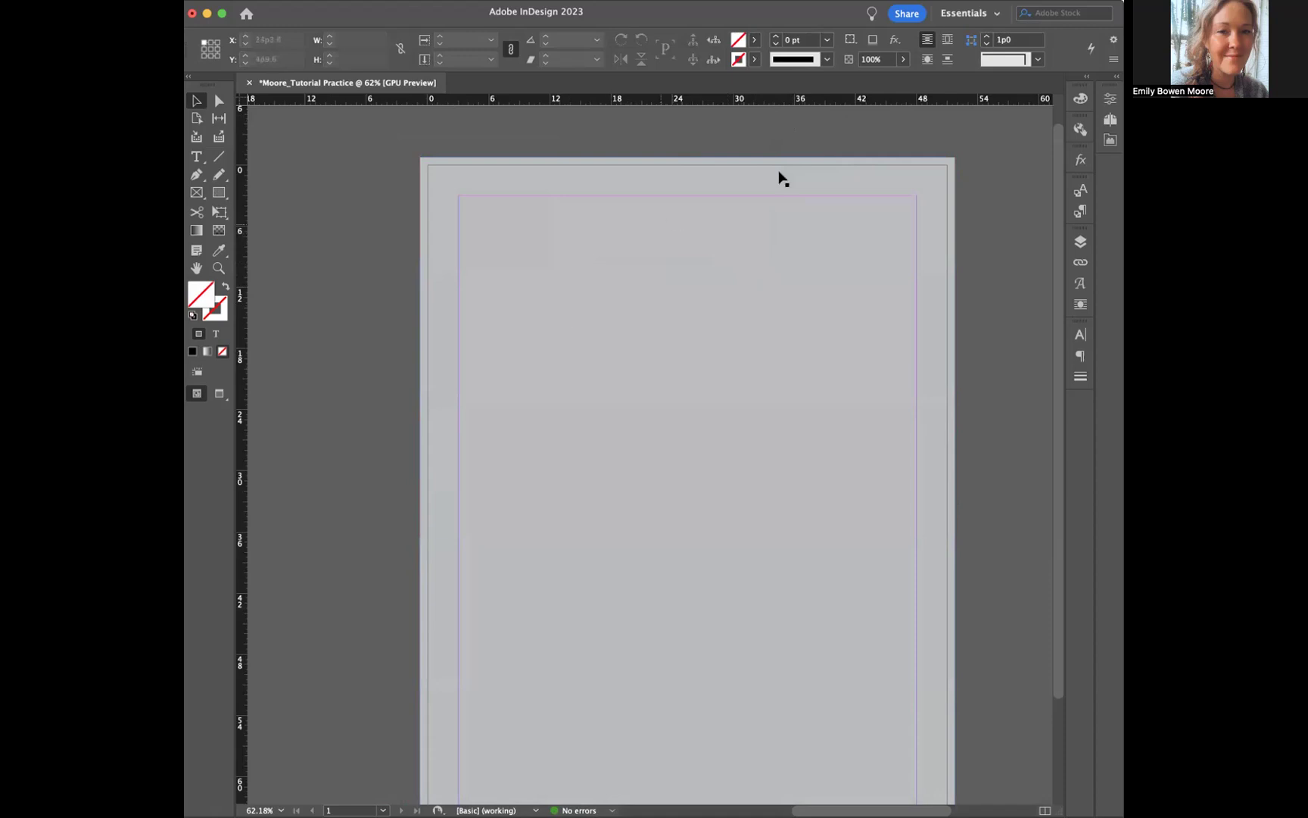
Step: Show the document's layers and choose the Essentials workspace
click(1080, 240)
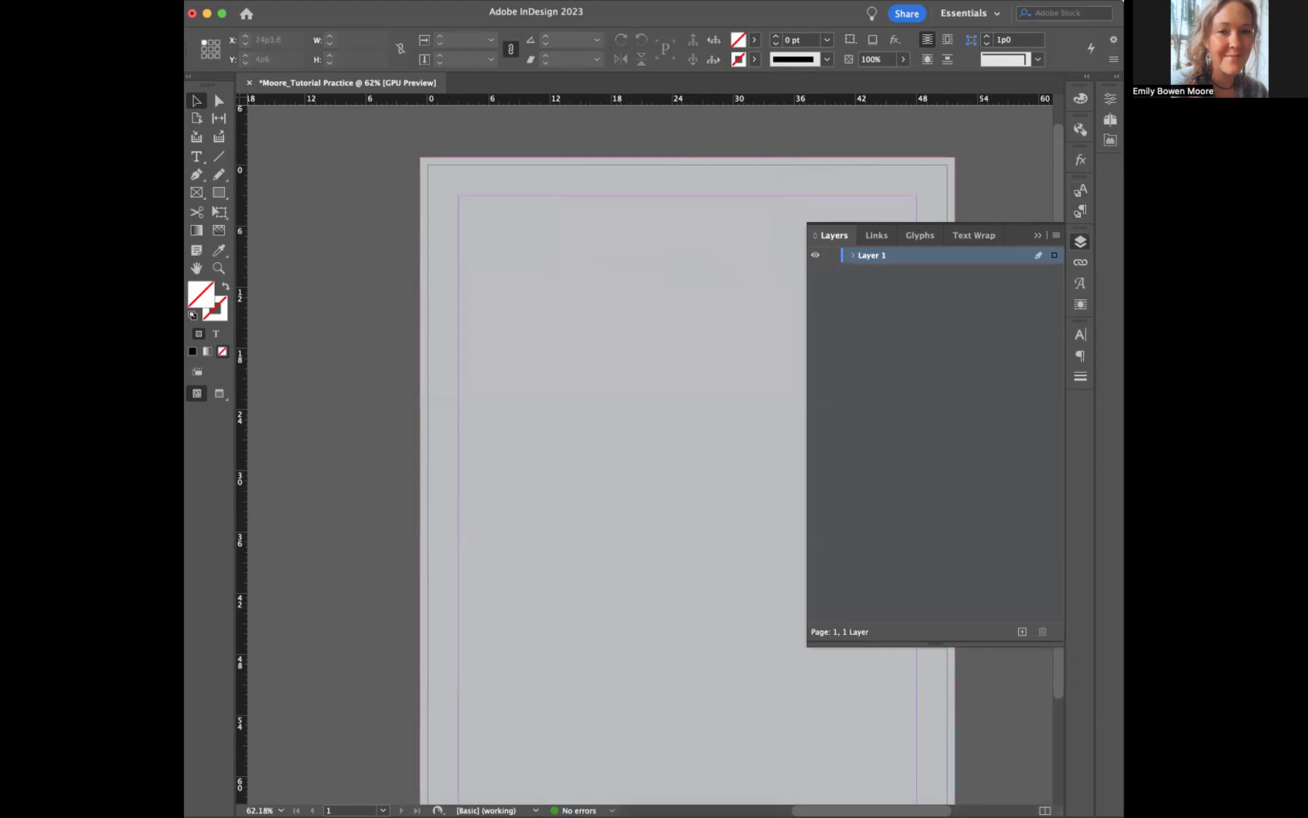
click(966, 13)
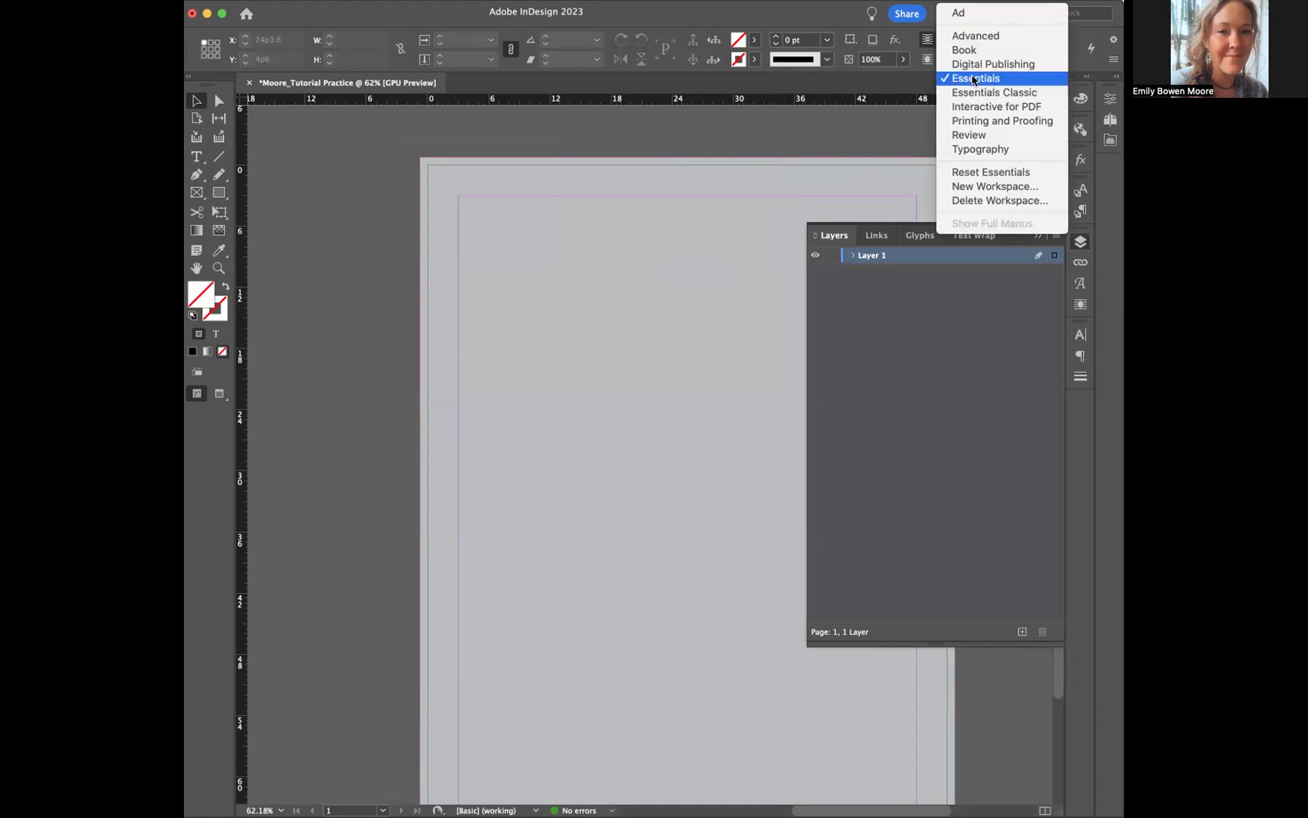
click(998, 79)
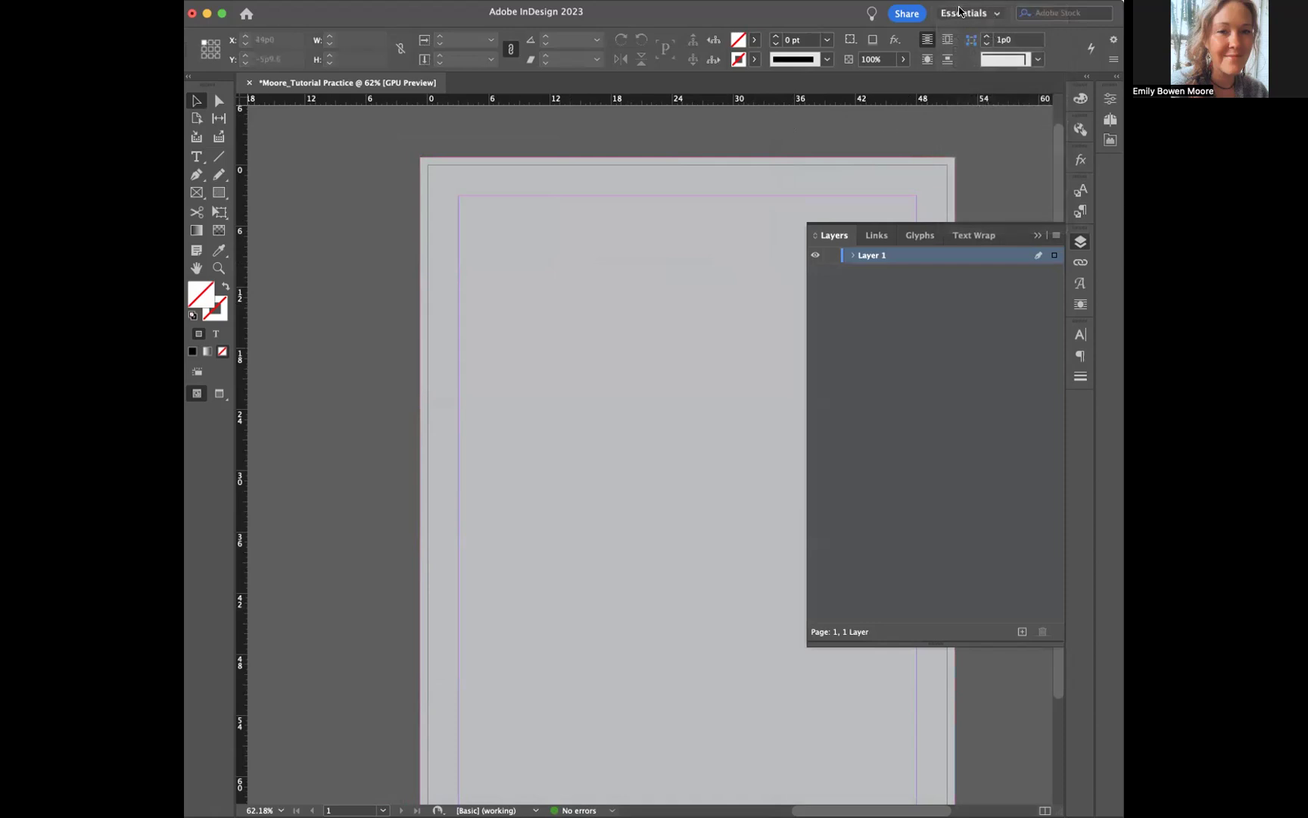
click(956, 16)
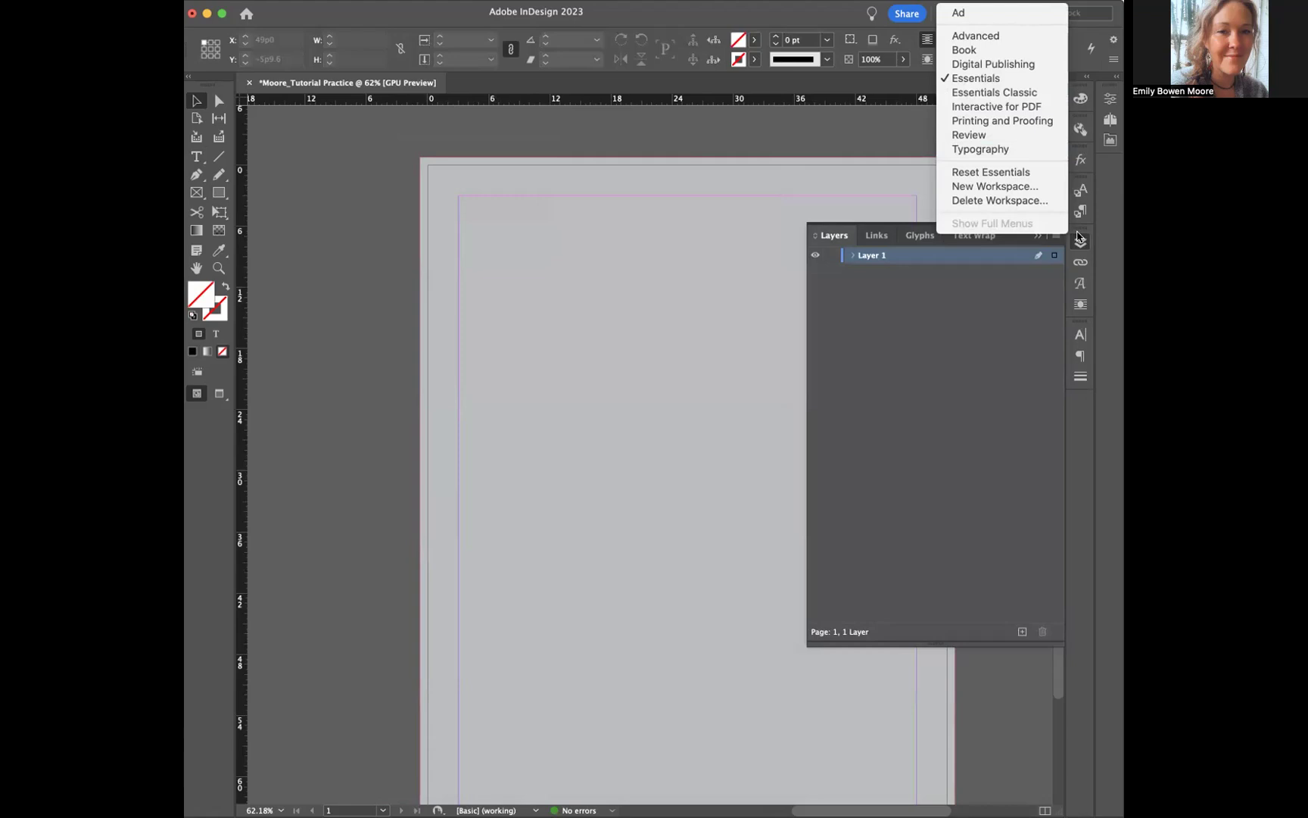
click(859, 130)
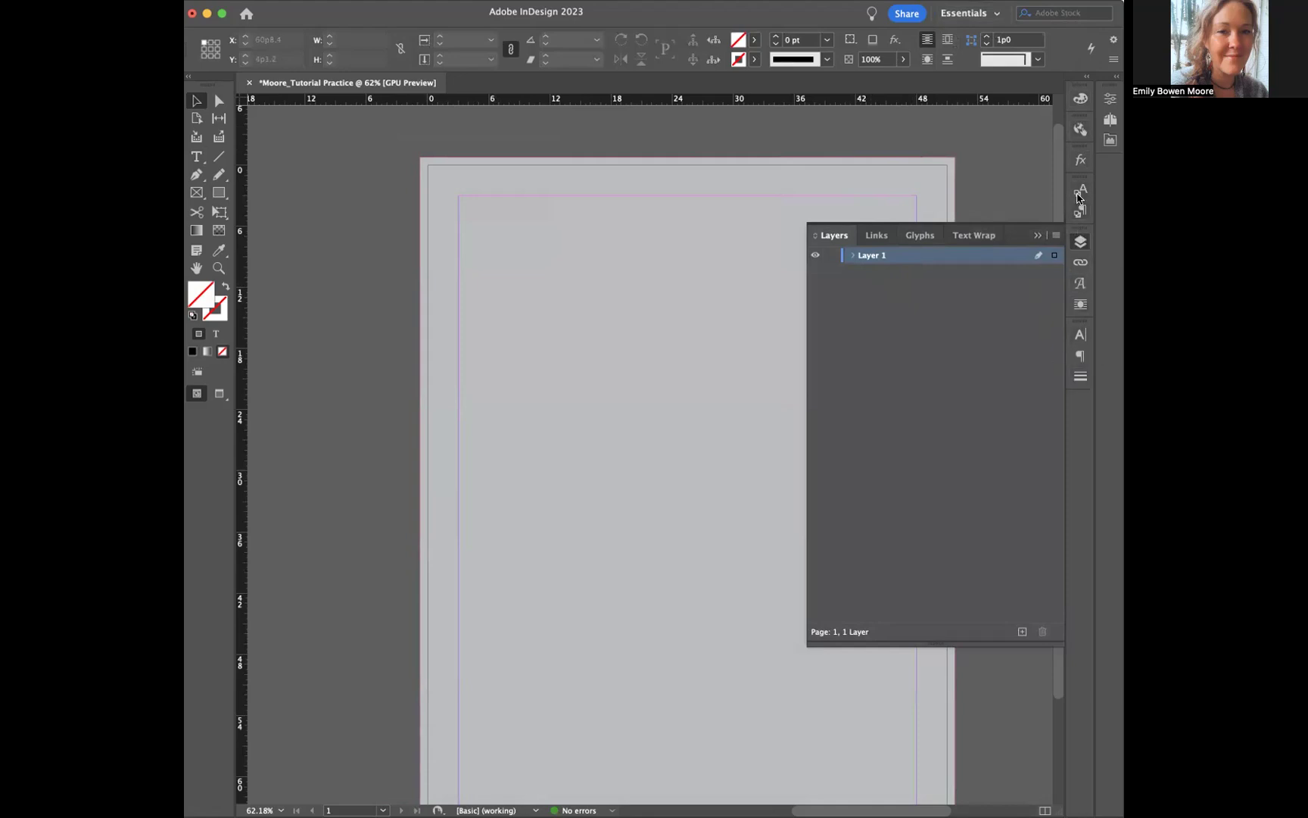
click(670, 2)
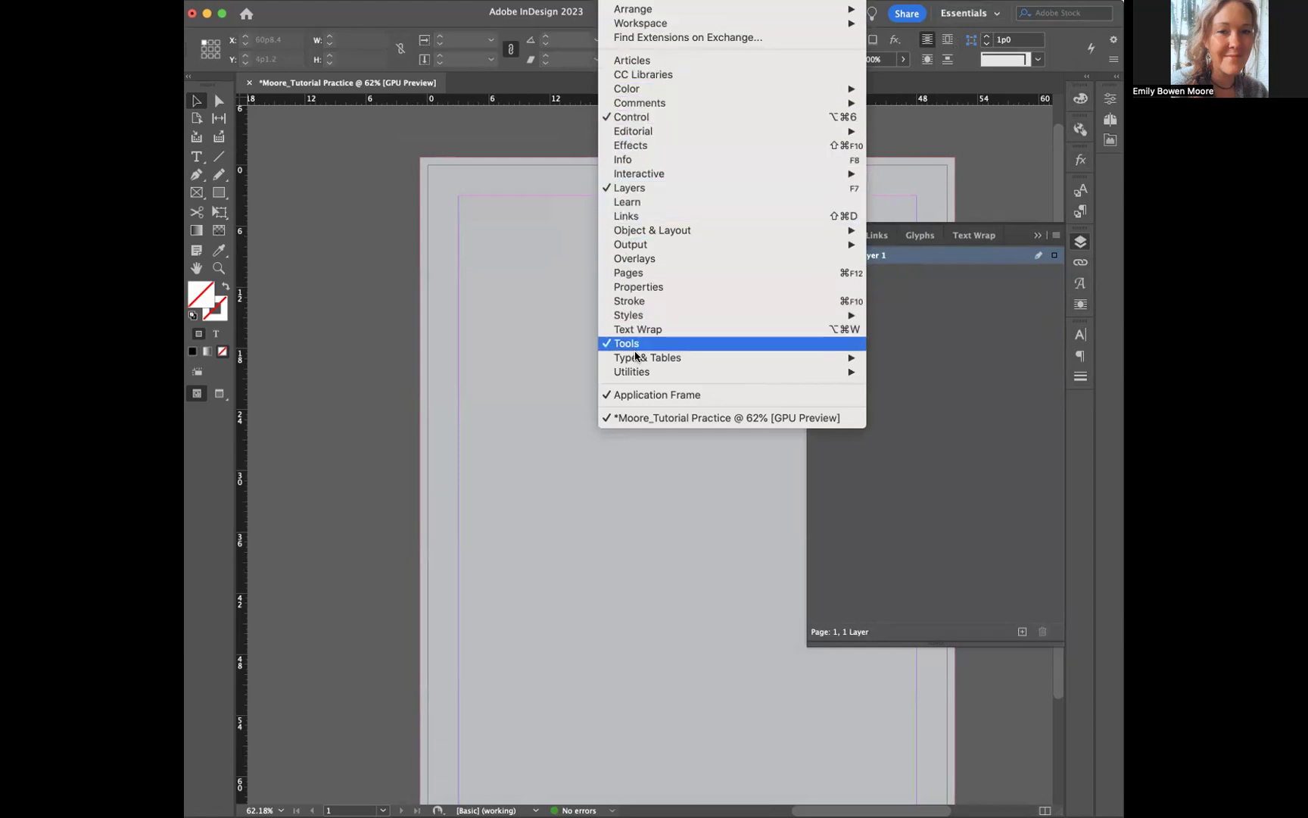
mouse_move(636, 360)
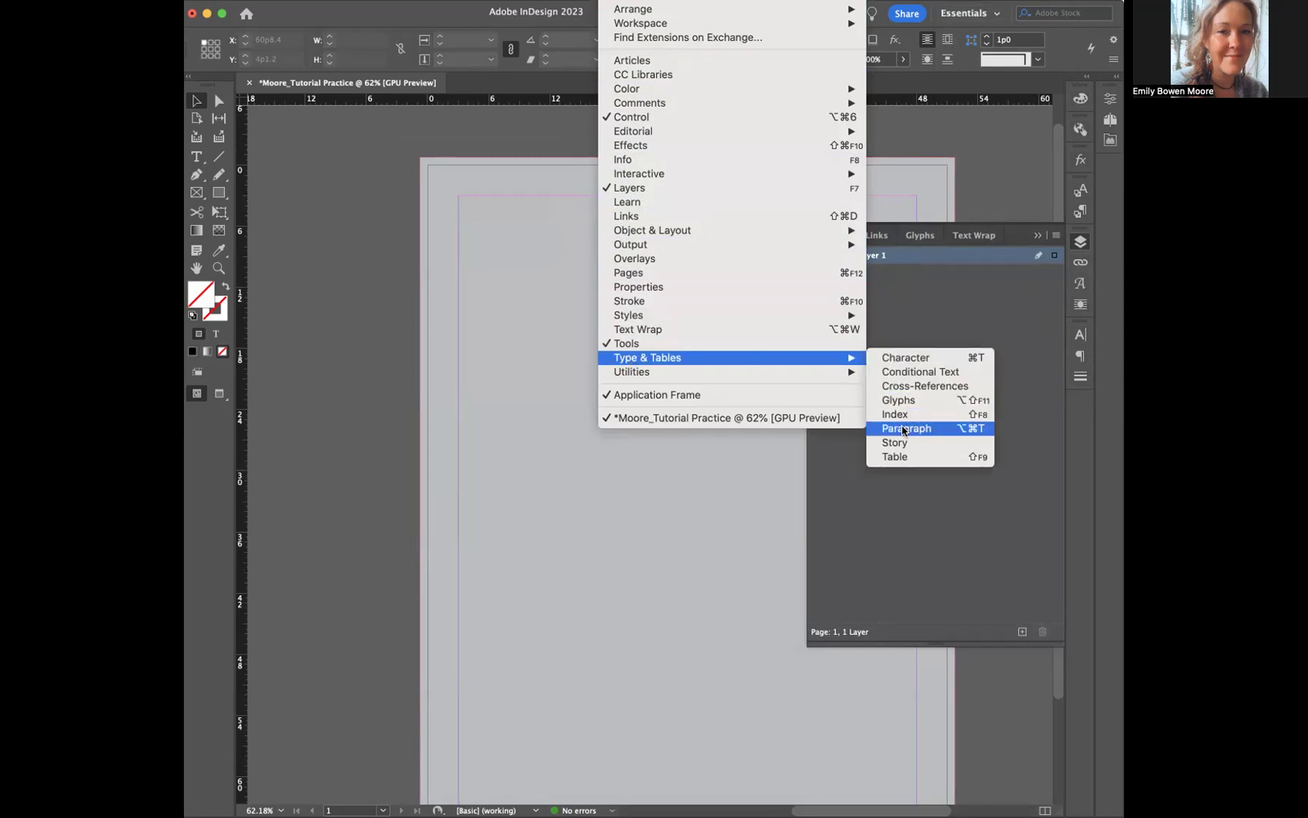
click(693, 502)
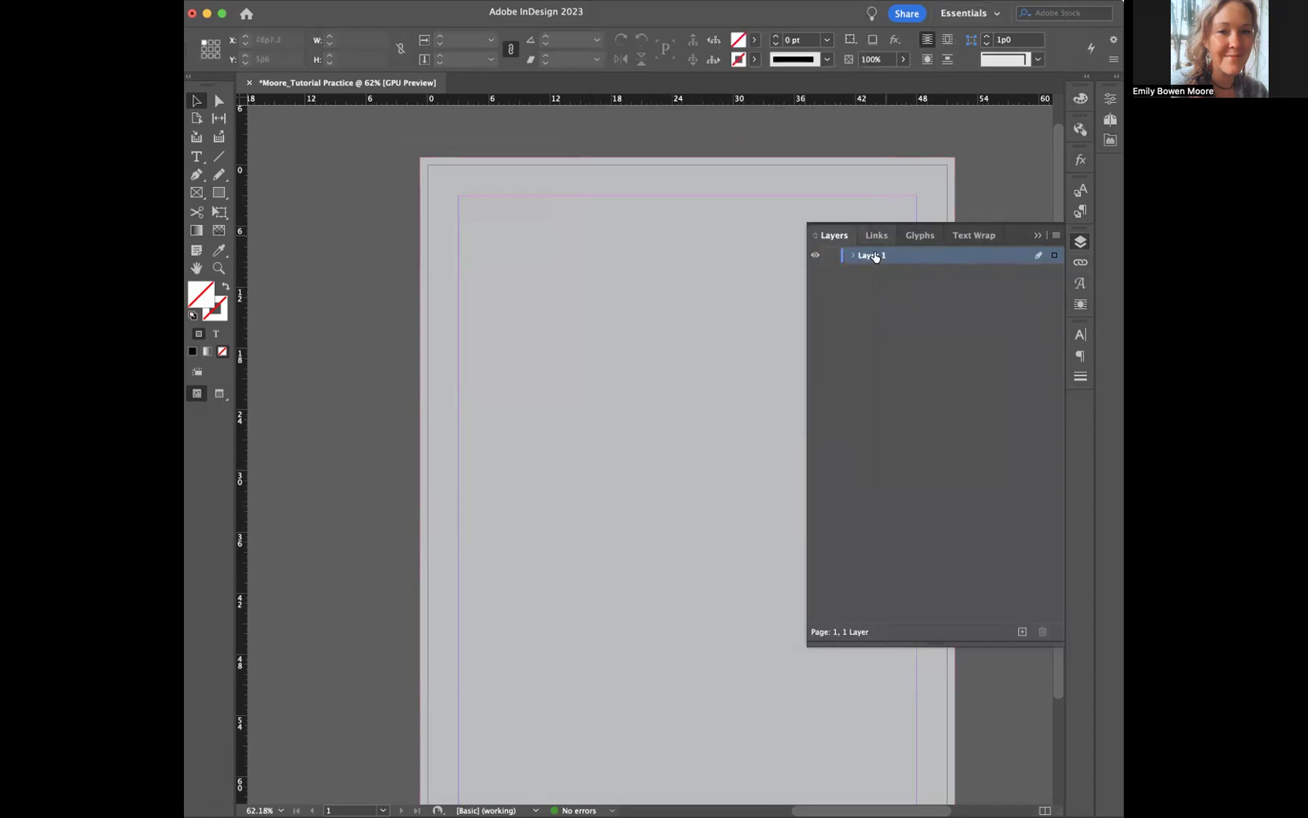
Step: Lock the layer holding the gray background rectangle and add a new layer above it
click(548, 179)
click(831, 258)
click(1021, 633)
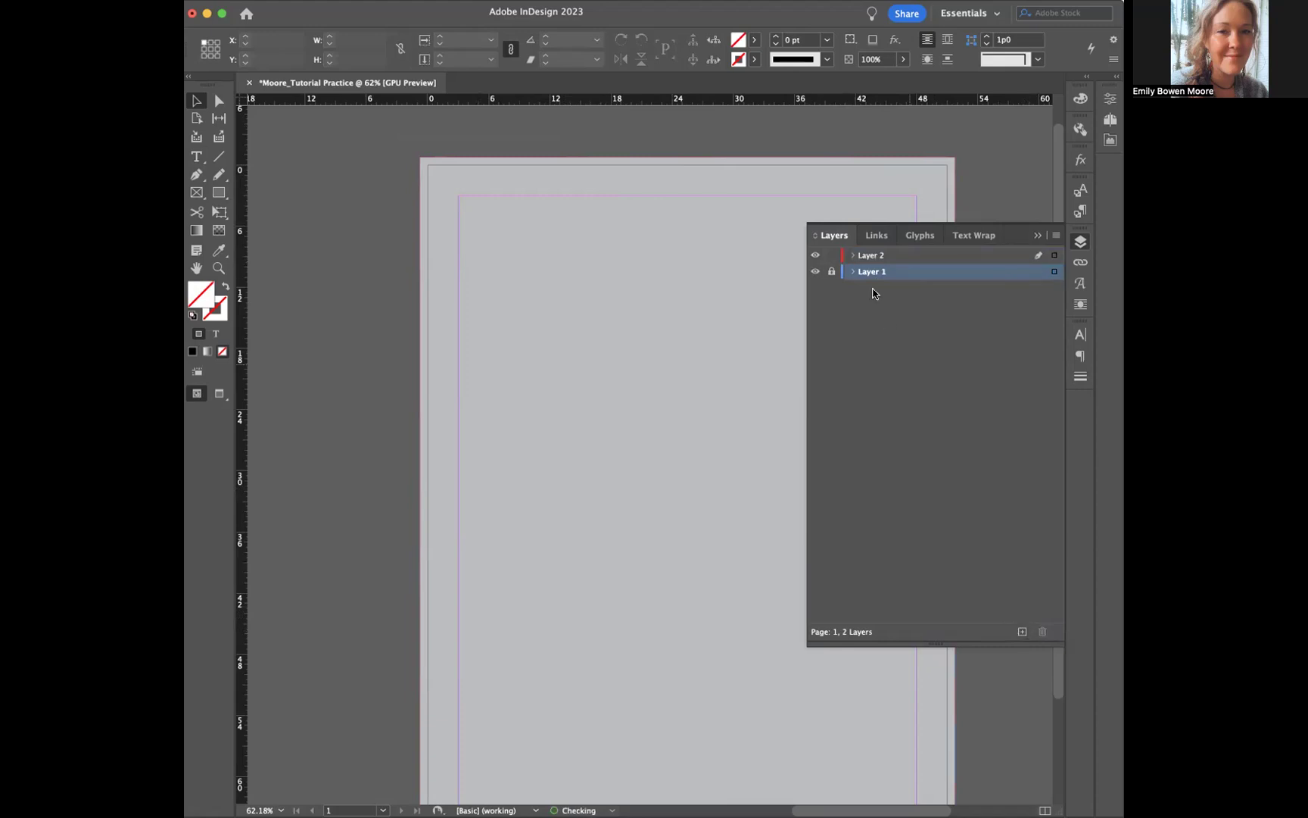
Step: Make Layer 2 the active layer and look over the available layer commands
click(912, 258)
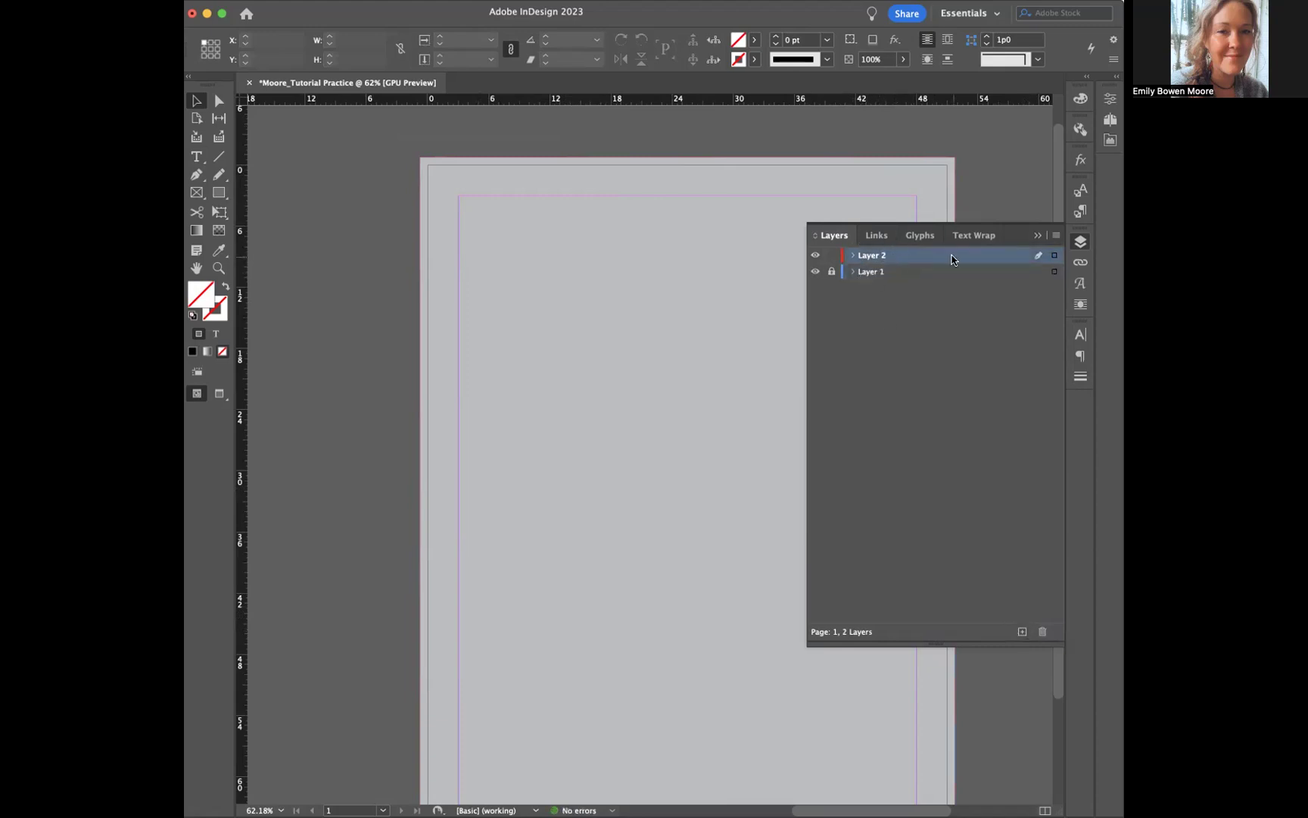
click(1056, 235)
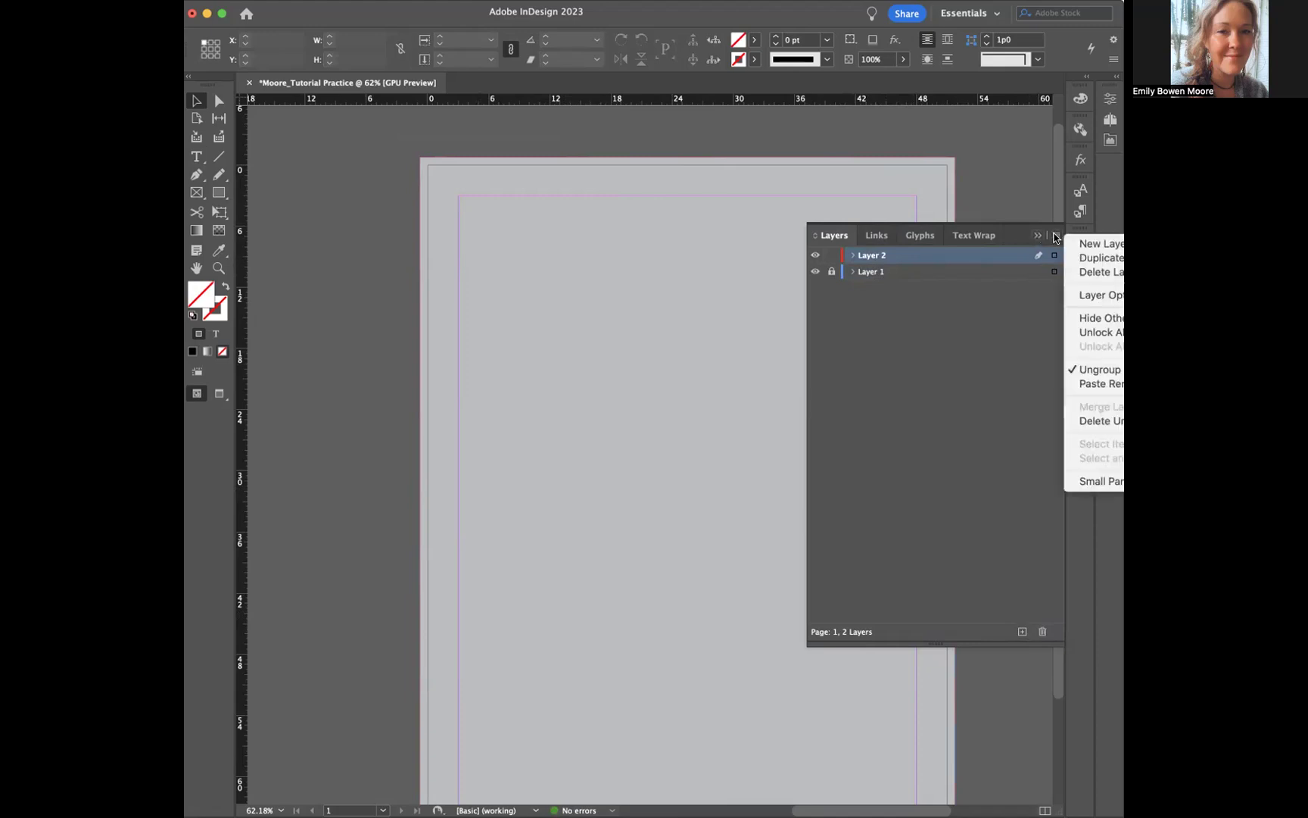
click(1056, 236)
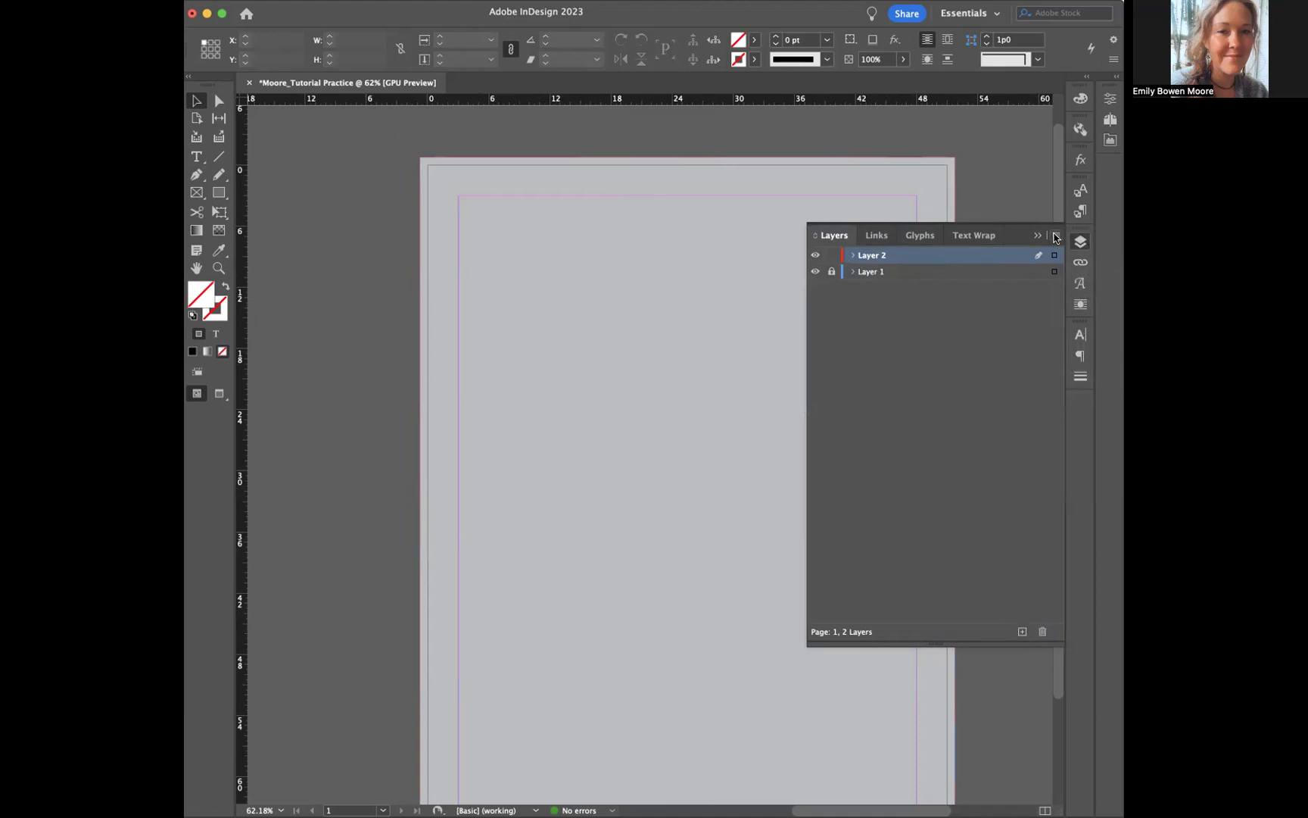
click(1056, 237)
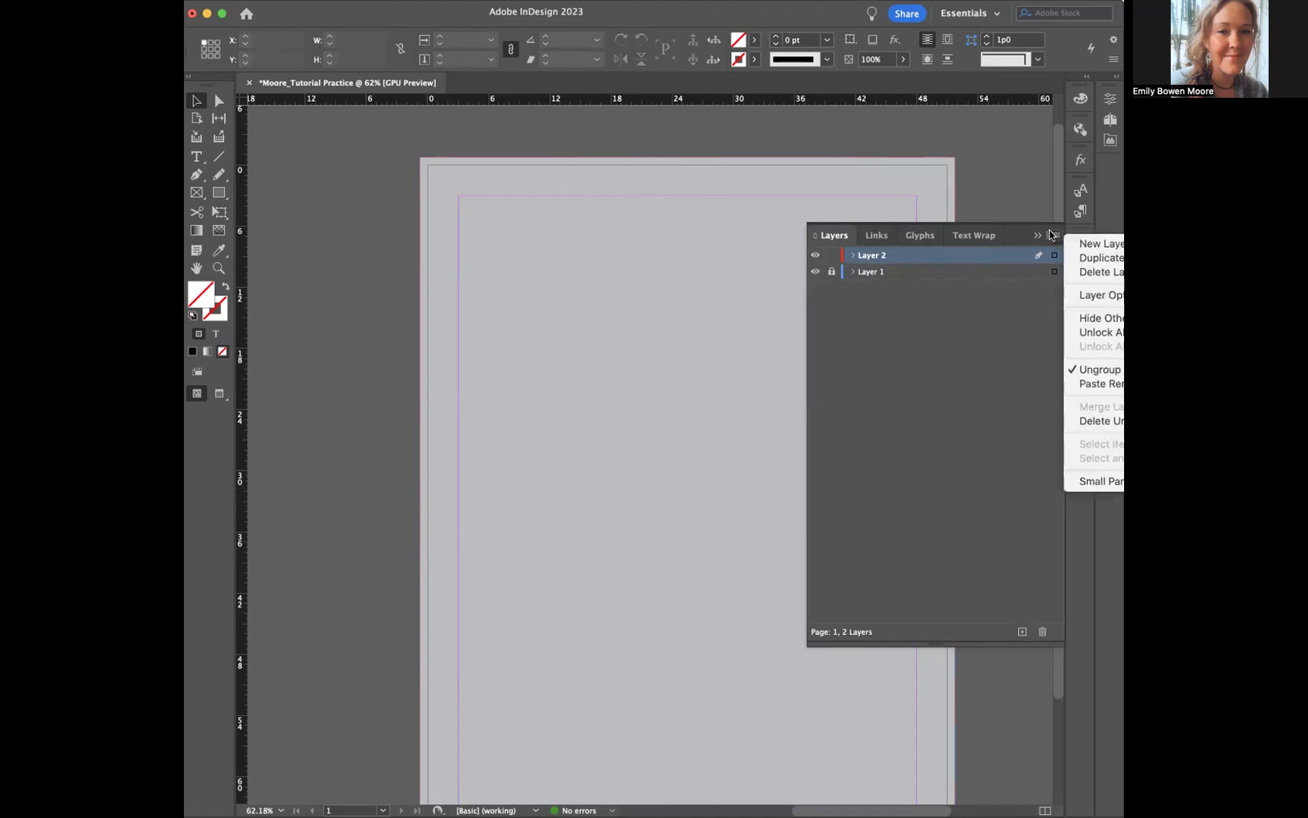
click(1053, 235)
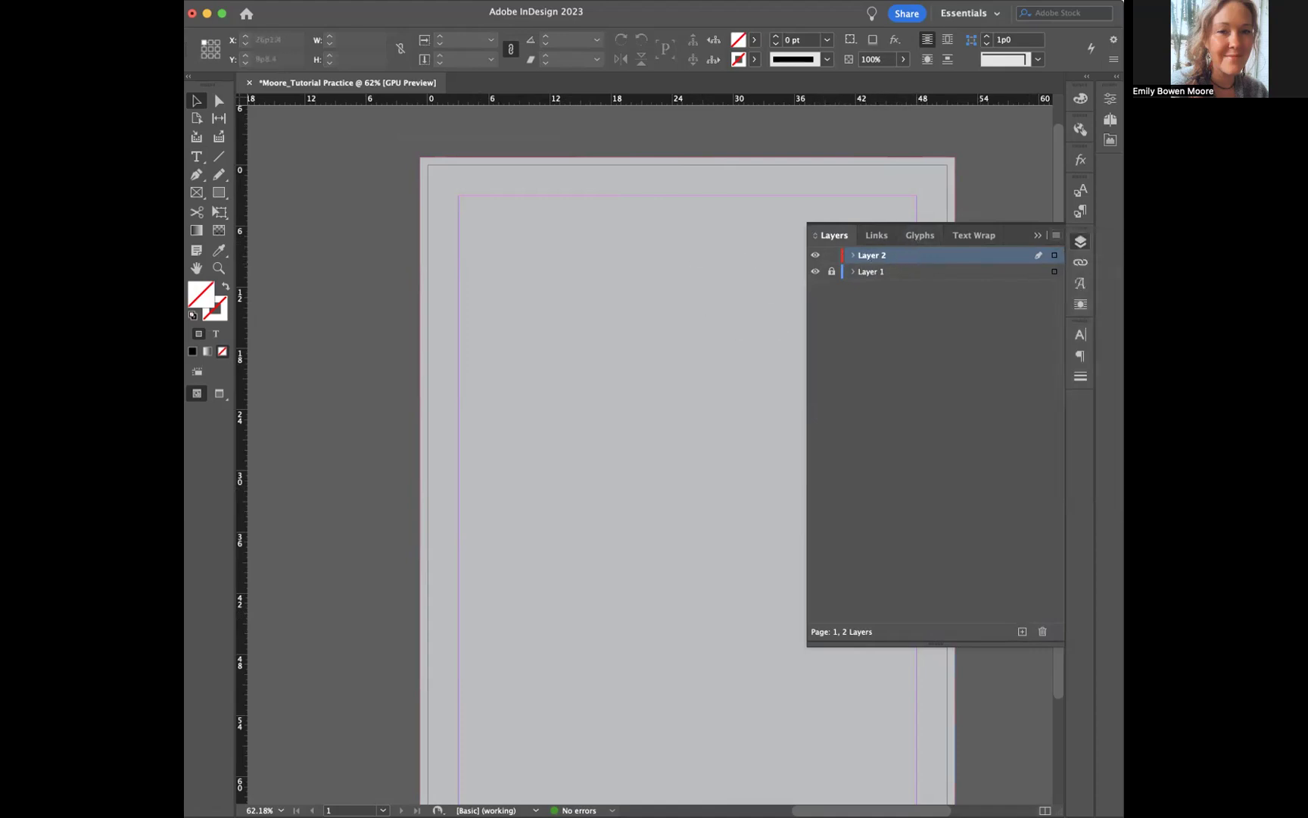
key(super+Tab)
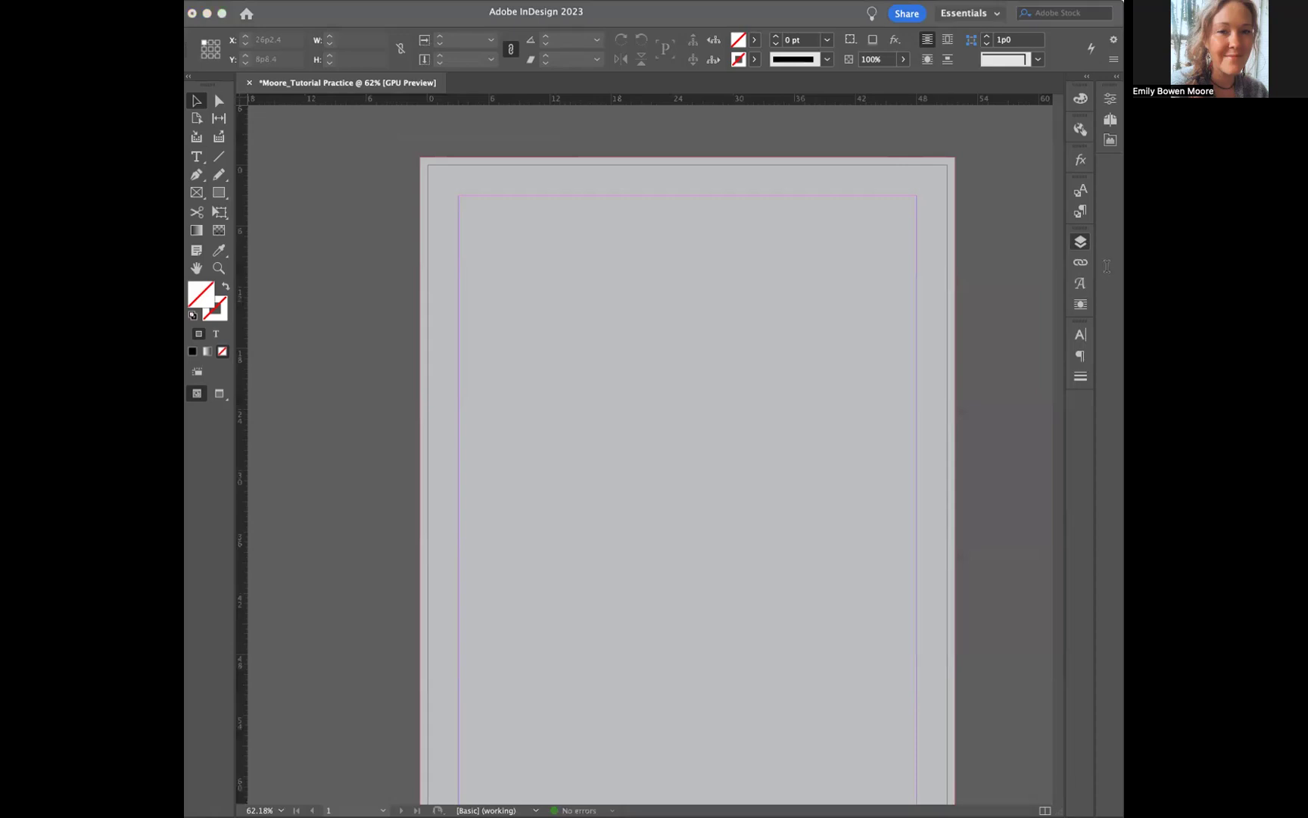
click(633, 337)
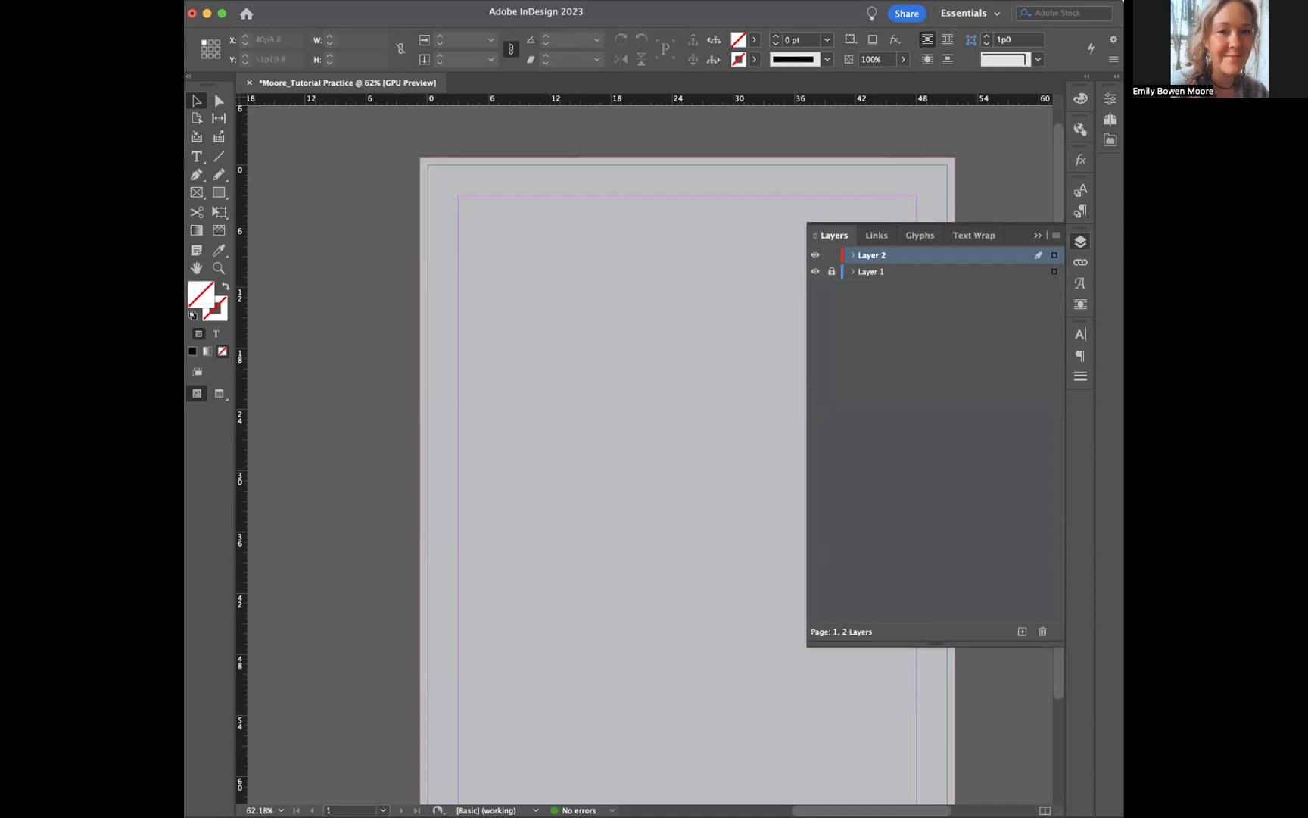
click(307, 789)
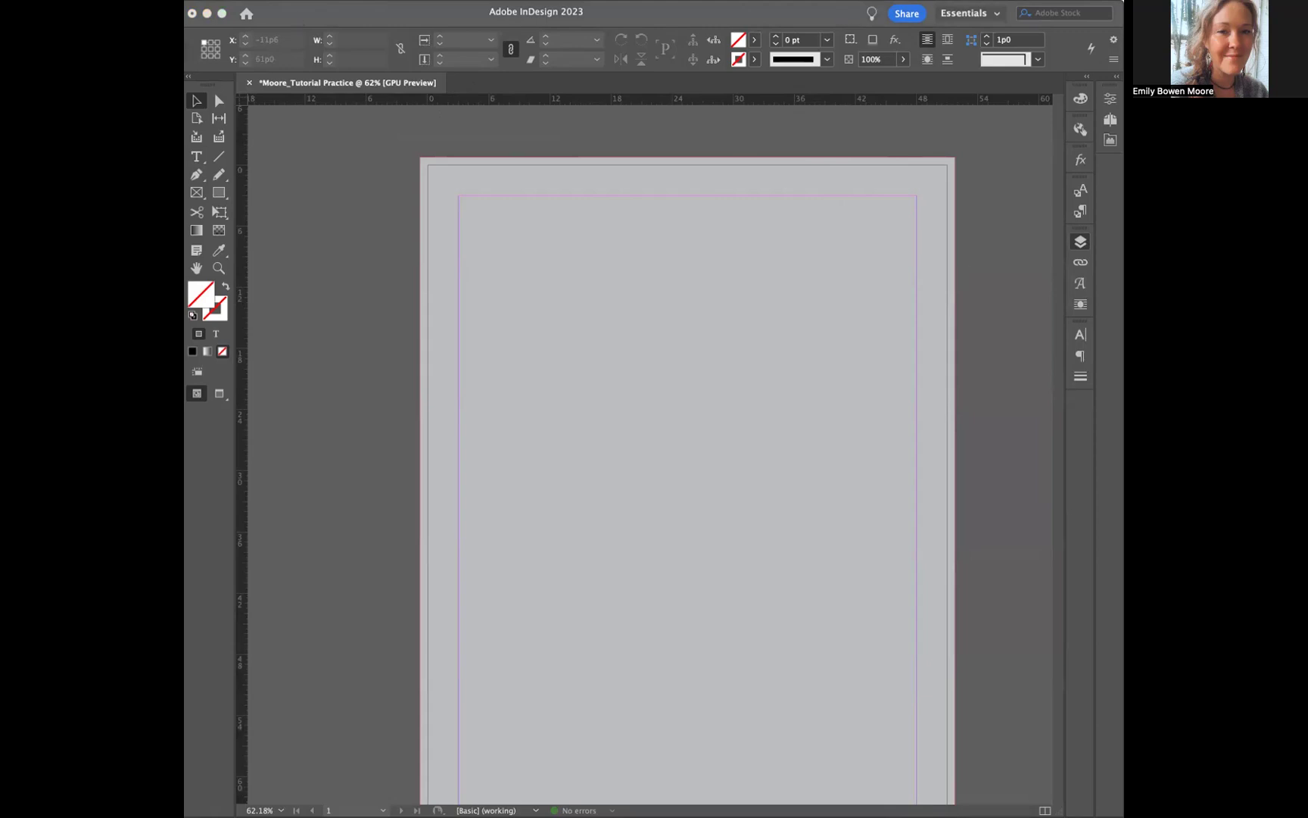
click(682, 361)
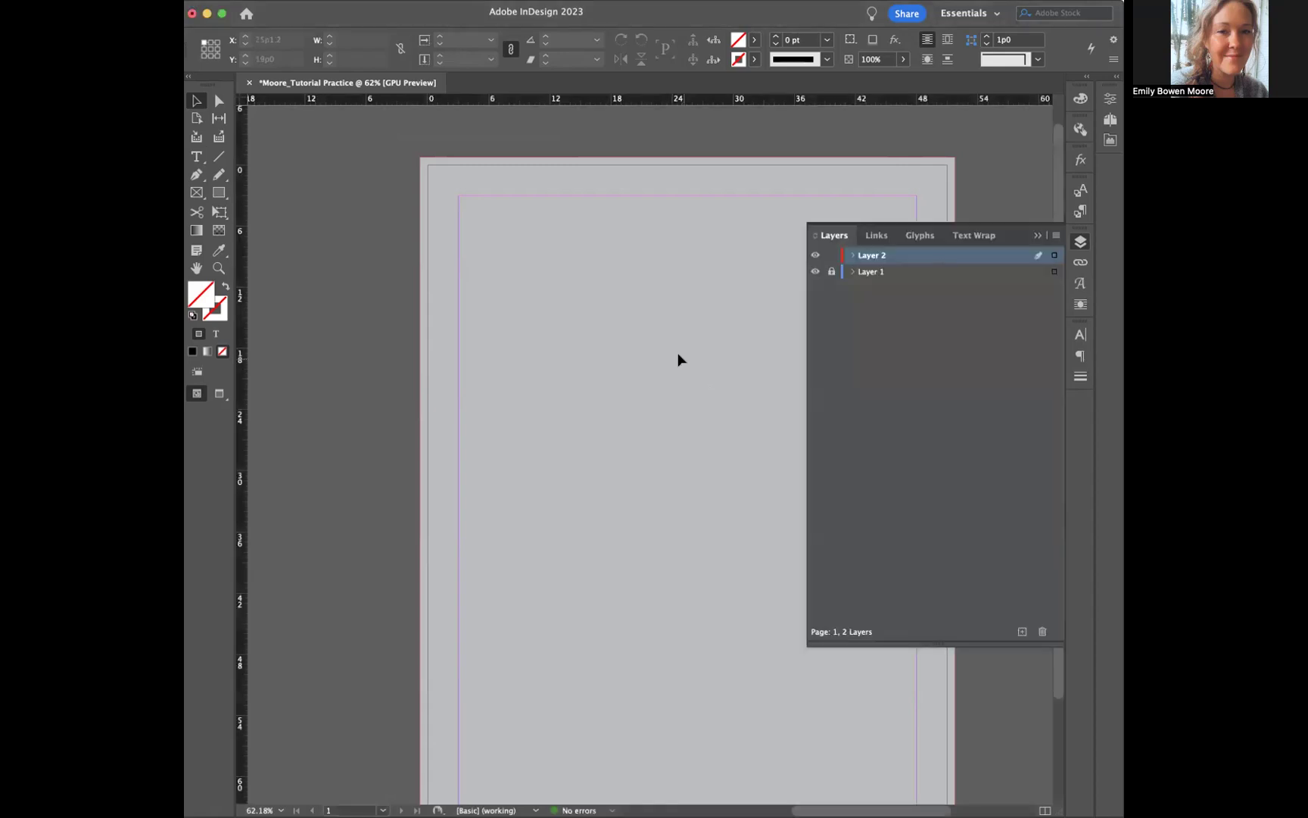
Step: Draw a rectangular picture frame about 37p1 wide and 26p1 high in the page's upper half on Layer 2, and collapse the layer list
click(197, 194)
drag(489, 234, 867, 501)
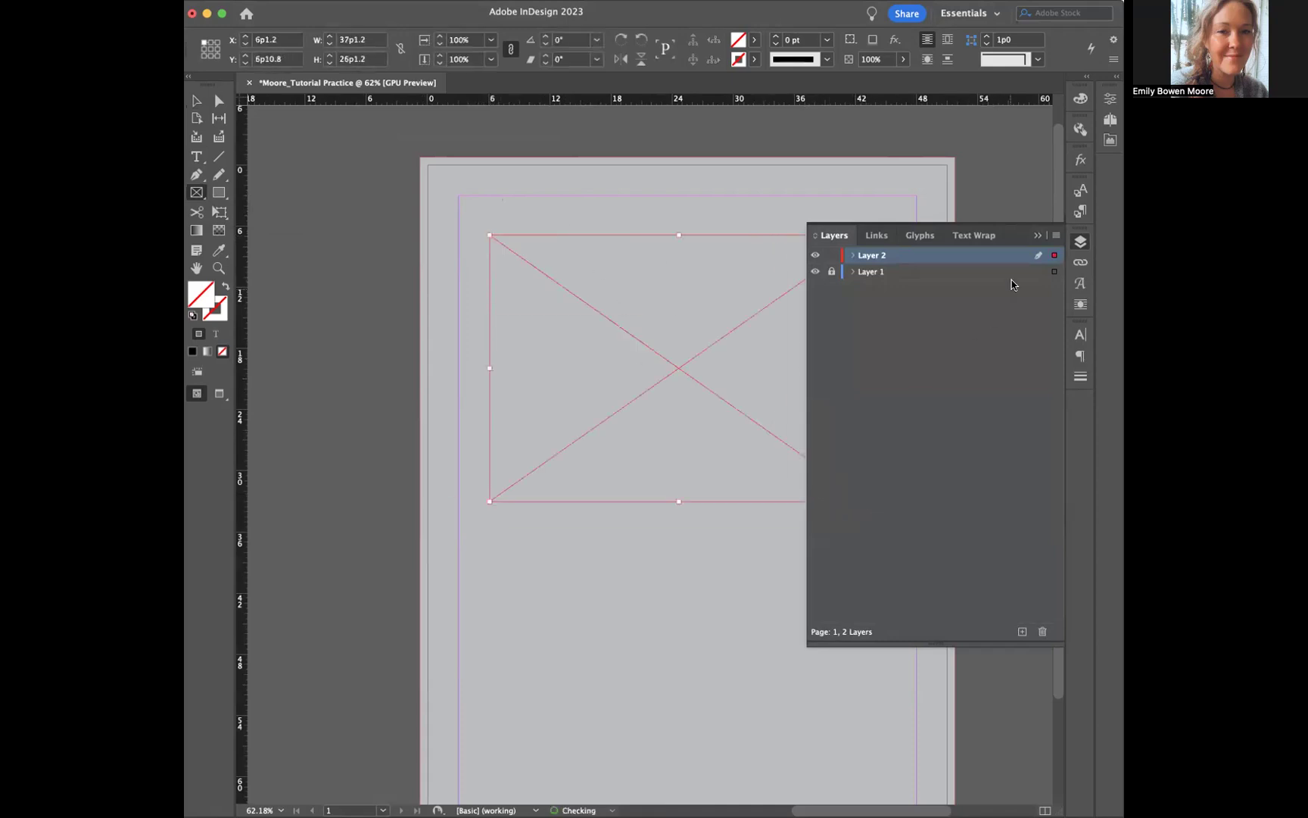
click(1038, 235)
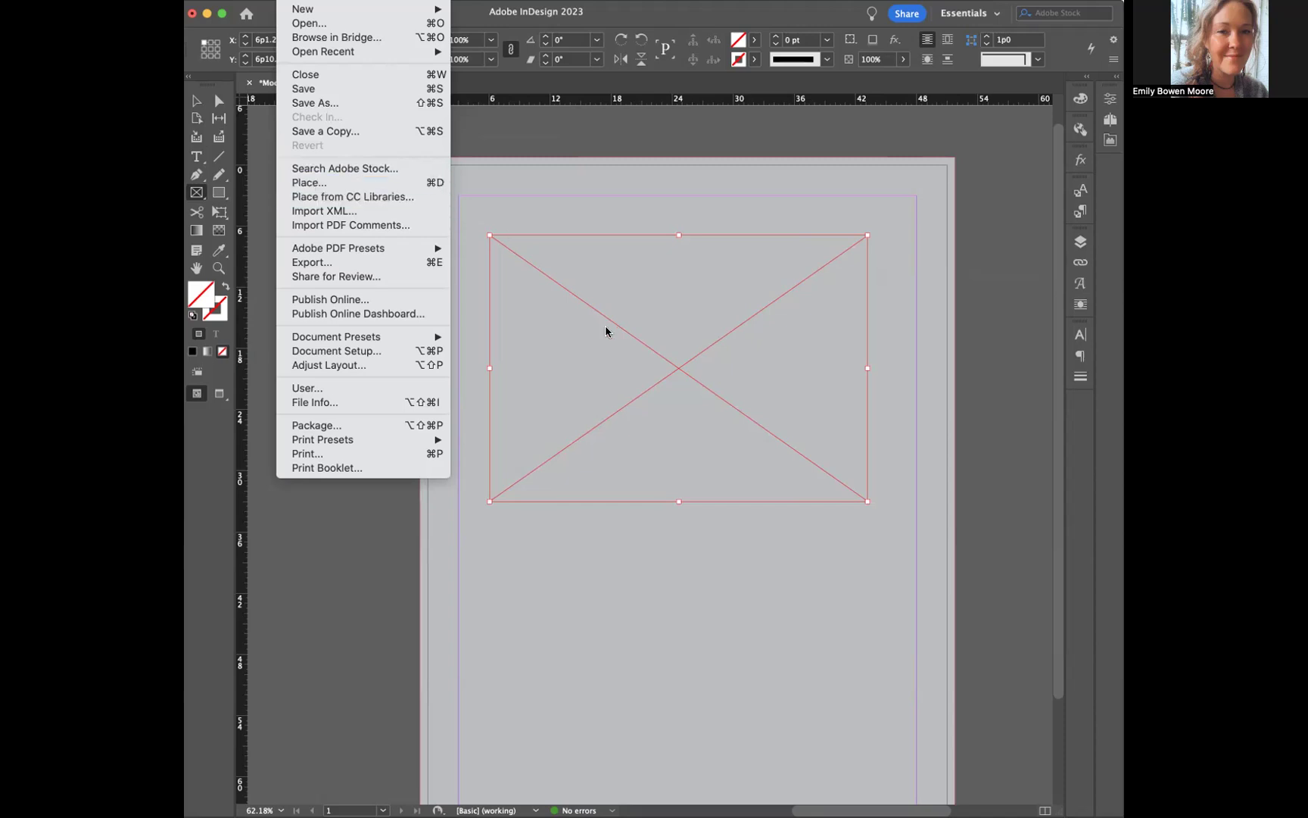
Step: Place the image Creative Thinking Image_MP1.tiff from the Desktop into the selected frame
key(super+d)
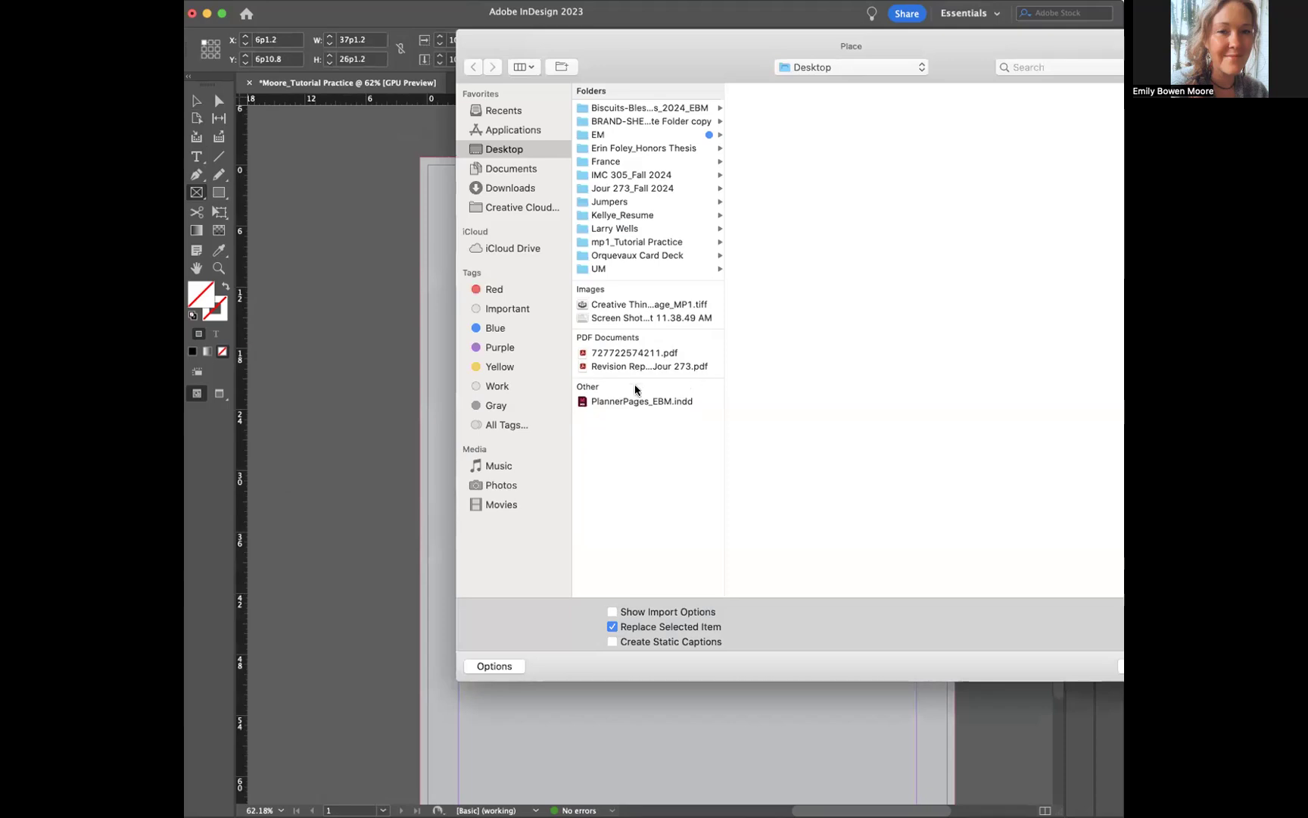
click(608, 306)
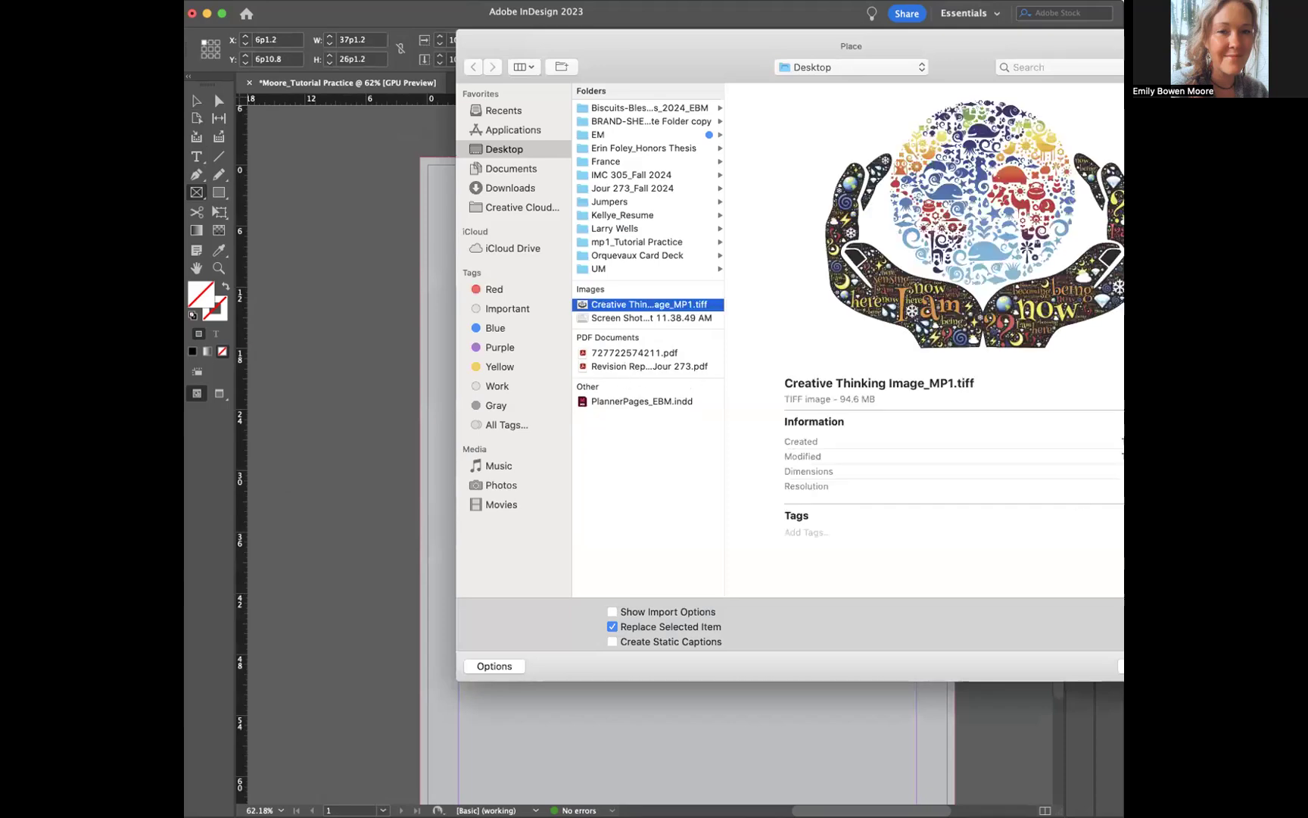
key(Return)
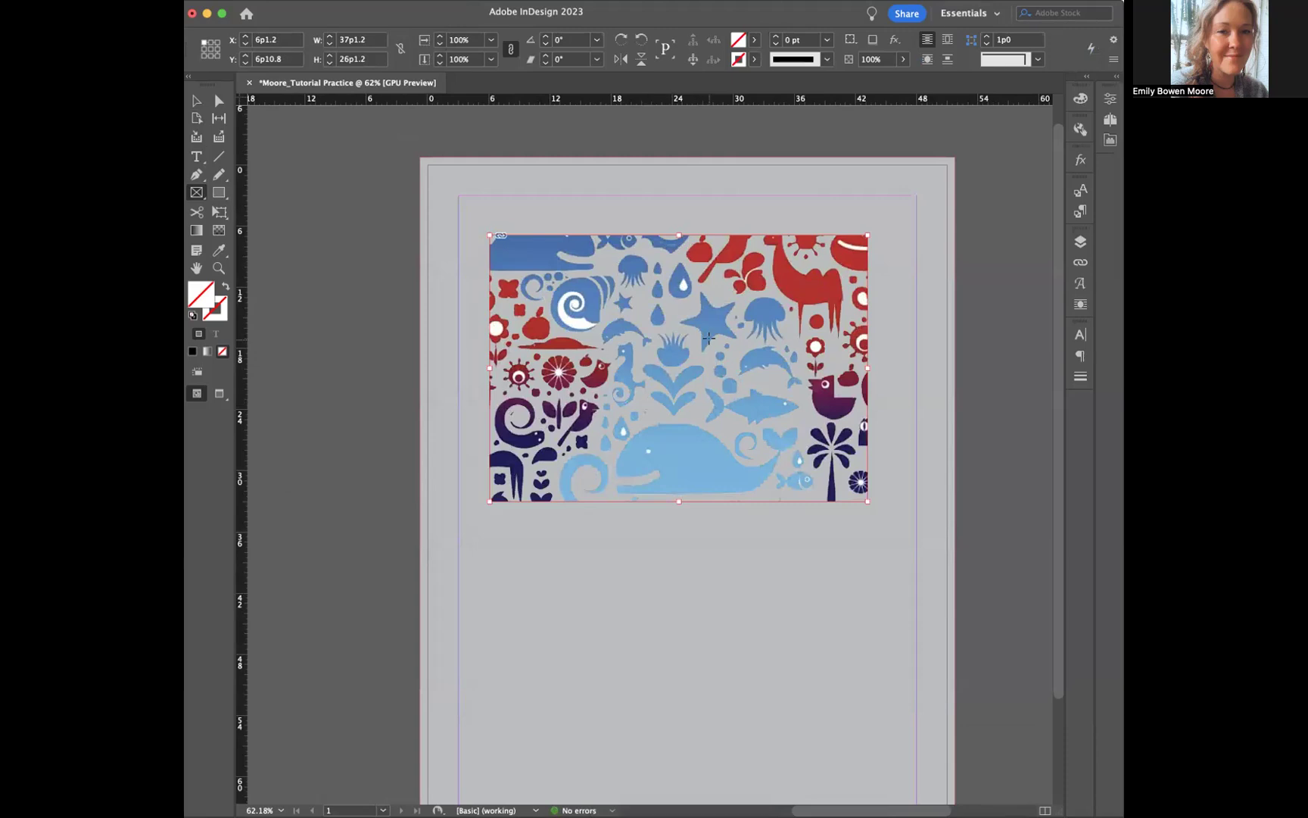
Step: Select the image inside its frame and scale it down proportionally in increments to about 27.9%
scroll(710, 337, down, 5)
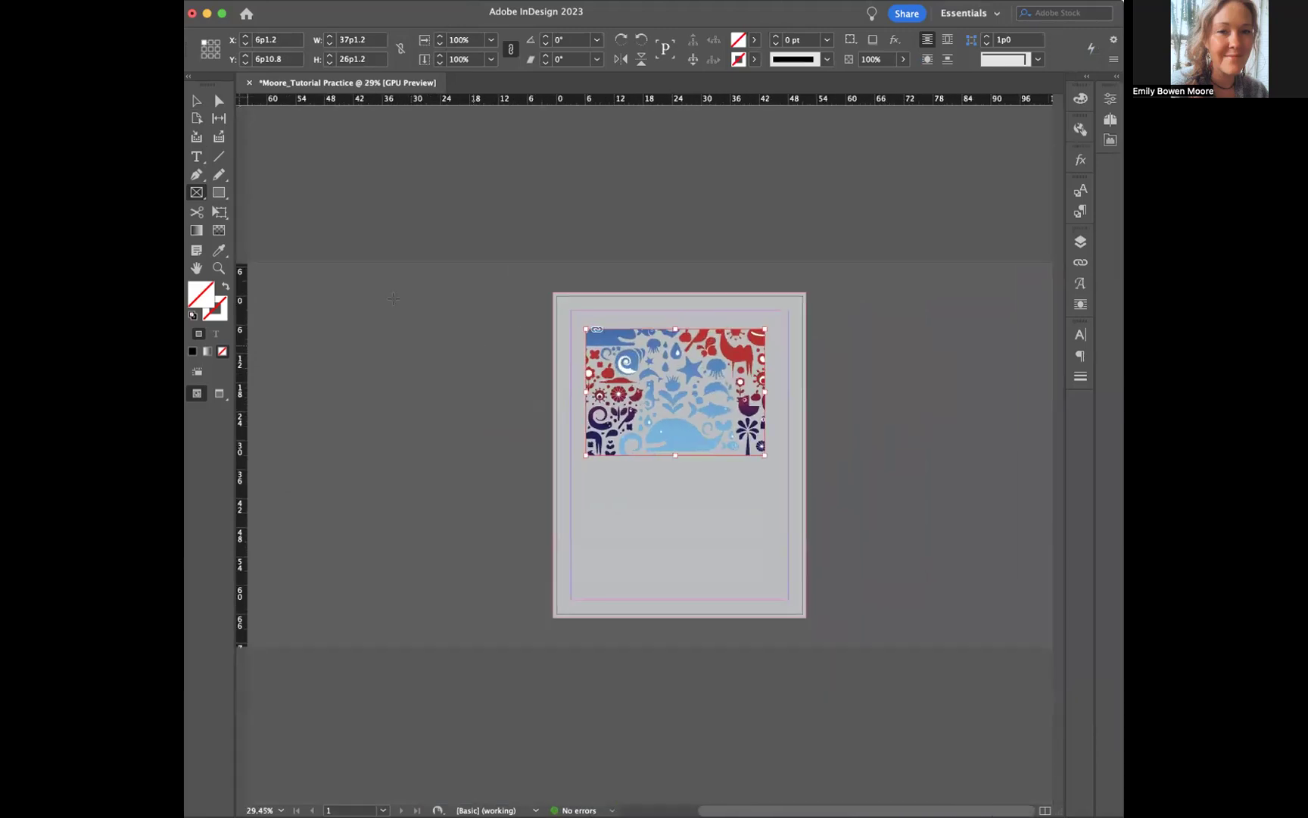
click(196, 101)
double_click(651, 365)
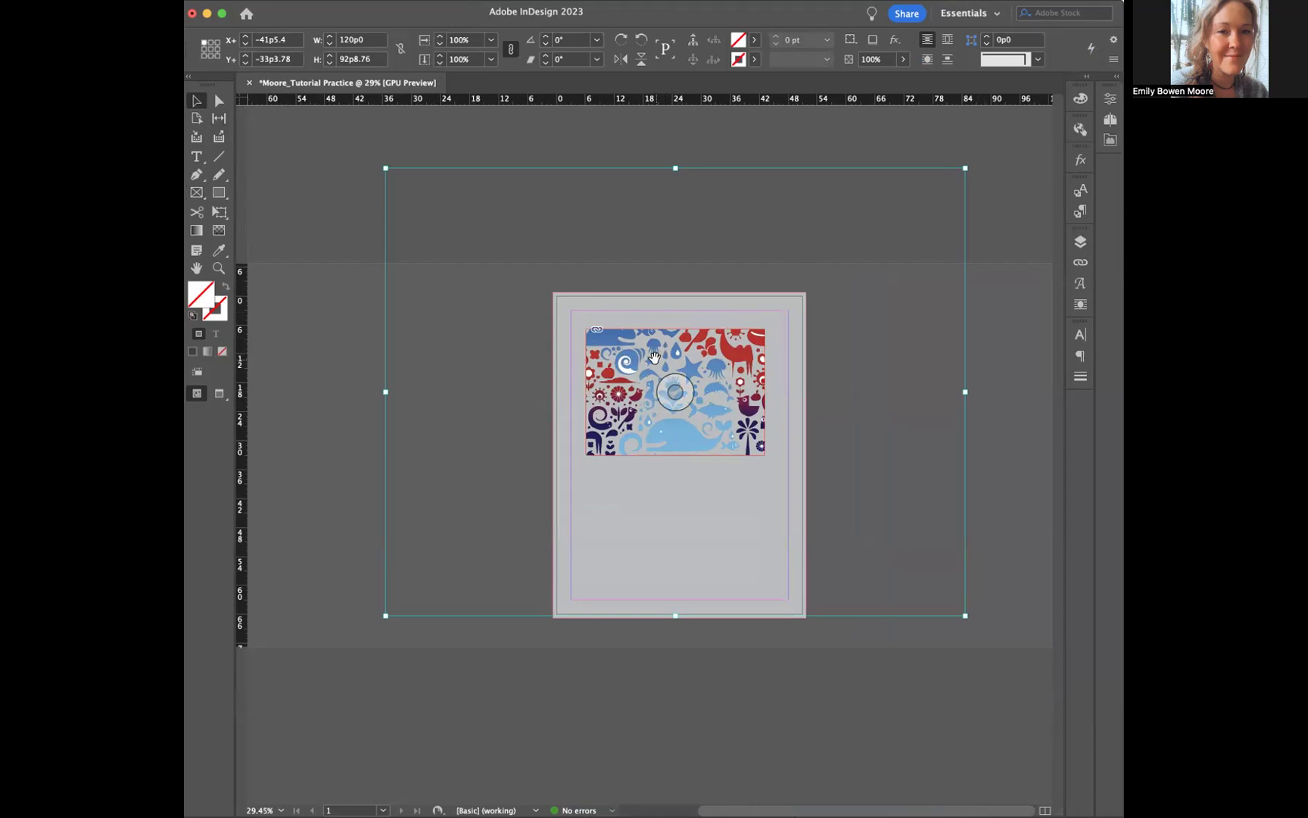
key(super+alt+comma)
key(super+alt+comma)
key(super+alt+comma)
key(super+alt+comma)
key(super+alt+comma)
key(super+alt+comma)
key(super+alt+comma)
key(super+alt+comma)
key(super+alt+comma)
key(super+alt+comma)
key(super+alt+comma)
key(super+alt+comma)
key(super+alt+comma)
key(super+alt+comma)
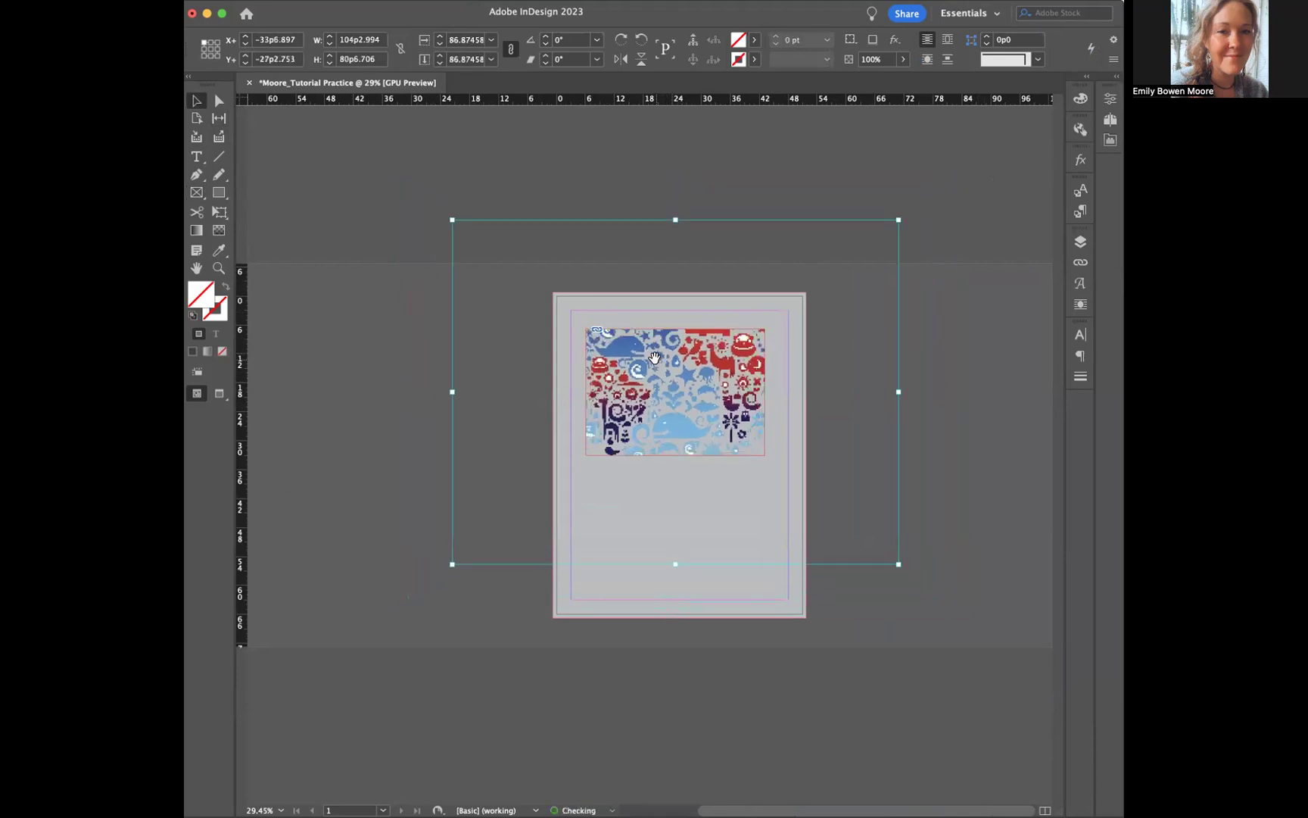
key(super+alt+comma)
key(super+alt+comma)
key(super+alt+comma)
key(super+alt+comma)
key(super+alt+comma)
key(super+alt+comma)
key(super+alt+comma)
key(super+alt+comma)
key(super+alt+comma)
key(super+alt+comma)
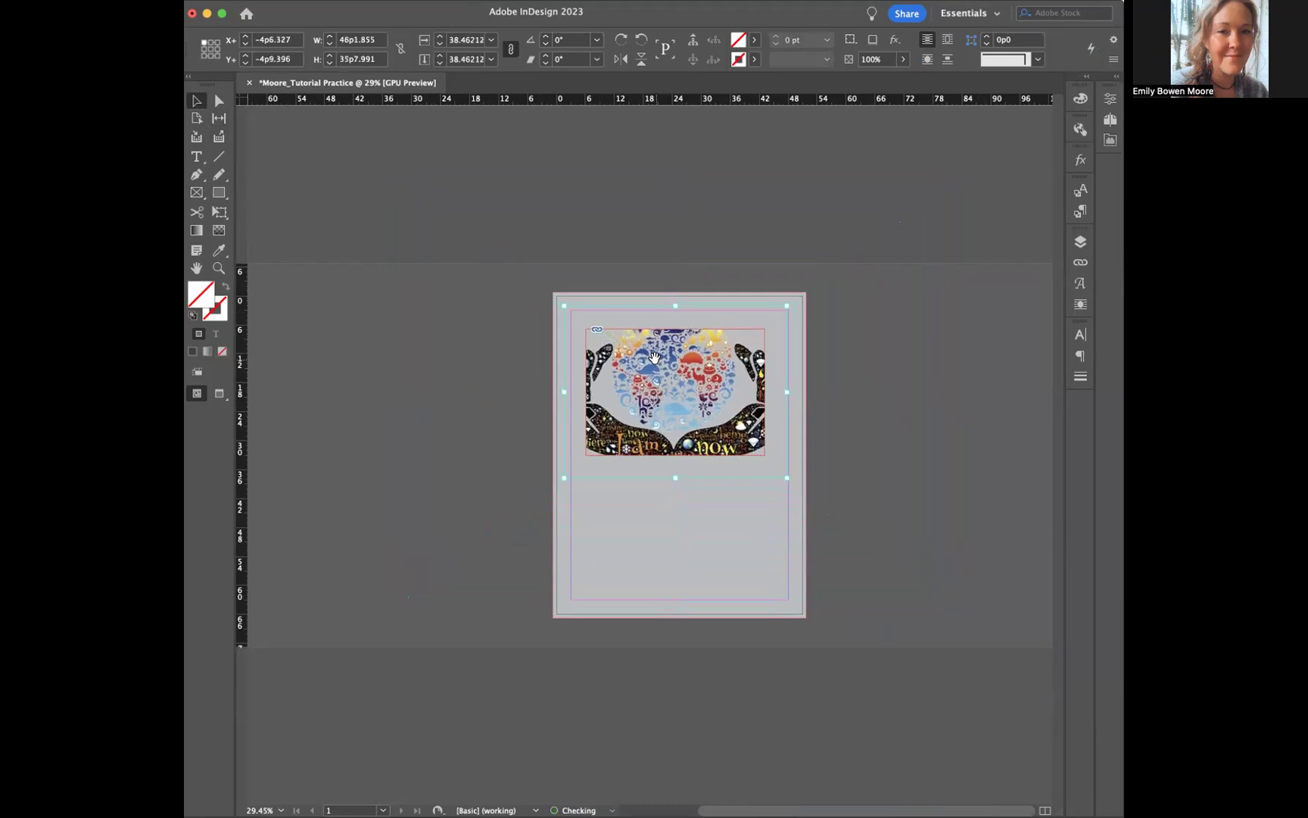
key(super+comma)
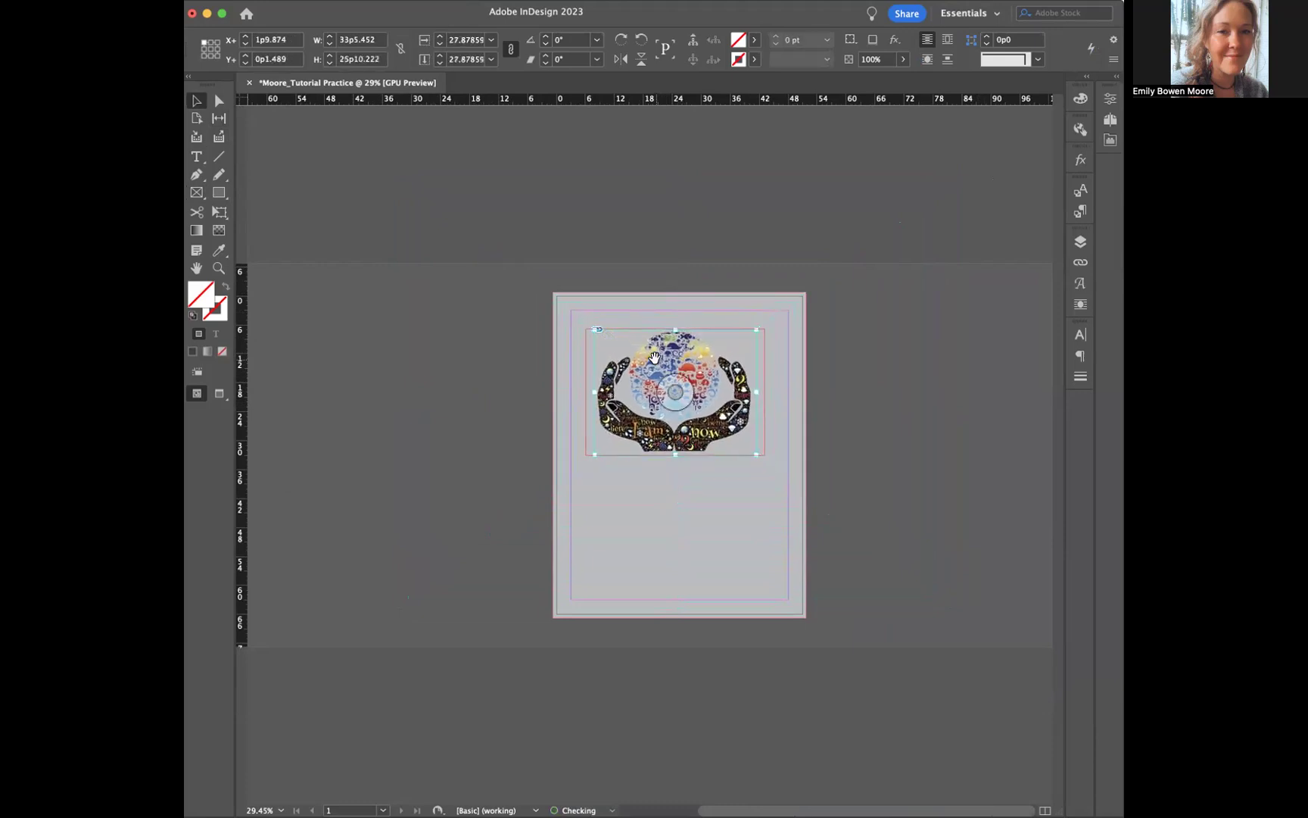
Step: Enlarge the image inside its frame in increments to about 53.6% and deselect it
key(super+alt+period)
key(super+alt+period)
key(super+alt+period)
key(super+alt+period)
key(super+alt+period)
key(super+alt+period)
key(super+alt+period)
key(super+alt+period)
key(super+alt+period)
key(super+alt+period)
key(super+alt+period)
key(super+alt+period)
key(super+alt+period)
click(508, 362)
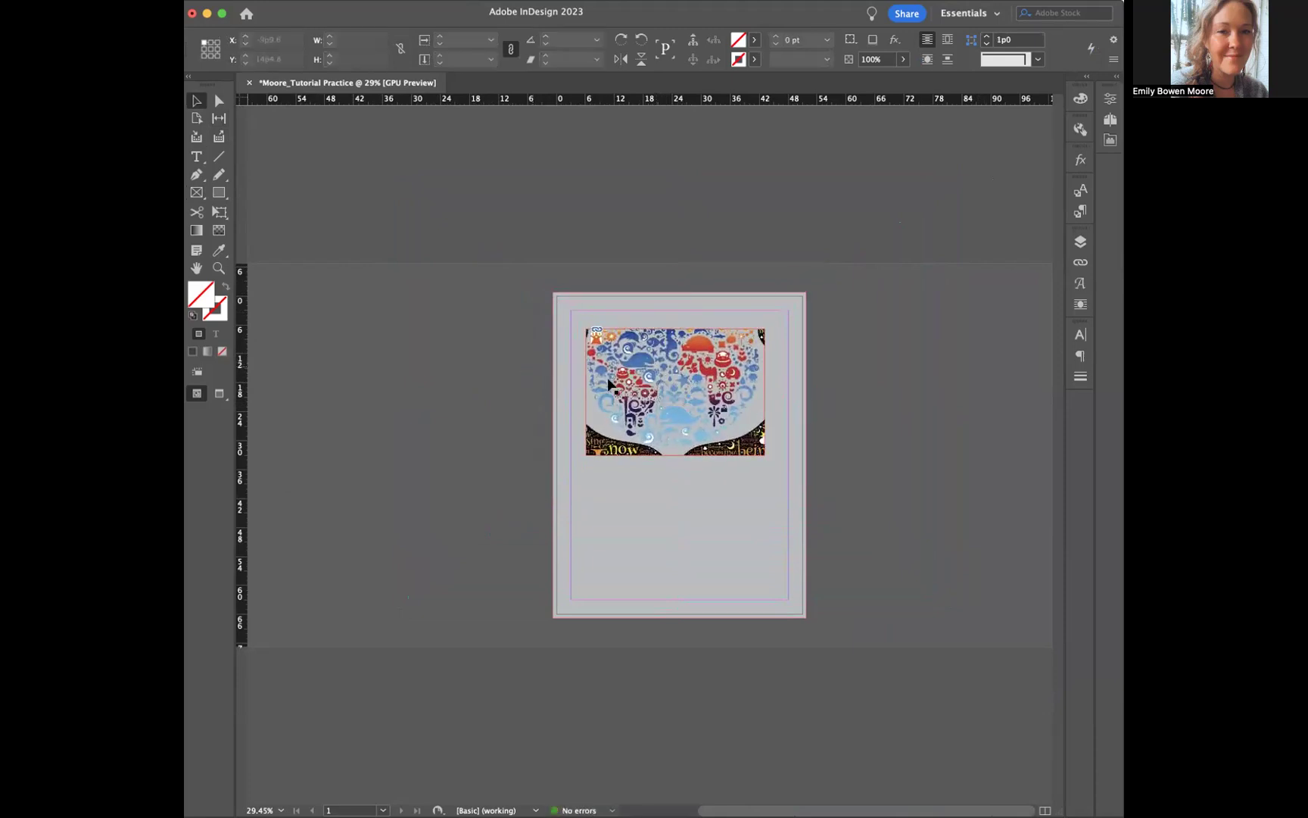
Step: Try scaling only the image inside its frame down in small increments to about 28.2%, and undo it
click(638, 361)
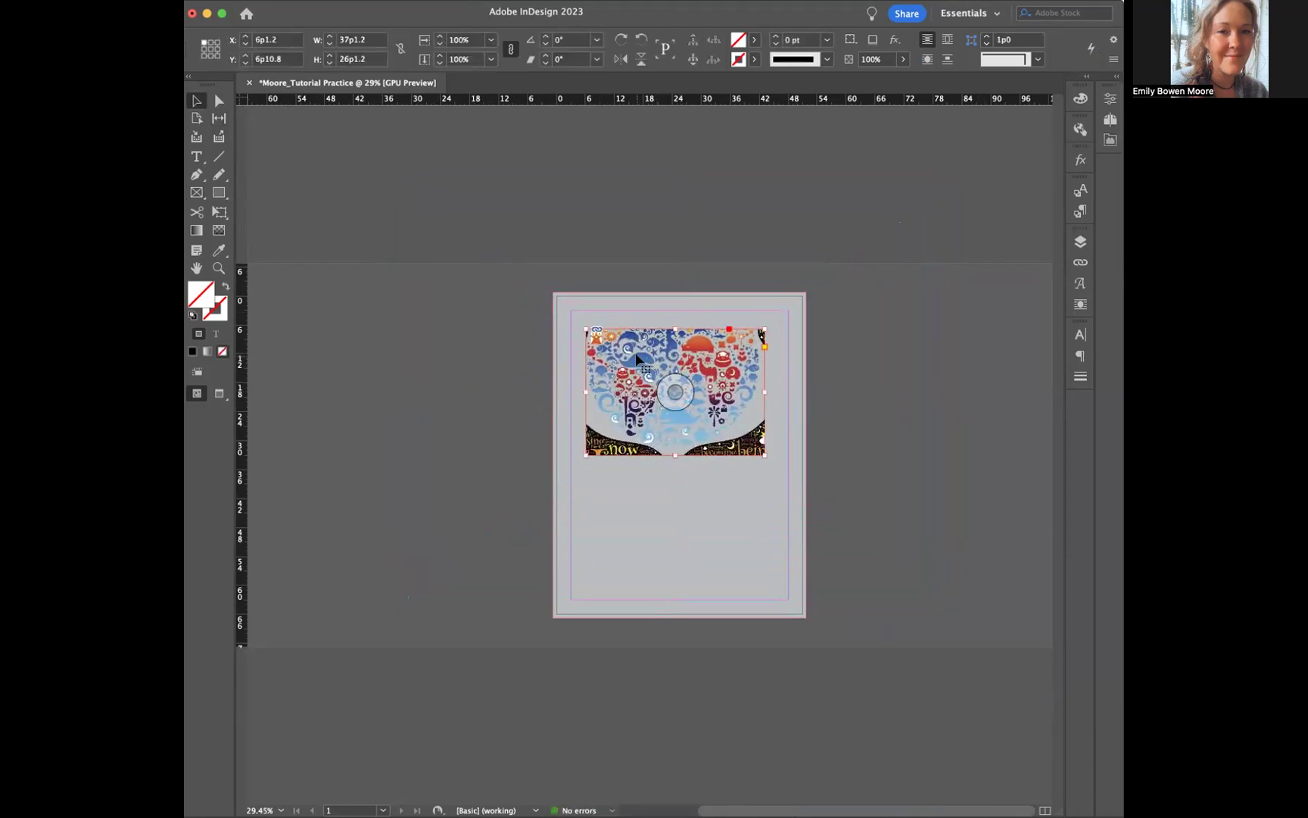
double_click(633, 349)
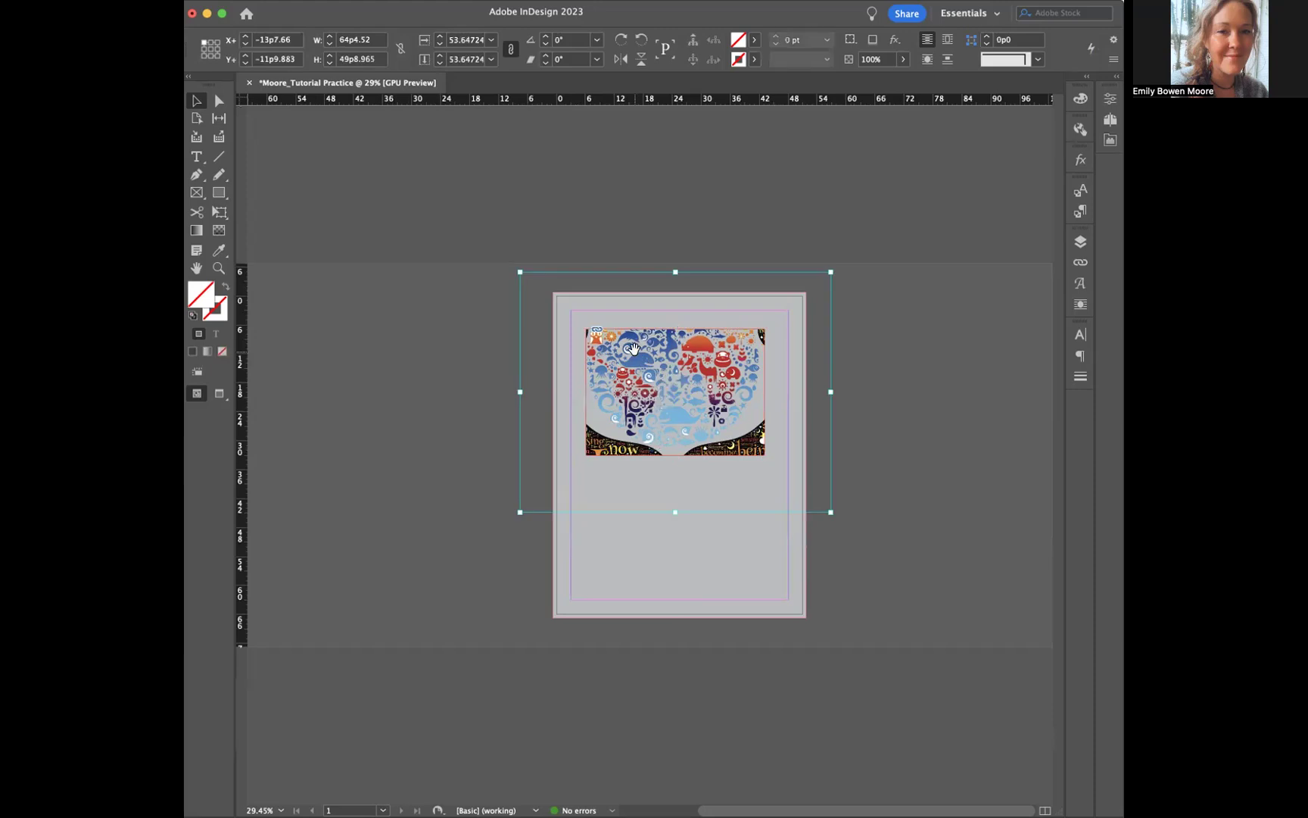
key(super+comma)
key(super+comma)
key(super+comma)
key(super+comma)
key(super+comma)
key(super+comma)
key(super+comma)
key(super+comma)
key(super+comma)
key(super+comma)
key(super+comma)
key(super+comma)
key(super+comma)
key(super+comma)
key(super+comma)
key(super+comma)
key(super+comma)
key(super+comma)
key(super+comma)
key(super+comma)
key(super+comma)
key(super+comma)
key(super+comma)
key(super+comma)
key(super+comma)
key(super+comma)
key(super+comma)
key(super+comma)
key(super+comma)
key(super+comma)
key(super+comma)
key(super+comma)
key(super+comma)
key(super+comma)
key(super+comma)
key(super+comma)
key(super+comma)
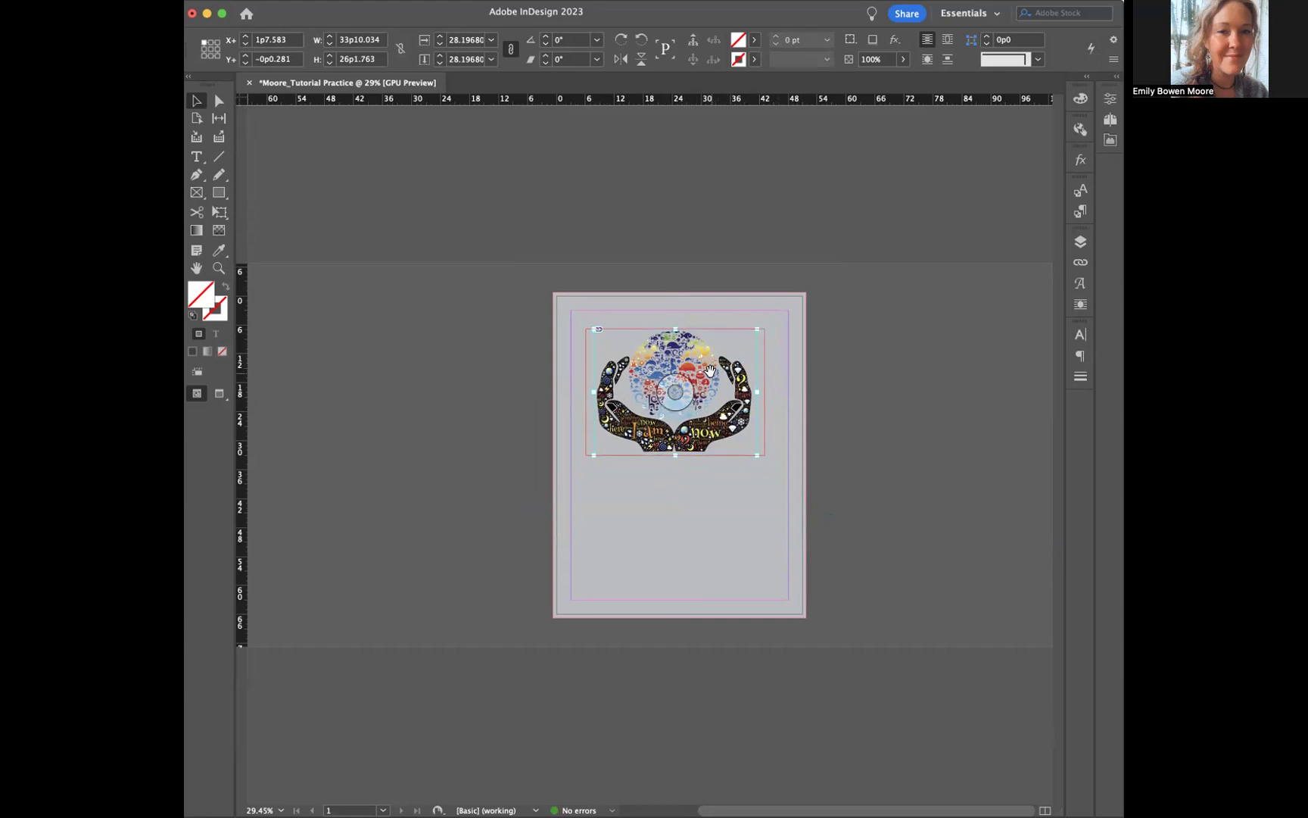
key(super+z)
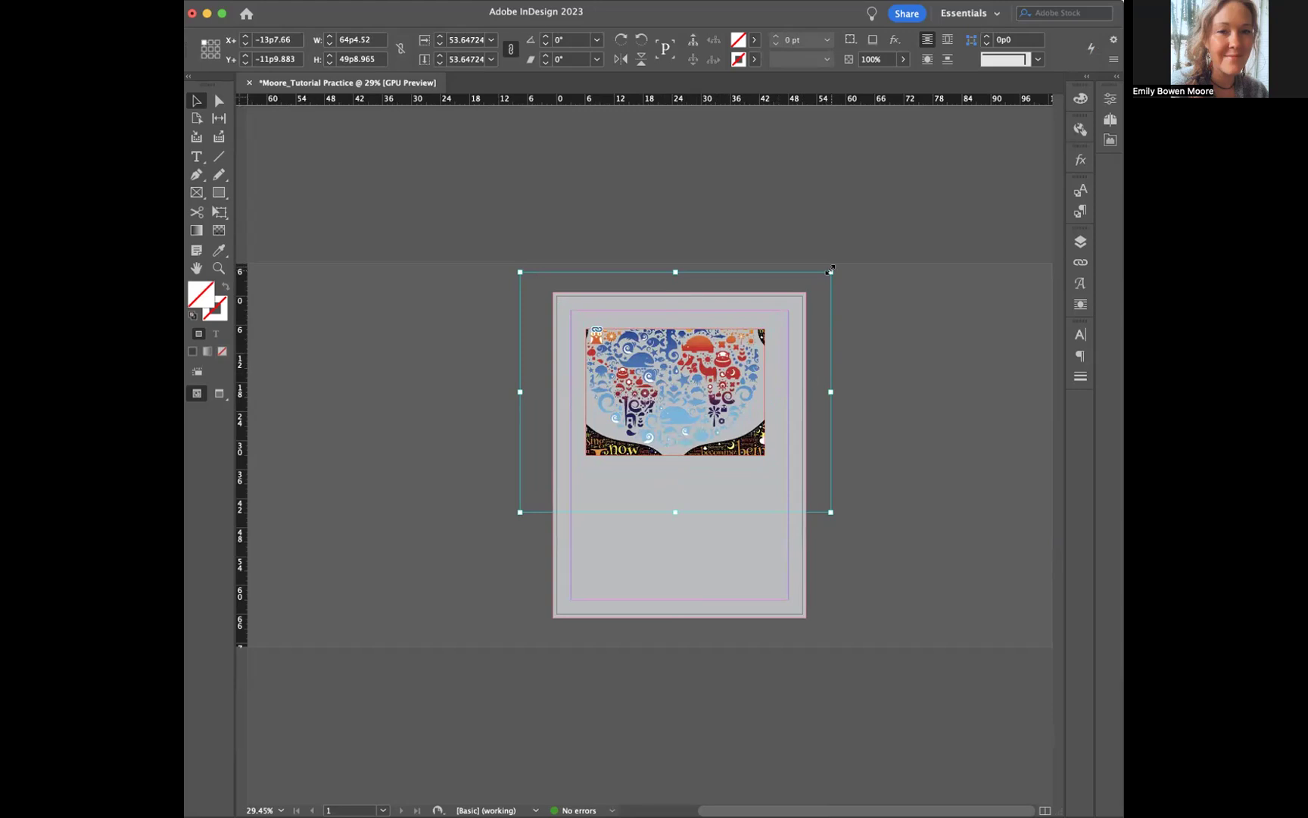
Step: Try resizing the image freely without keeping its proportions and repositioning it in the frame, and undo all of these changes
drag(831, 272, 698, 377)
drag(520, 444, 657, 374)
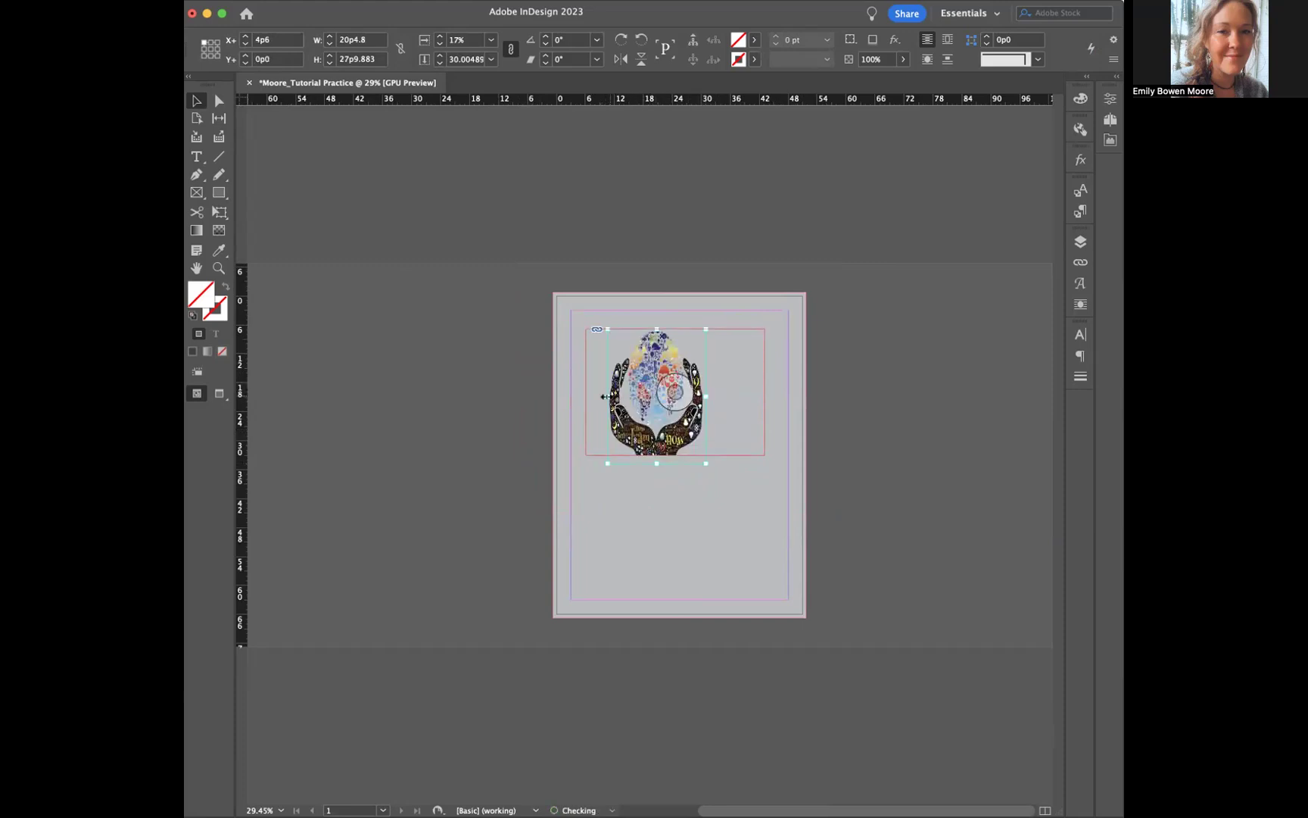
drag(604, 327, 505, 374)
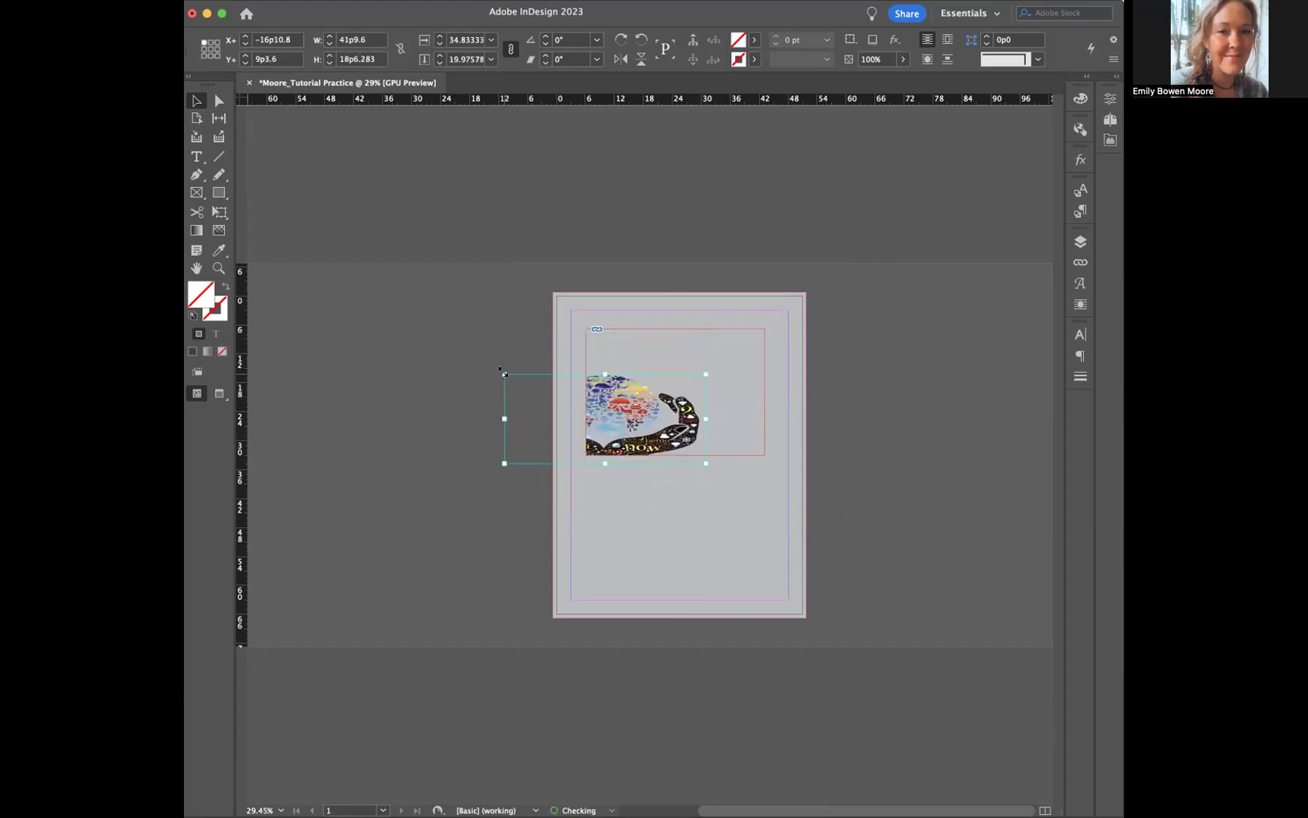
drag(622, 410, 679, 365)
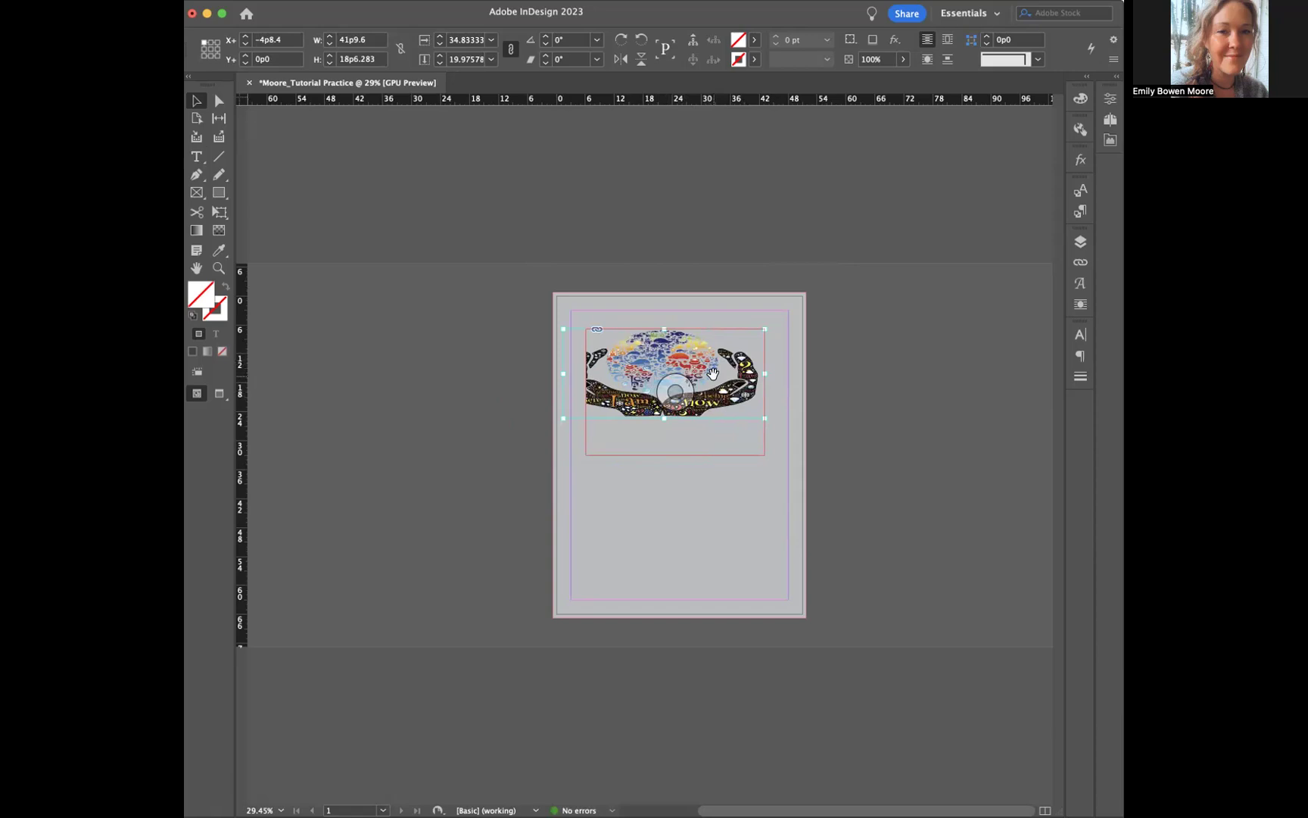
key(super+z)
key(super+z)
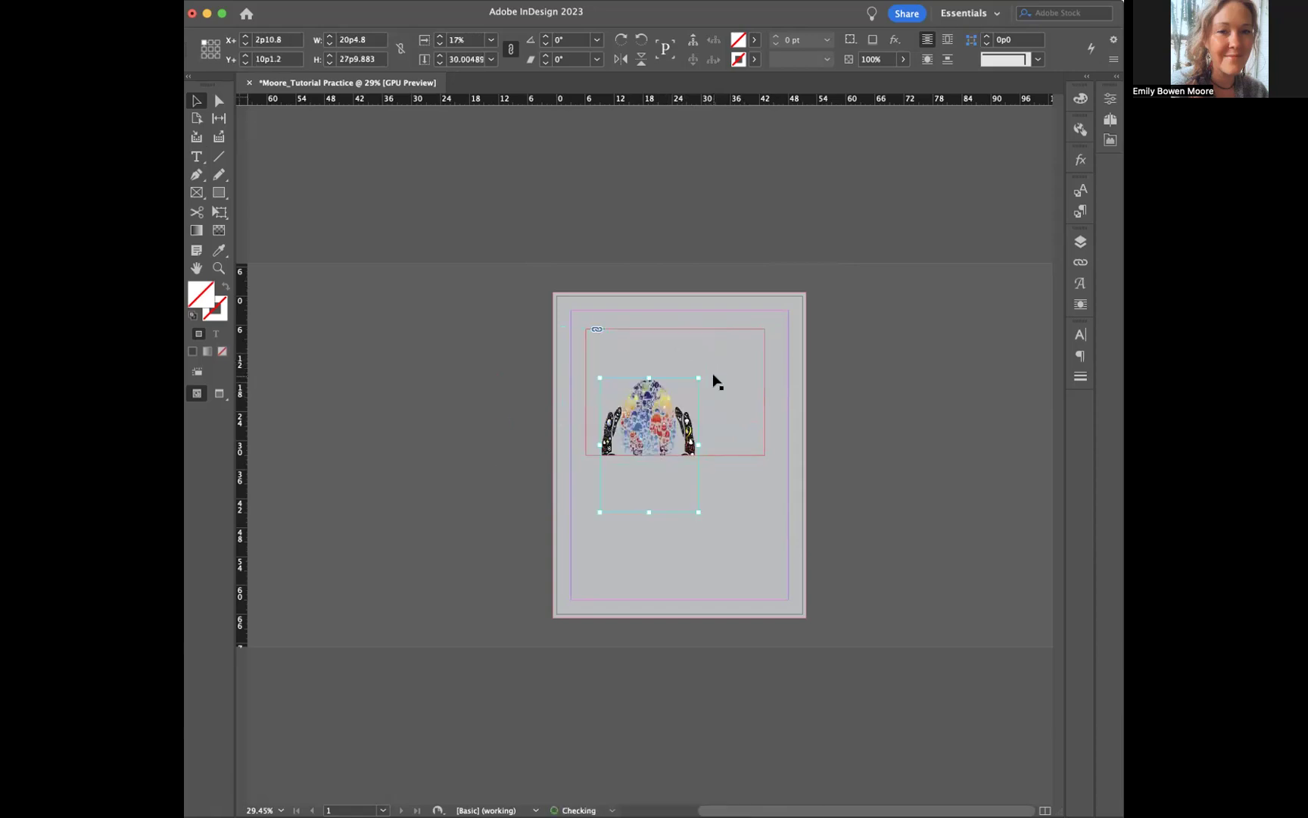
key(super+z)
key(super+z)
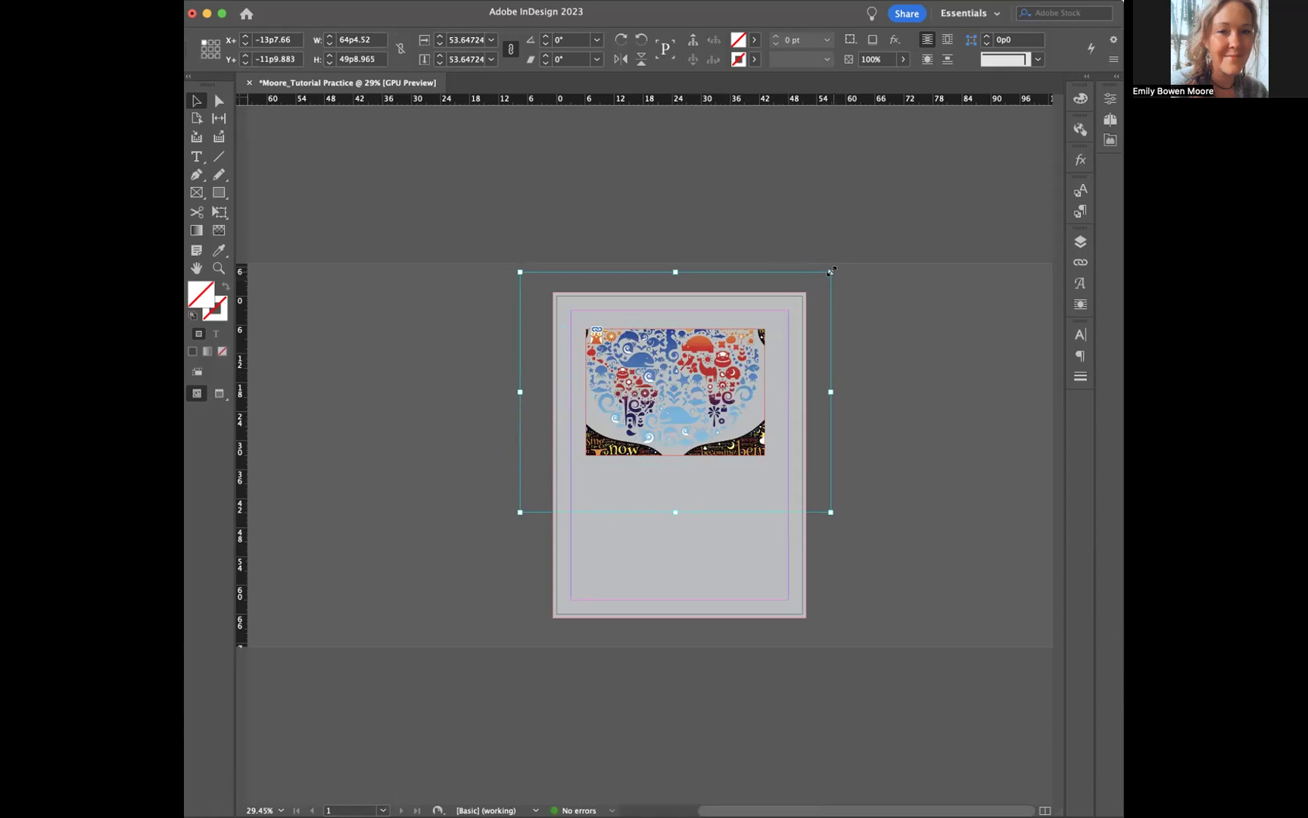
Step: Scale the image proportionally to about 35.4% inside its frame, undoing any move of the frame itself
drag(831, 271, 752, 331)
drag(828, 271, 710, 352)
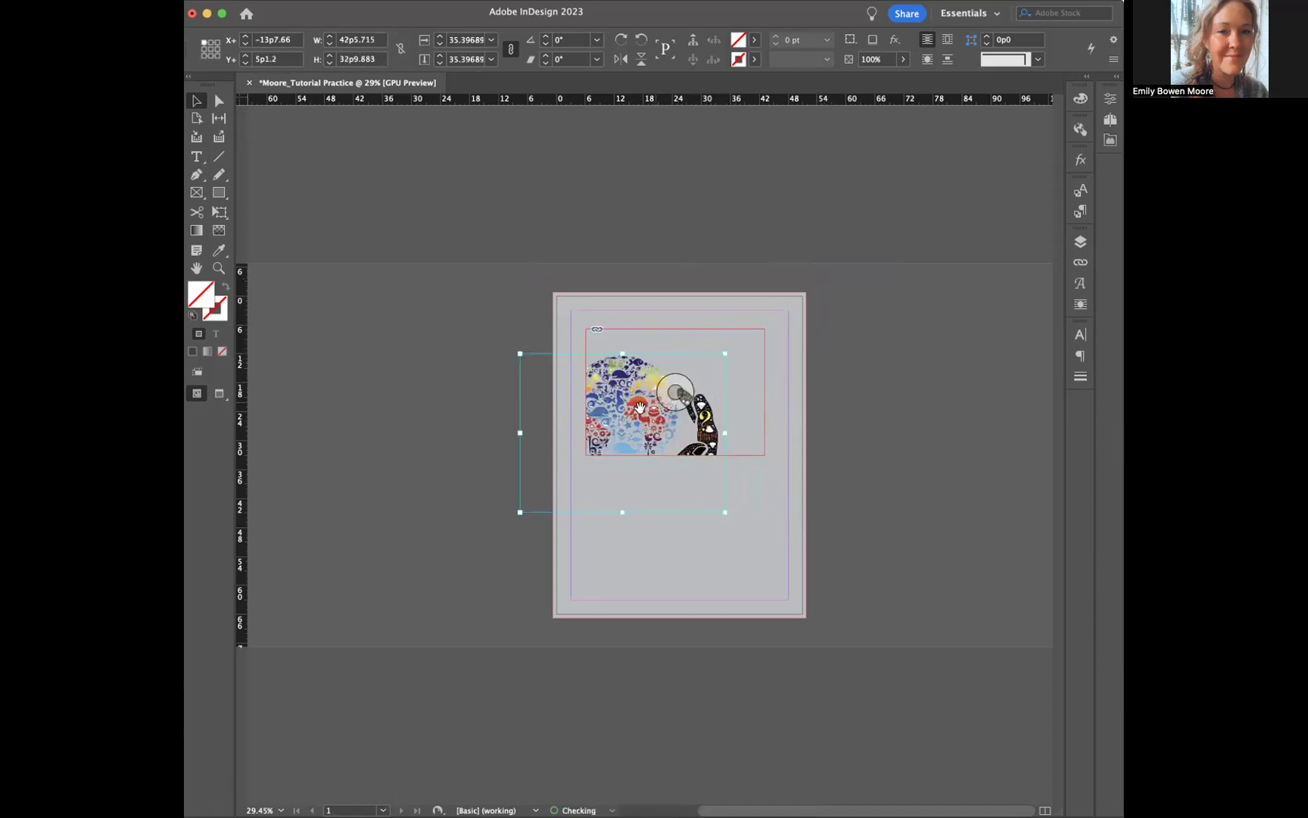
drag(623, 407, 671, 406)
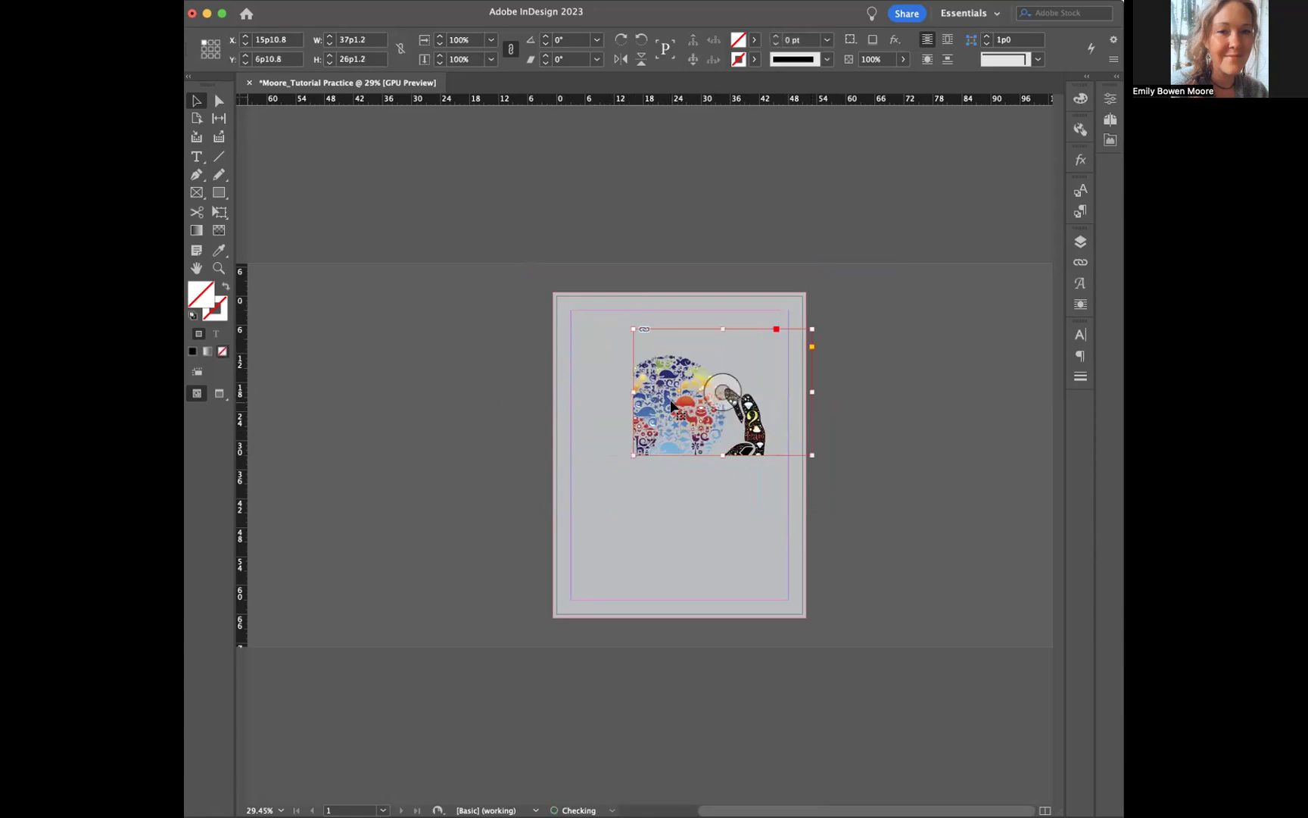
key(super+z)
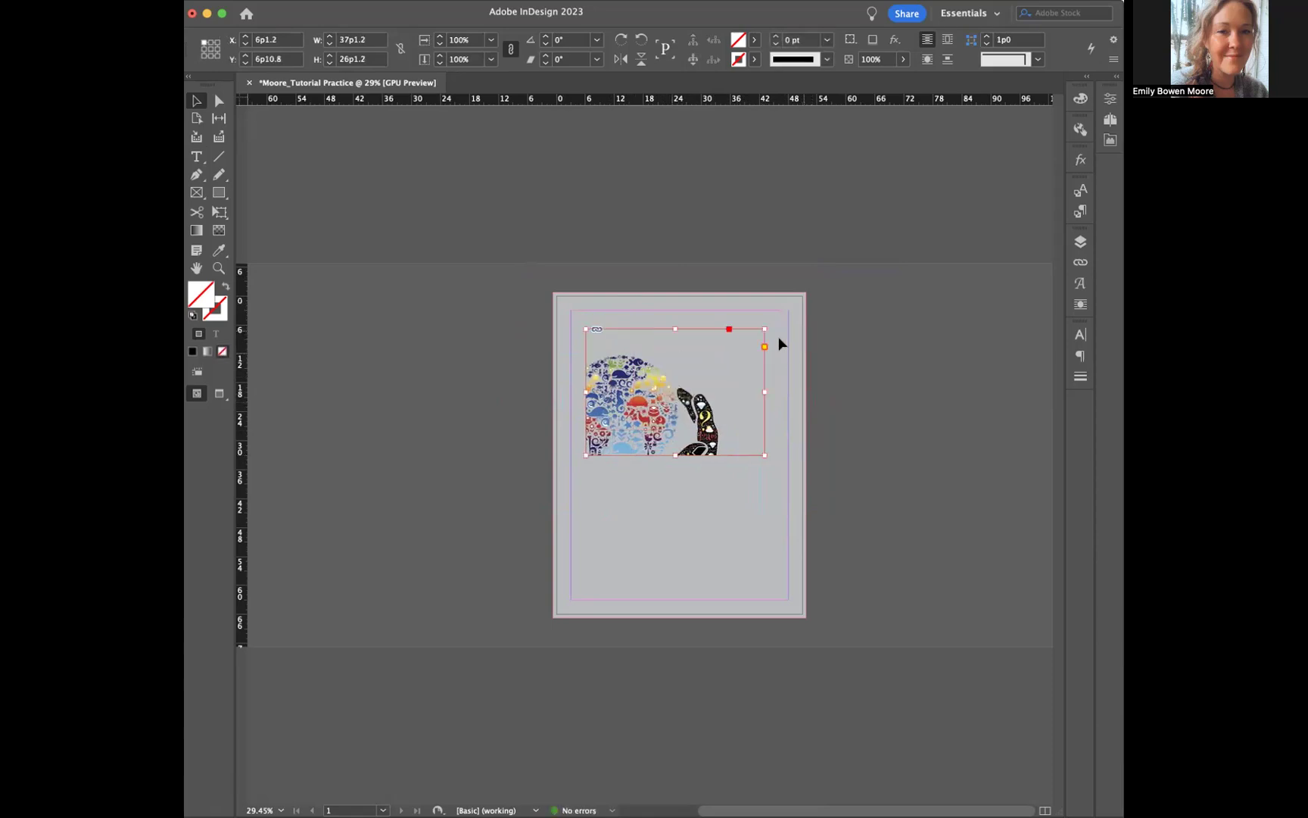
Step: Scale the frame's image content proportionally to about 27.5% and reposition it so that the whole picture fits inside the frame
double_click(700, 360)
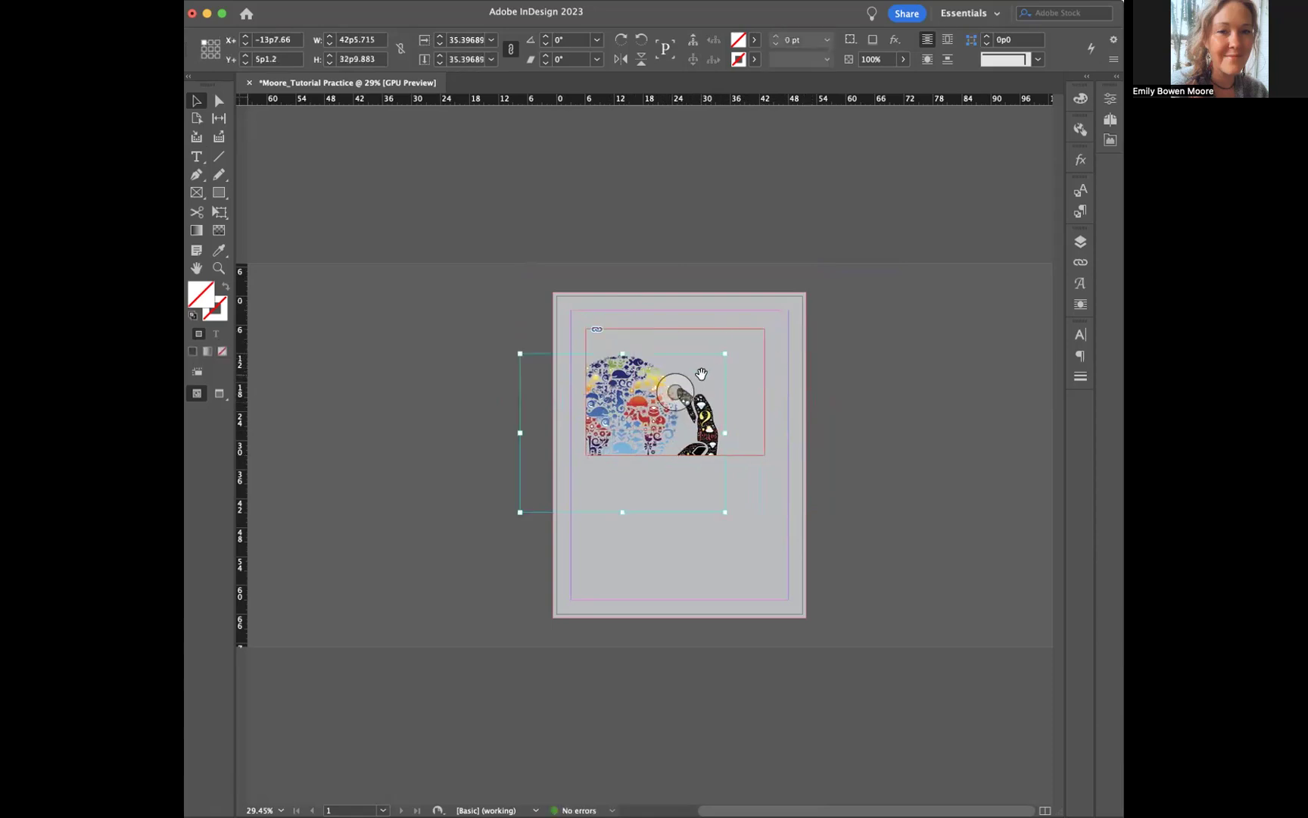
drag(615, 386, 655, 352)
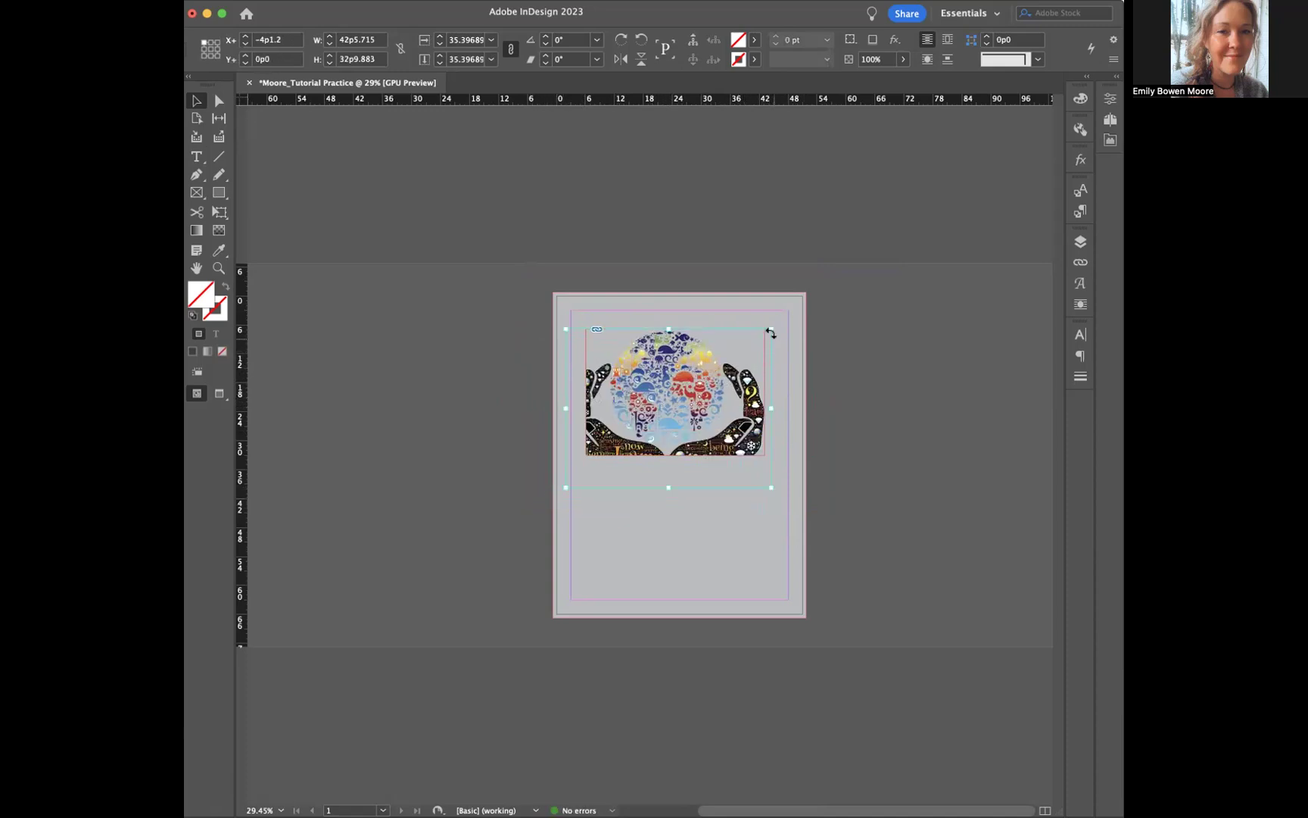
drag(770, 331, 723, 364)
drag(621, 395, 657, 364)
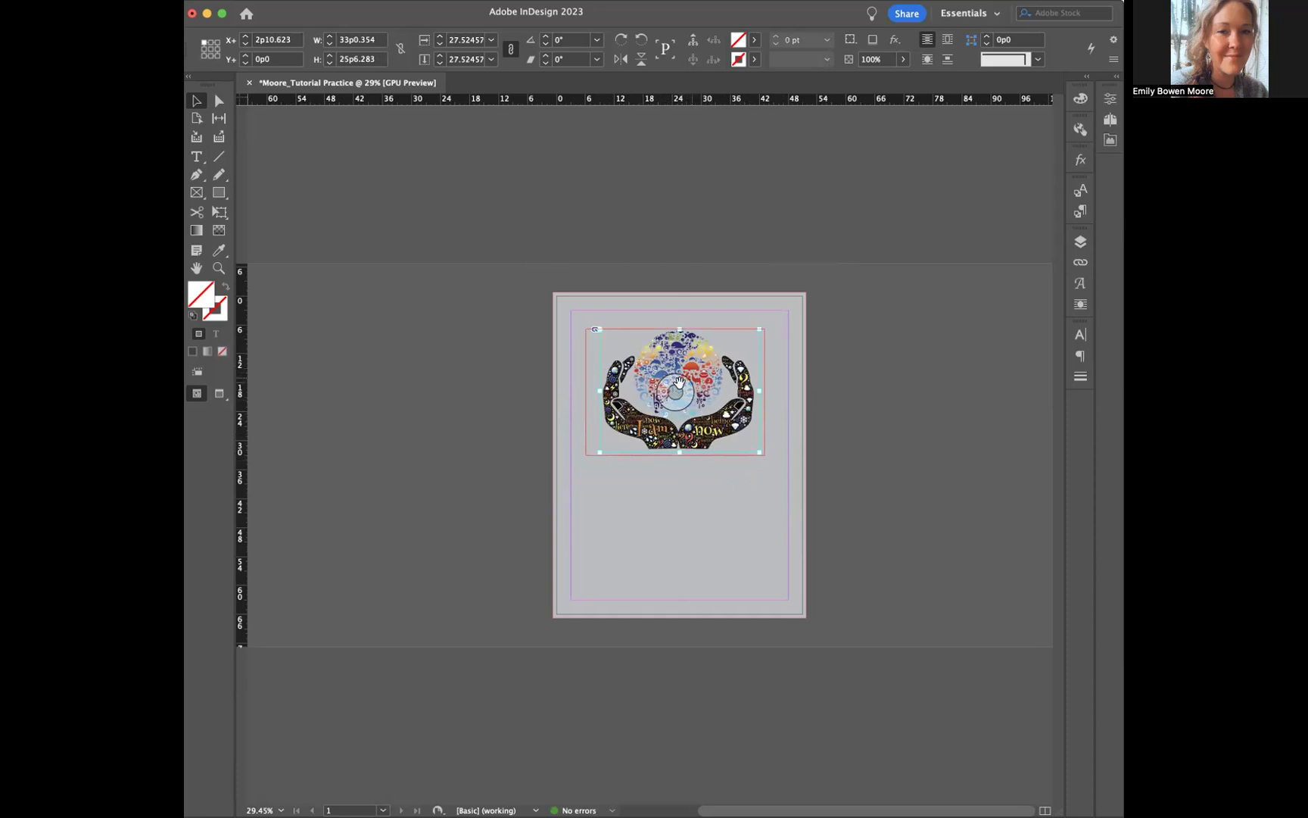
Step: Undo the last content scaling and scale the image proportionally to about 25.5% inside its frame
key(super+z)
key(super+z)
key(super+z)
key(super+z)
key(super+z)
key(super+z)
key(super+z)
key(super+z)
key(super+z)
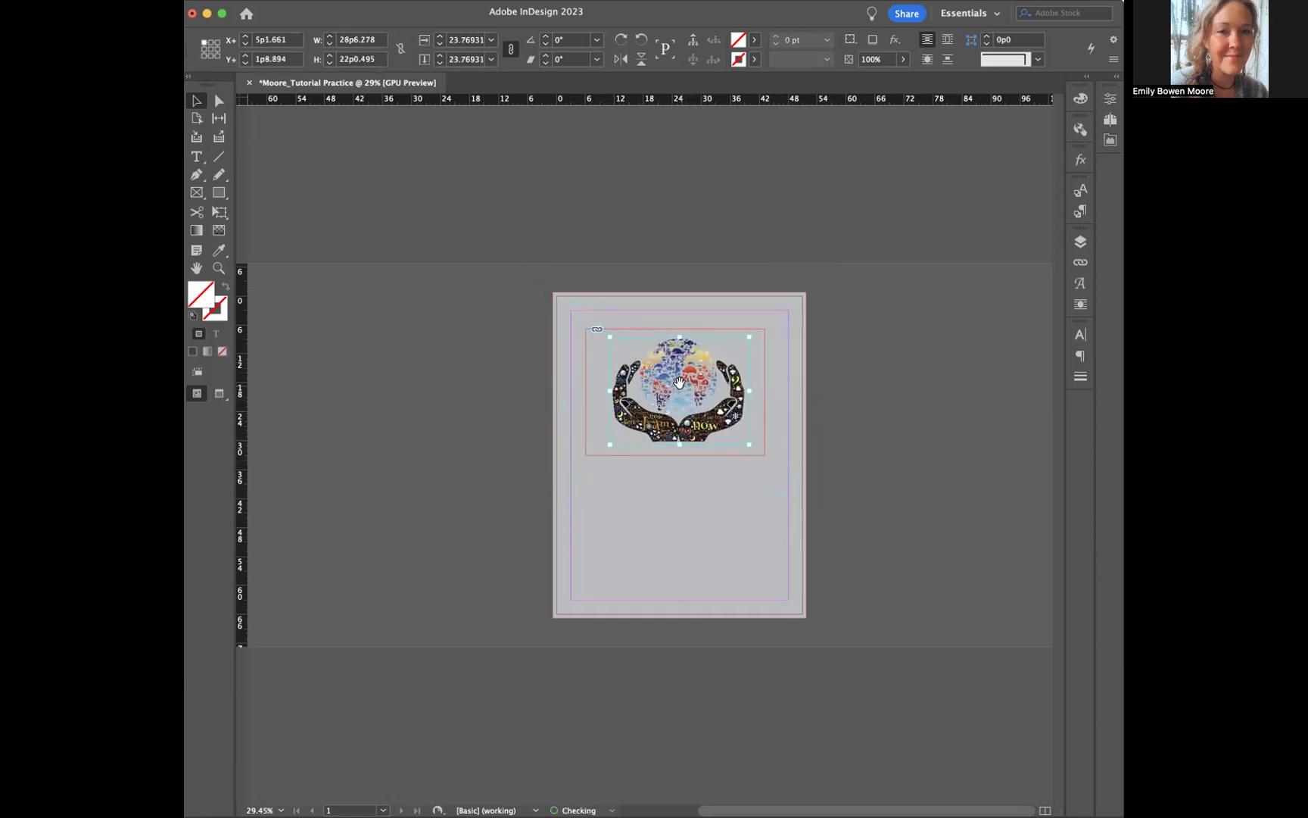
key(super+period)
key(super+period)
key(super+period)
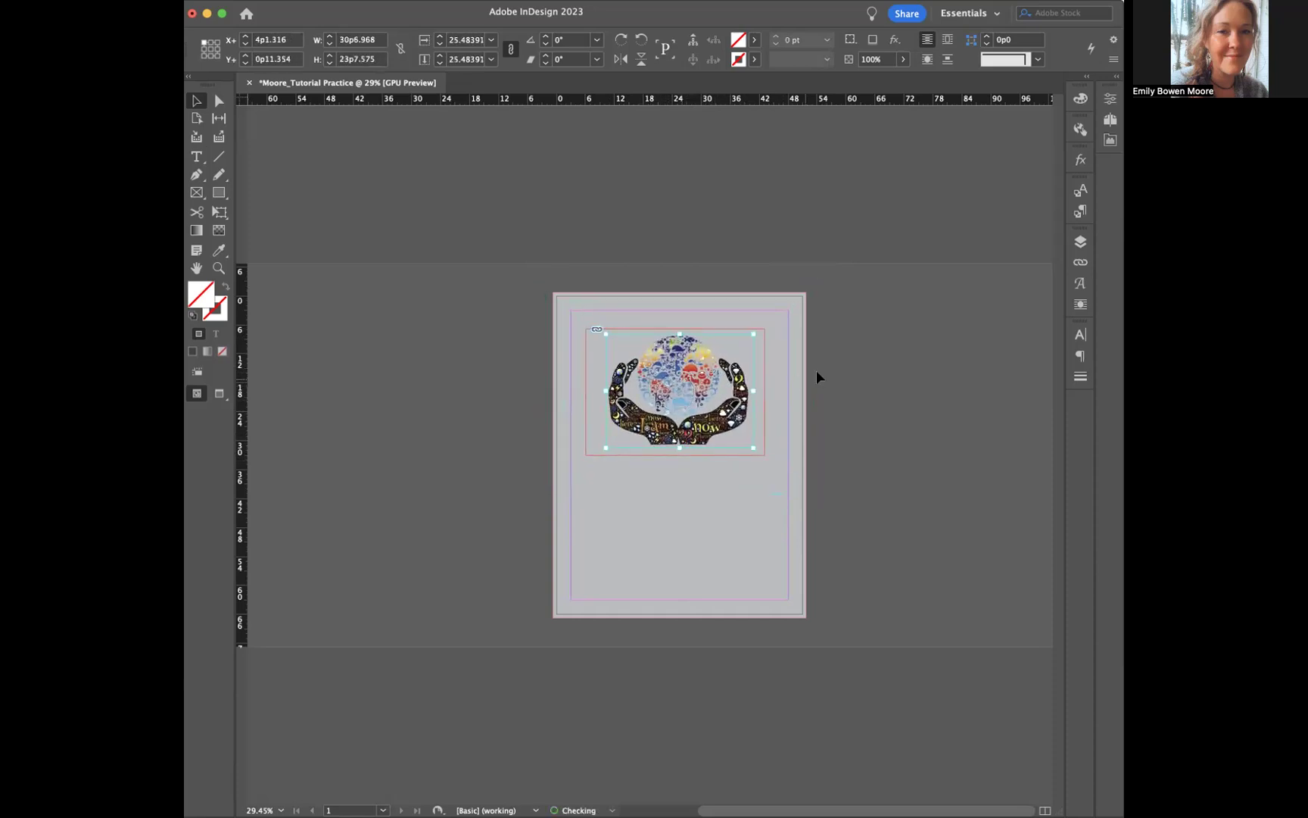
key(Escape)
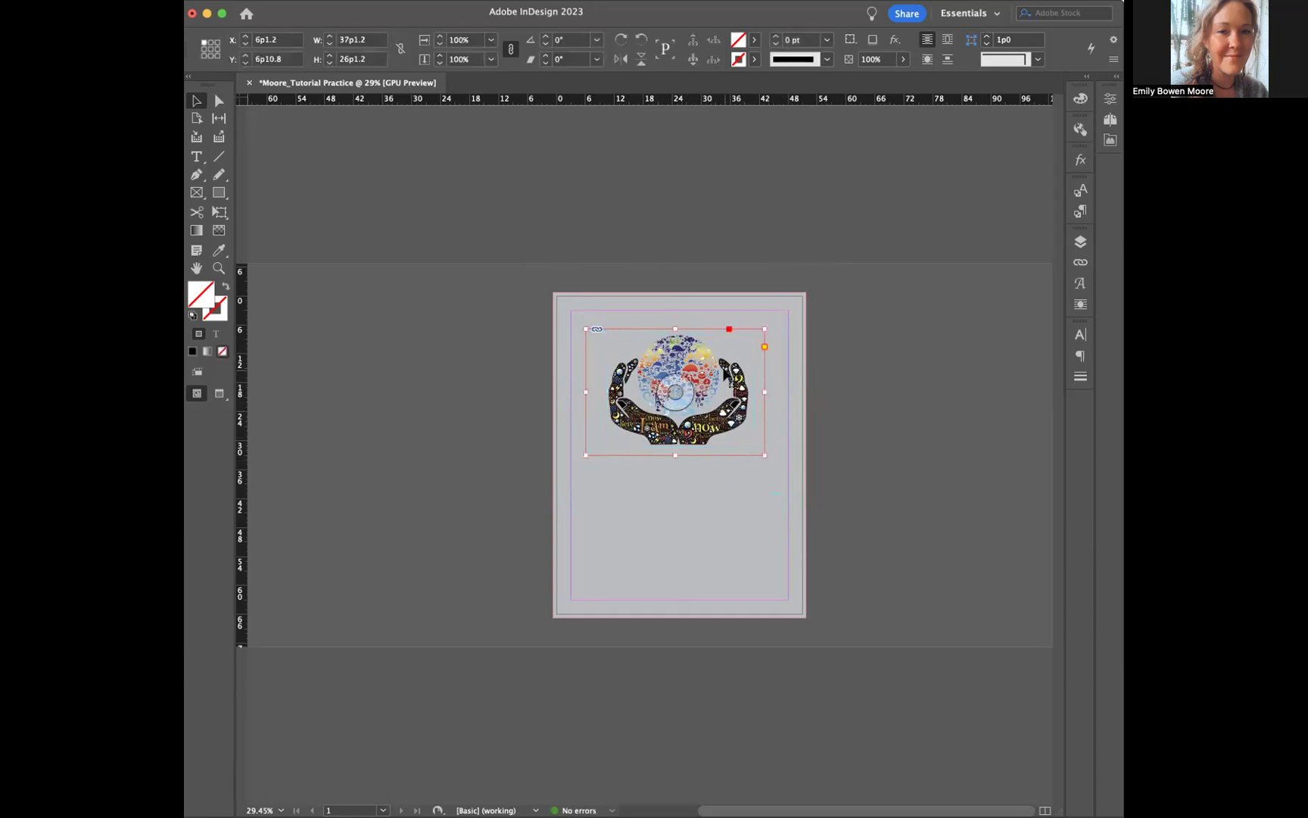
Step: Tighten the frame around the image by resizing it to about 31p5 wide and 25p0 high
drag(765, 326, 756, 326)
drag(586, 326, 604, 327)
drag(680, 455, 679, 446)
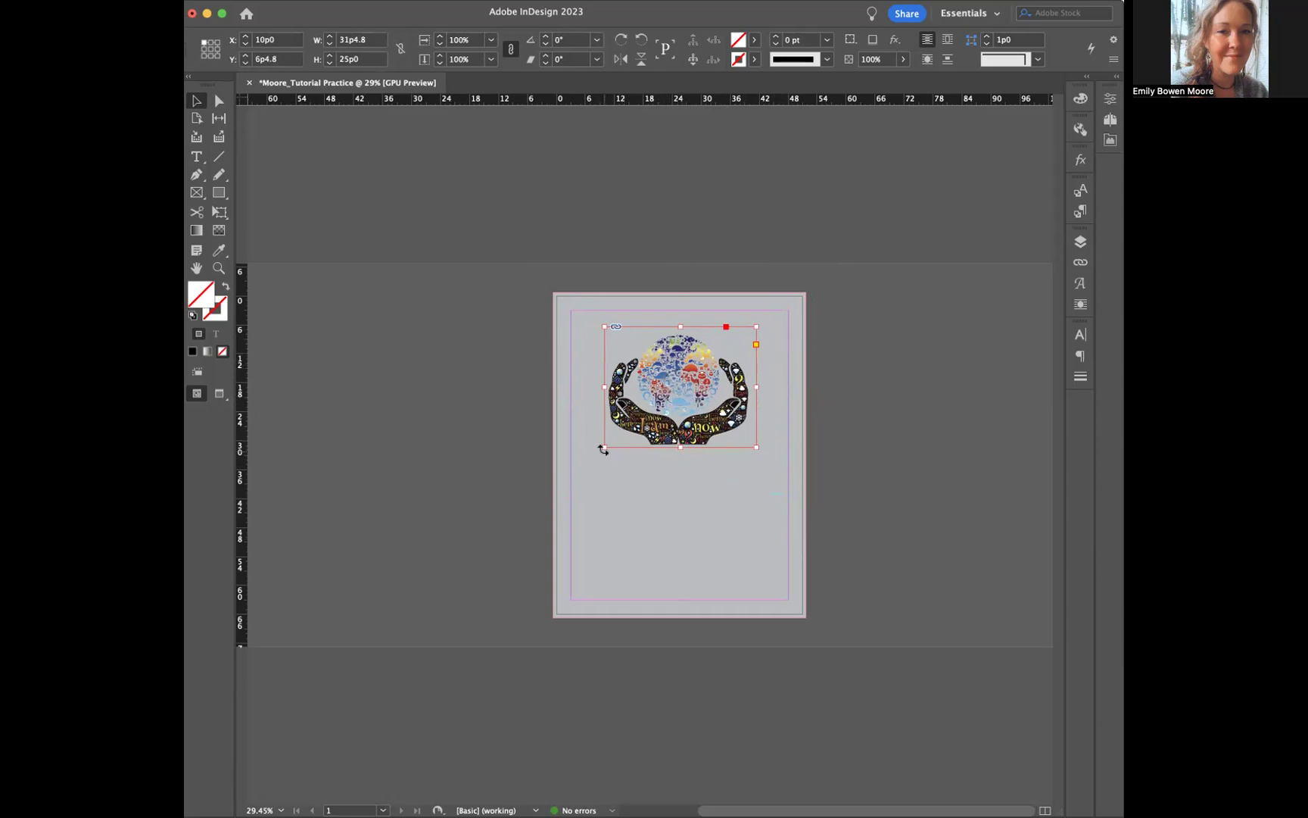
Step: Resize the frame and its image together to about 36p8 by 29p2 and center them horizontally in the upper half of the page
drag(603, 447, 565, 478)
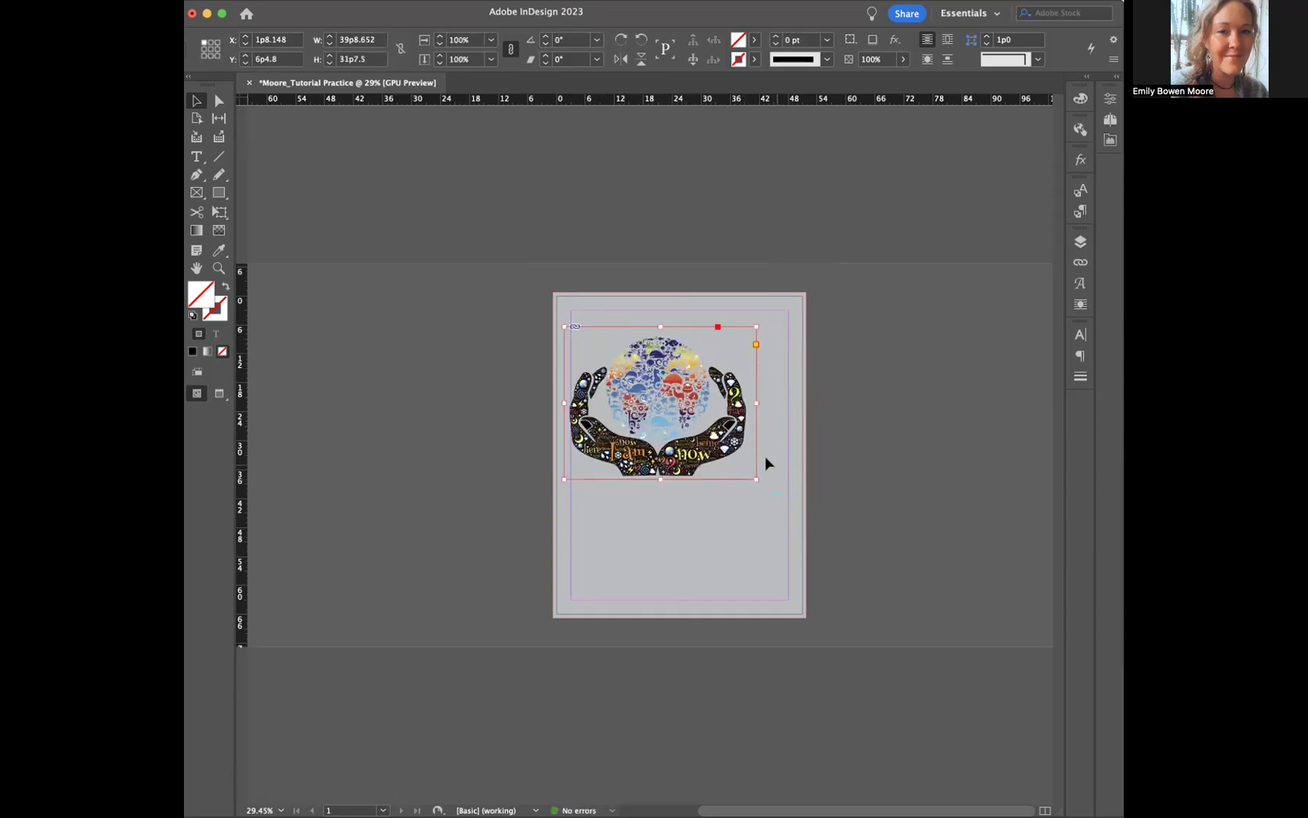
mouse_move(754, 477)
mouse_down()
mouse_move(789, 504)
mouse_move(768, 489)
mouse_up()
drag(683, 384, 700, 379)
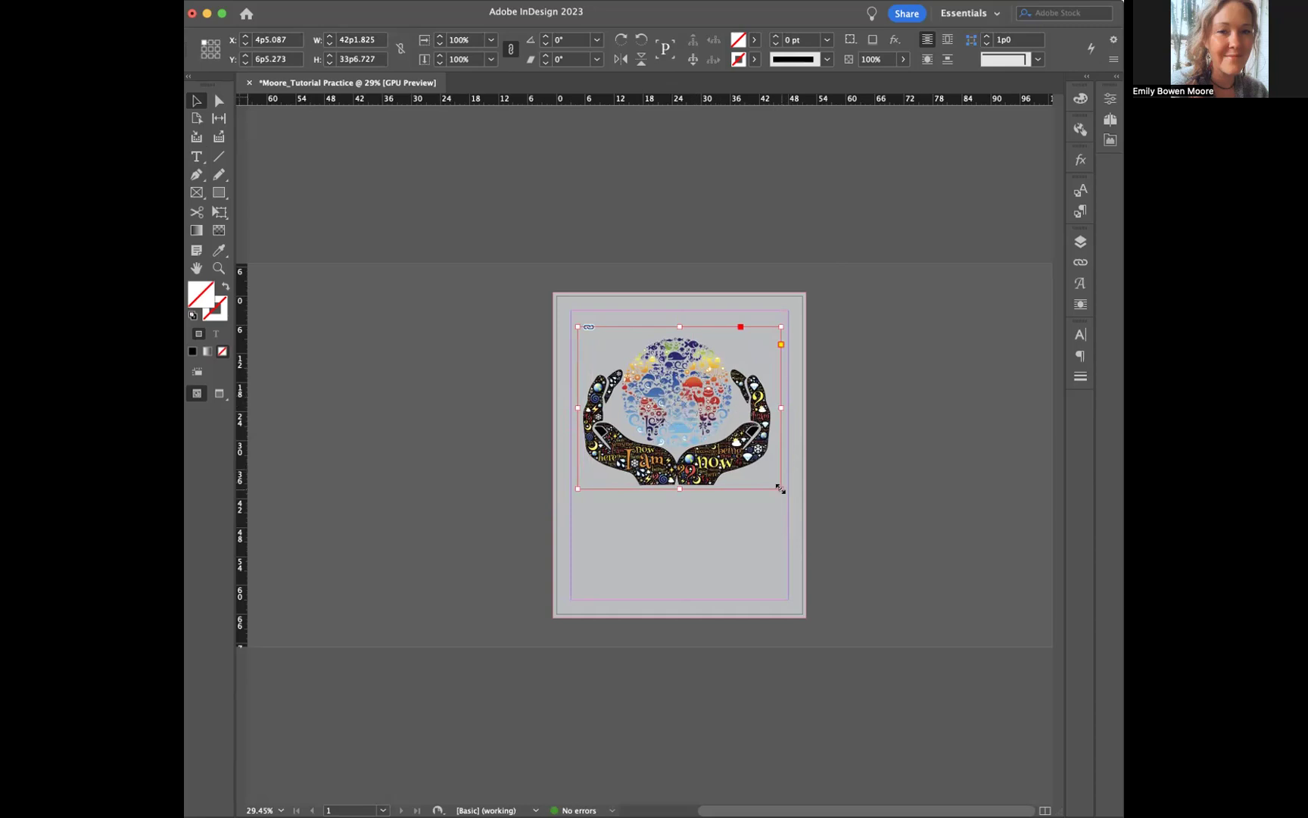
drag(781, 488, 755, 468)
drag(679, 358, 691, 363)
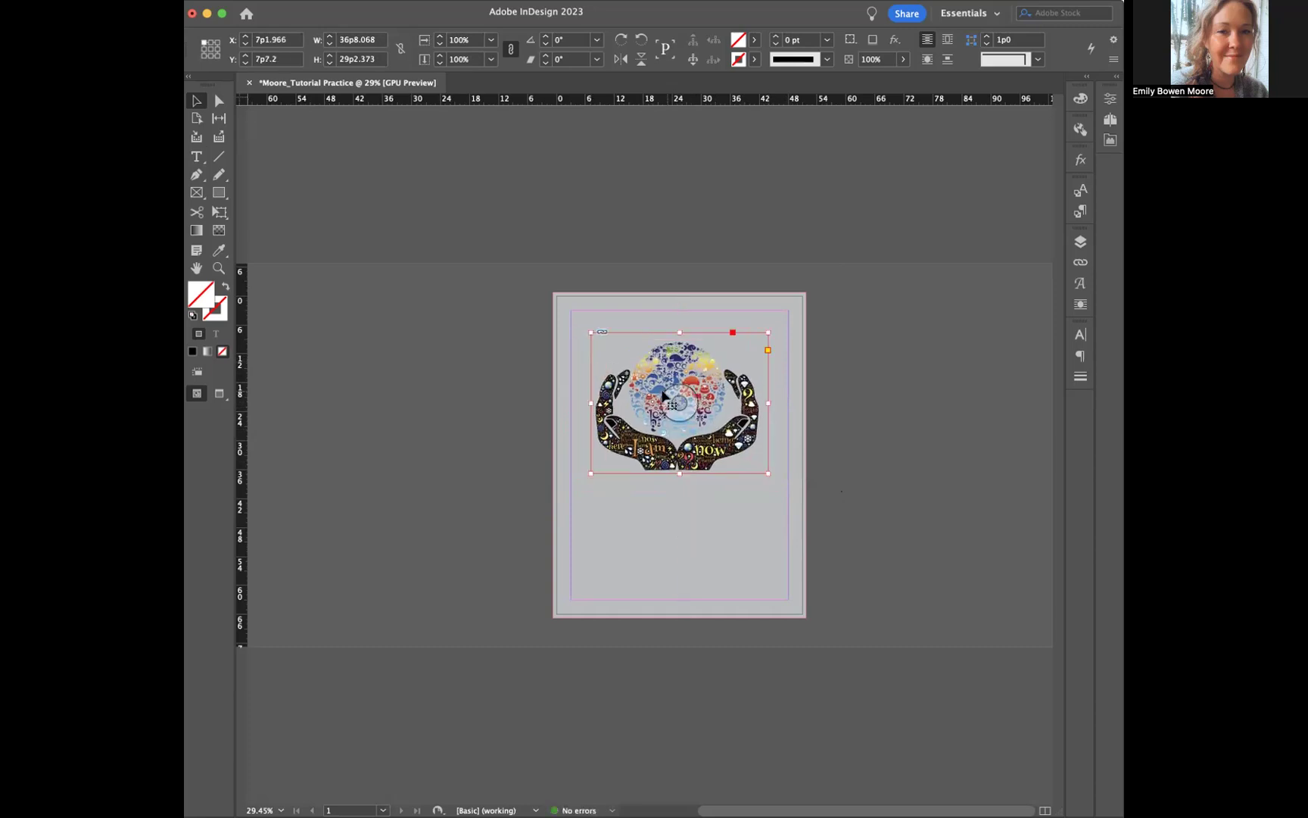
Step: Nudge the image frame slightly upward to a Y position of 7p1.2
scroll(522, 418, up, 5)
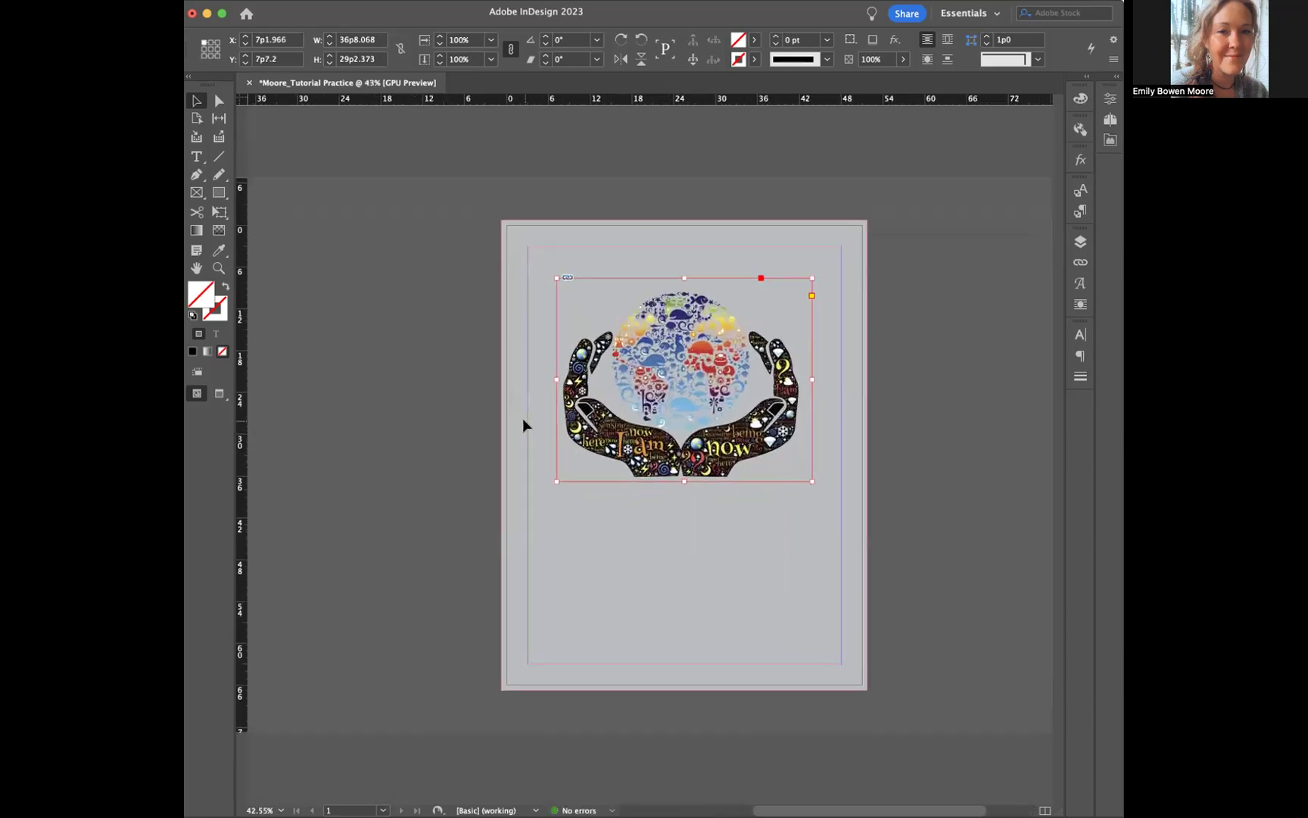
scroll(522, 424, right, 1)
scroll(523, 424, down, 1)
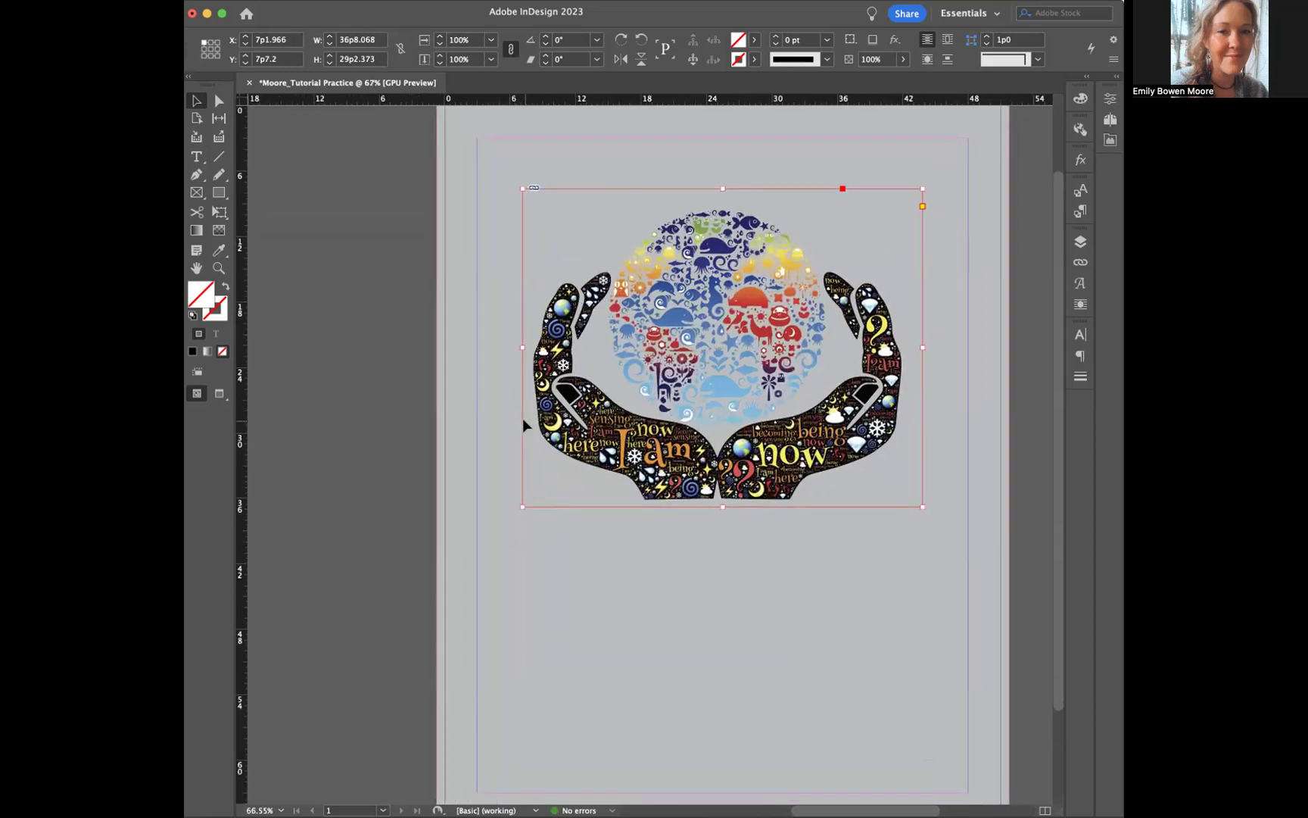
scroll(523, 417, down, 3)
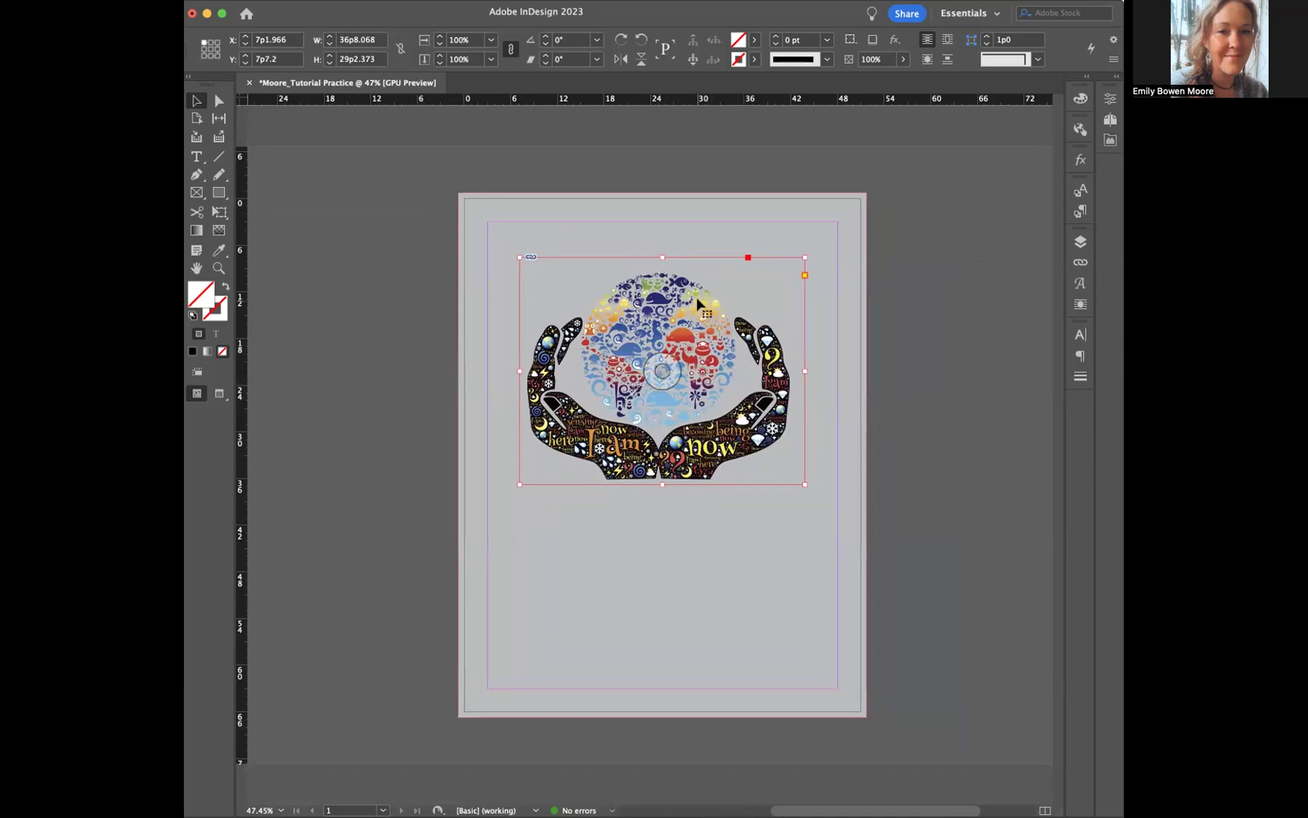
key(Up)
key(Up)
key(Up)
key(Up)
key(Up)
key(Up)
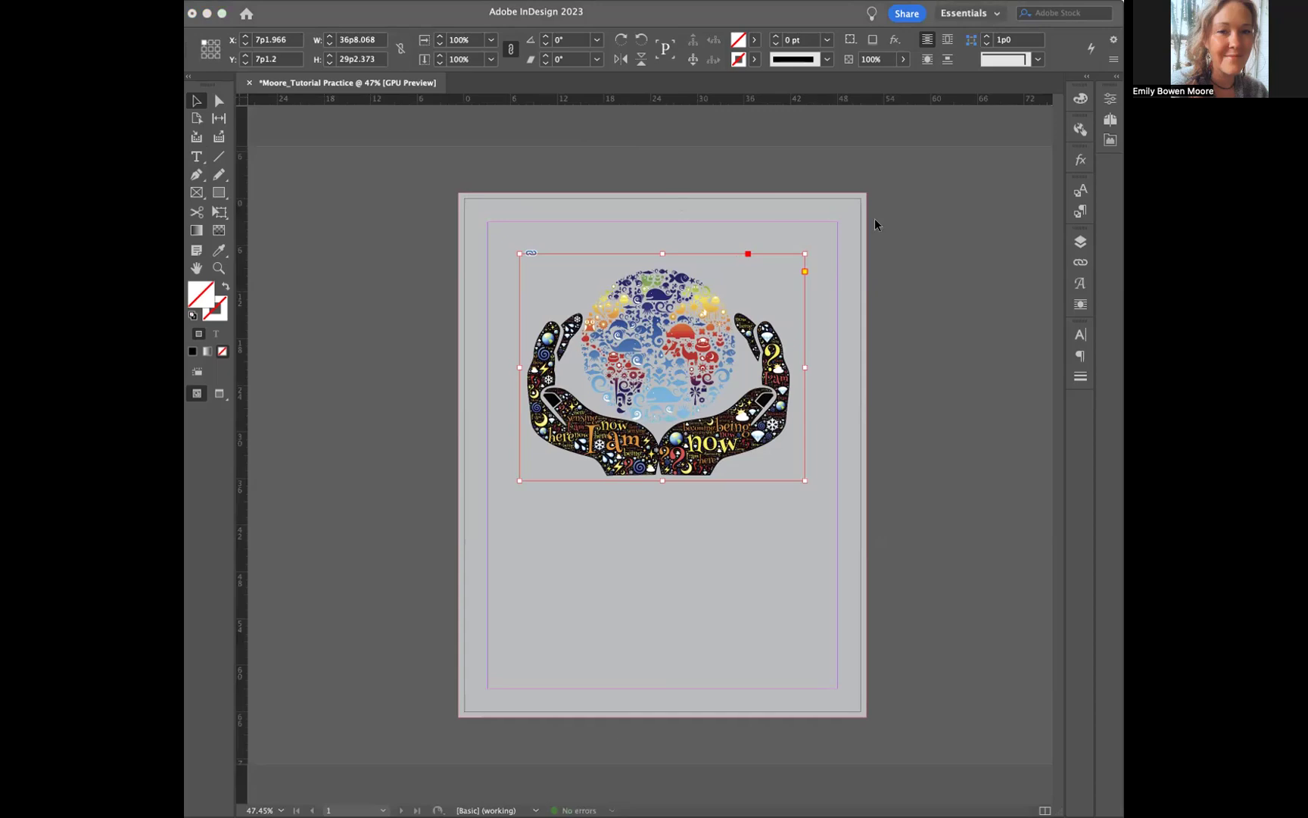
Step: Lock Layer 2, add a new layer above it, and make that new layer active
click(1080, 242)
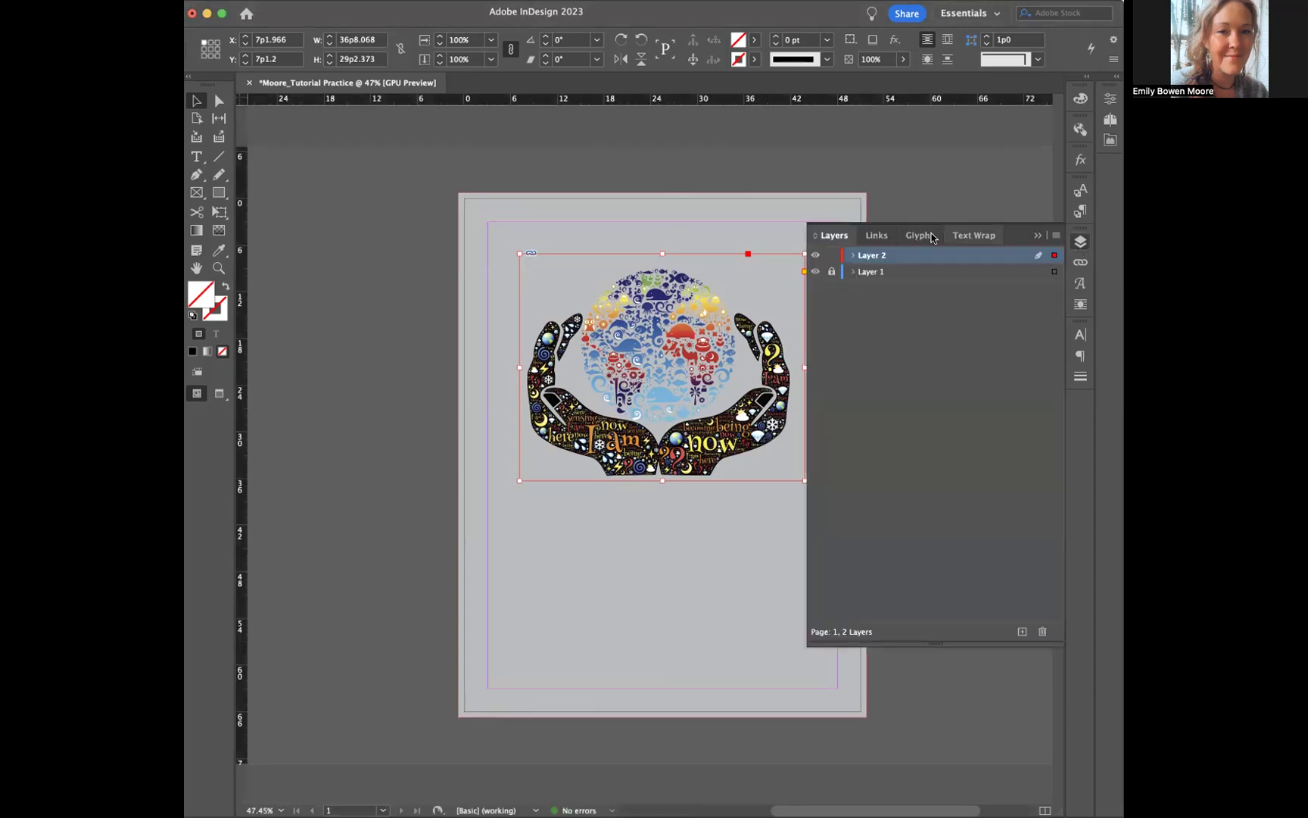
click(831, 255)
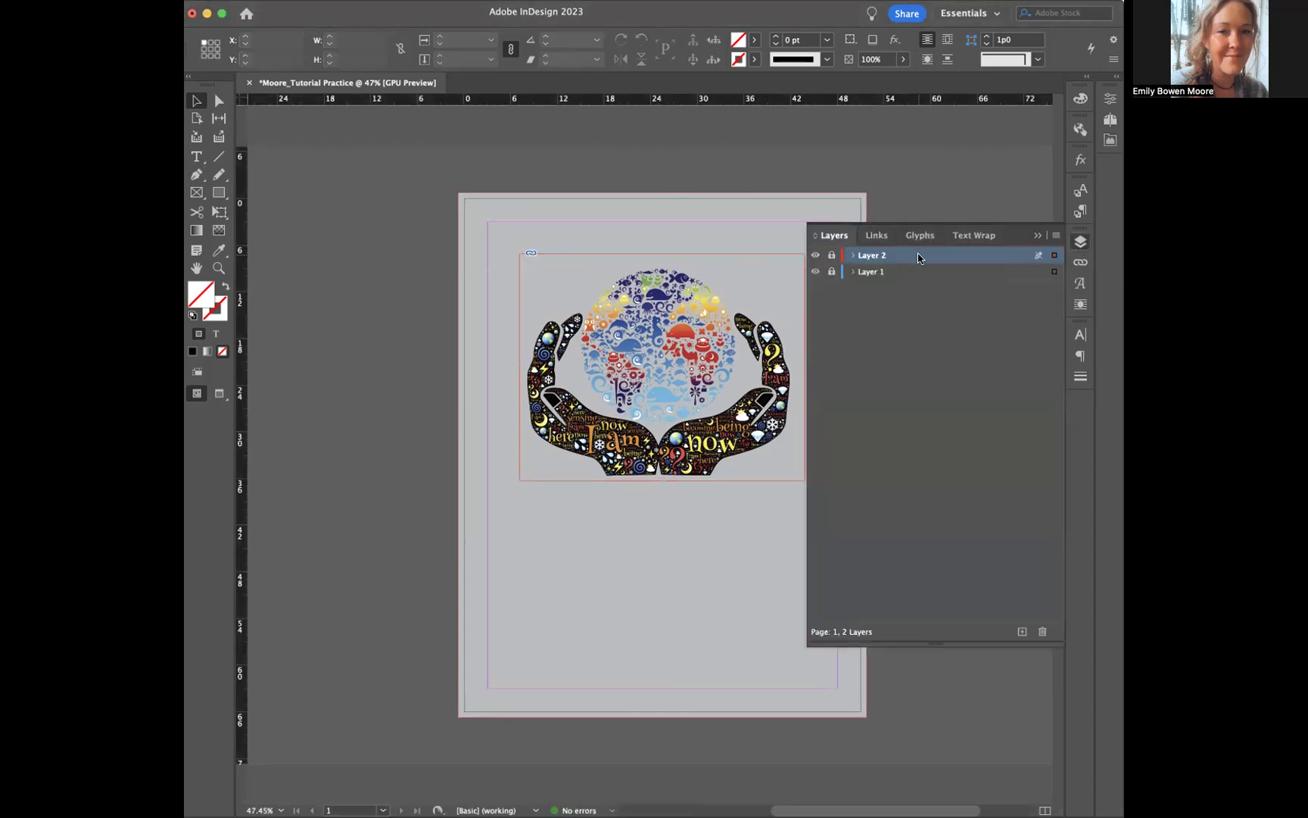
click(1022, 630)
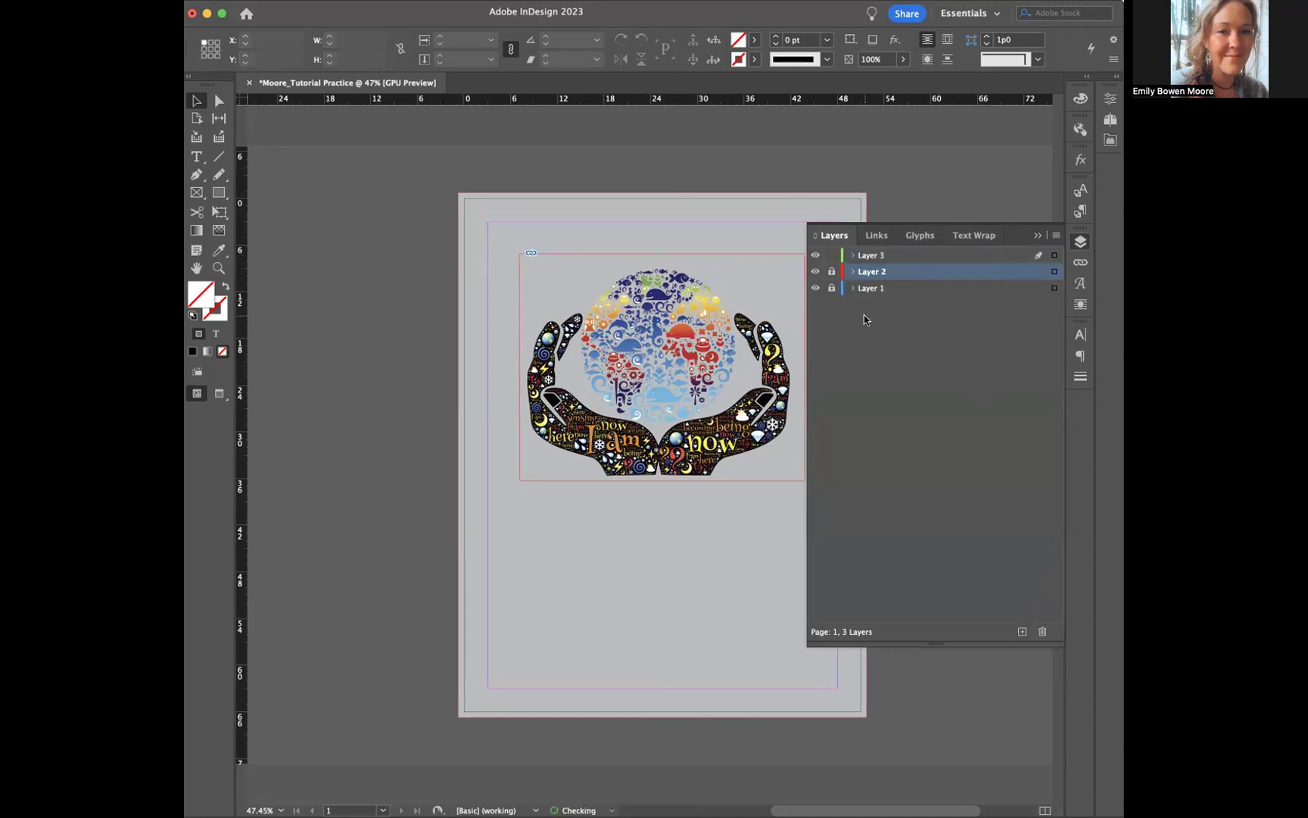
click(875, 254)
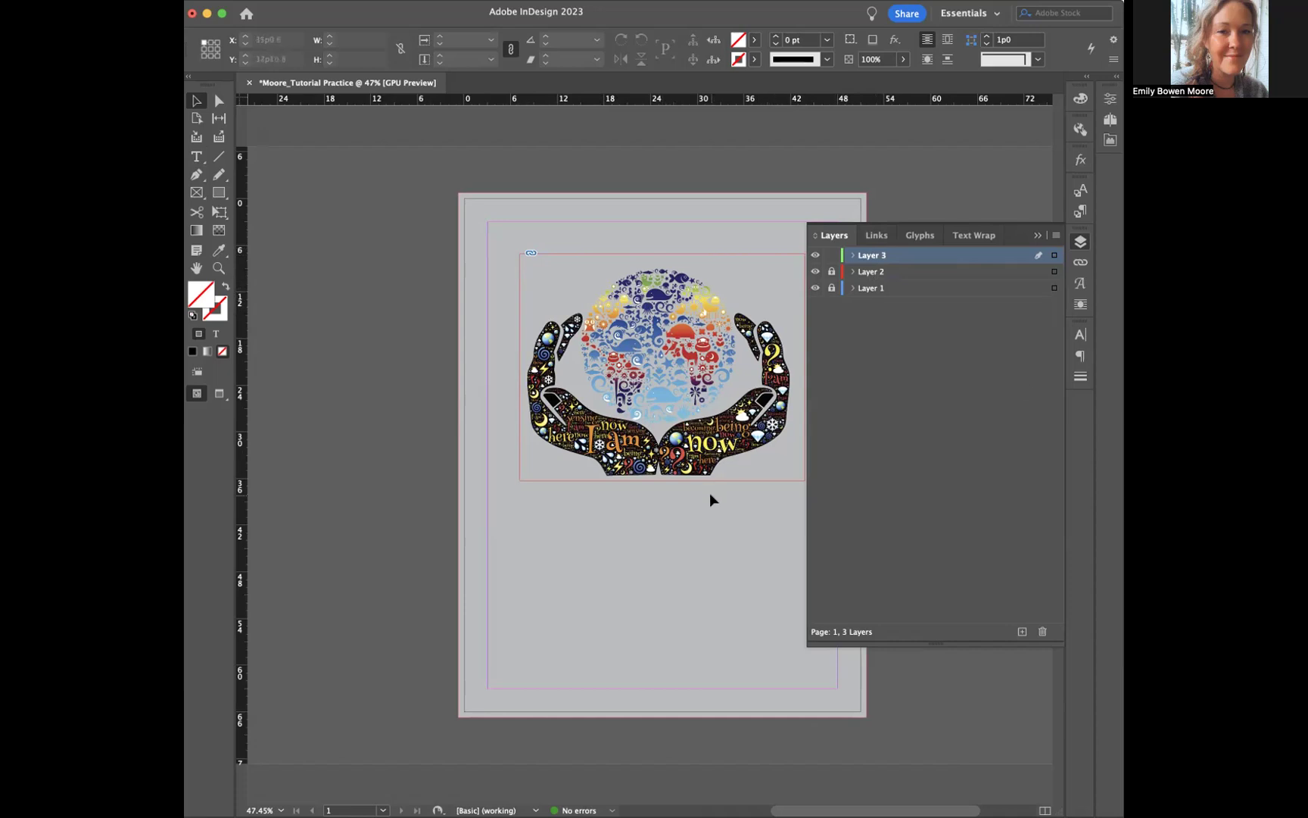
key(super+d)
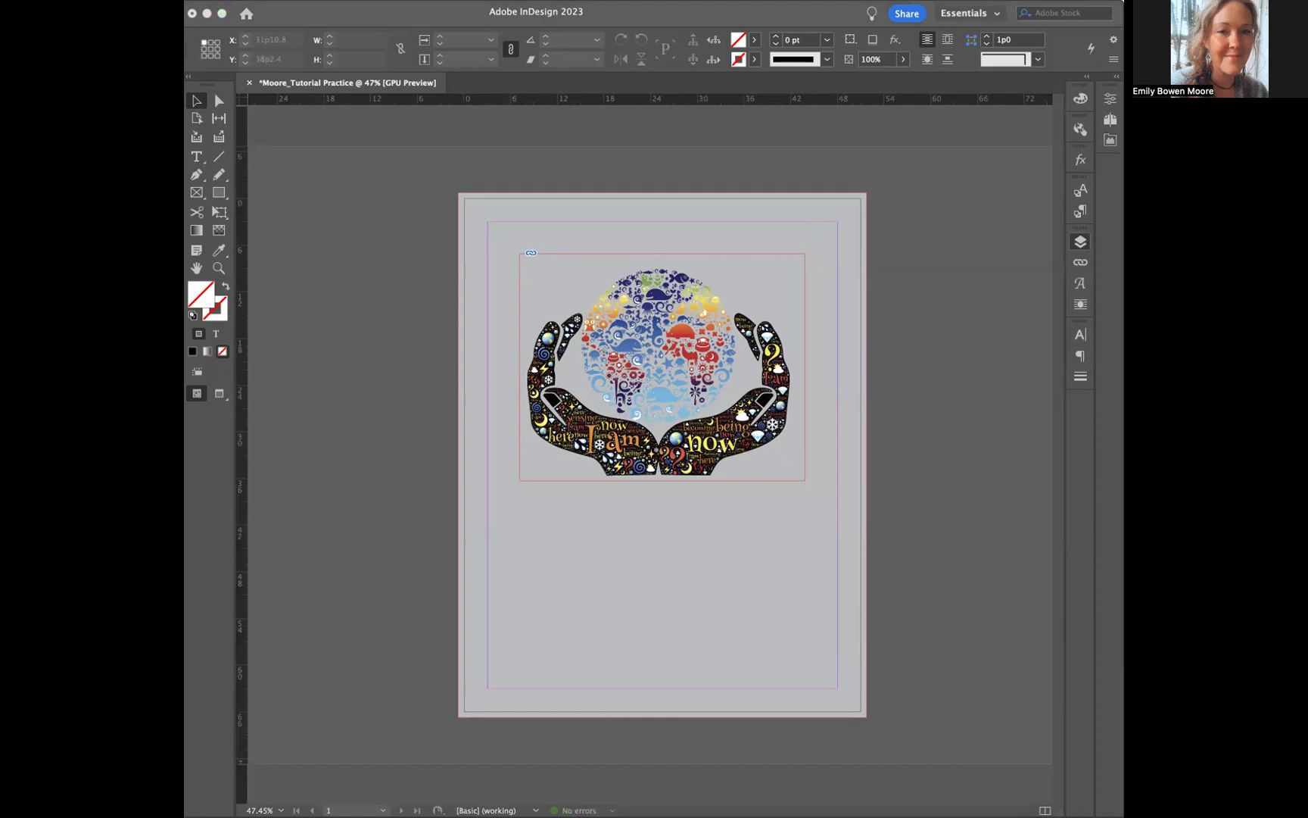
click(663, 212)
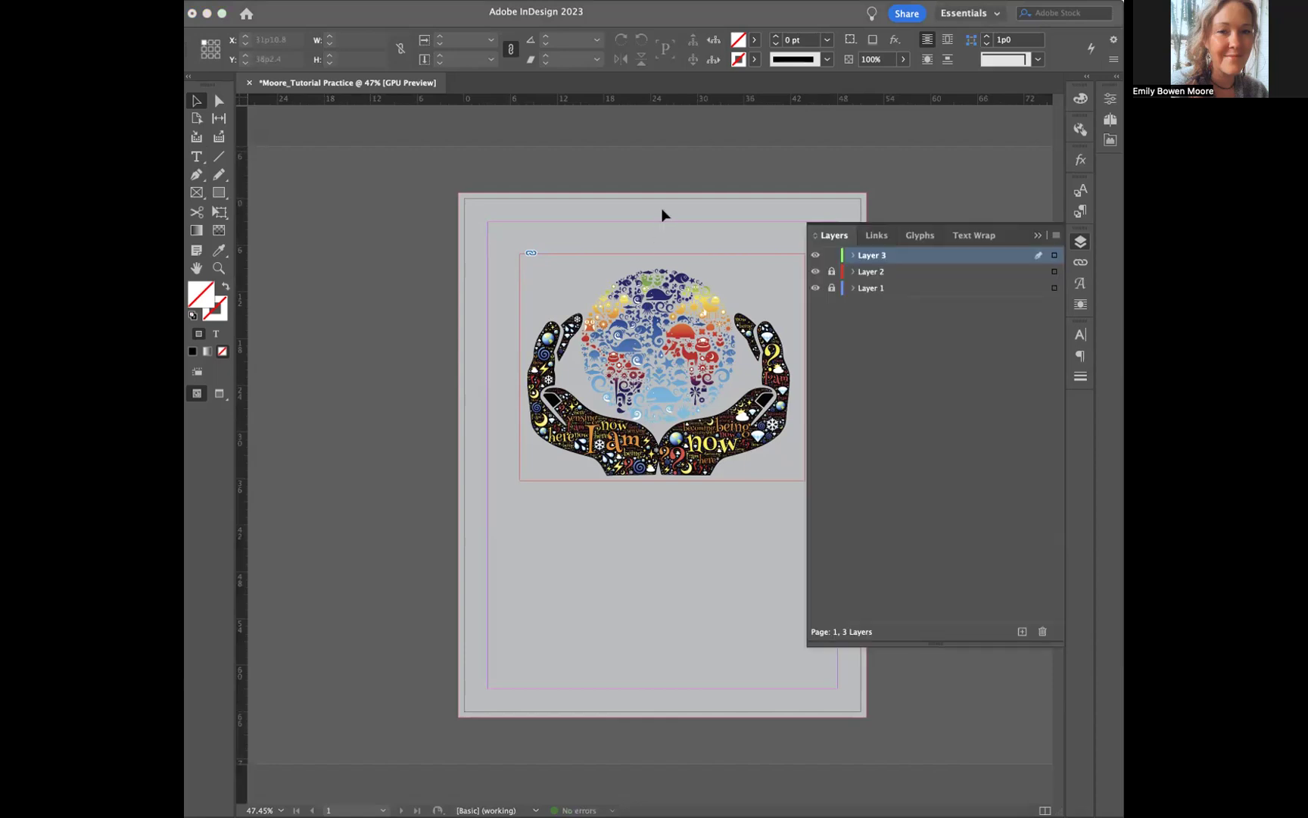
click(1080, 240)
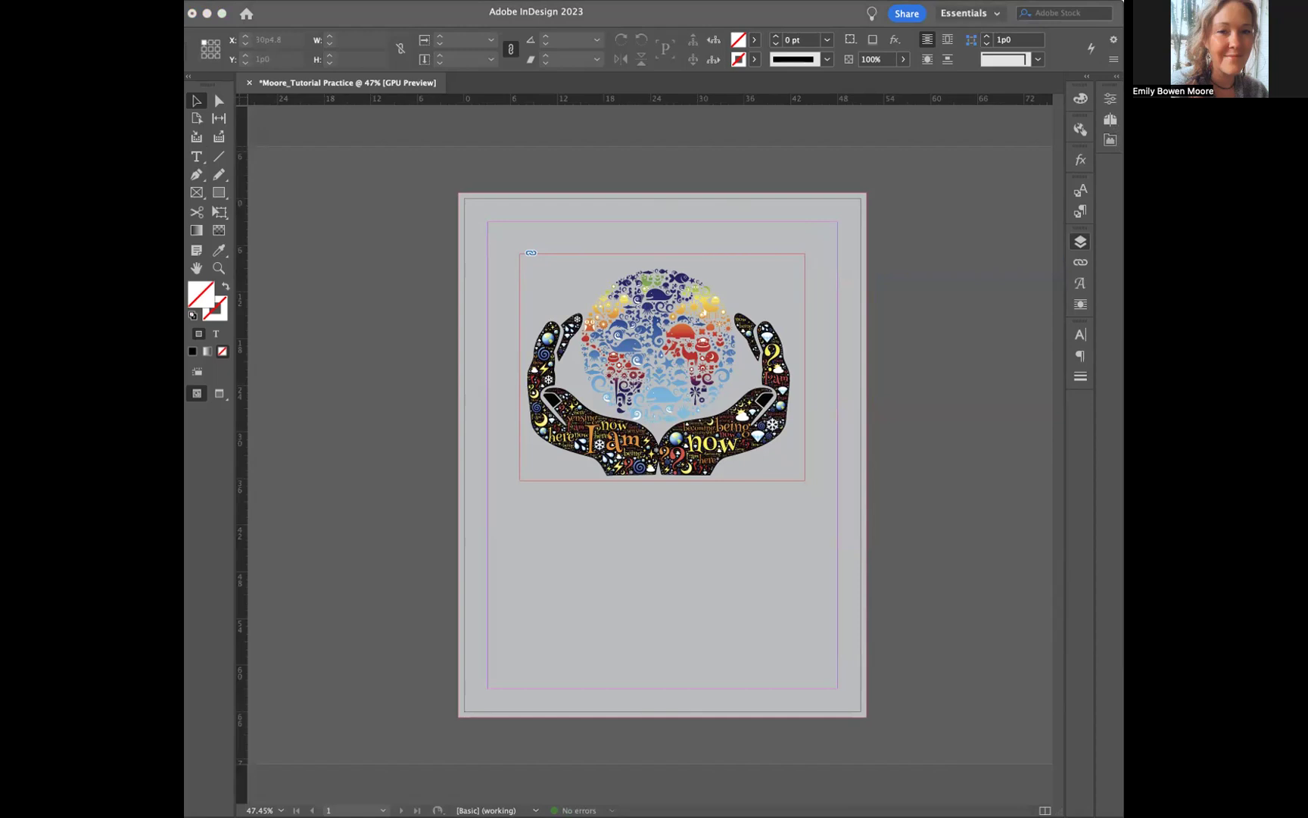
click(610, 159)
click(593, 543)
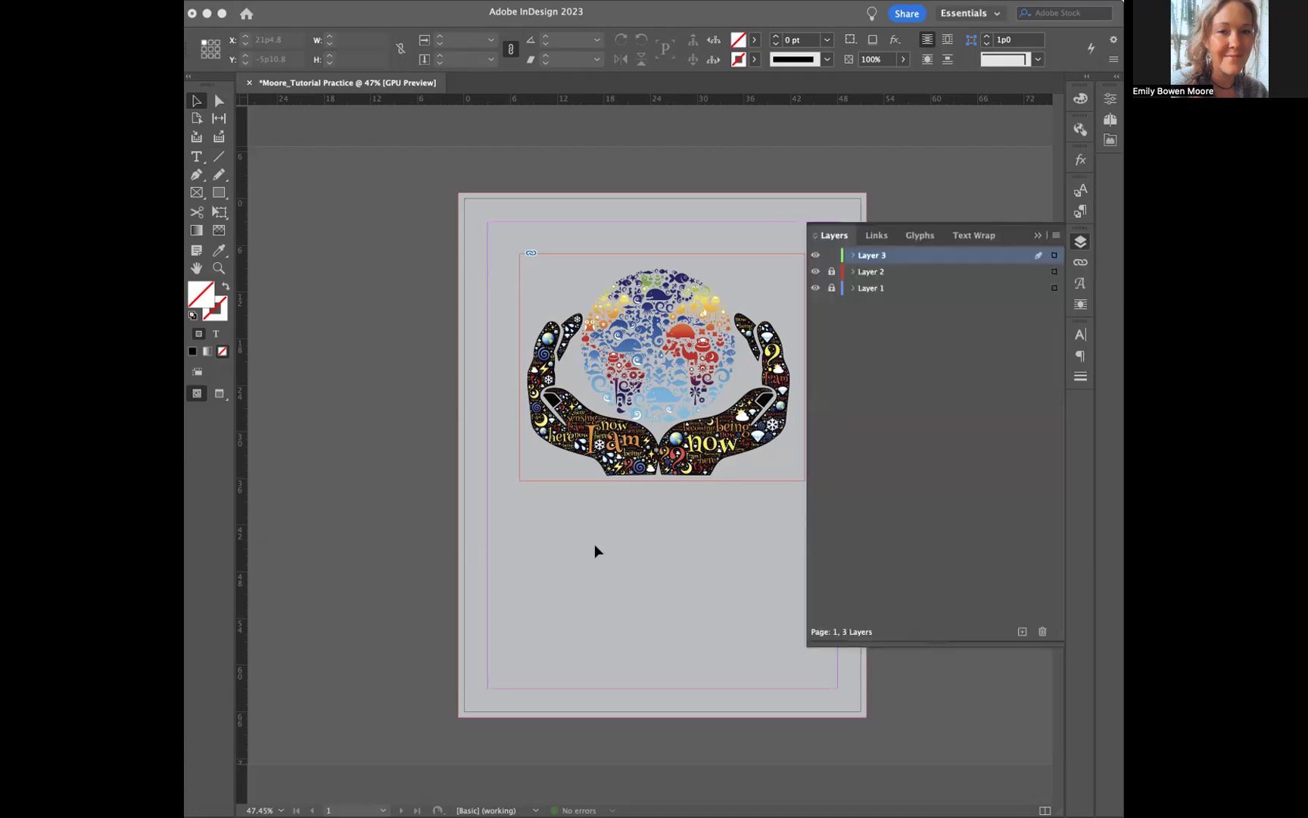
Step: Create a 45p0 by 26p0 text frame between the margins below the image and paste the copied course assessment text into it
scroll(583, 473, right, 5)
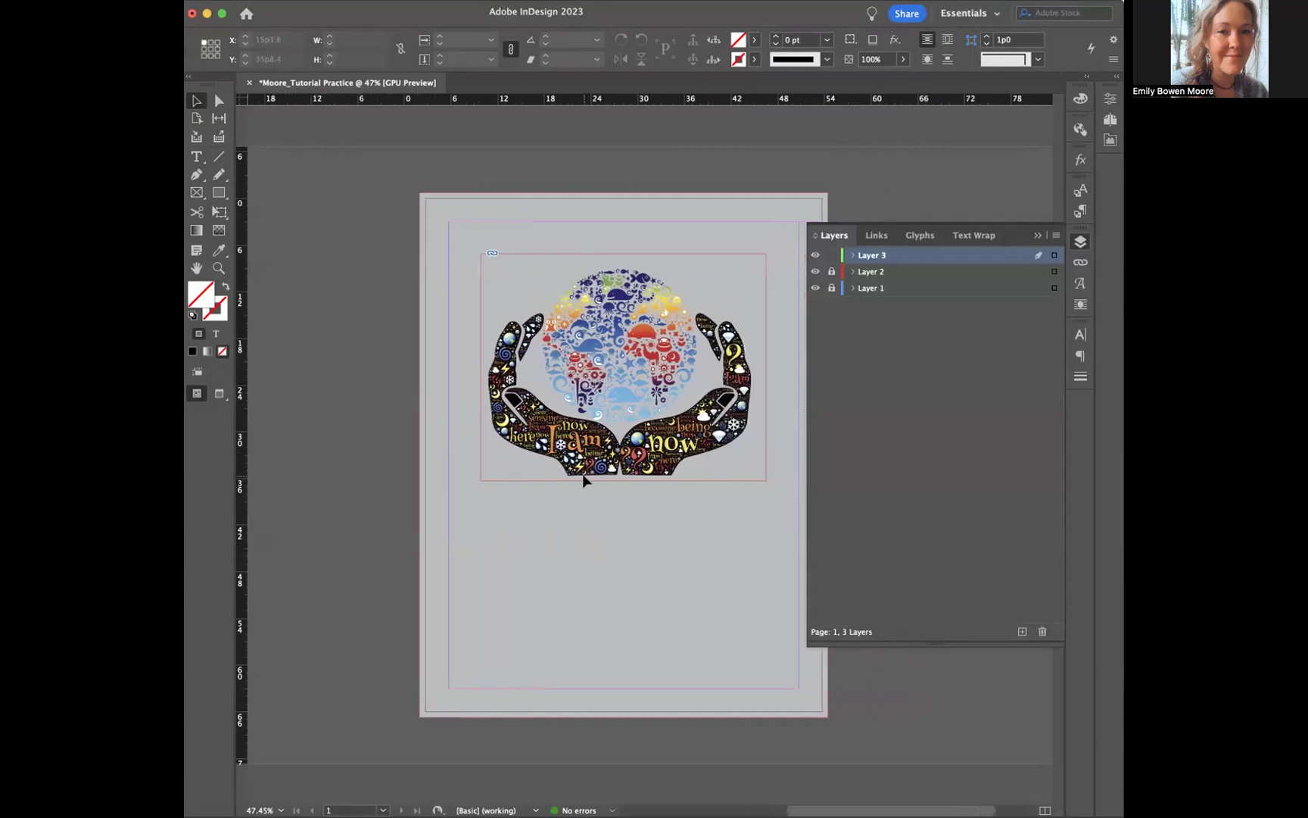
click(201, 164)
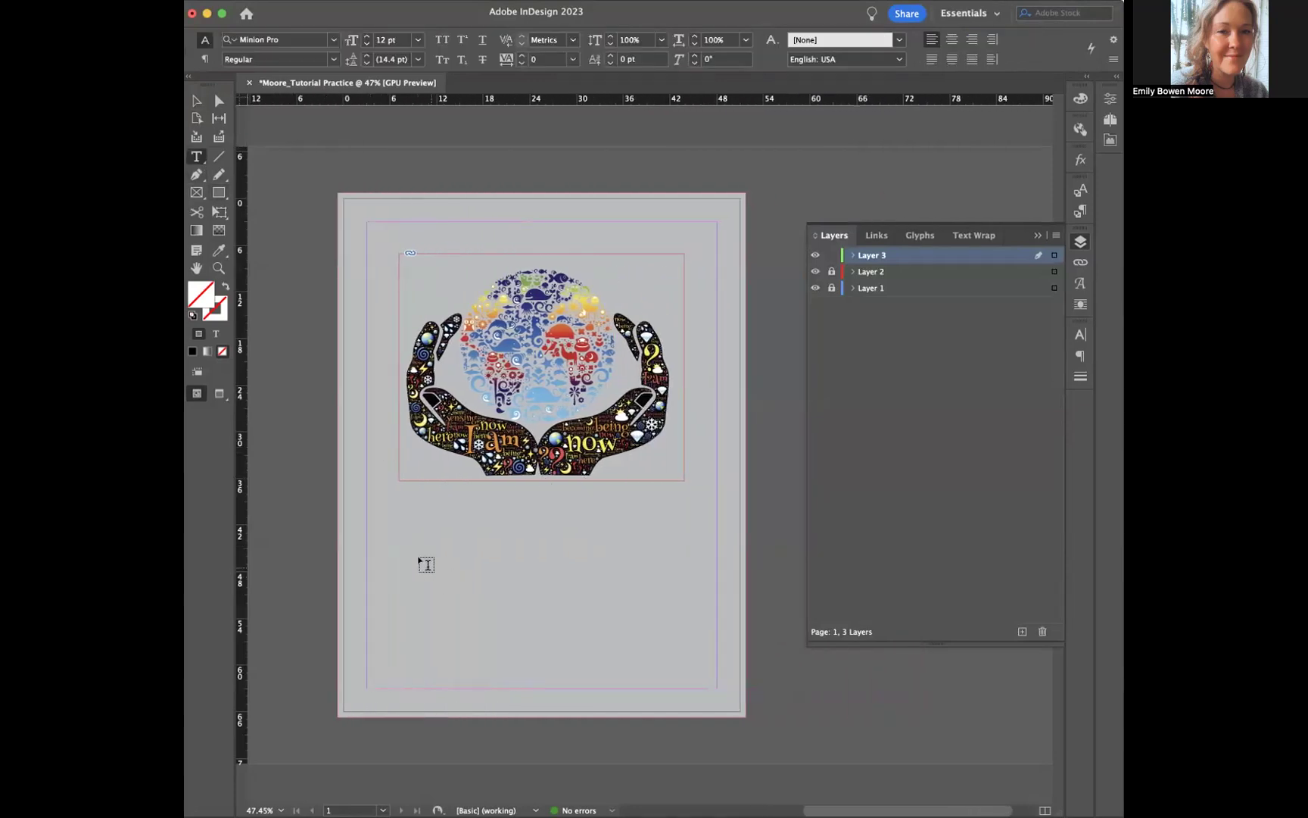
drag(367, 486, 717, 688)
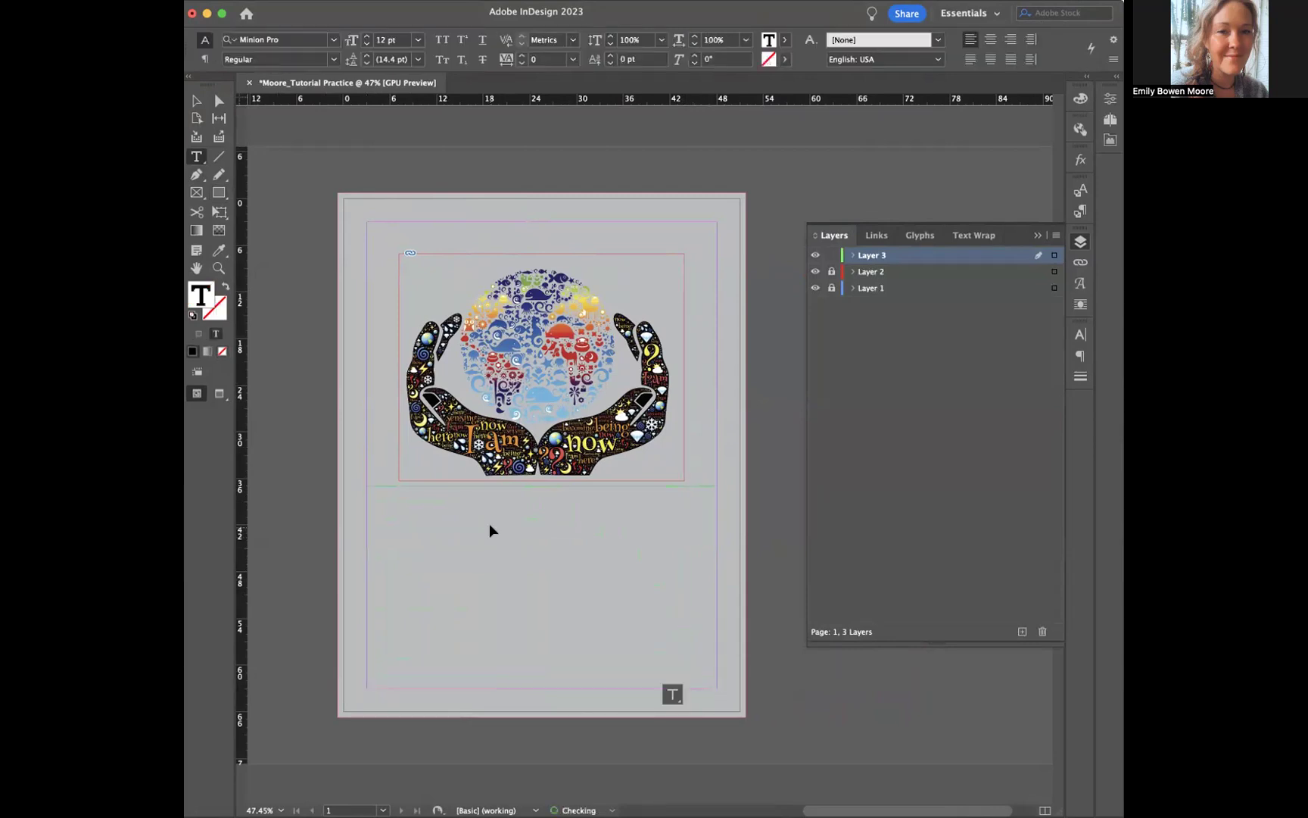
key(super+v)
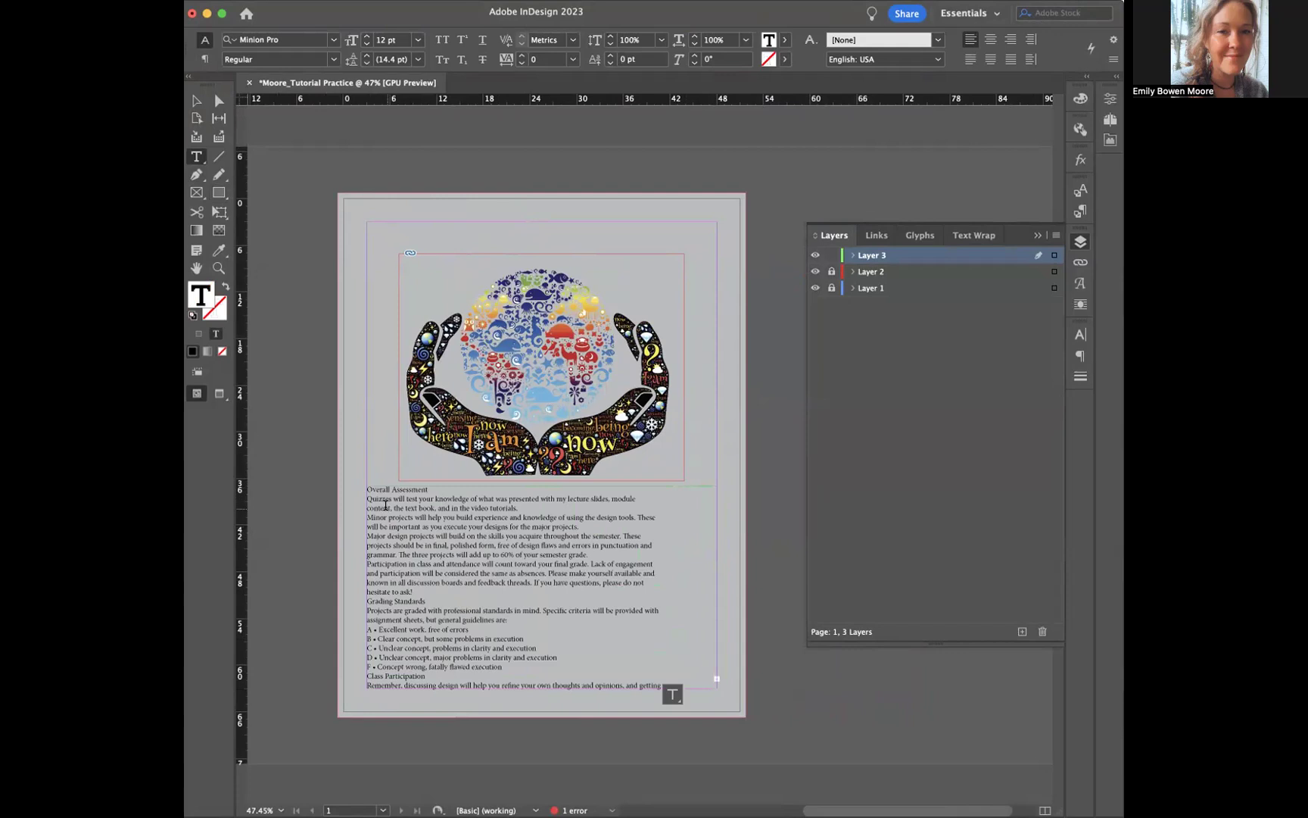
Step: Extend the text frame downward to a height of 33p0 so that it holds all the overset text
scroll(385, 505, up, 3)
scroll(386, 505, down, 2)
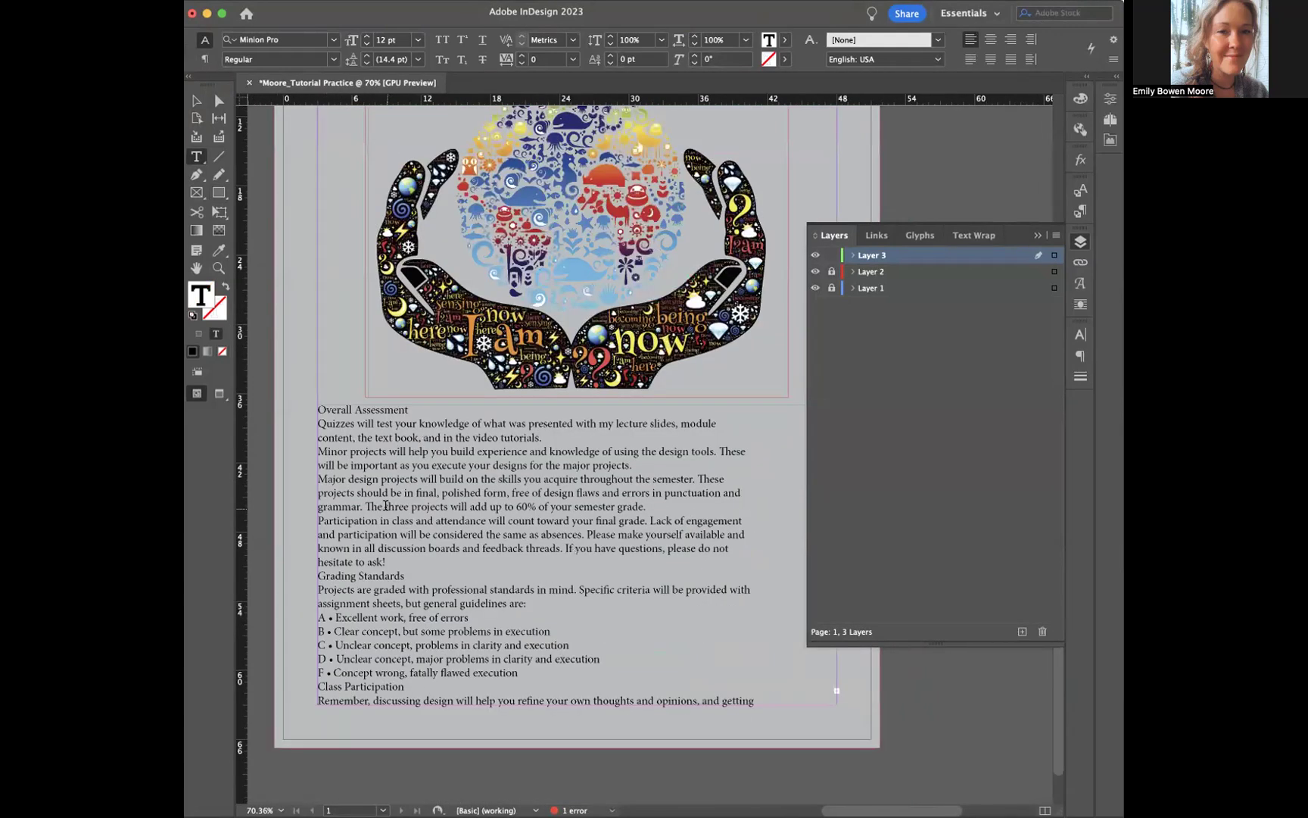
scroll(385, 505, down, 1)
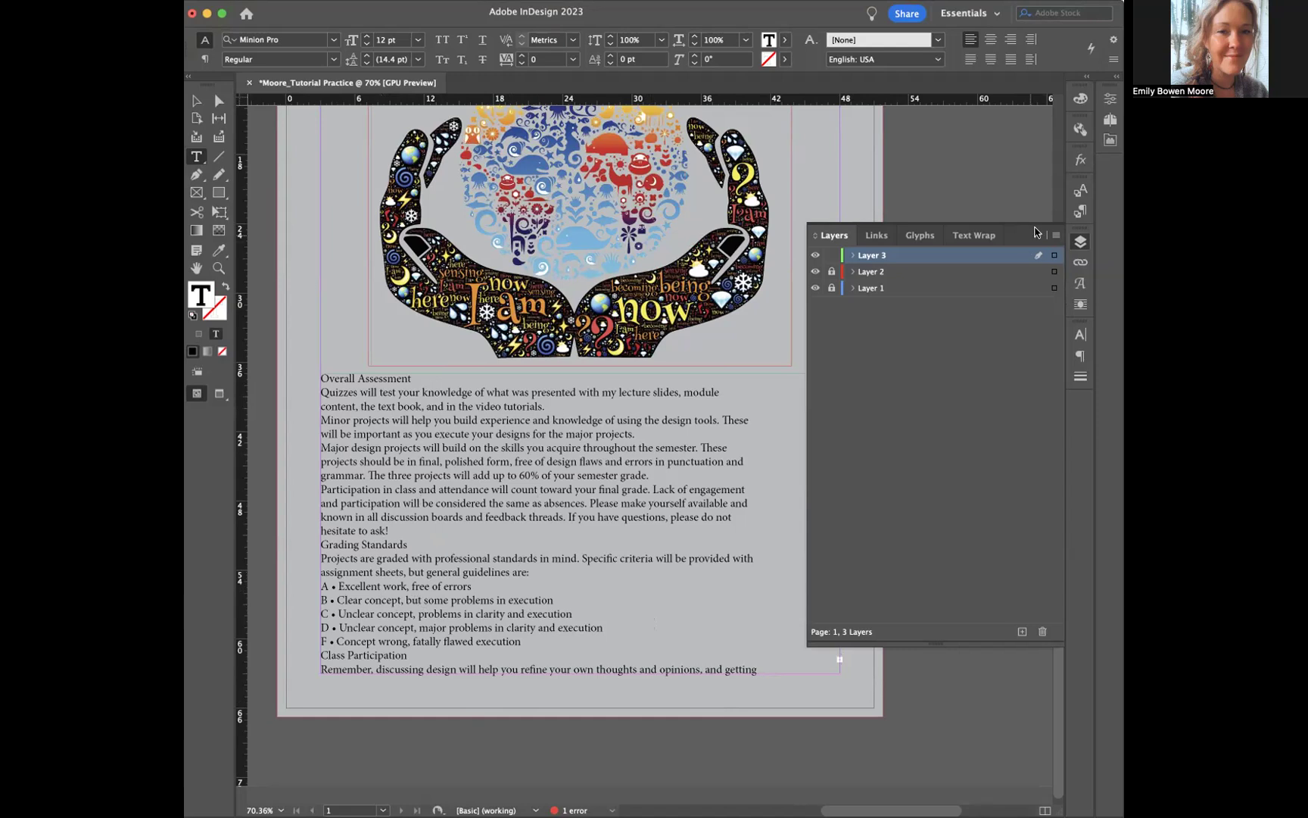
click(1038, 234)
scroll(835, 665, up, 2)
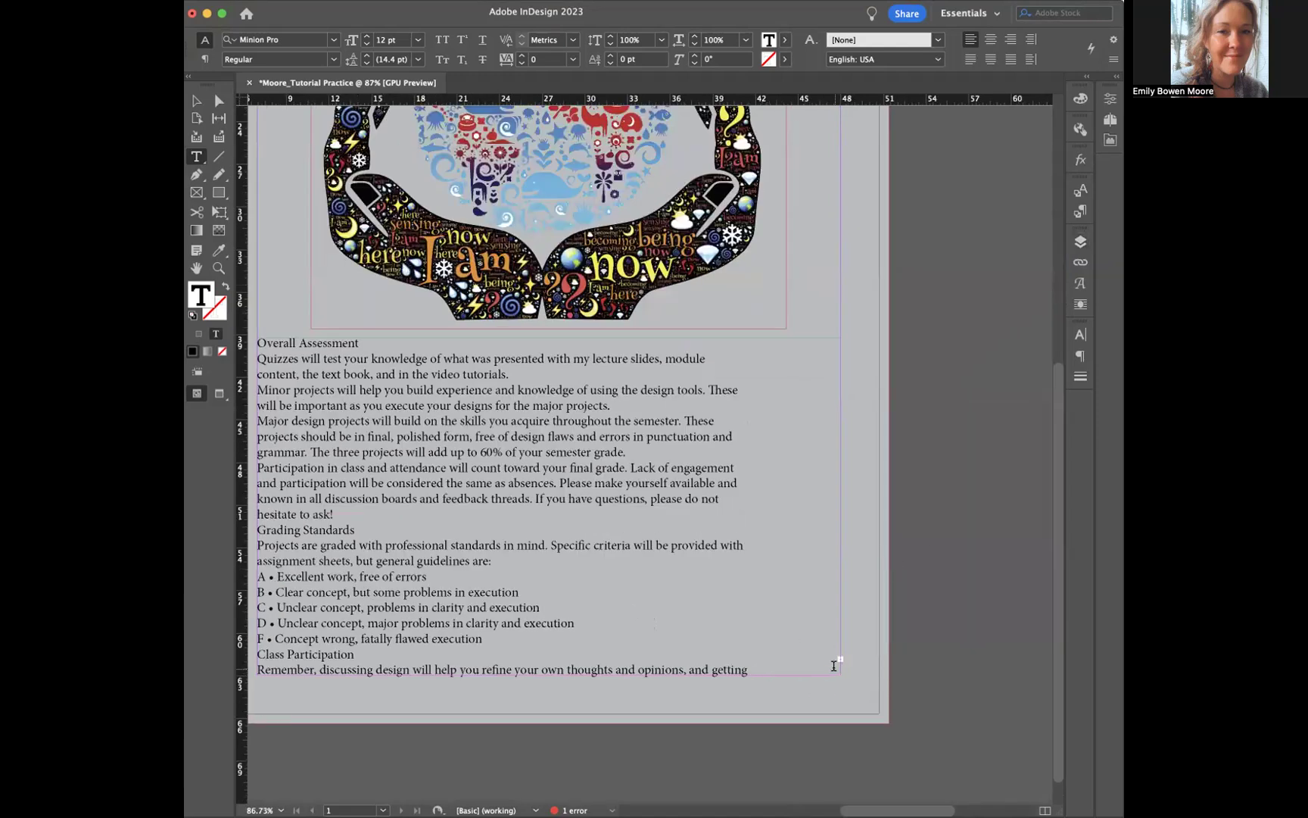
scroll(854, 658, up, 2)
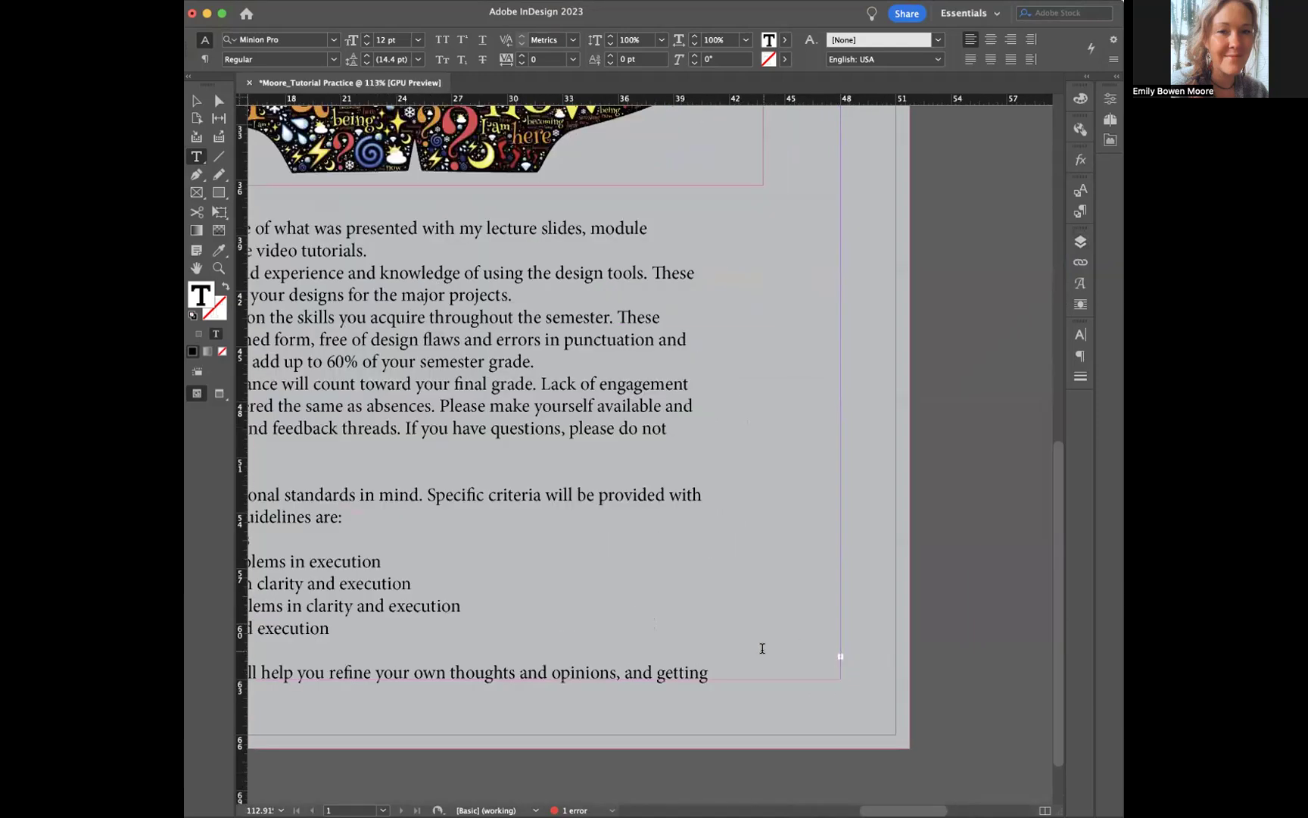
scroll(760, 648, left, 5)
scroll(759, 648, up, 2)
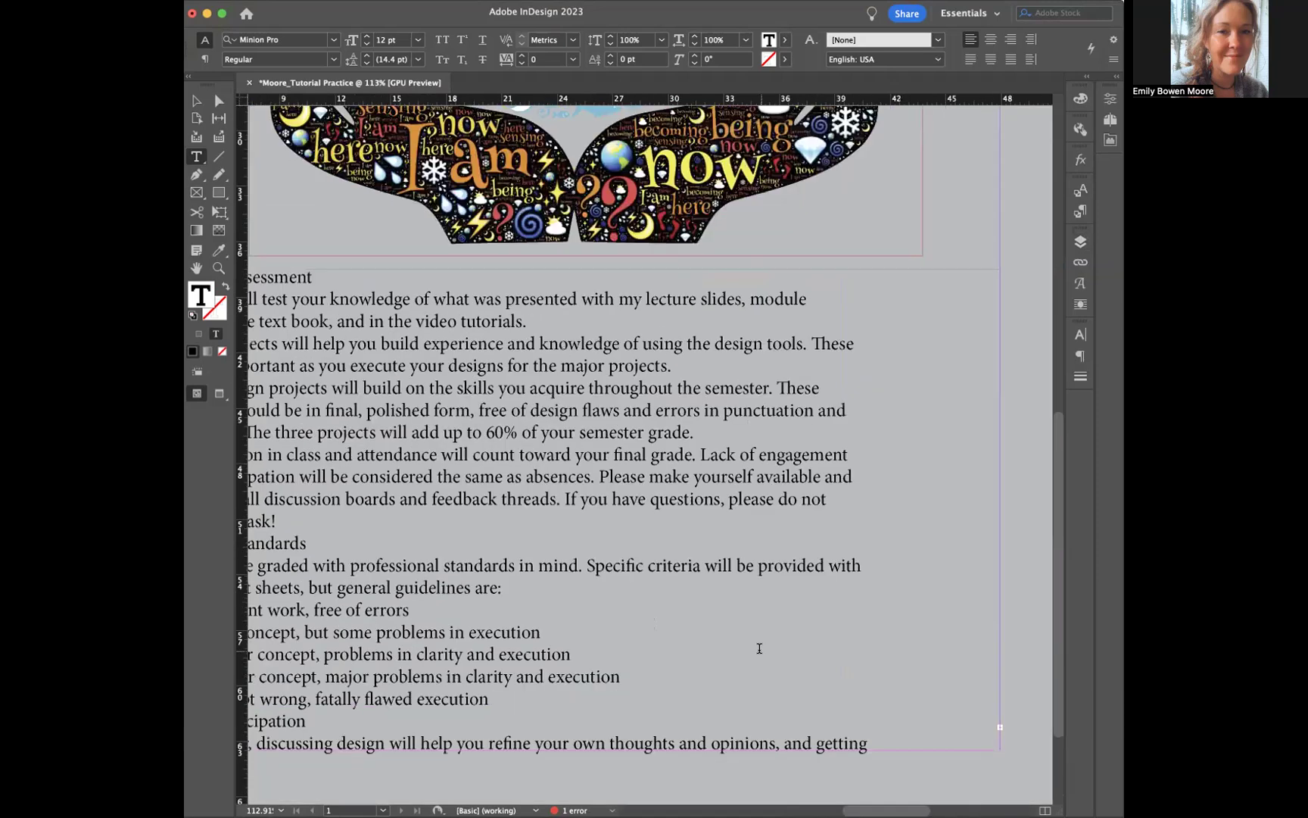
scroll(759, 648, down, 3)
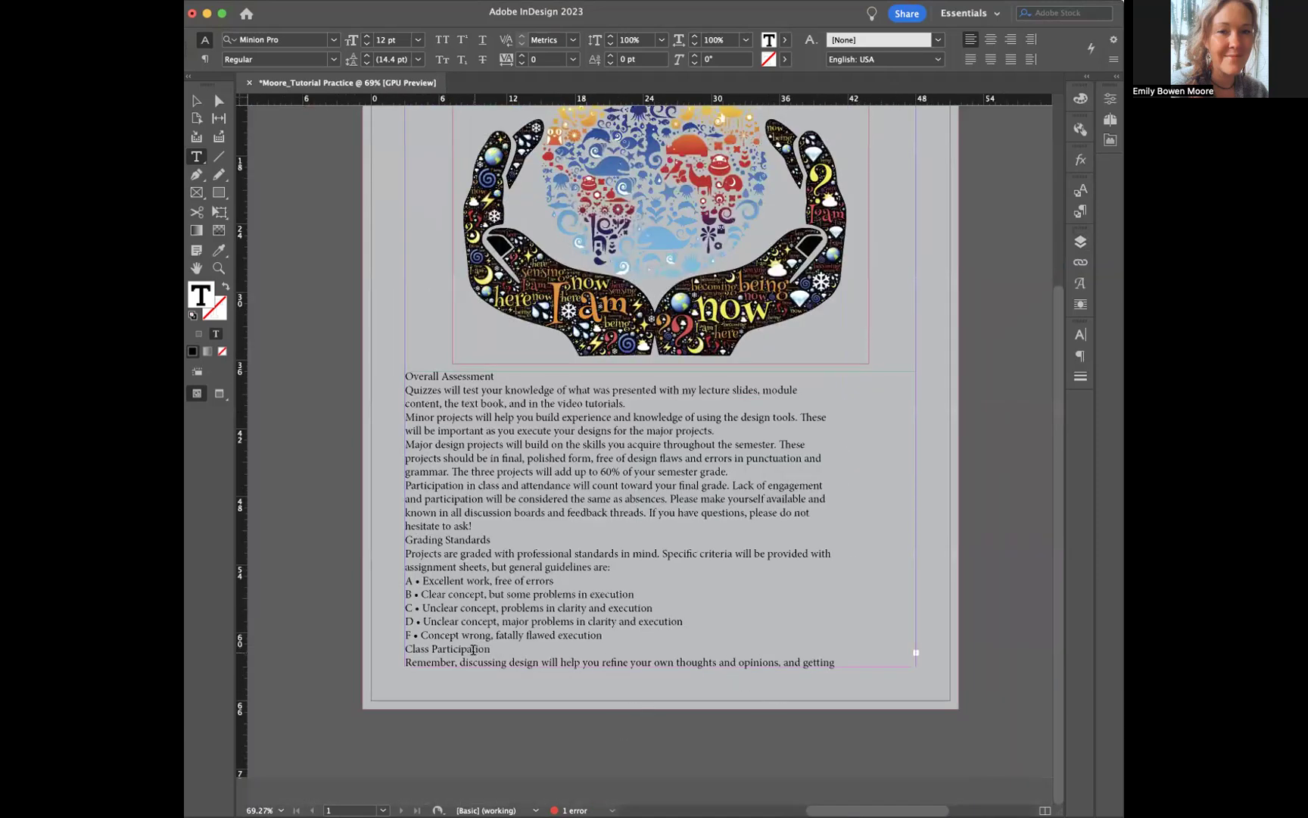
key(Escape)
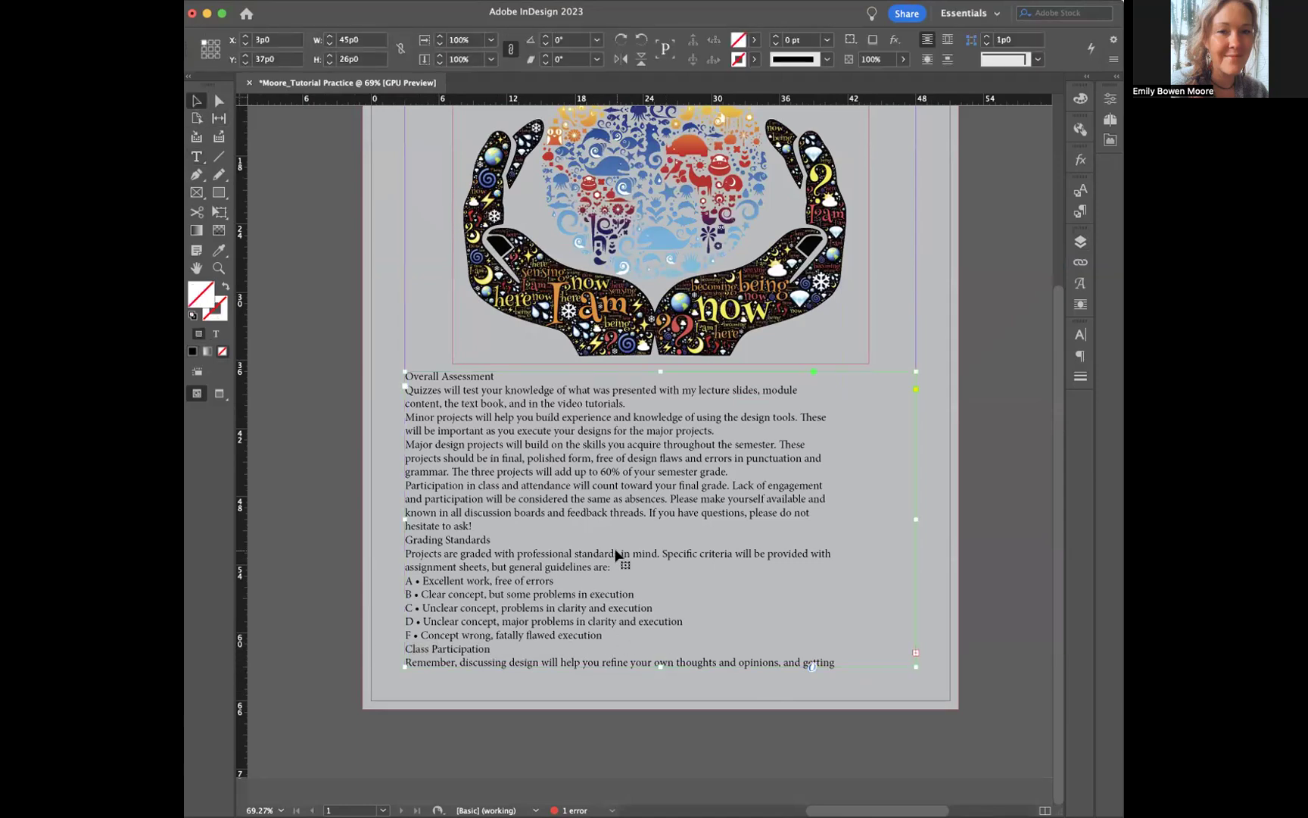
drag(661, 665, 660, 746)
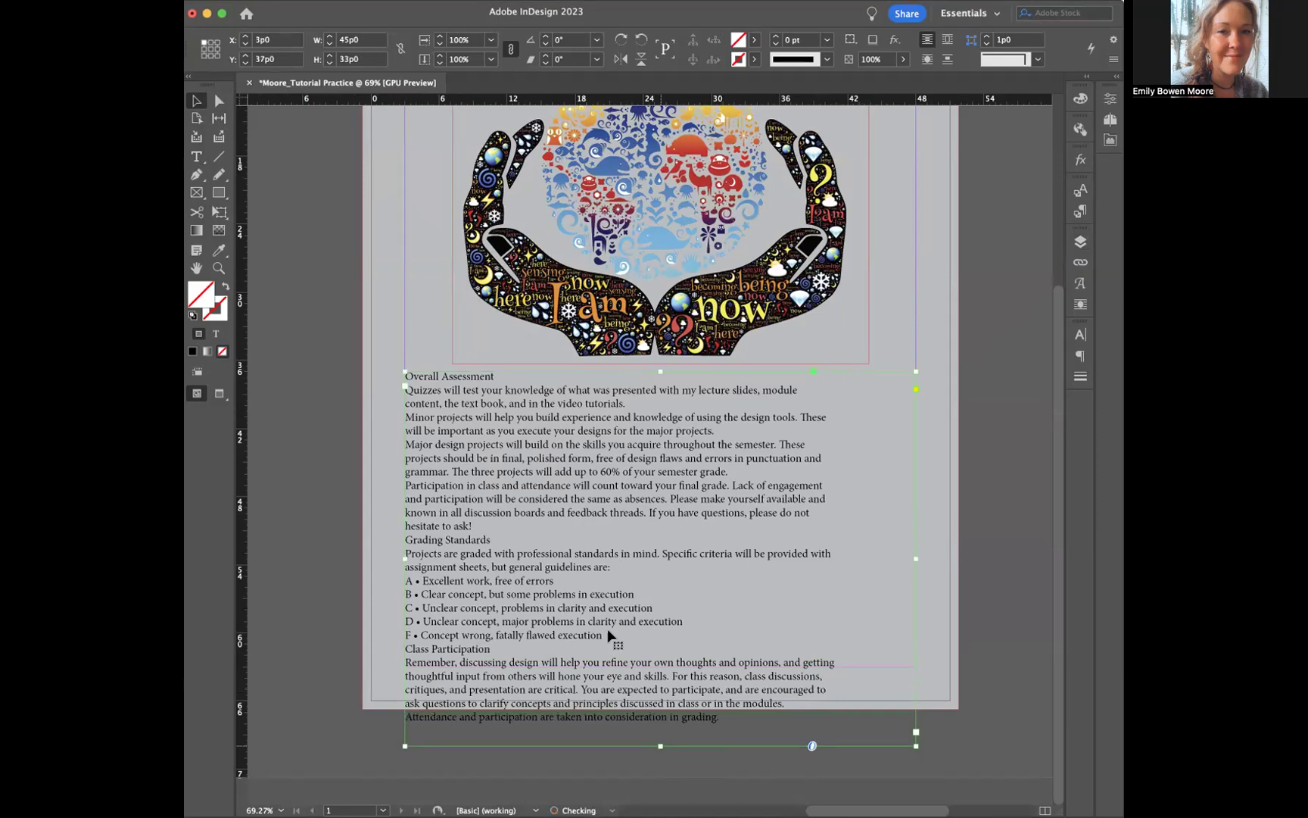
double_click(523, 463)
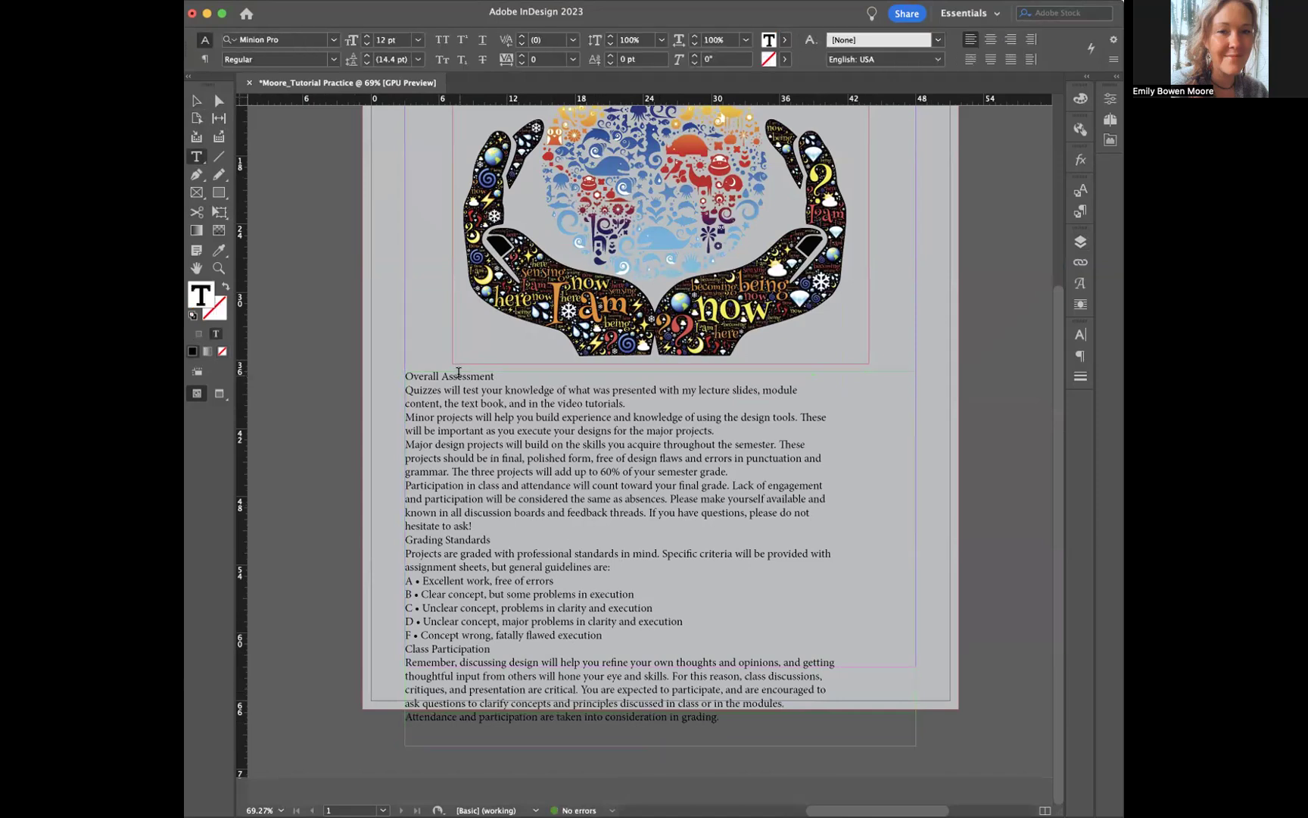
triple_click(458, 375)
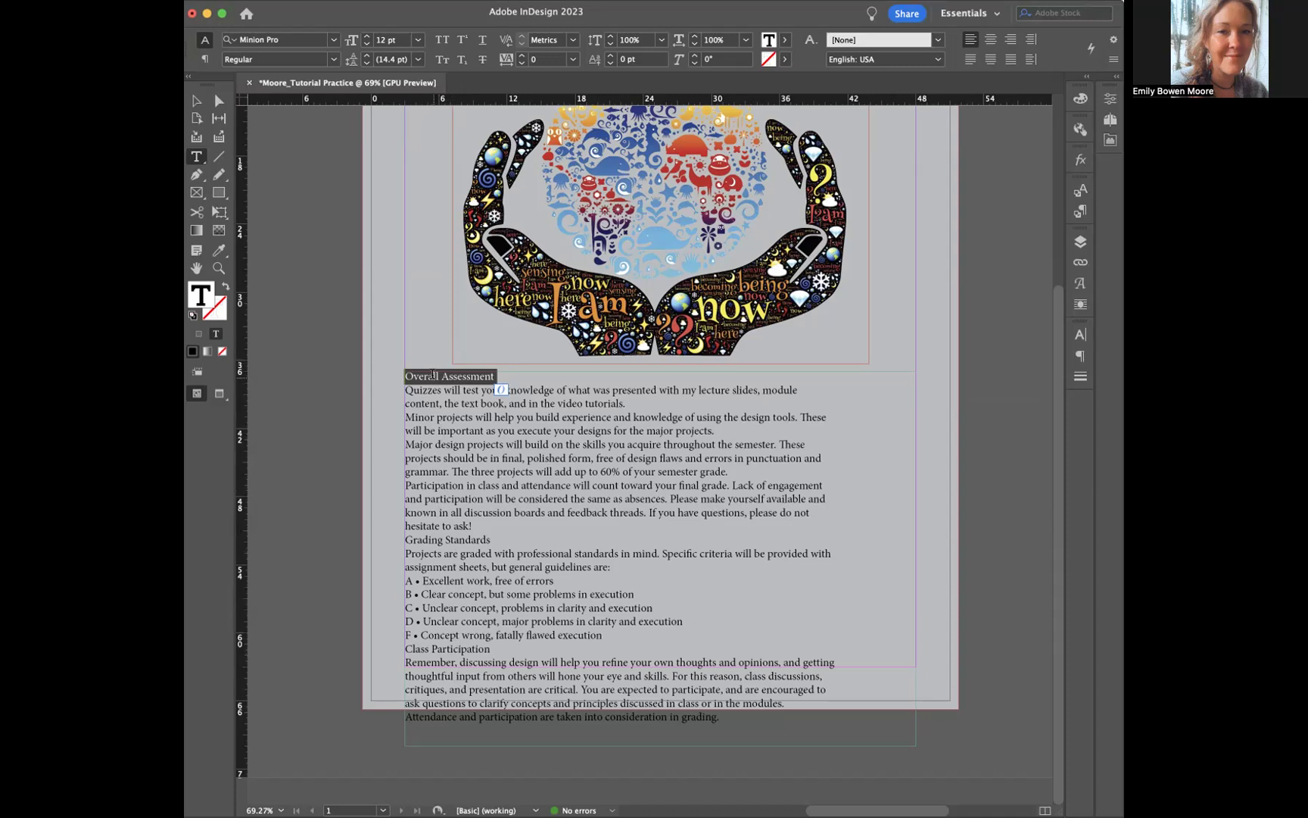
click(332, 59)
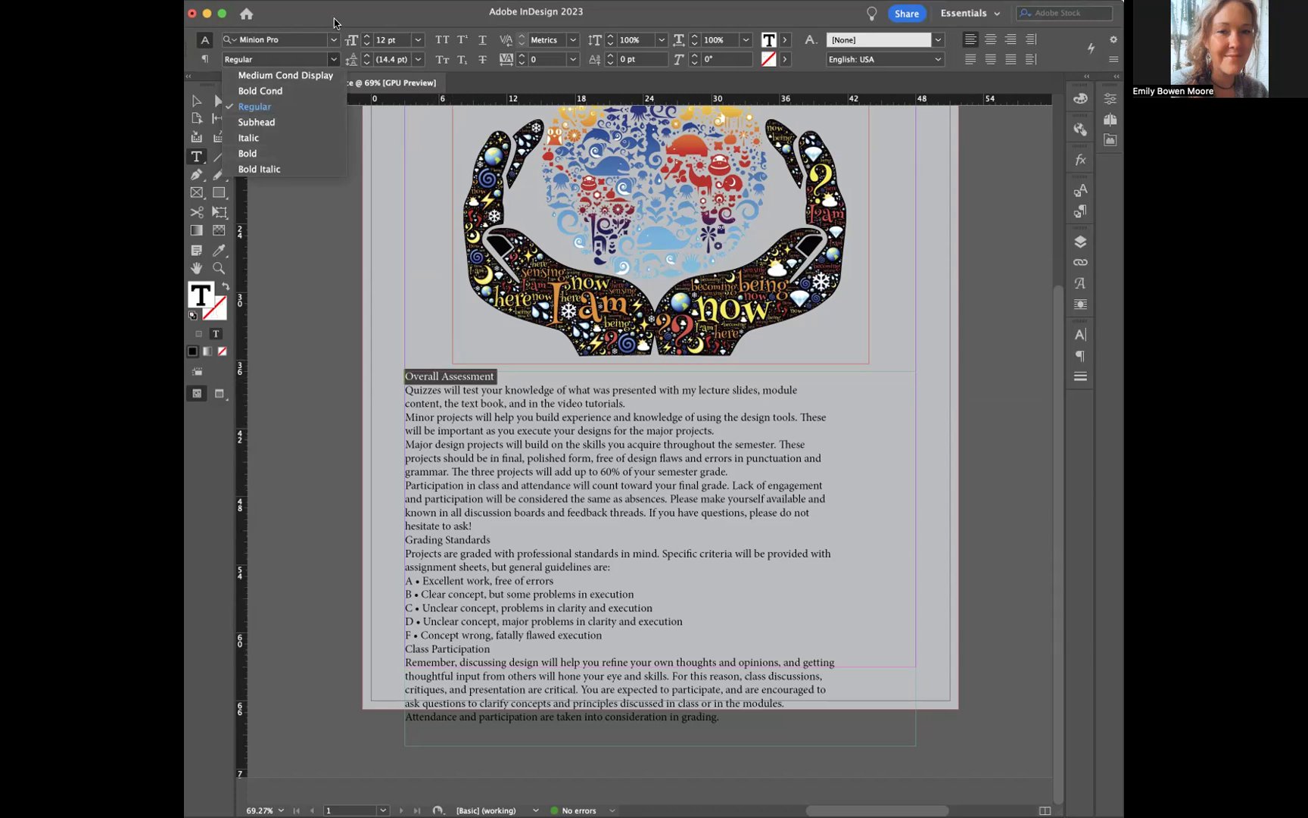
Step: Set all the text in the frame to the Avenir font at 10 pt
double_click(499, 566)
key(super+a)
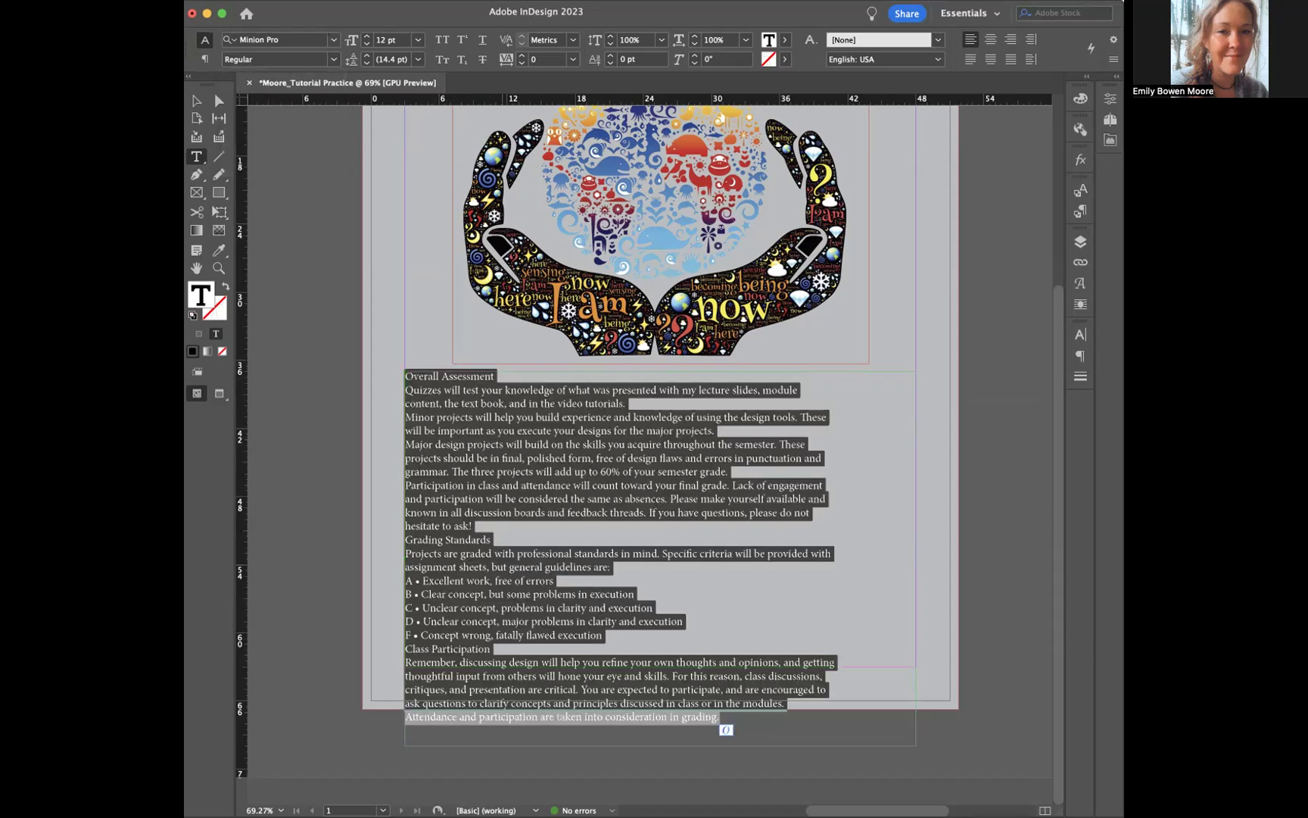
click(333, 42)
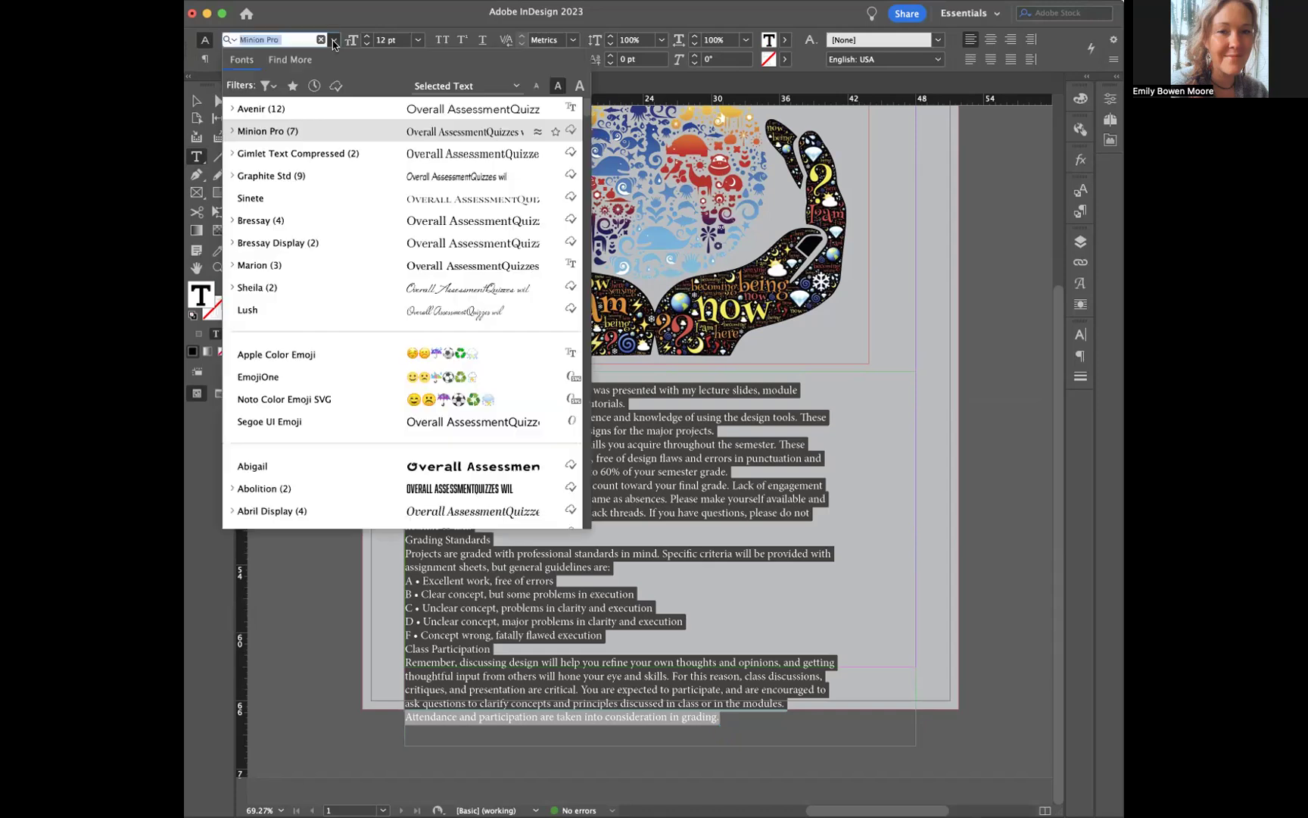
click(262, 111)
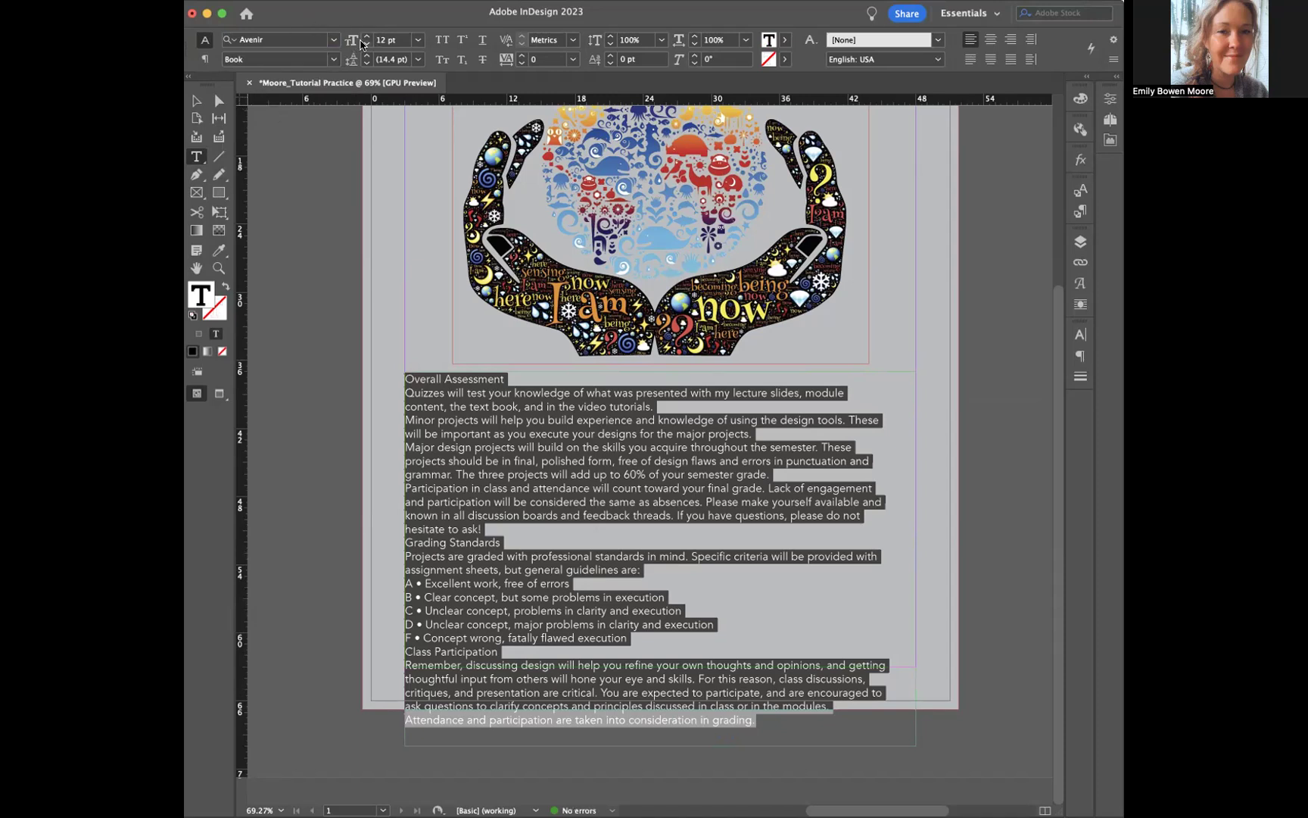
click(367, 44)
click(366, 44)
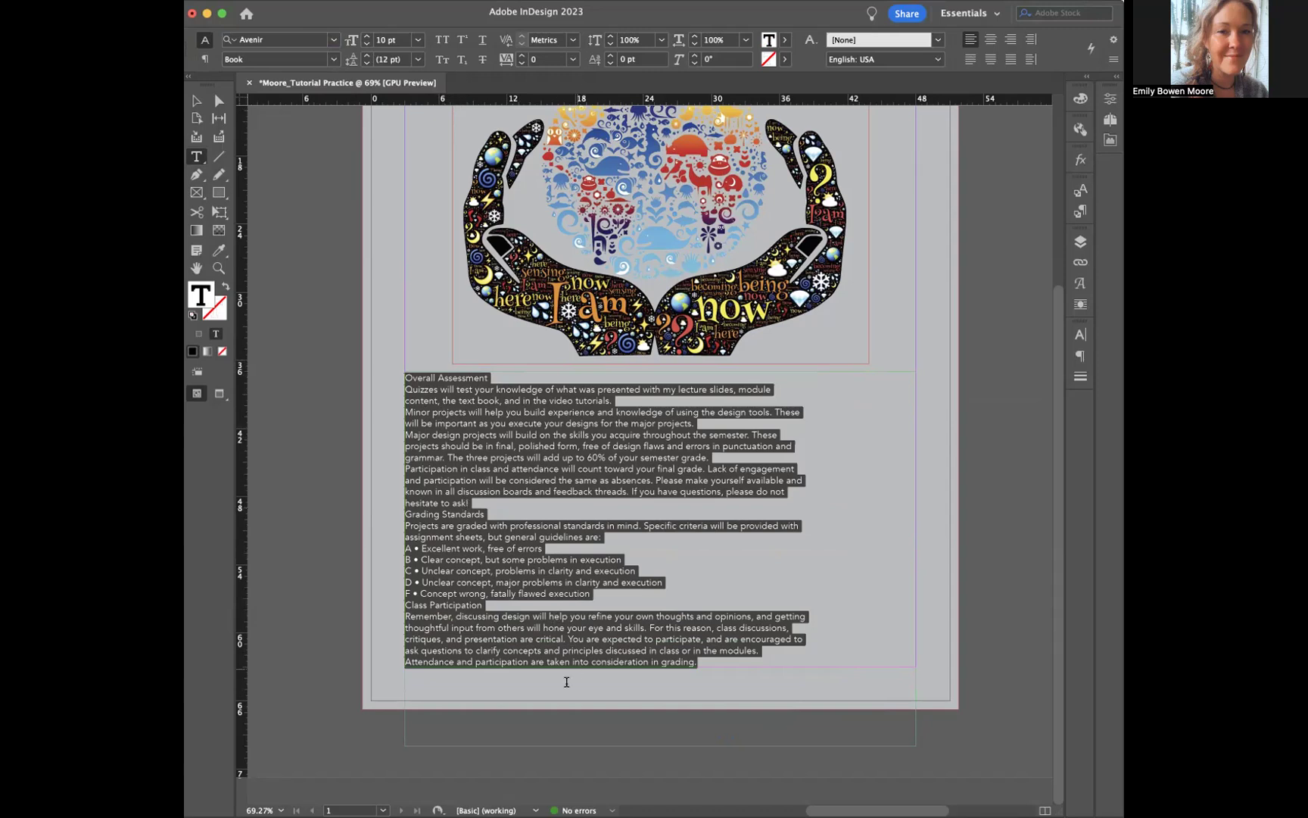
Step: Enlarge the Overall Assessment heading by about two points and set its font style to Black
click(522, 468)
triple_click(455, 376)
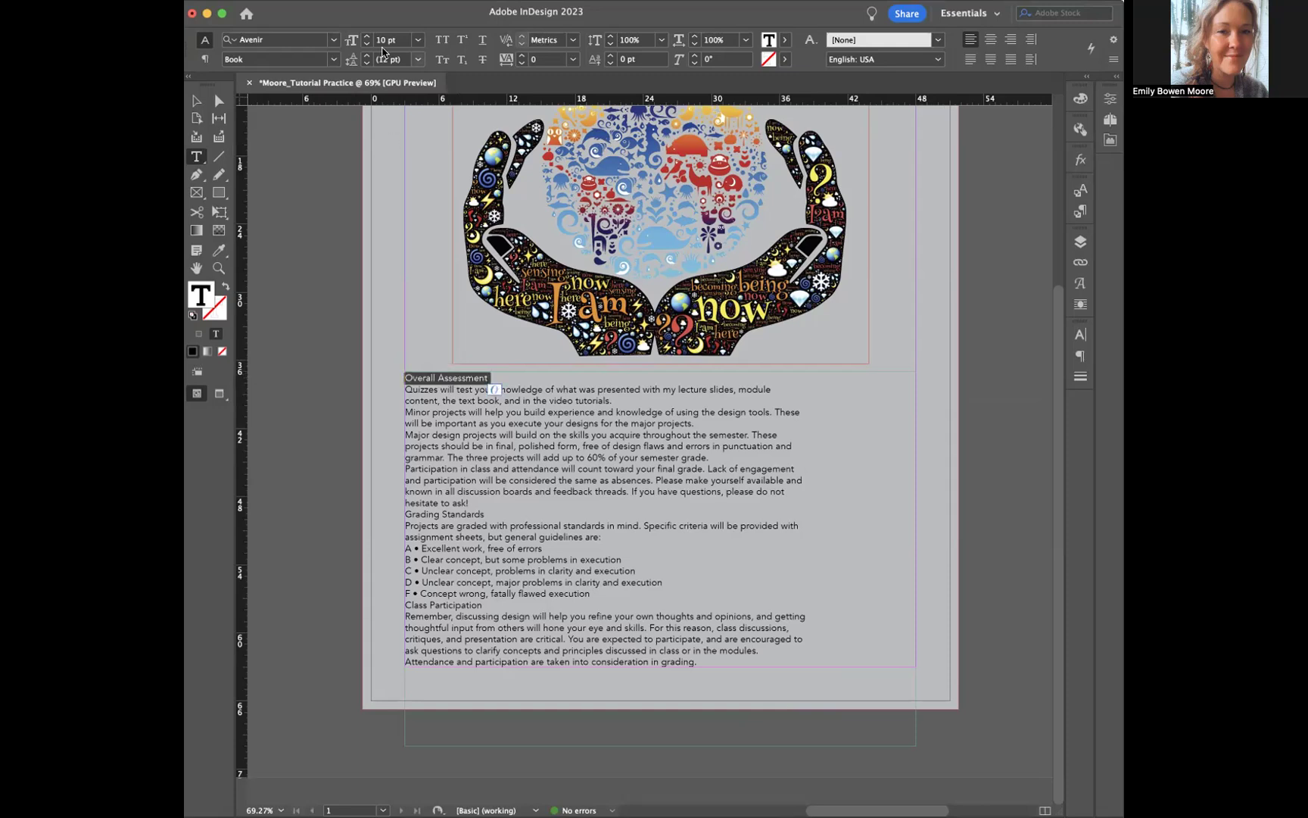
click(365, 36)
click(365, 36)
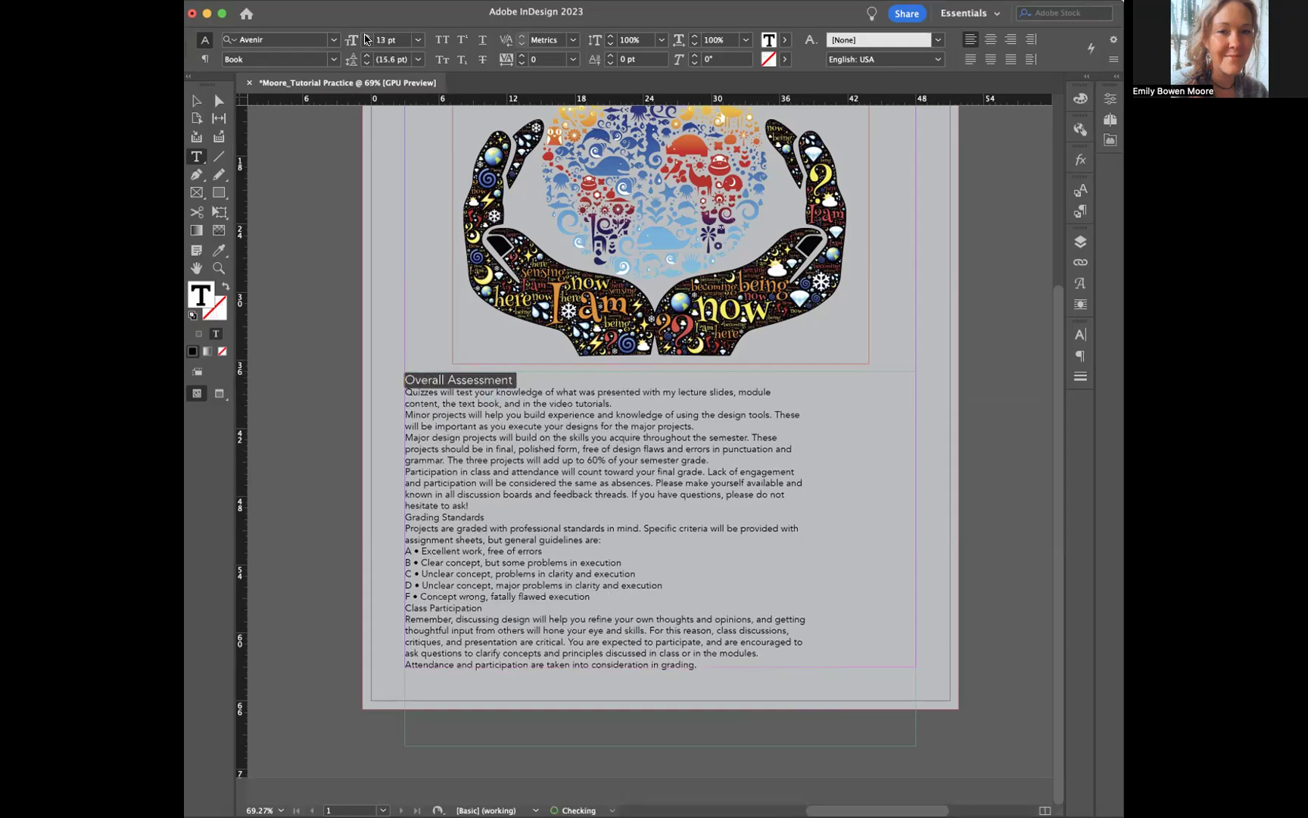
click(333, 59)
click(264, 201)
click(475, 402)
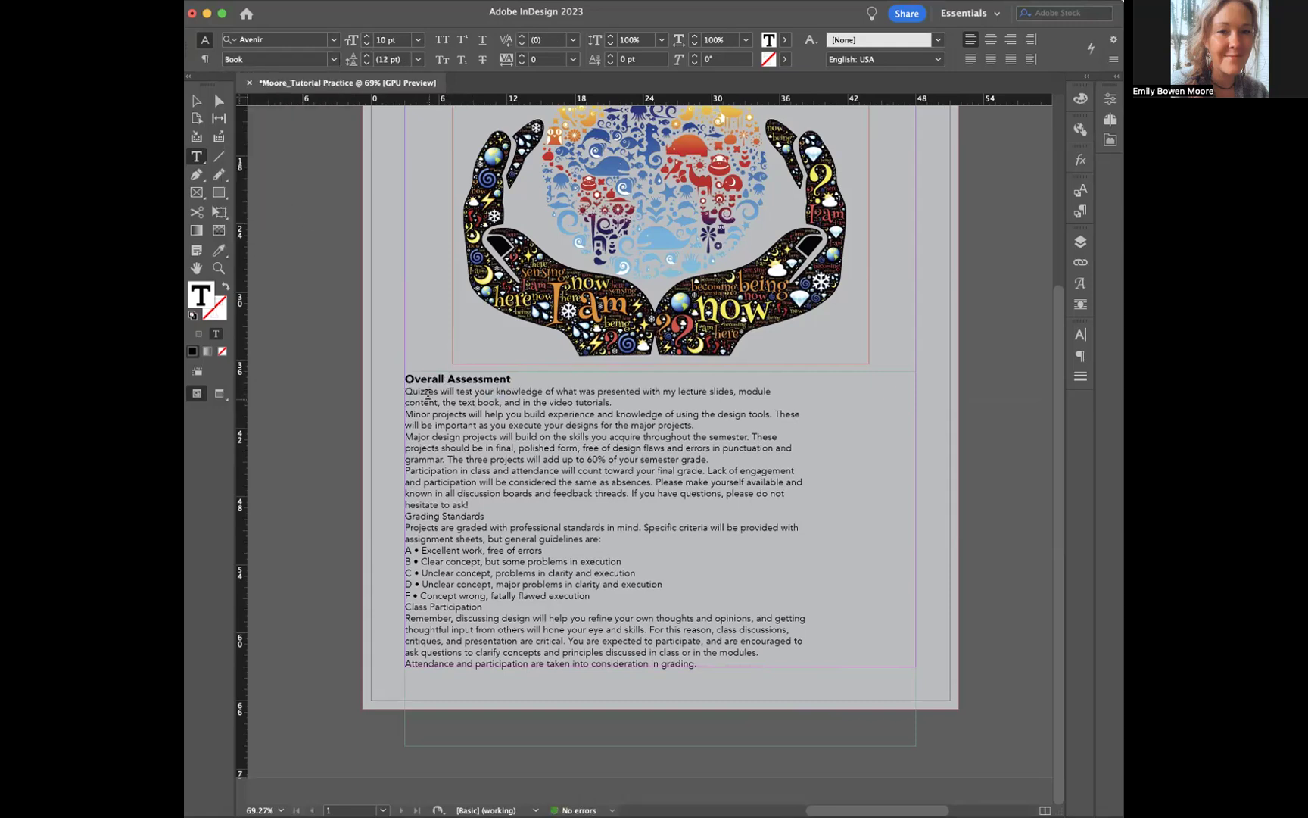
Step: Set the leading of the first line under the Overall Assessment heading to 15 pt
triple_click(426, 390)
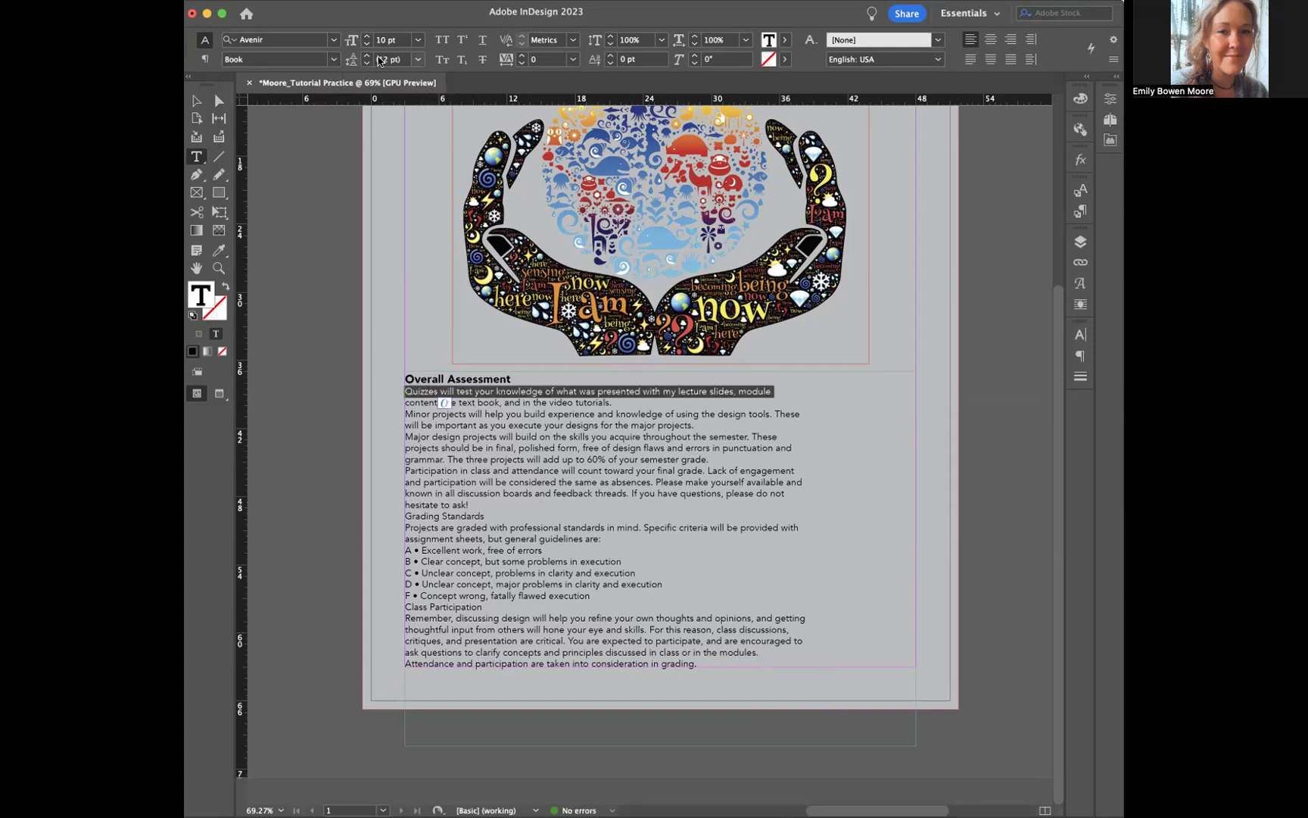
click(366, 56)
click(366, 55)
click(366, 55)
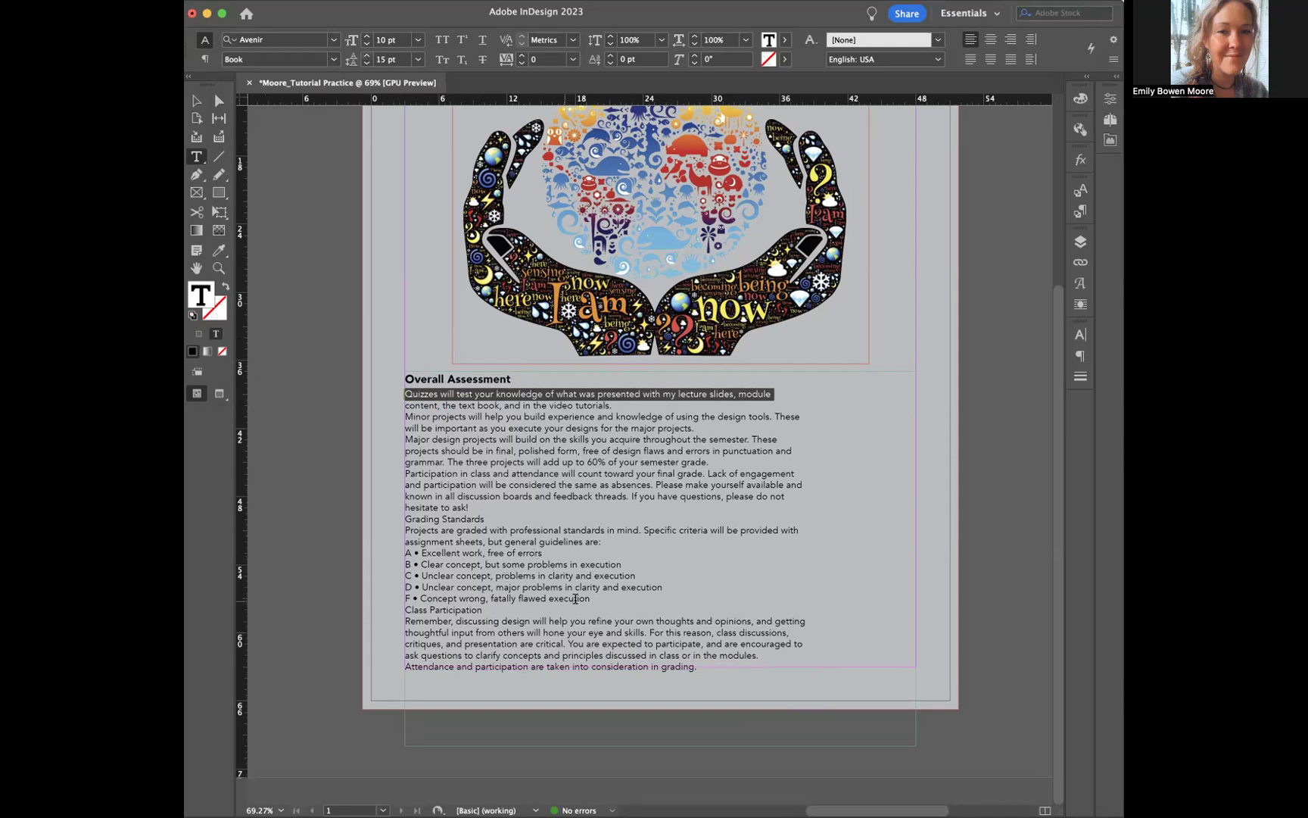
click(470, 475)
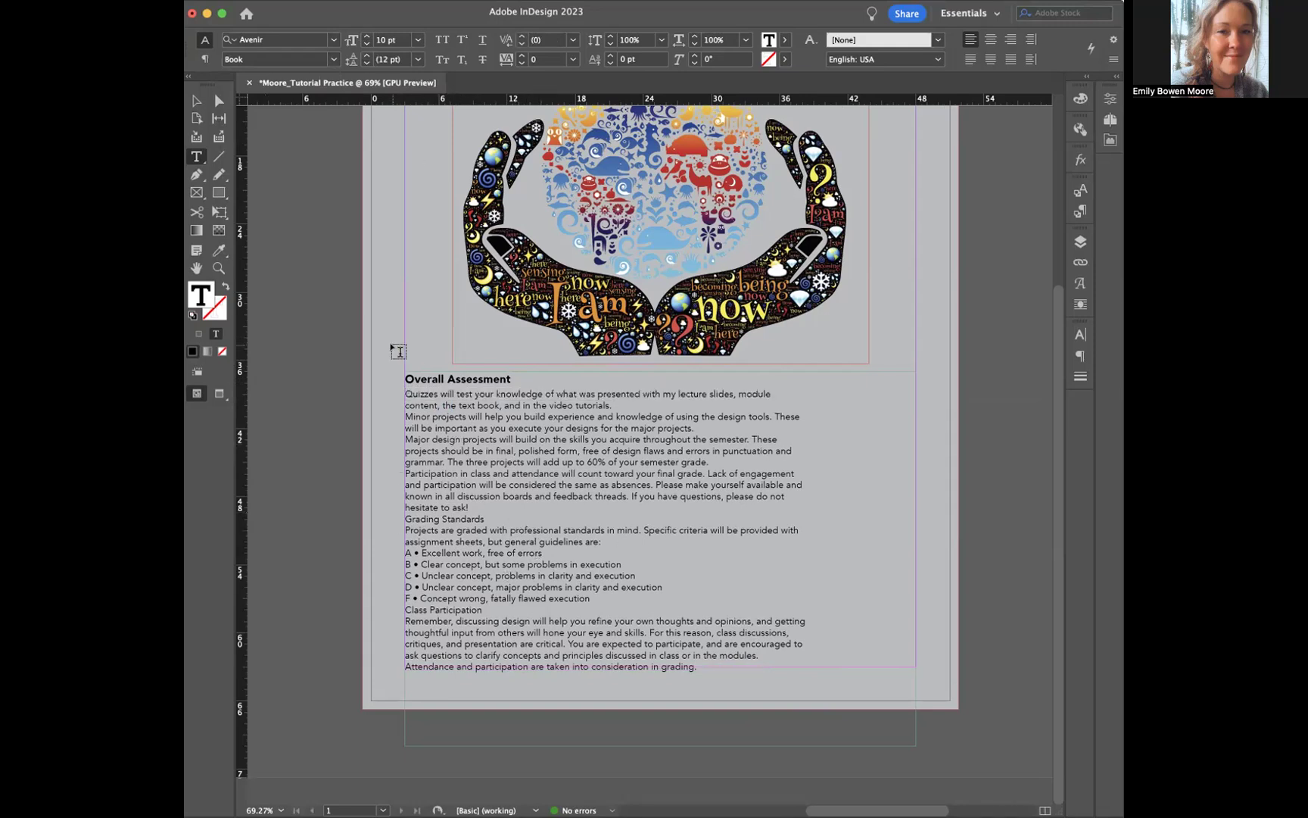
click(408, 376)
key(Escape)
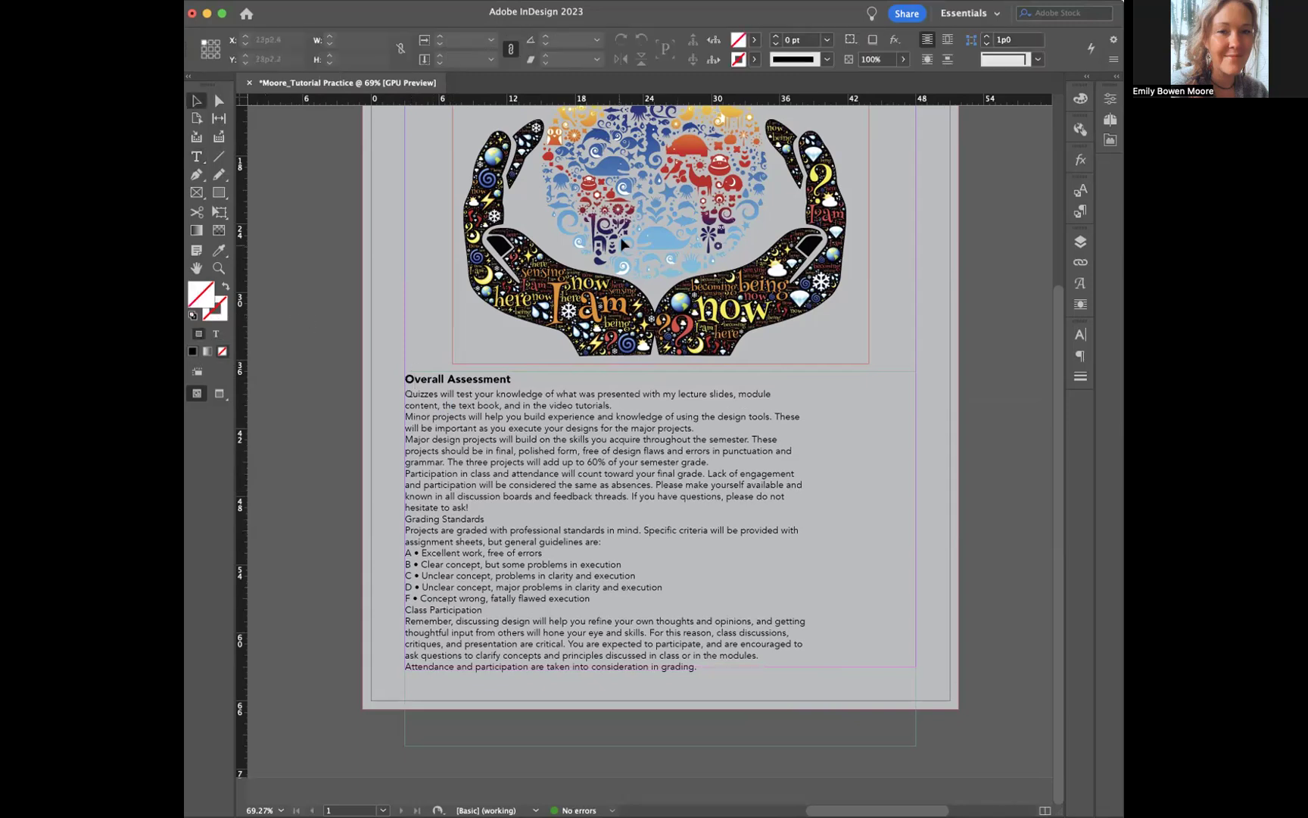
Step: Unlock Layer 2, nudge the image frame up to a Y position of about 5p5, and lock the layer again
scroll(621, 241, up, 2)
scroll(622, 243, up, 5)
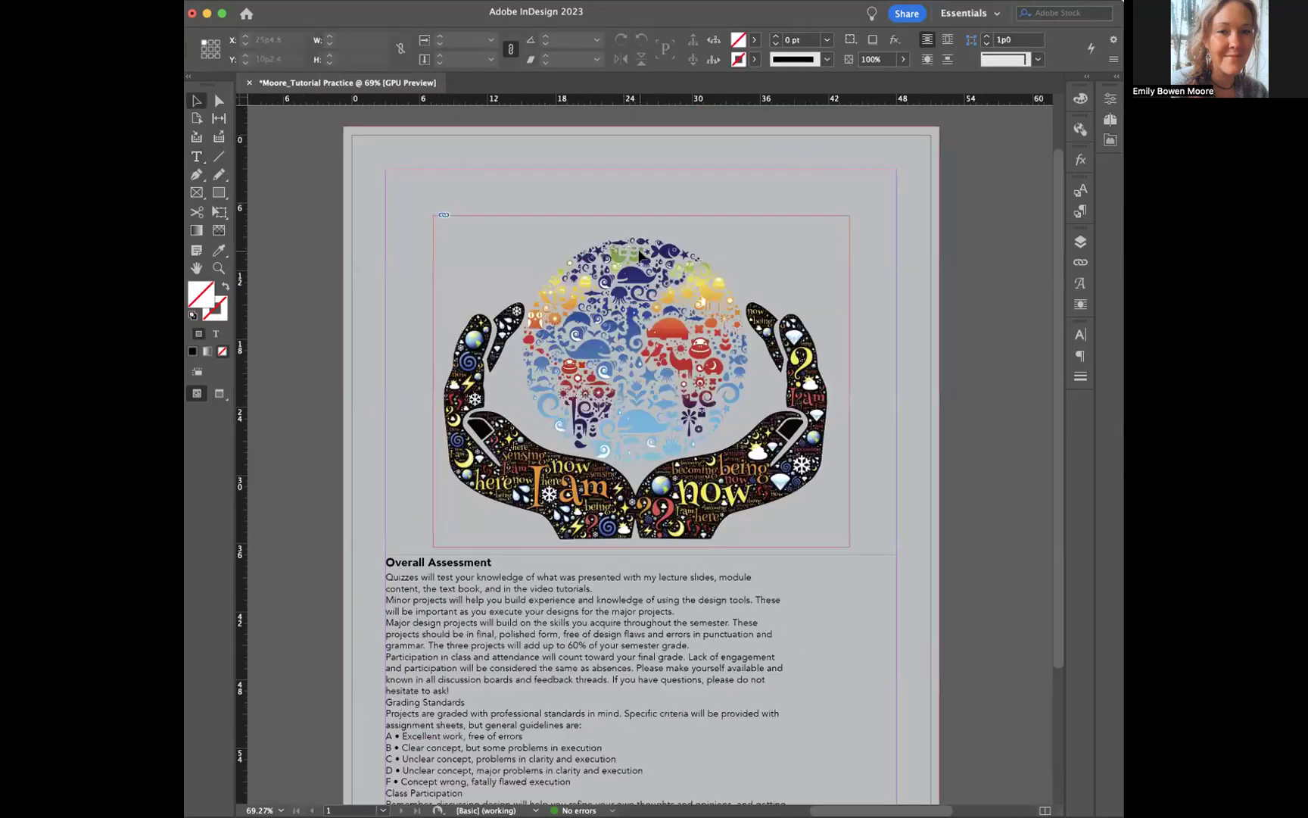
click(1080, 241)
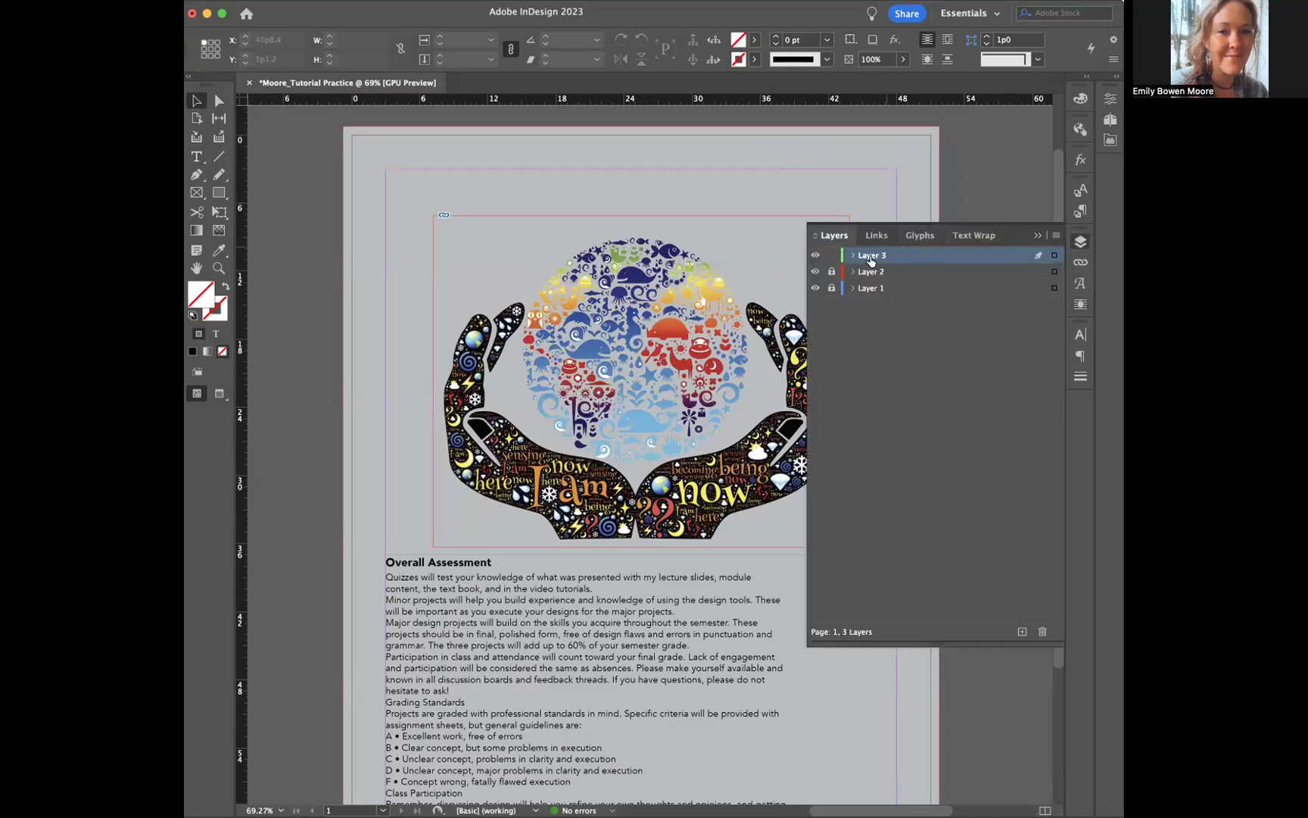
click(669, 297)
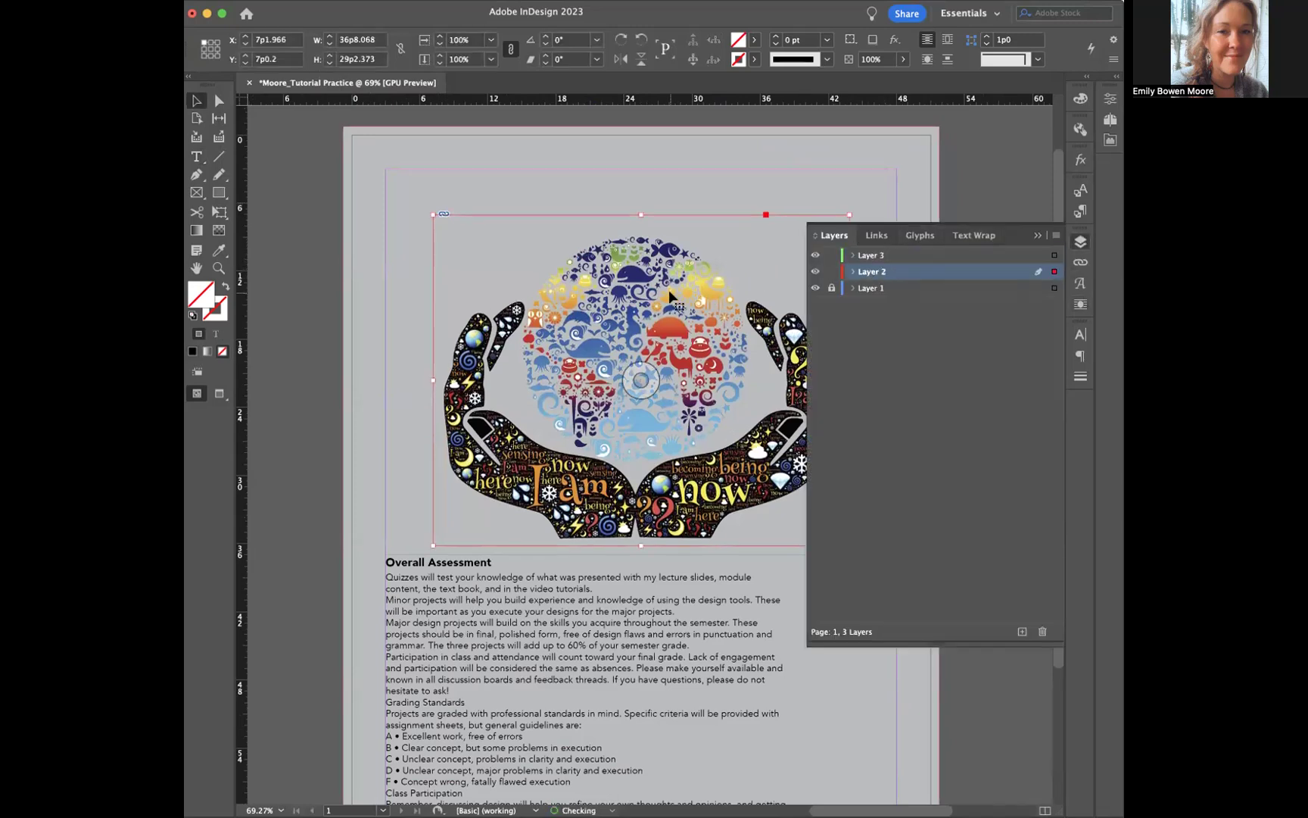
key(Up)
key(Up)
key(Up)
key(Up)
key(Up)
key(Up)
key(Up)
key(Up)
key(Up)
key(Up)
key(Up)
key(Up)
key(Up)
key(Up)
key(Up)
key(Up)
key(Up)
key(Up)
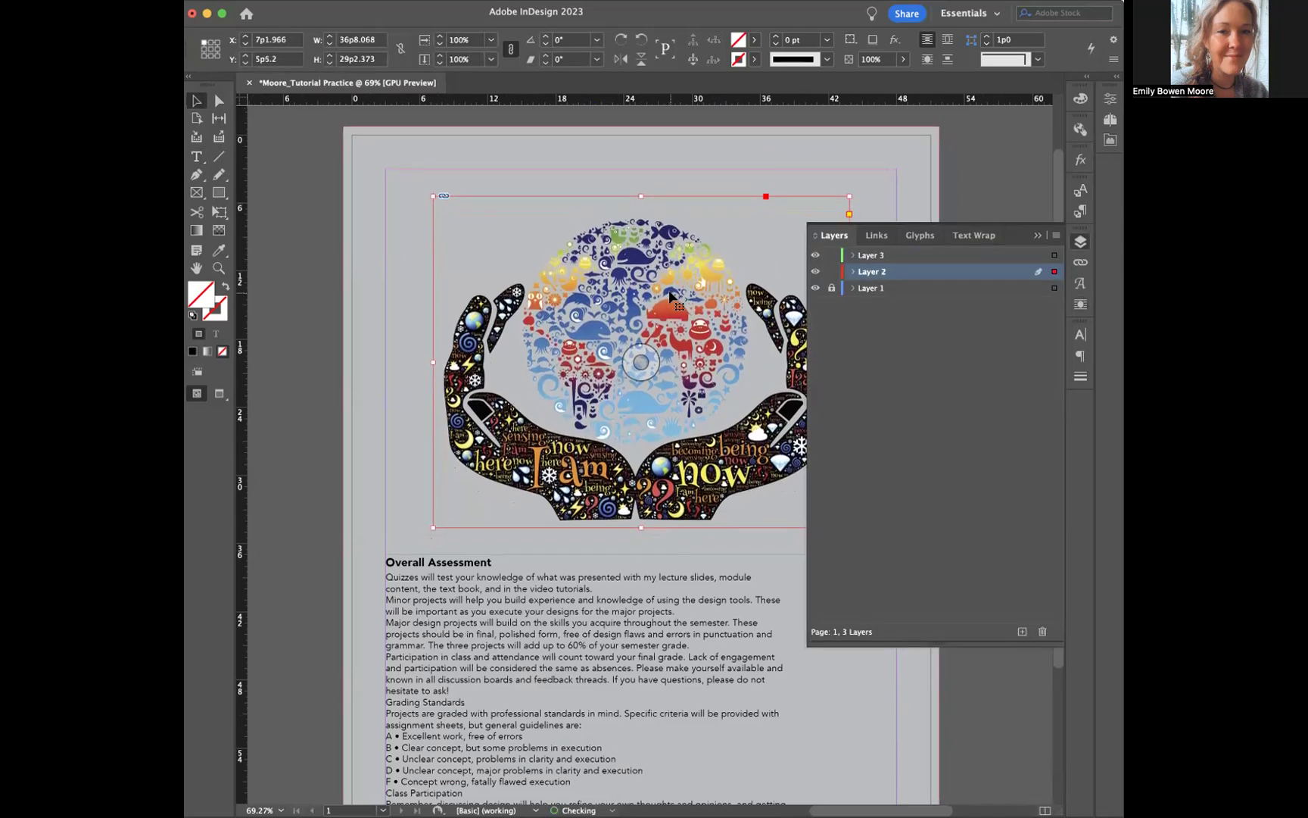
click(832, 272)
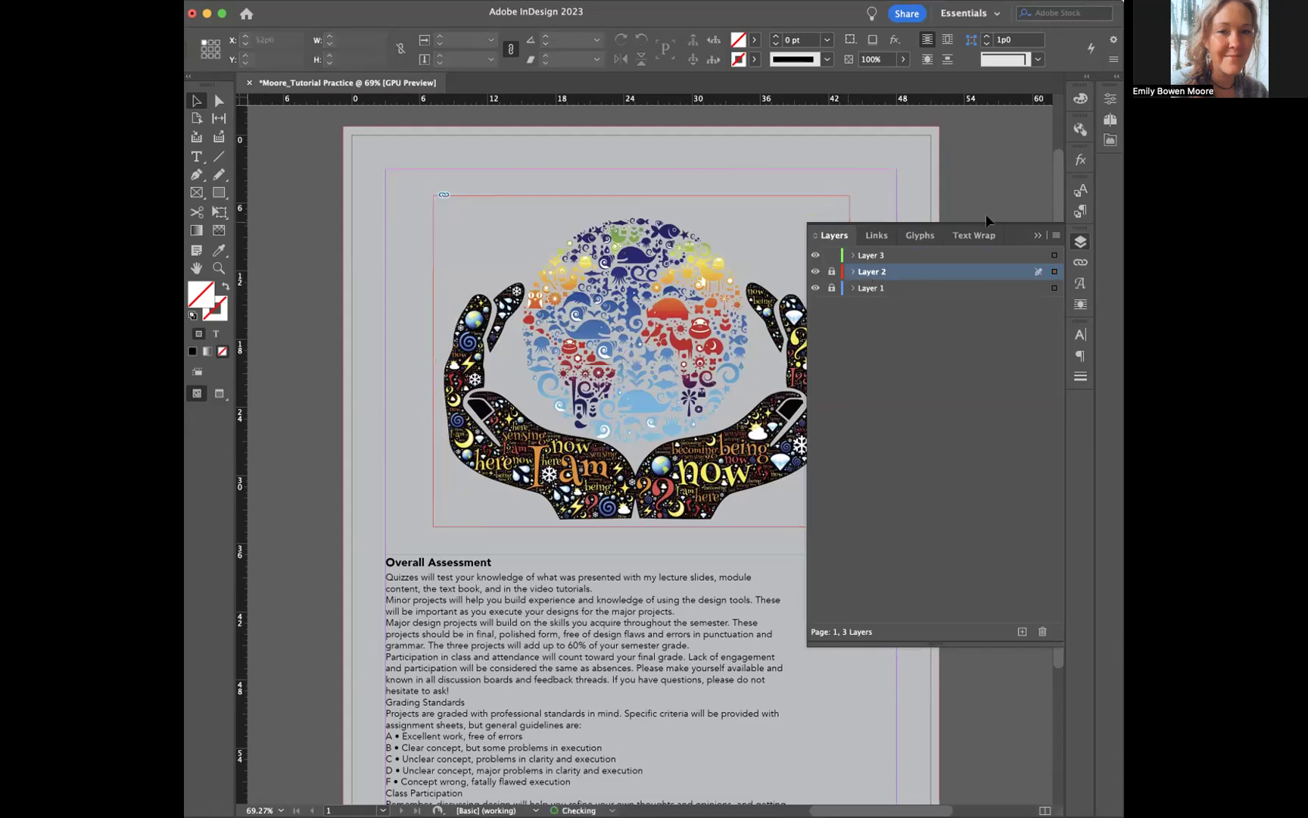
click(1036, 239)
Step: Move the text frame up closer to the image, to a Y position of about 34p6.6, with its left edge on the left margin
click(485, 598)
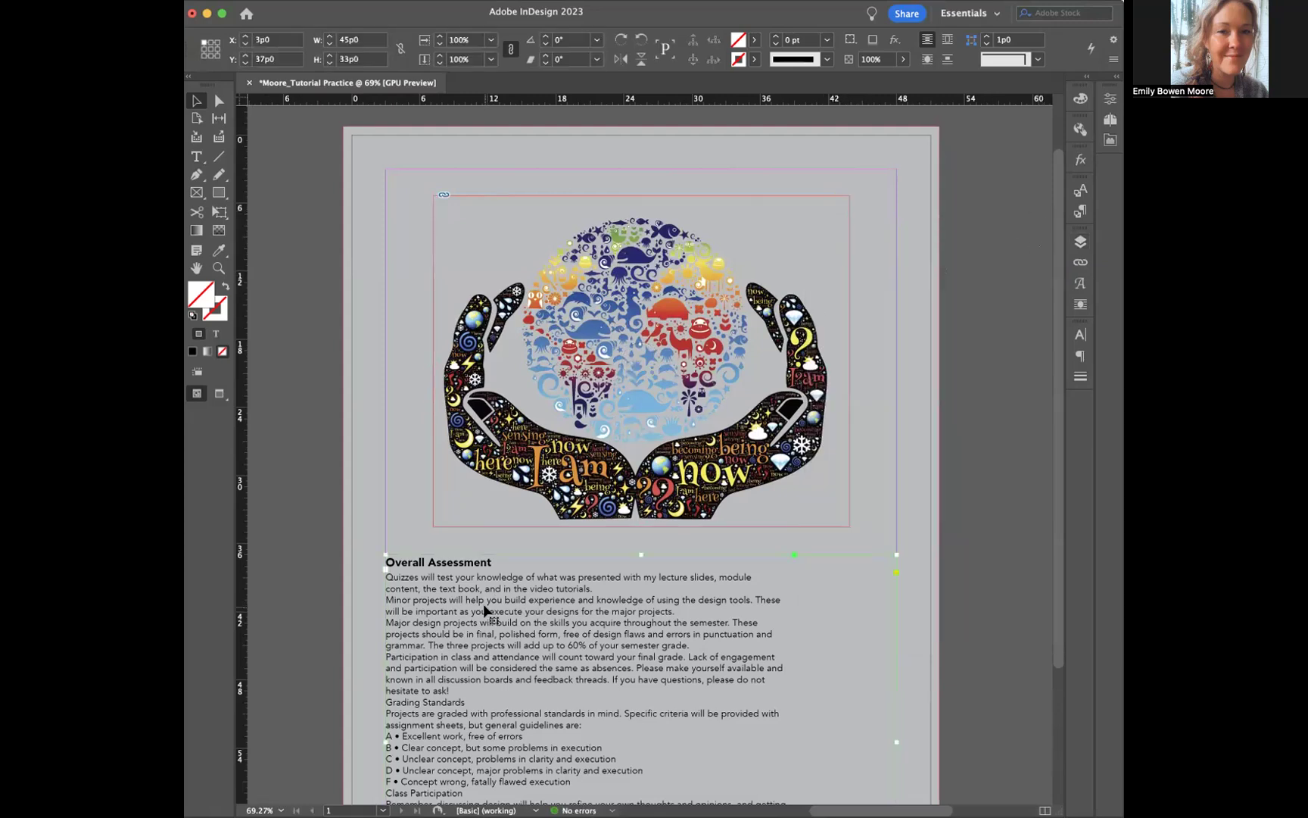
drag(485, 598, 480, 570)
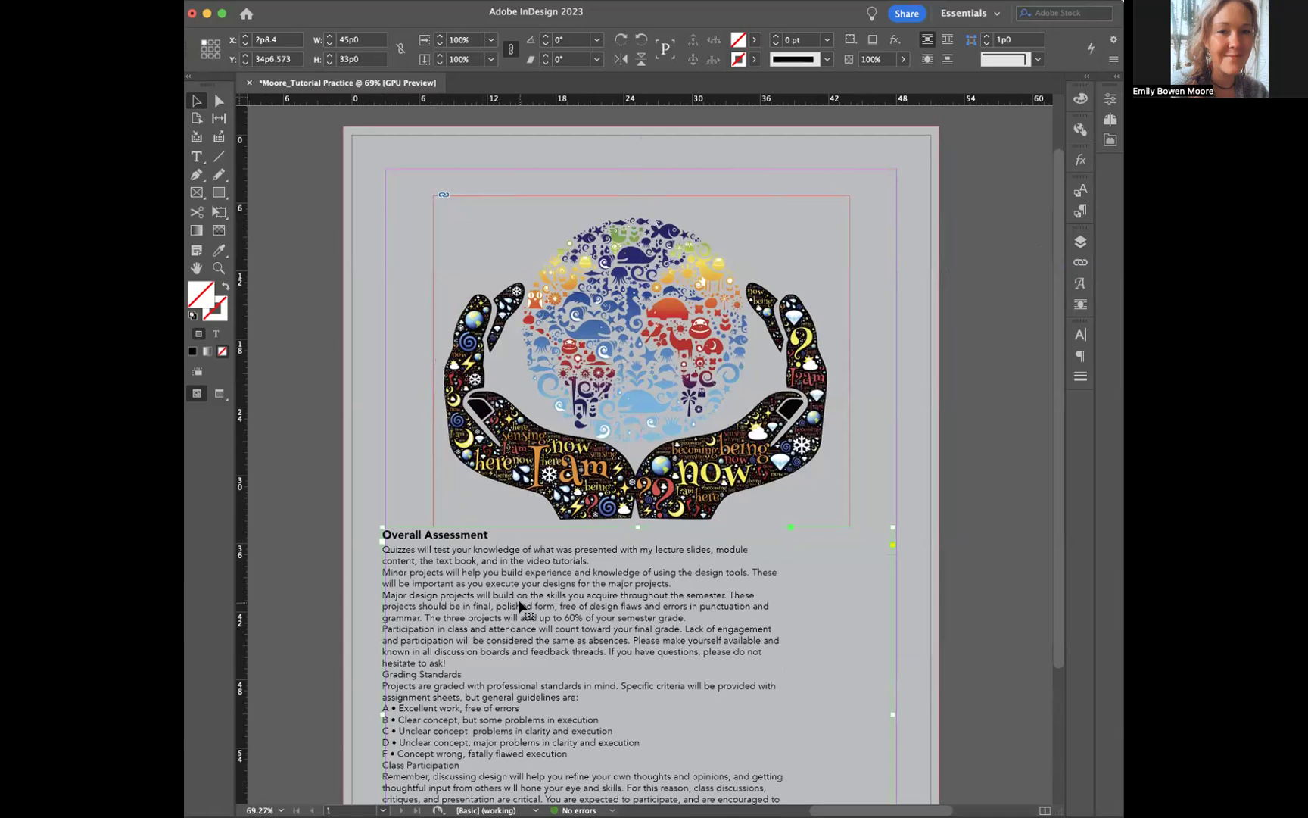
scroll(520, 606, down, 5)
scroll(578, 546, down, 2)
scroll(578, 546, left, 2)
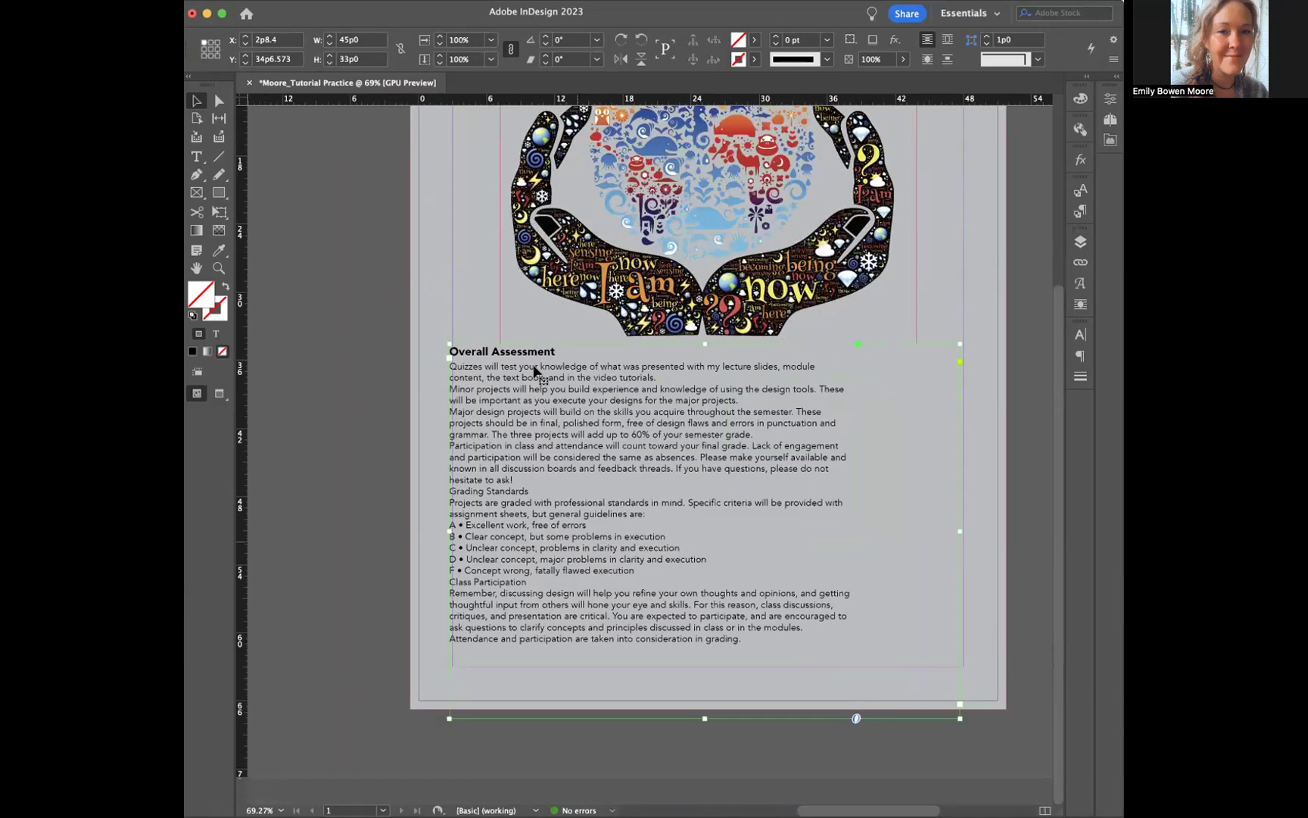
triple_click(531, 365)
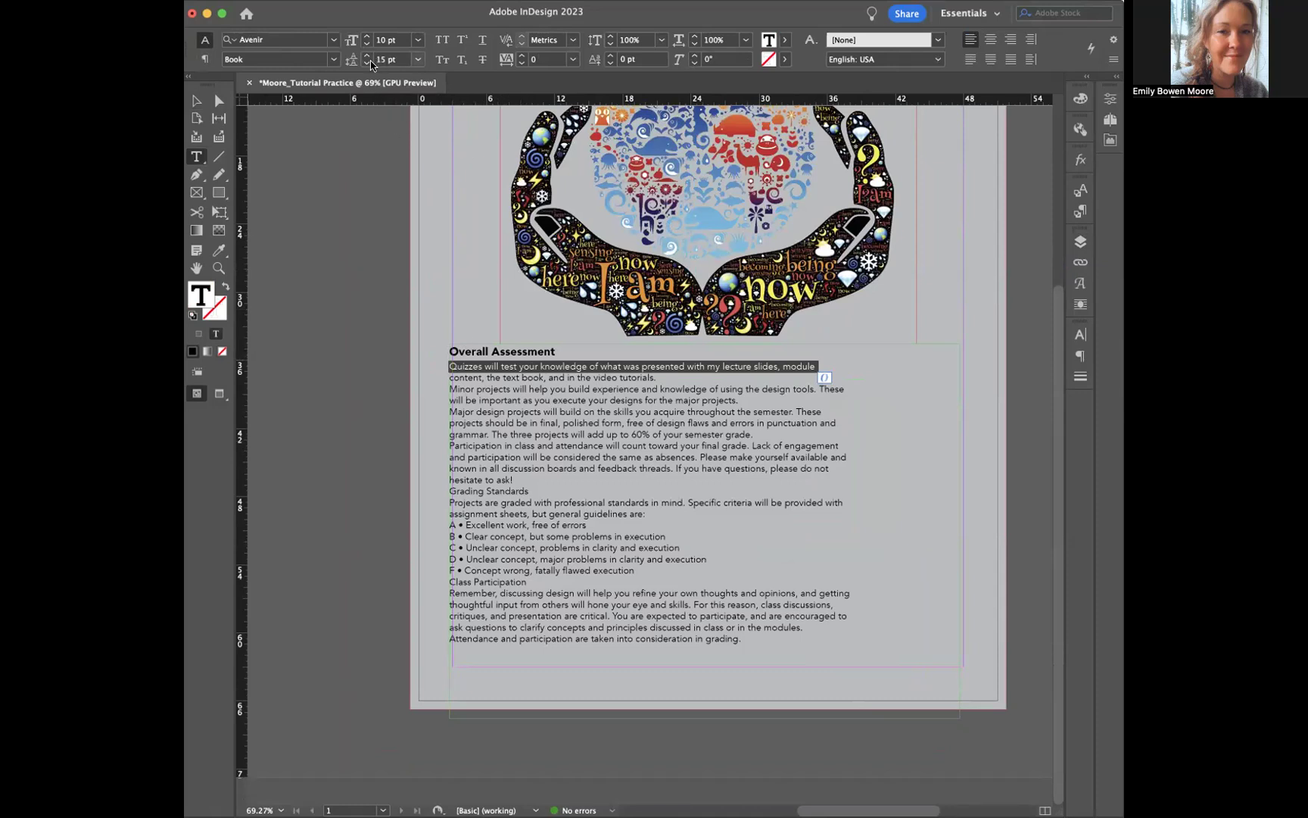
click(493, 366)
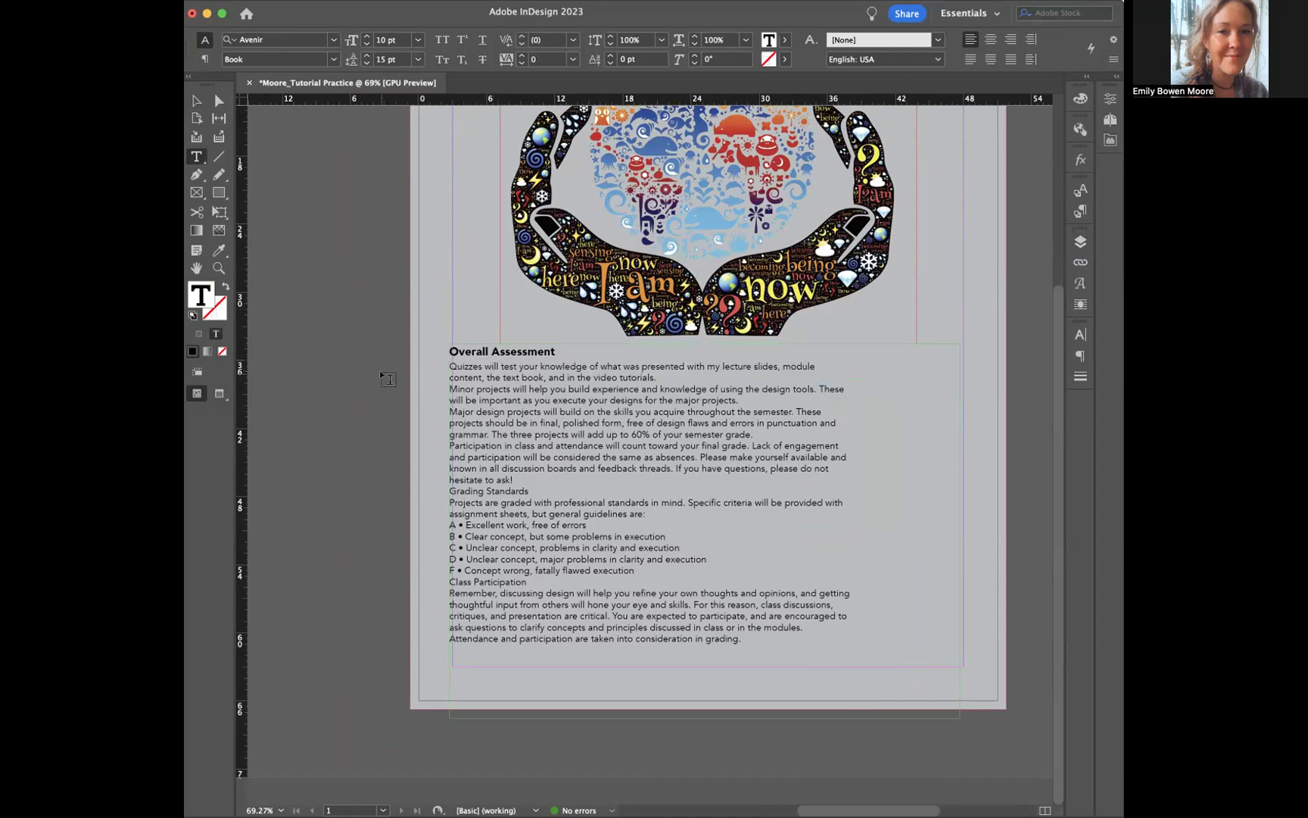
key(Escape)
drag(498, 387, 501, 387)
Step: Set the leading of the first line of the "Minor projects" paragraph to 15 pt
double_click(483, 388)
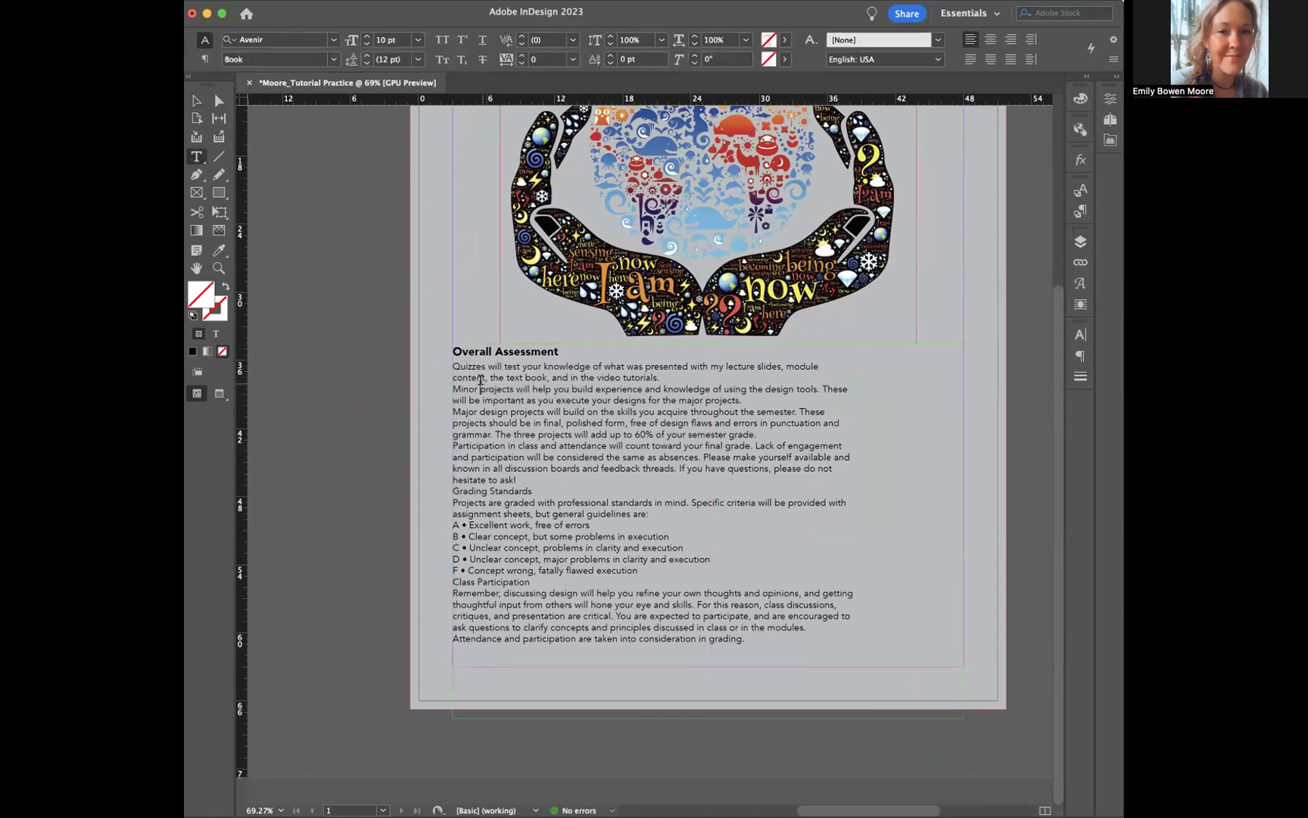
triple_click(482, 388)
click(367, 56)
click(367, 56)
click(367, 56)
click(503, 405)
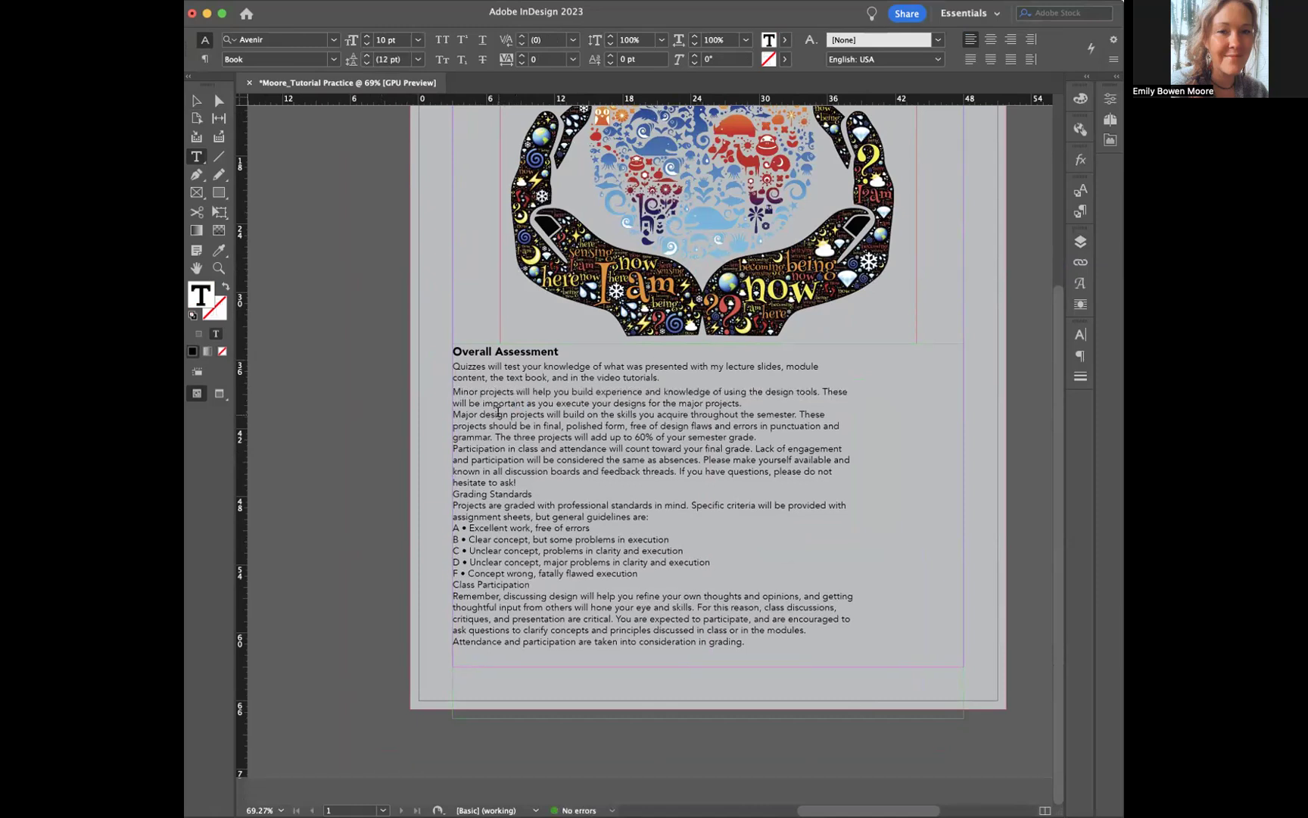
Step: Set the leading of the first line of the "Major design projects" paragraph to 15 pt
triple_click(498, 412)
click(366, 56)
click(366, 56)
click(366, 56)
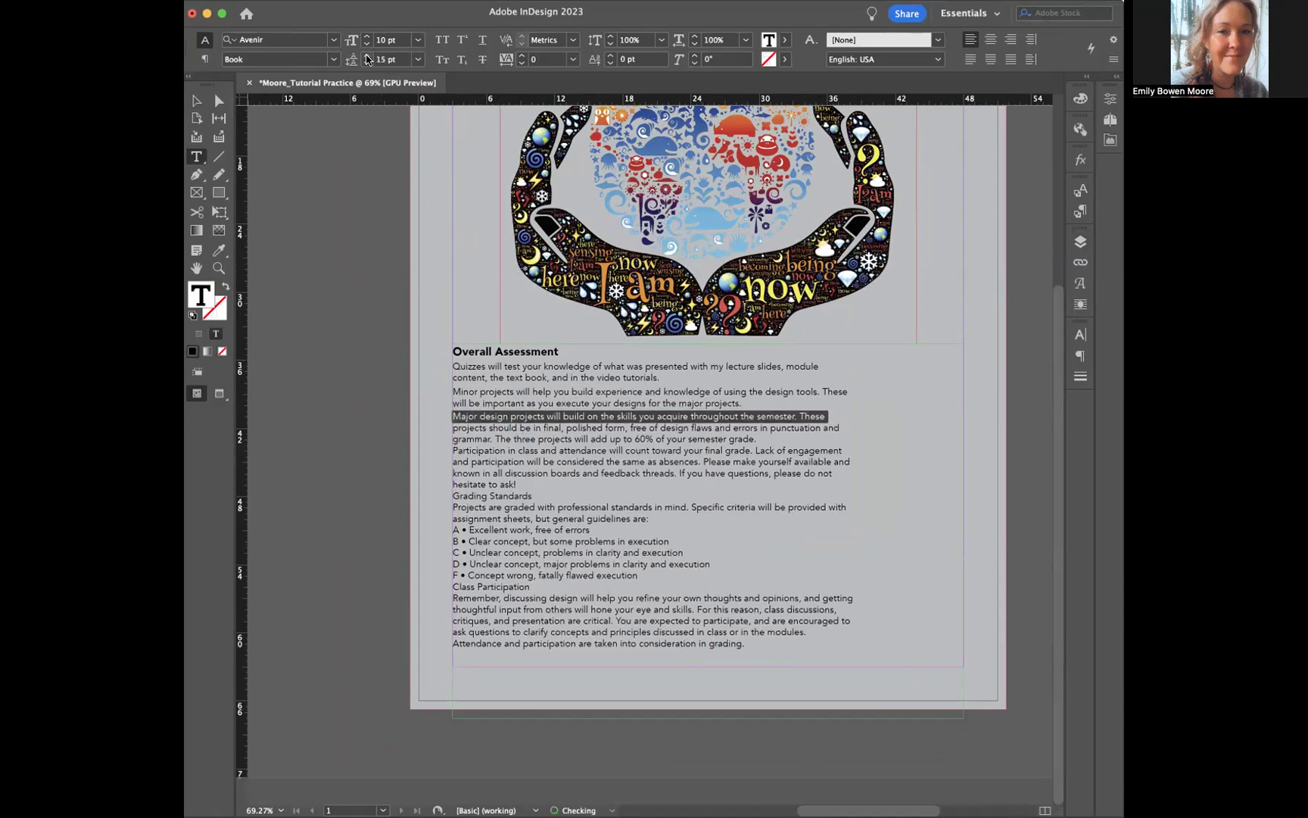
Step: Set the leading of the first line of the "Participation in class" paragraph to 15 pt
triple_click(491, 452)
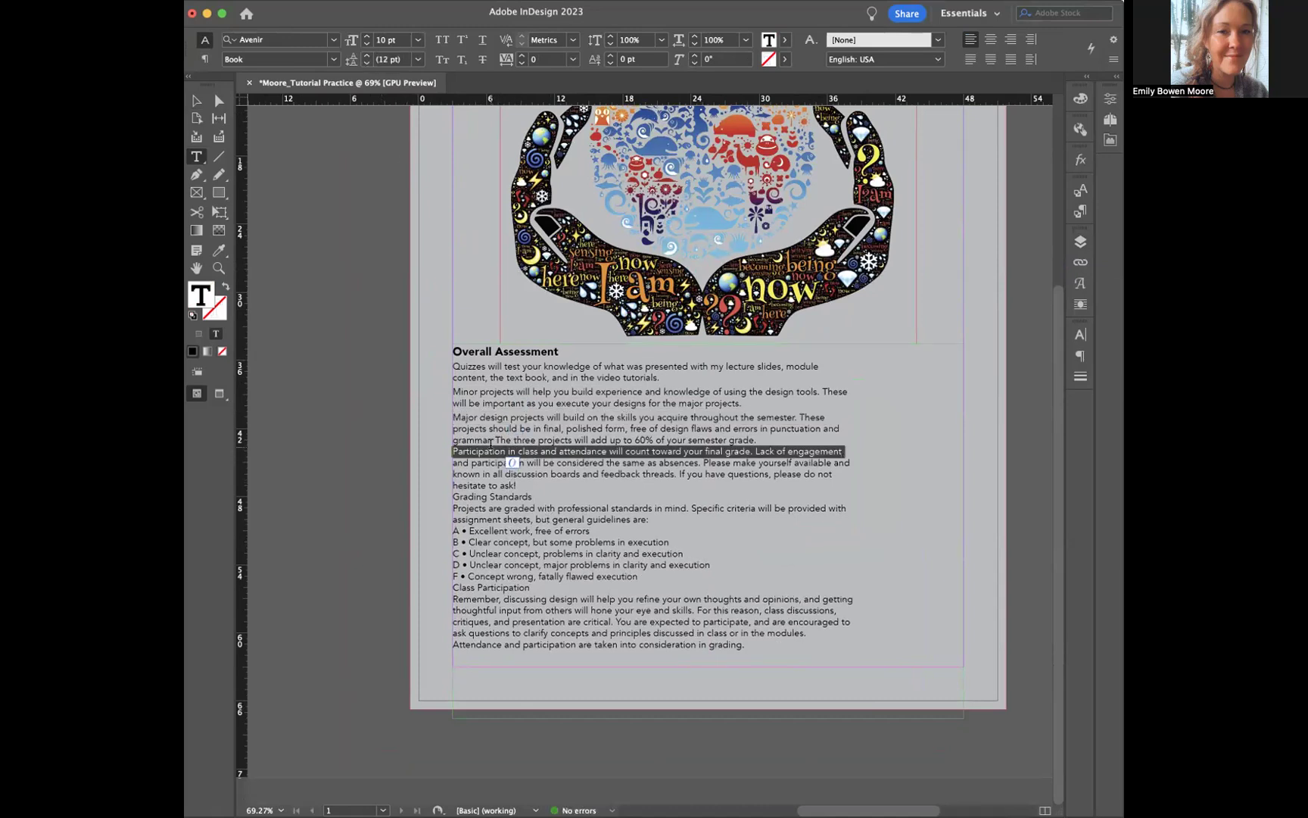
click(367, 57)
click(366, 58)
click(575, 455)
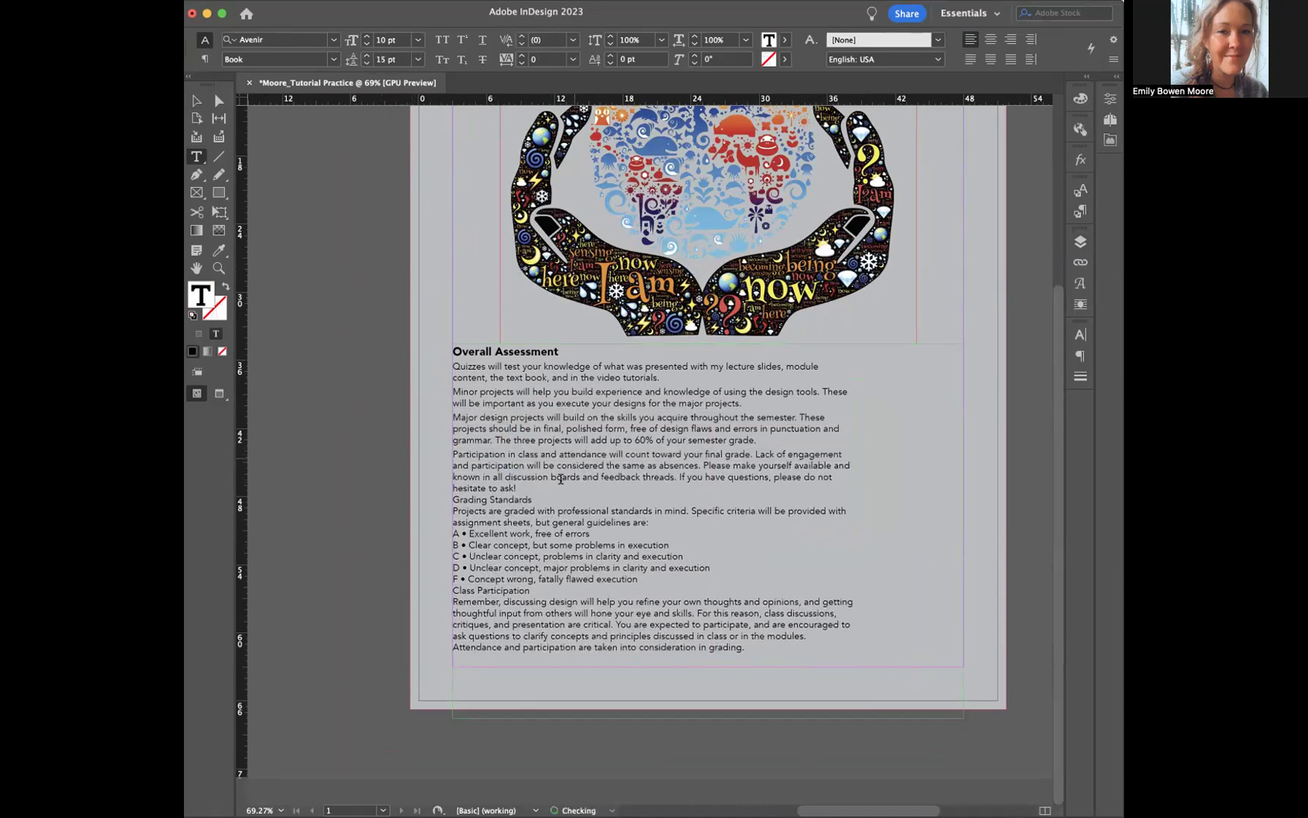
Step: Set the leading of the Grading Standards heading to 18 pt to separate it from the paragraph above
triple_click(484, 499)
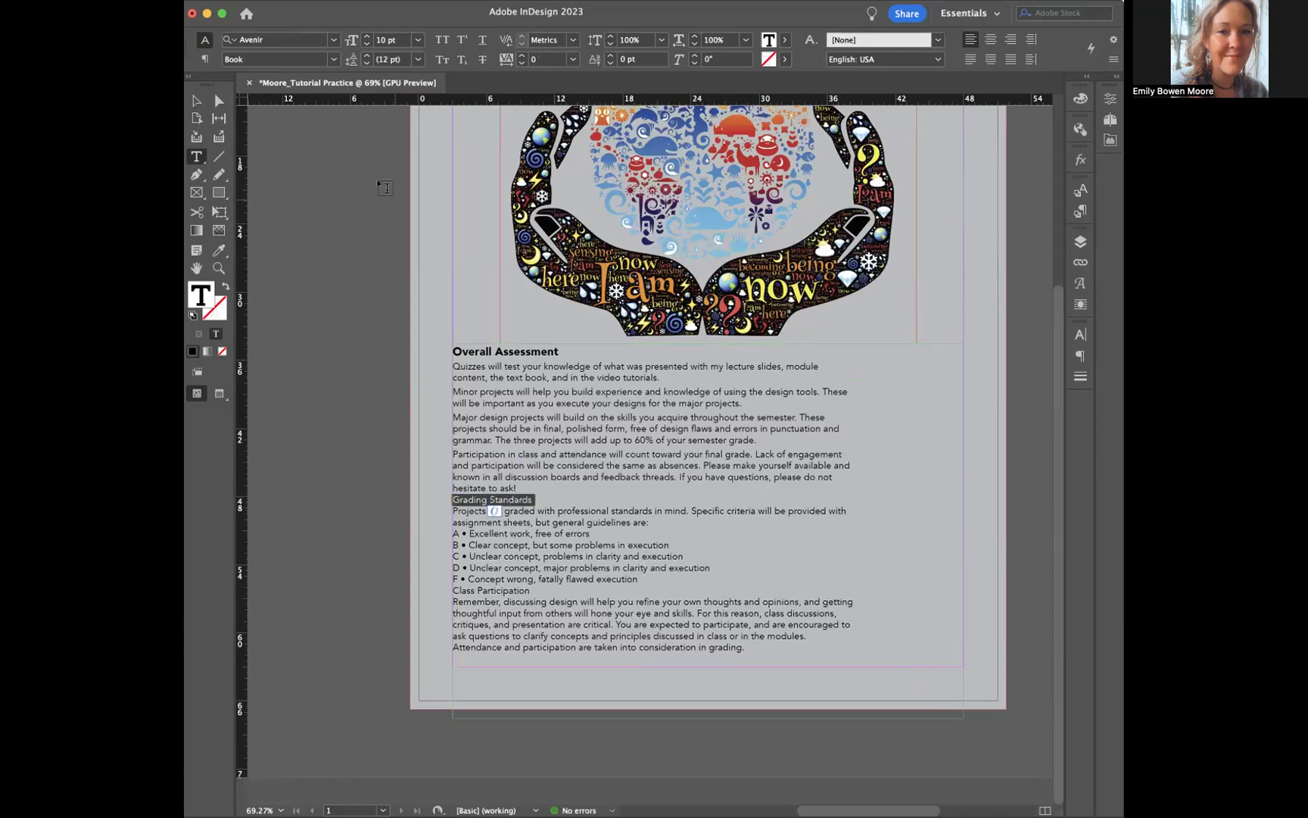
click(366, 56)
click(365, 56)
click(366, 56)
click(365, 56)
click(366, 56)
click(365, 56)
click(366, 56)
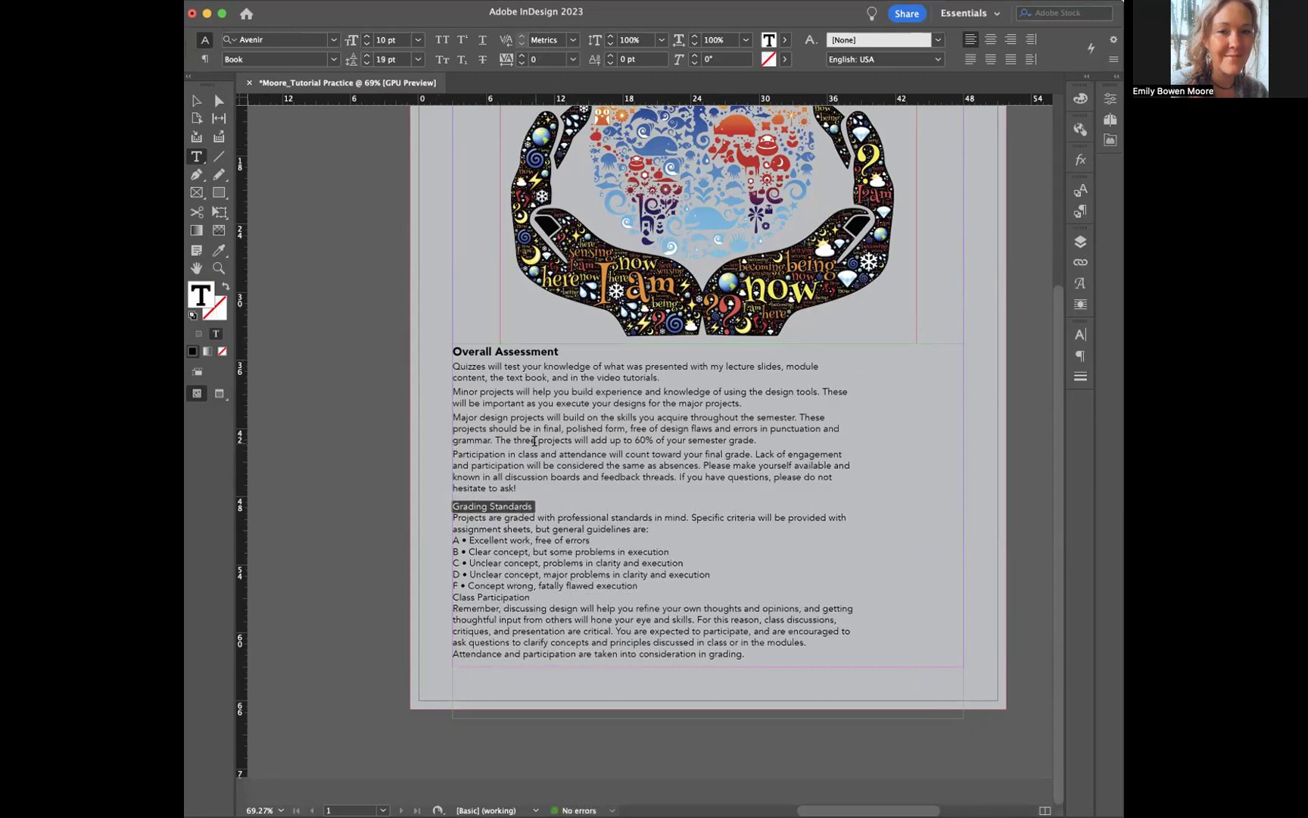
click(365, 63)
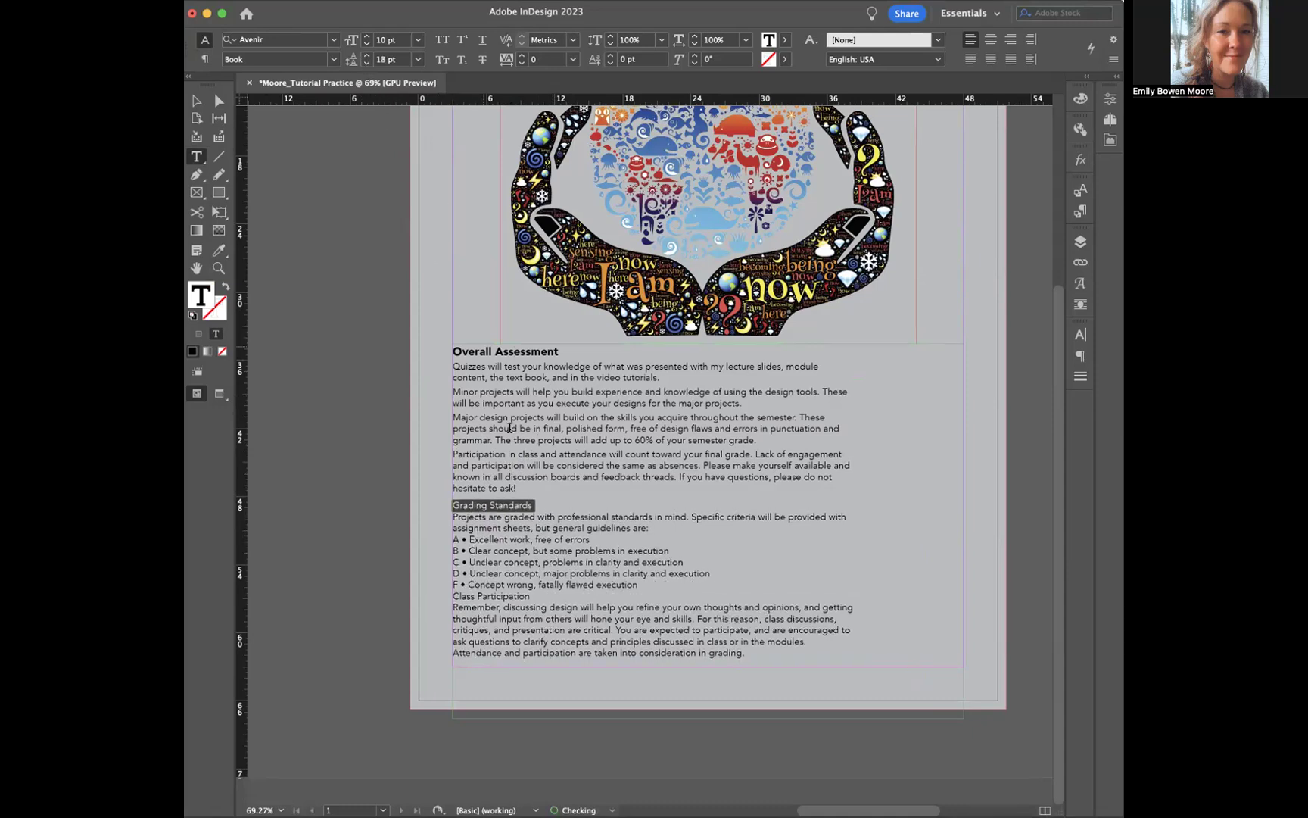
click(512, 367)
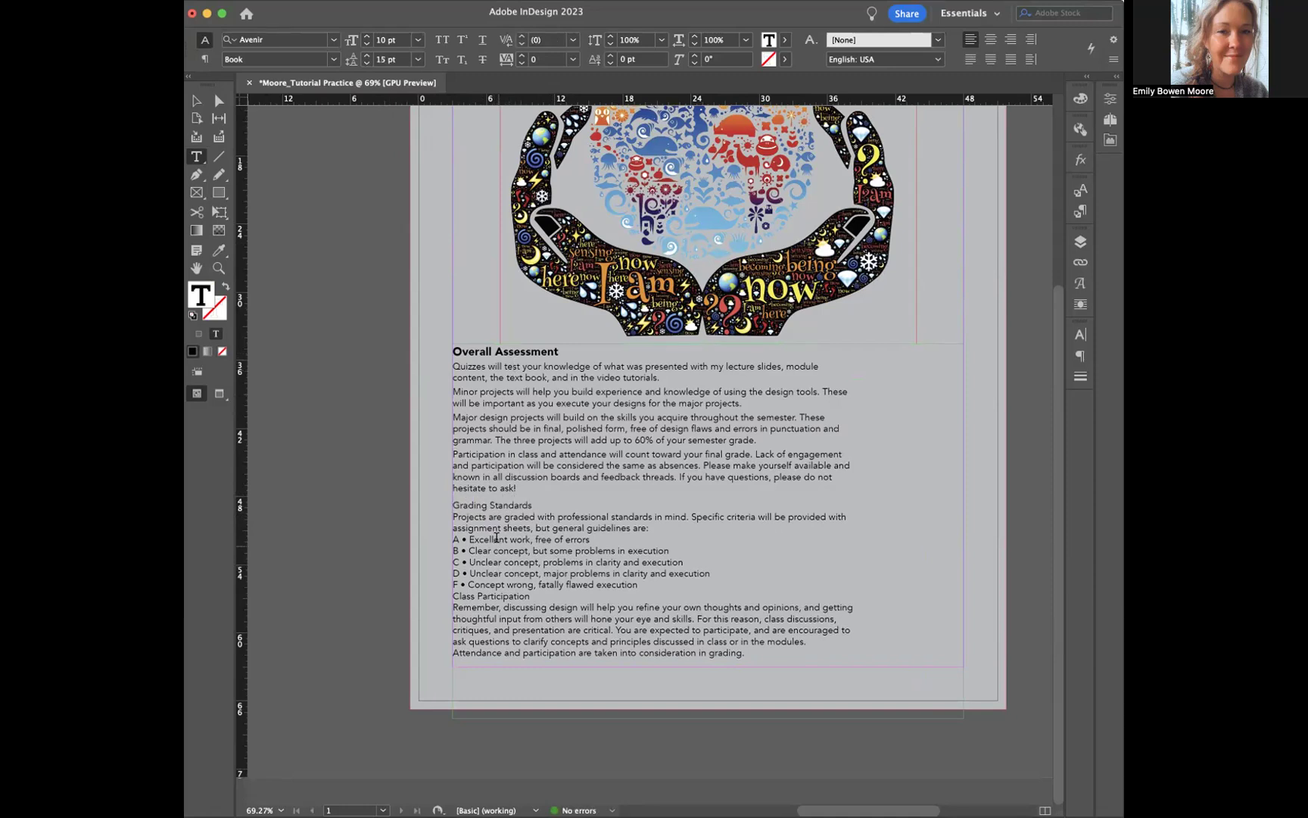
Step: Set the font style of the Grading Standards heading to Black
triple_click(478, 503)
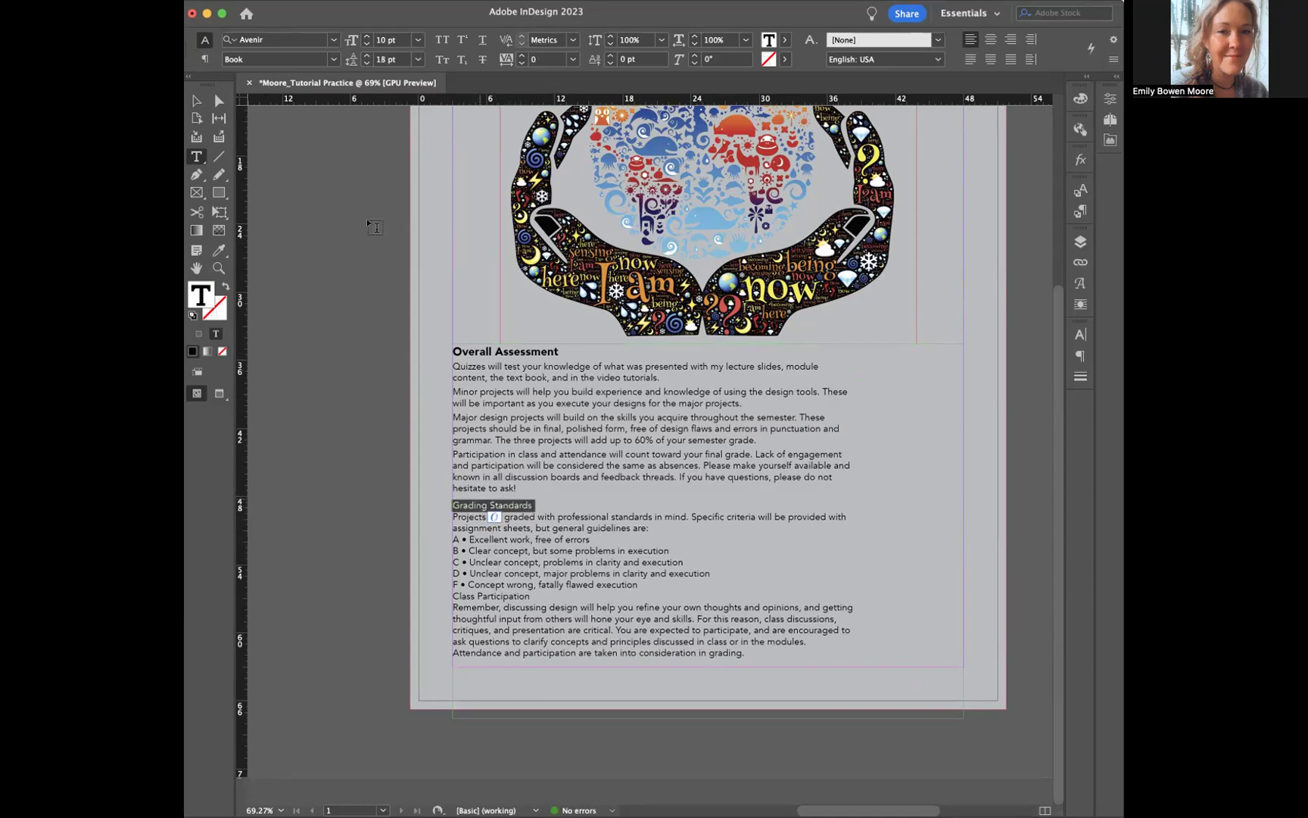
click(333, 59)
click(261, 202)
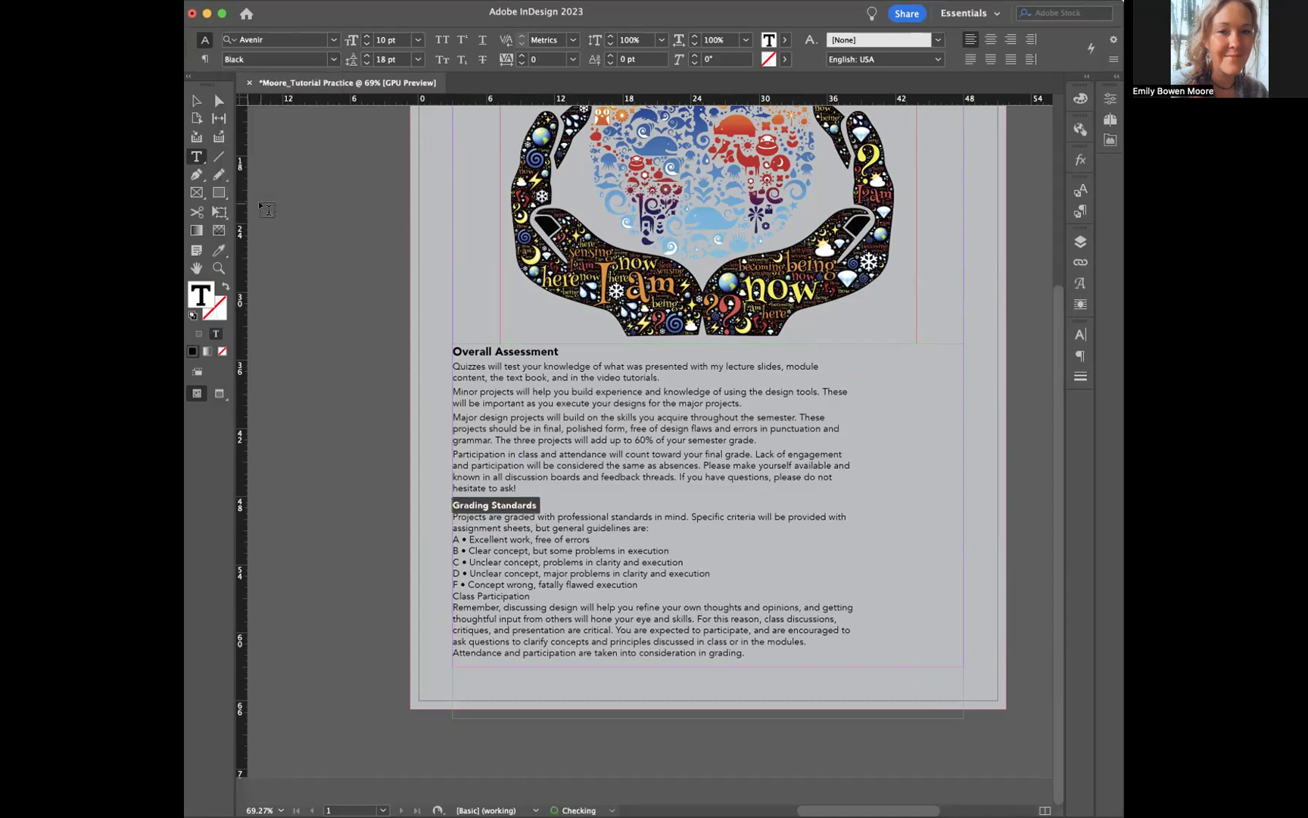
Step: Set the Grading Standards heading to 12 pt and the leading of the first line beneath it to 15 pt
click(368, 36)
click(368, 37)
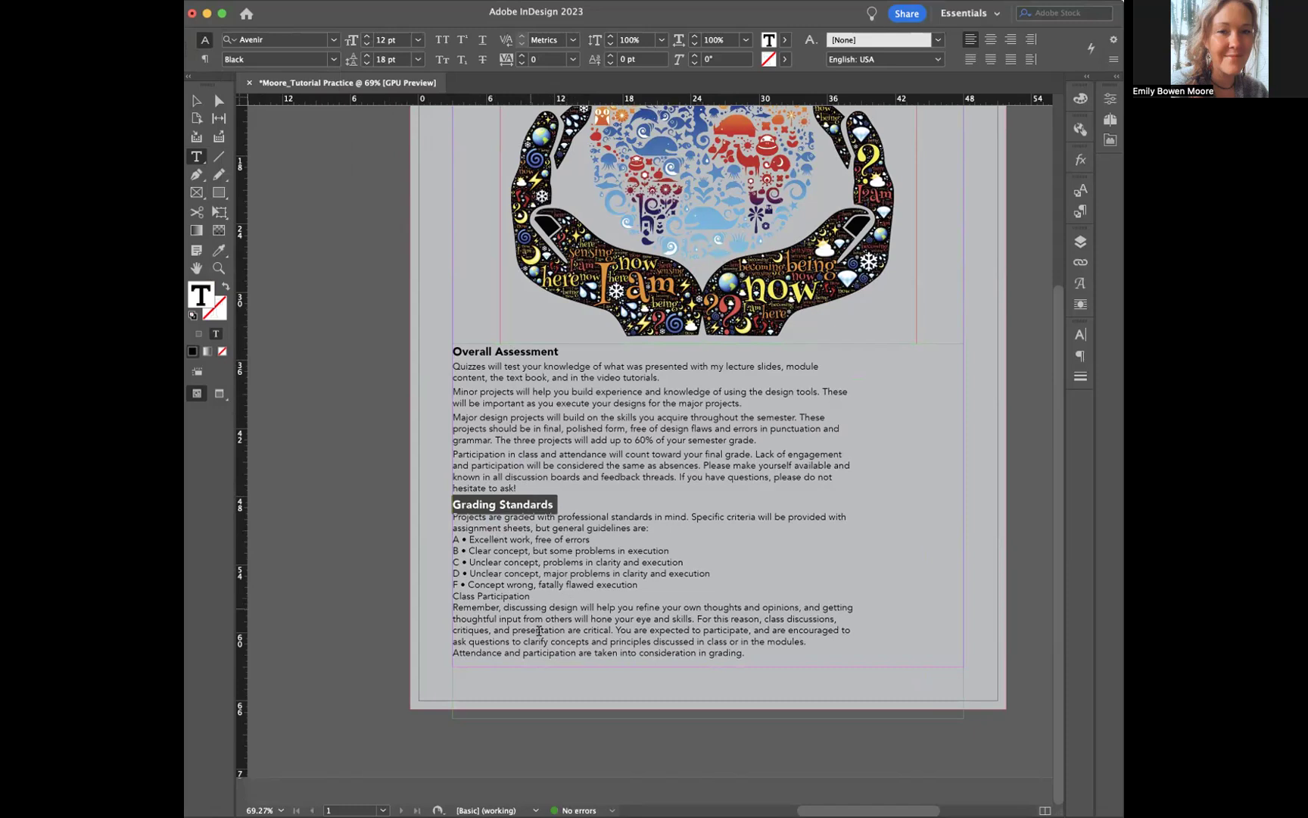
triple_click(570, 515)
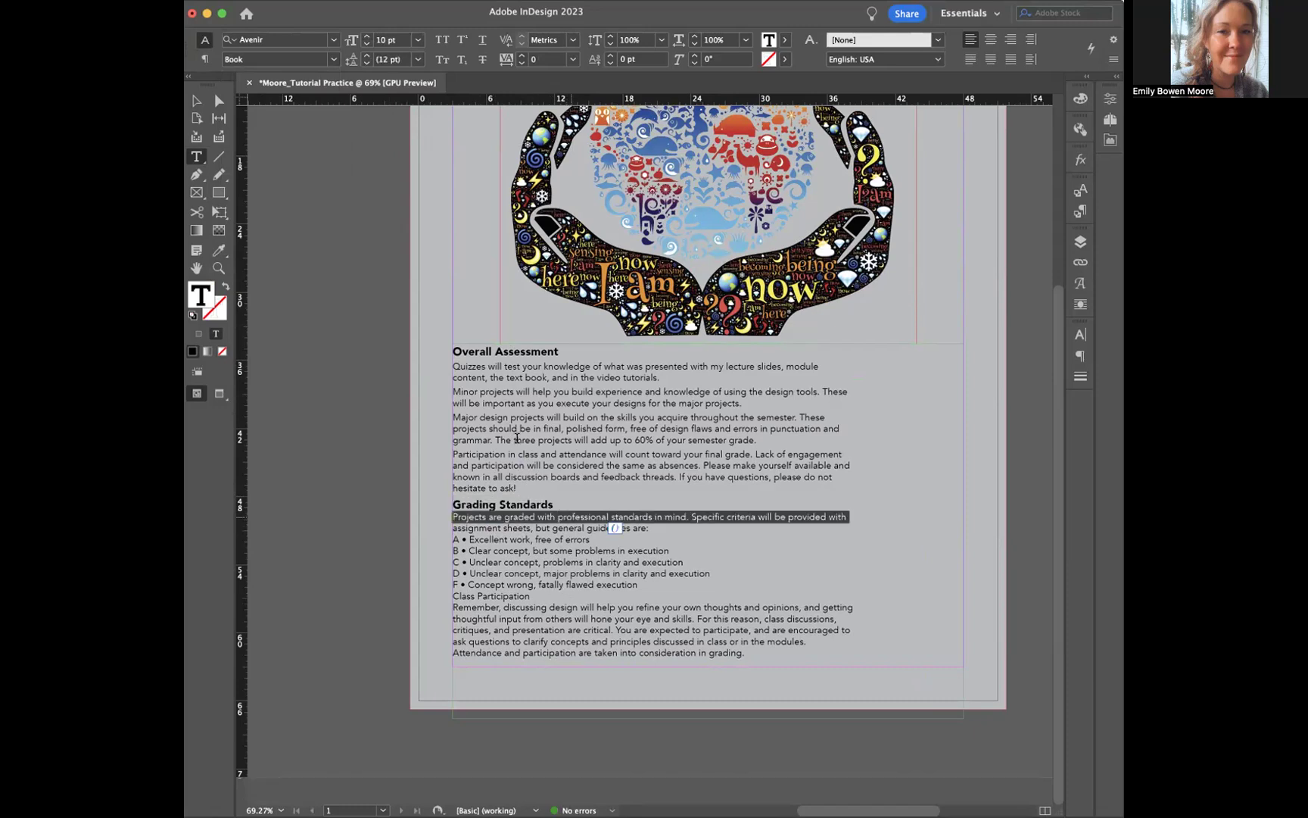
click(366, 56)
click(367, 55)
click(367, 56)
click(455, 422)
click(502, 560)
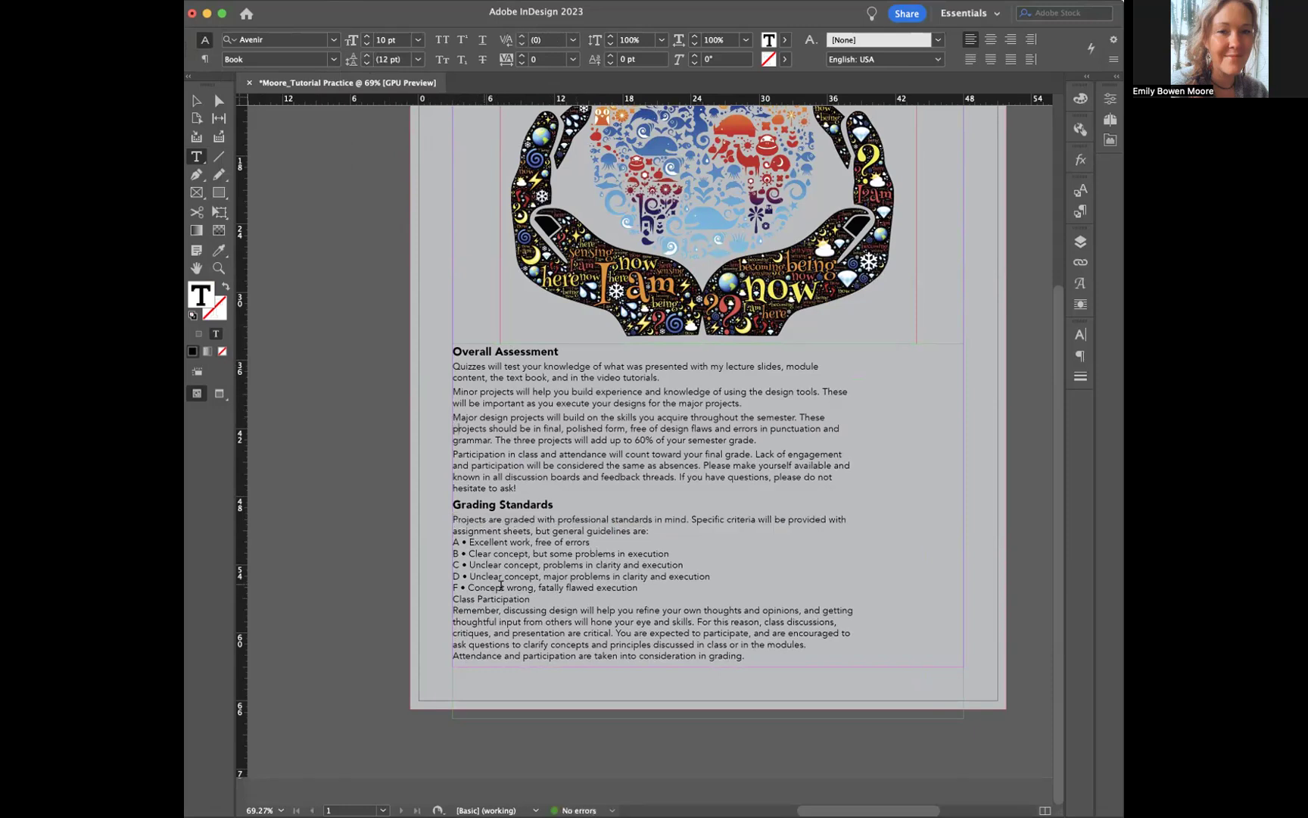
Step: Set the leading of the "A • Excellent work, free of errors" line to 15 pt
triple_click(455, 541)
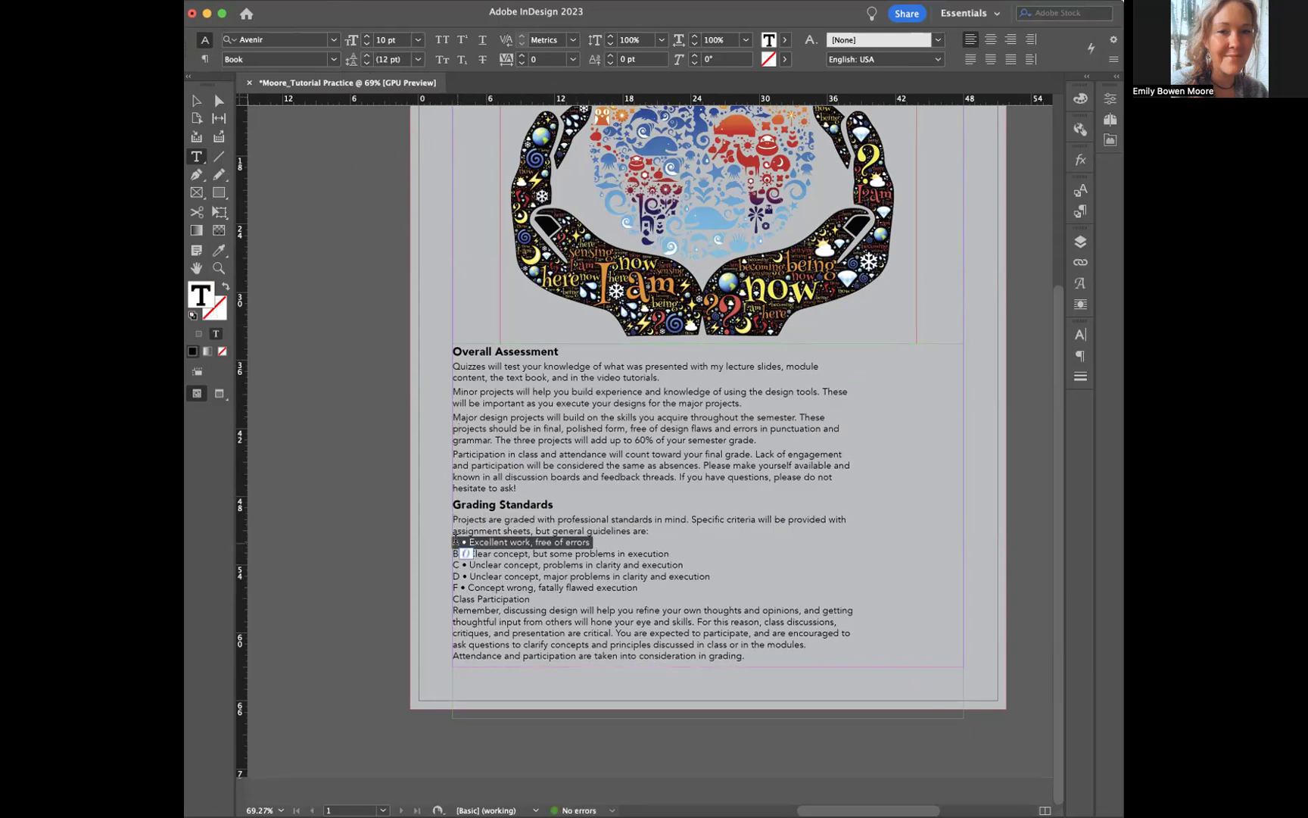
click(367, 56)
click(367, 56)
click(367, 56)
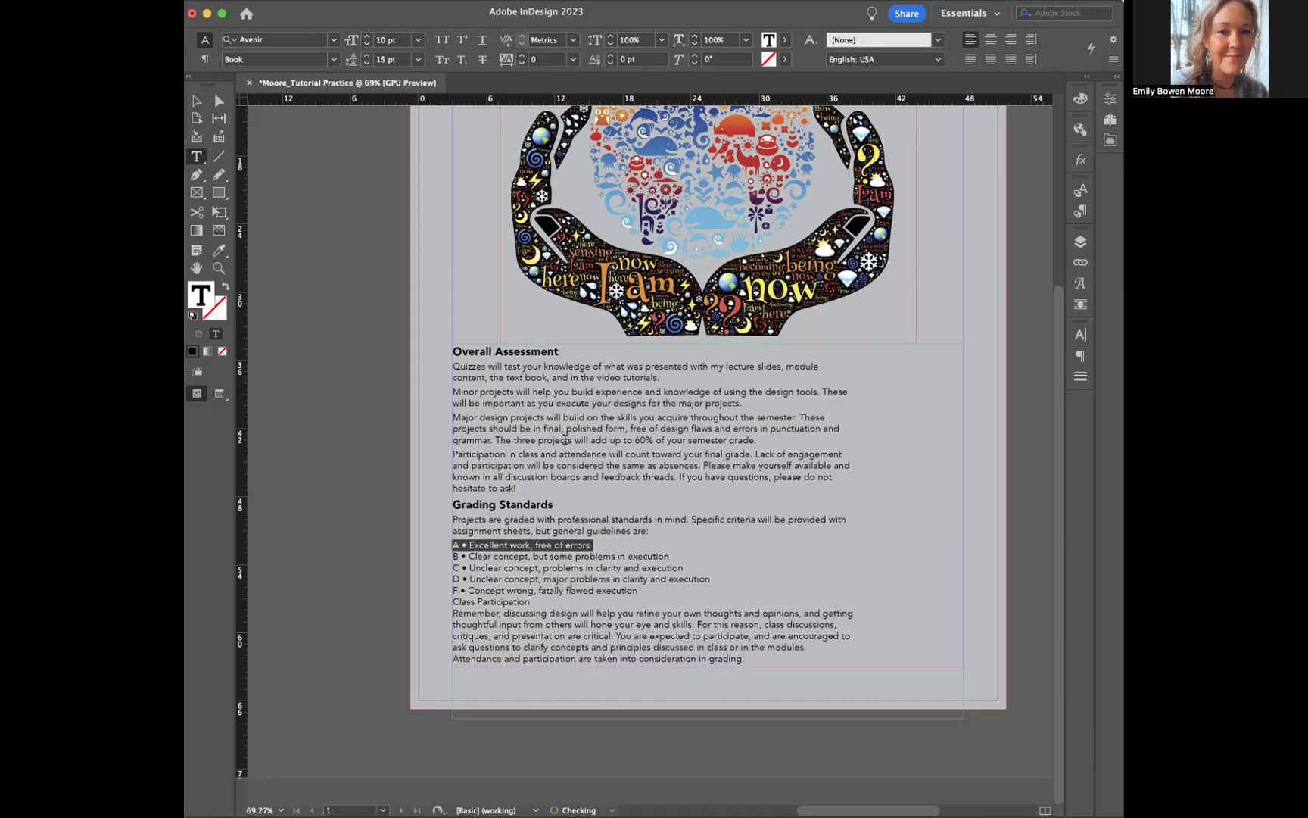
click(511, 632)
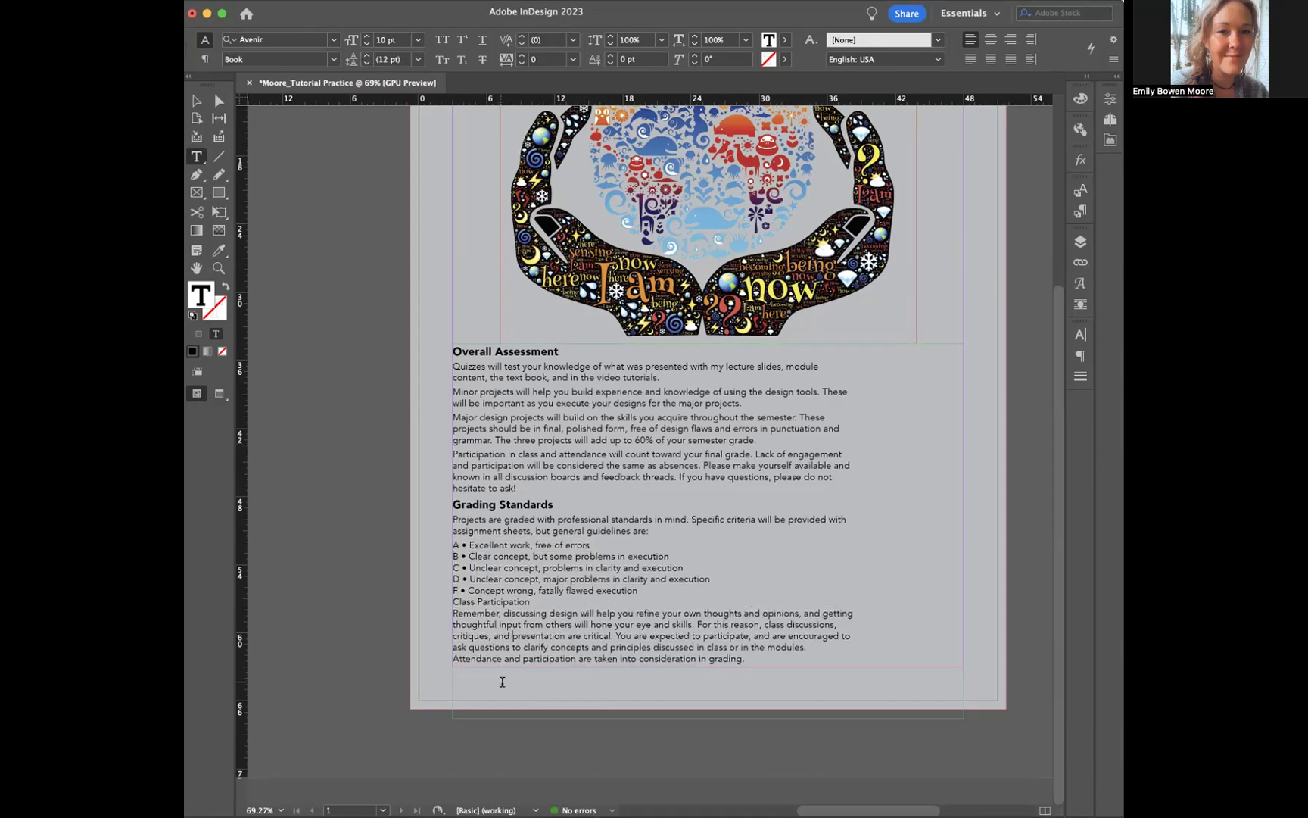
Step: Set the leading of the Class Participation heading to 18 pt, matching the Grading Standards heading
triple_click(499, 596)
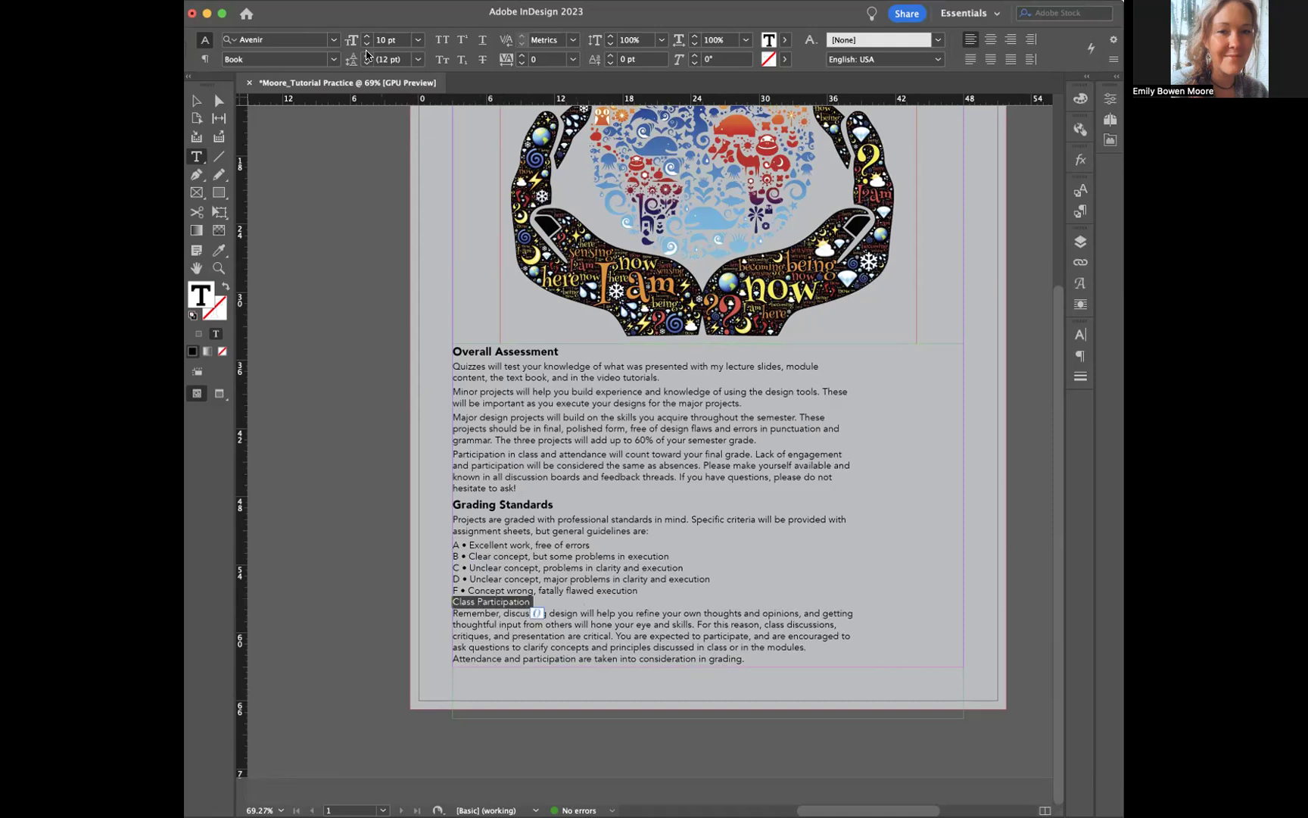
click(475, 503)
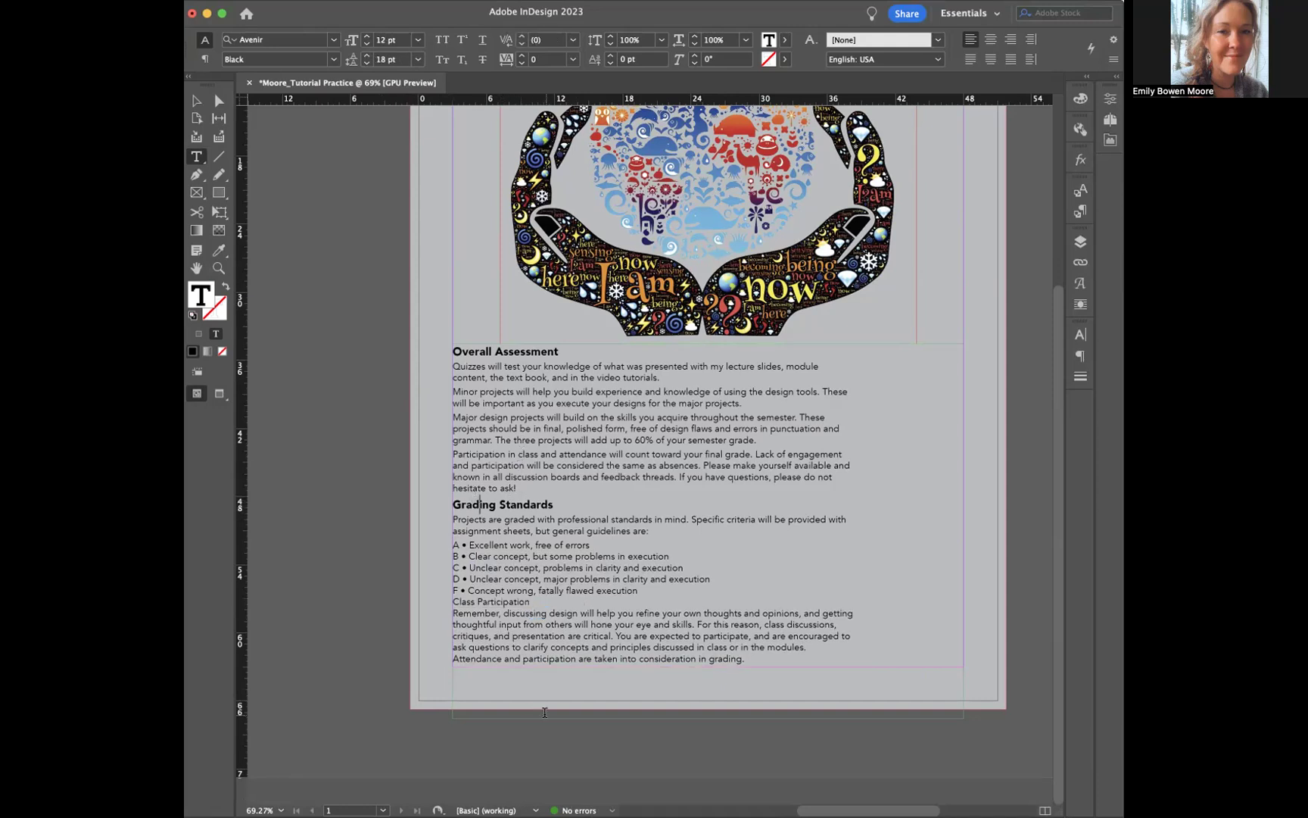
triple_click(526, 603)
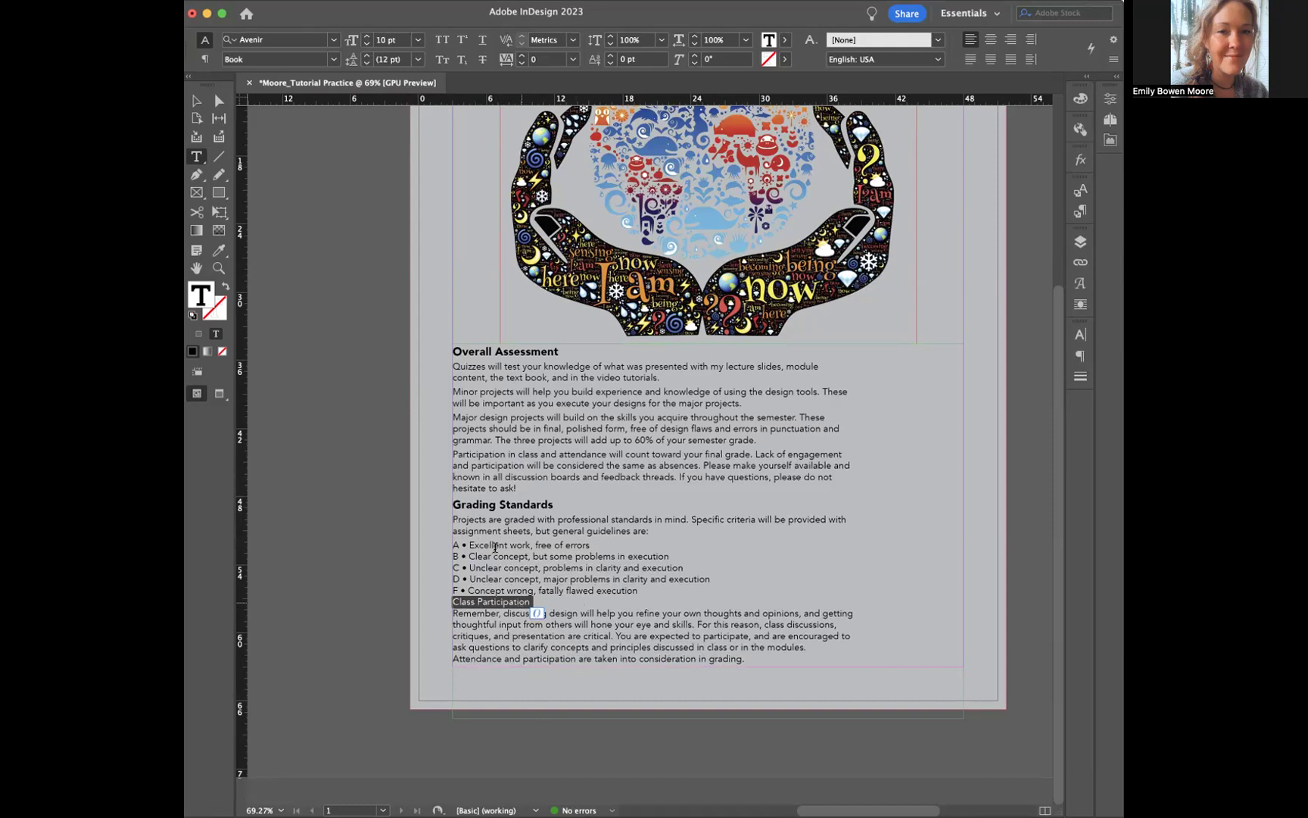
click(384, 61)
text(18)
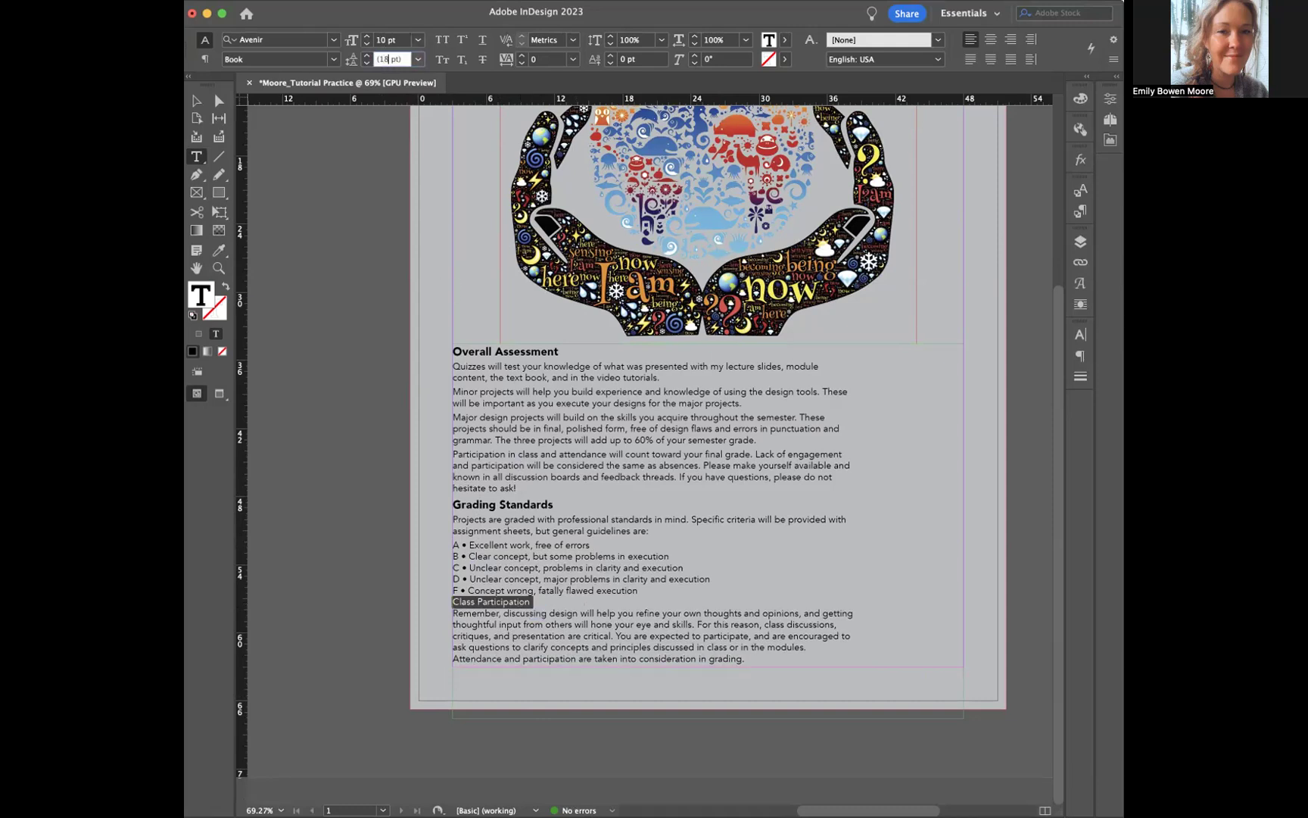
key(Return)
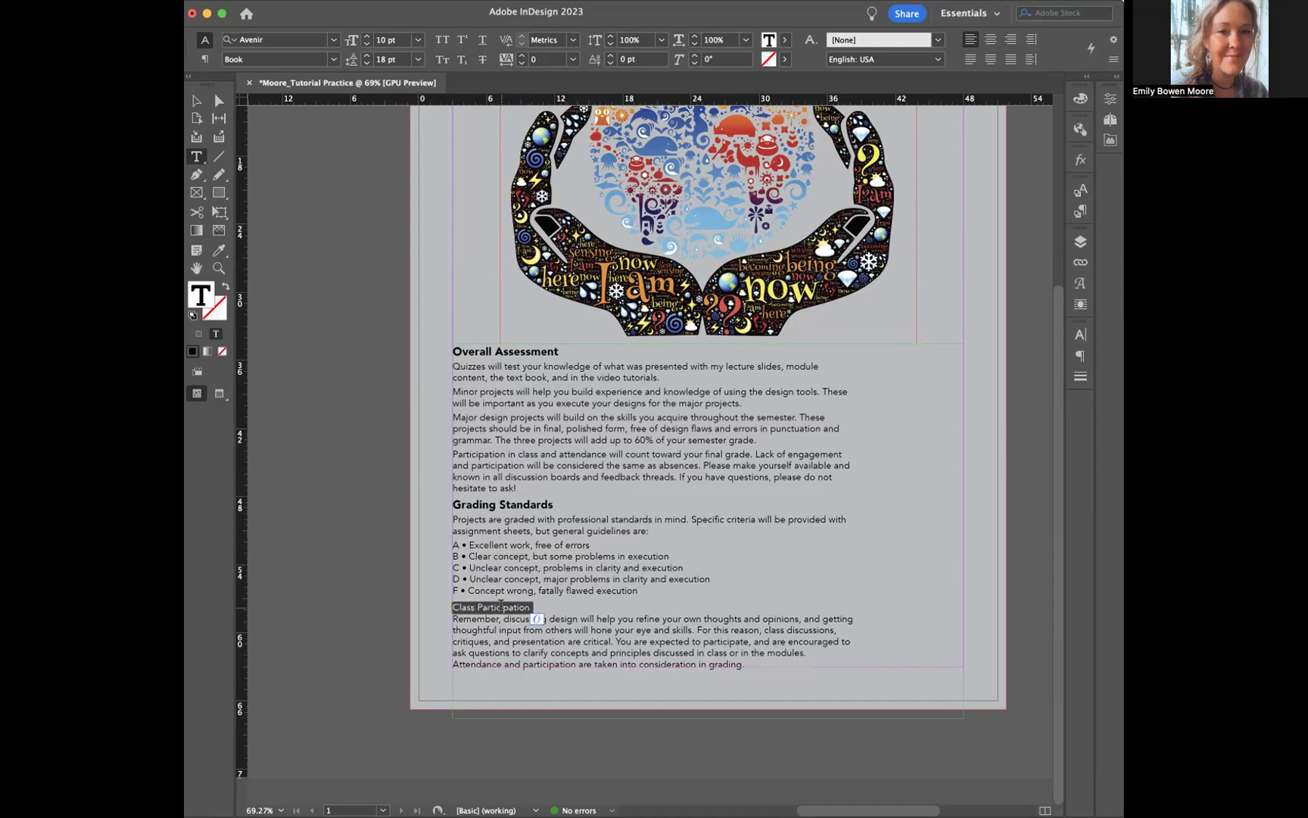
Step: Set the Class Participation heading to the Black font style at 12 pt
click(333, 59)
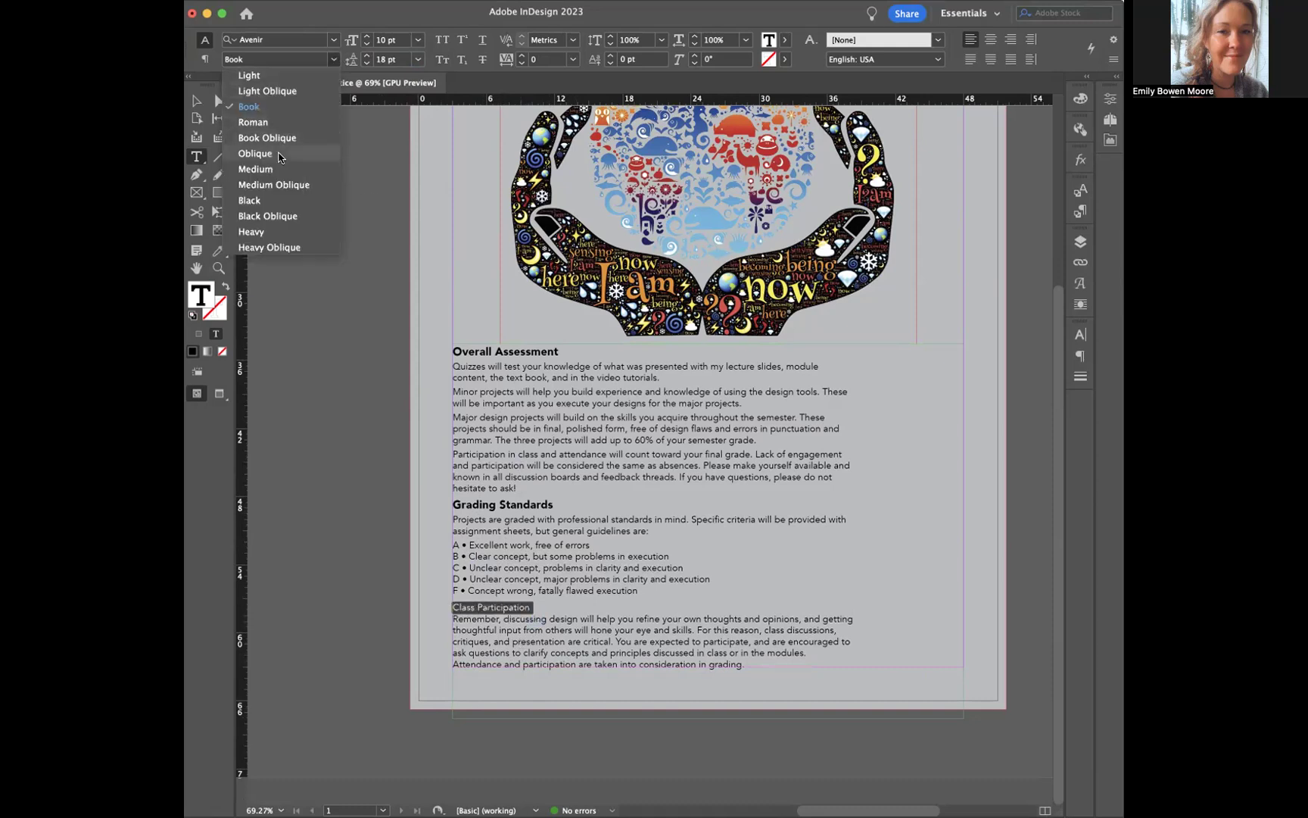
click(273, 200)
click(366, 37)
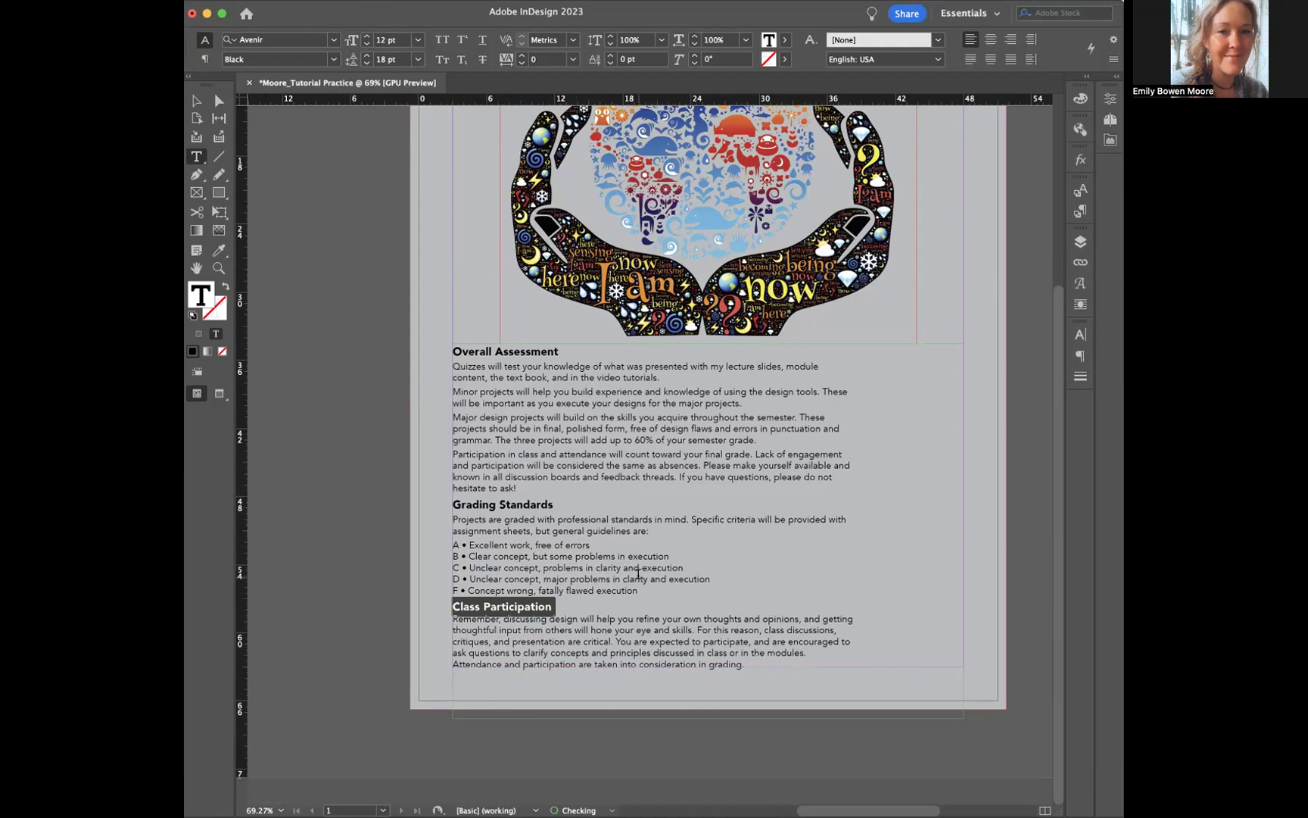
Step: Set the leading of the first line of the paragraph under Class Participation to 15 pt
triple_click(552, 618)
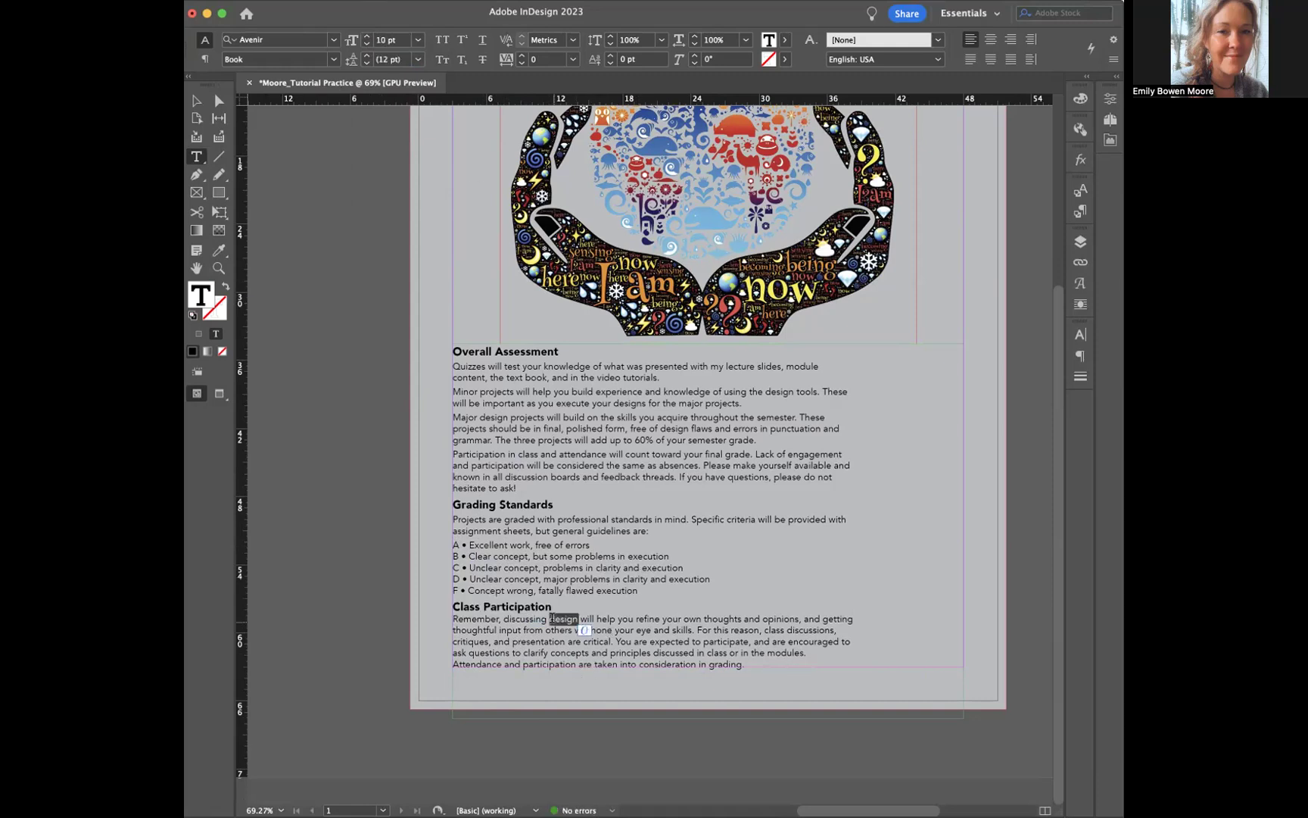
click(367, 55)
click(367, 55)
click(367, 55)
click(517, 552)
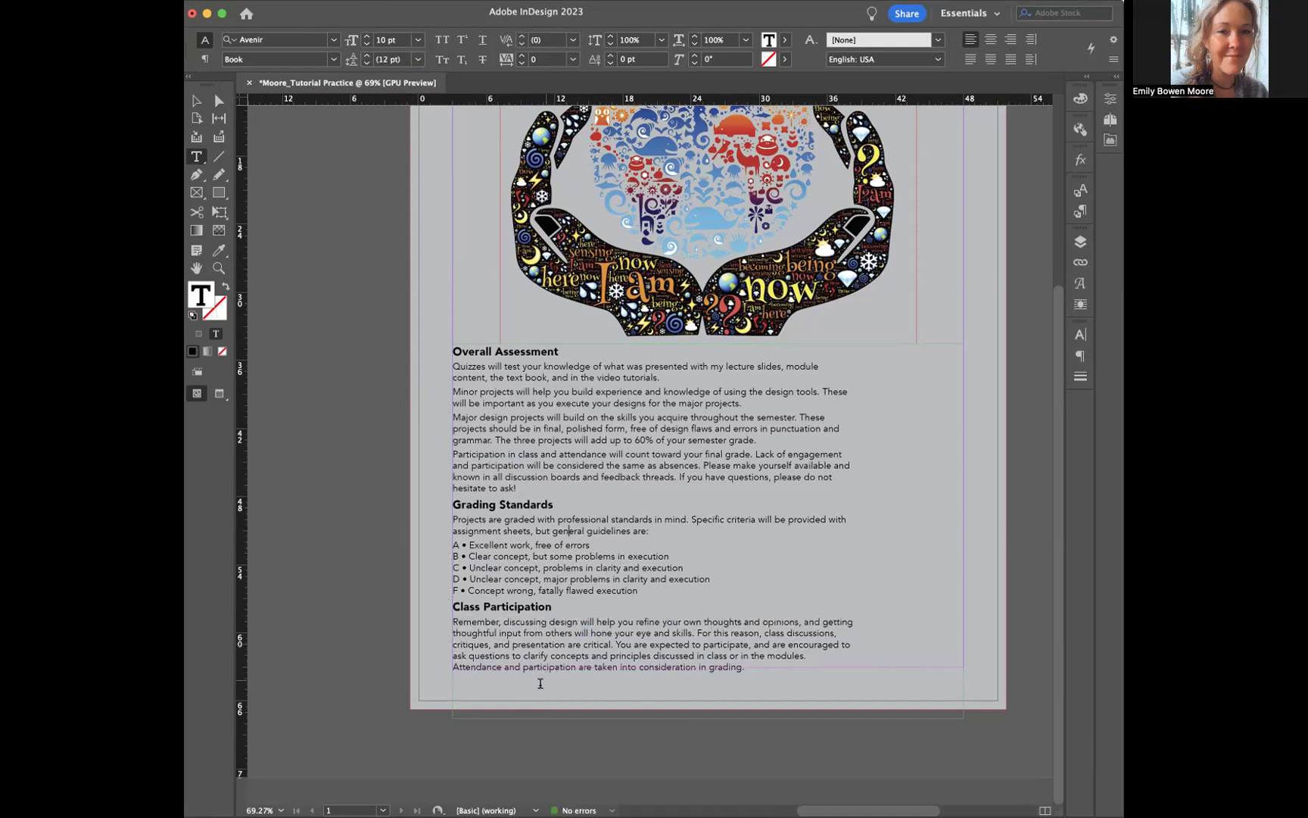
Step: Nudge the text frame up to a Y position of 34p1.573 so its last line sits within the lower margin
key(Escape)
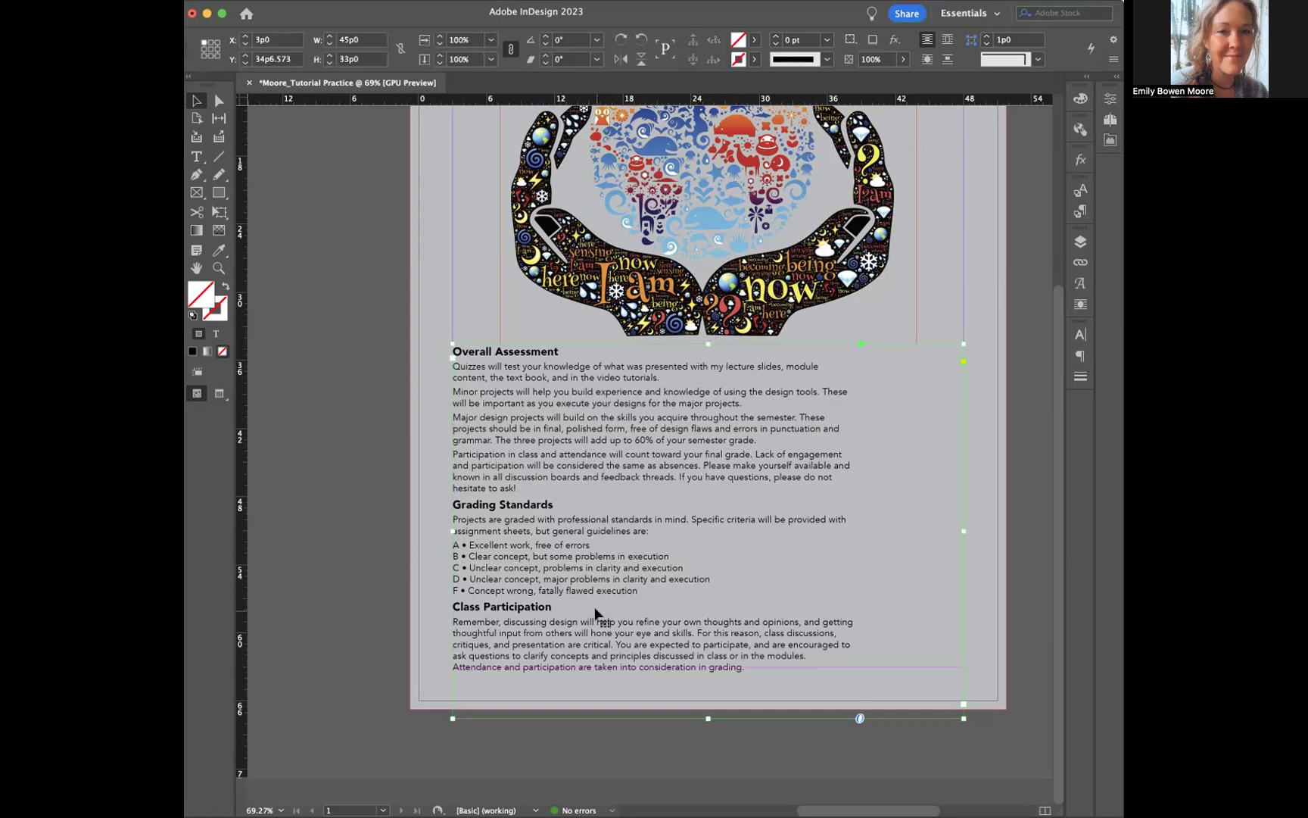
key(Up)
key(Up)
key(Up)
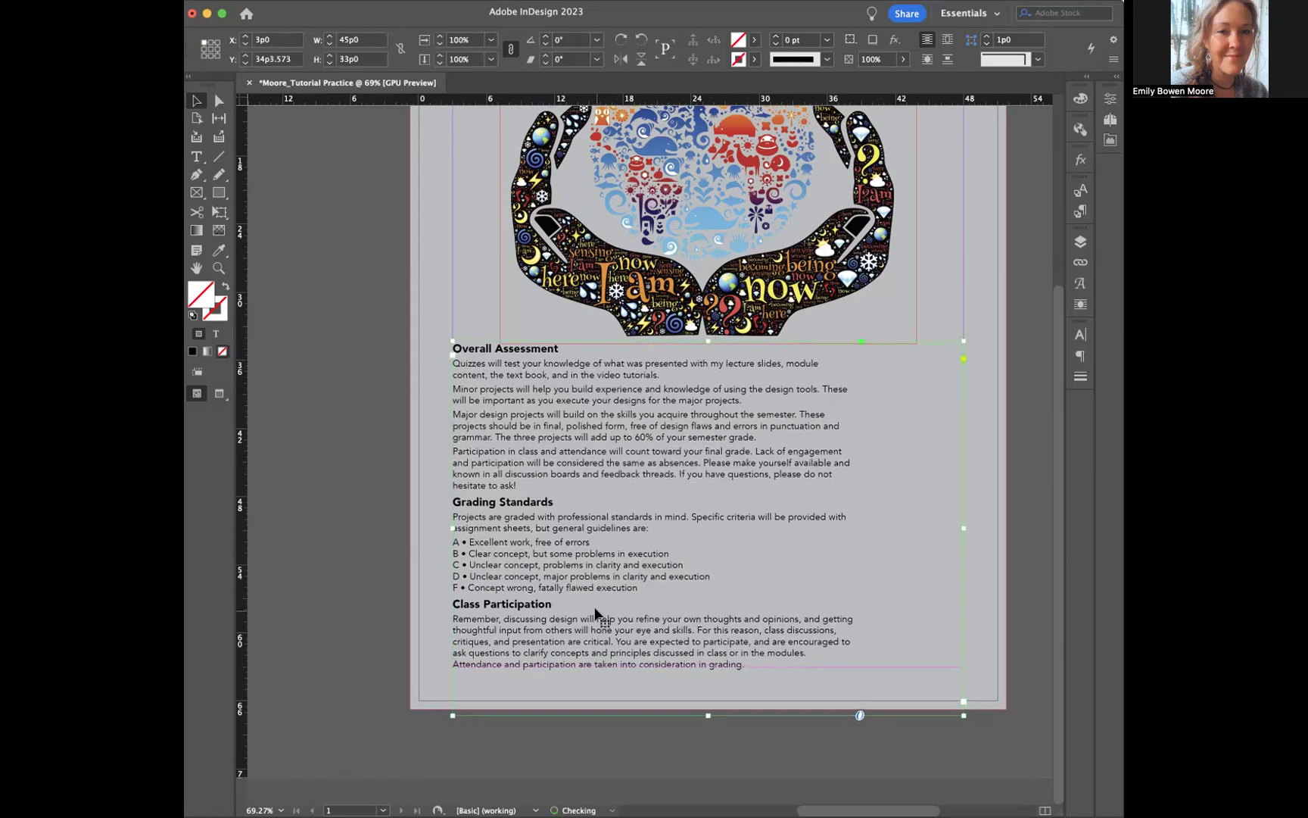
key(Up)
key(Up)
key(Down)
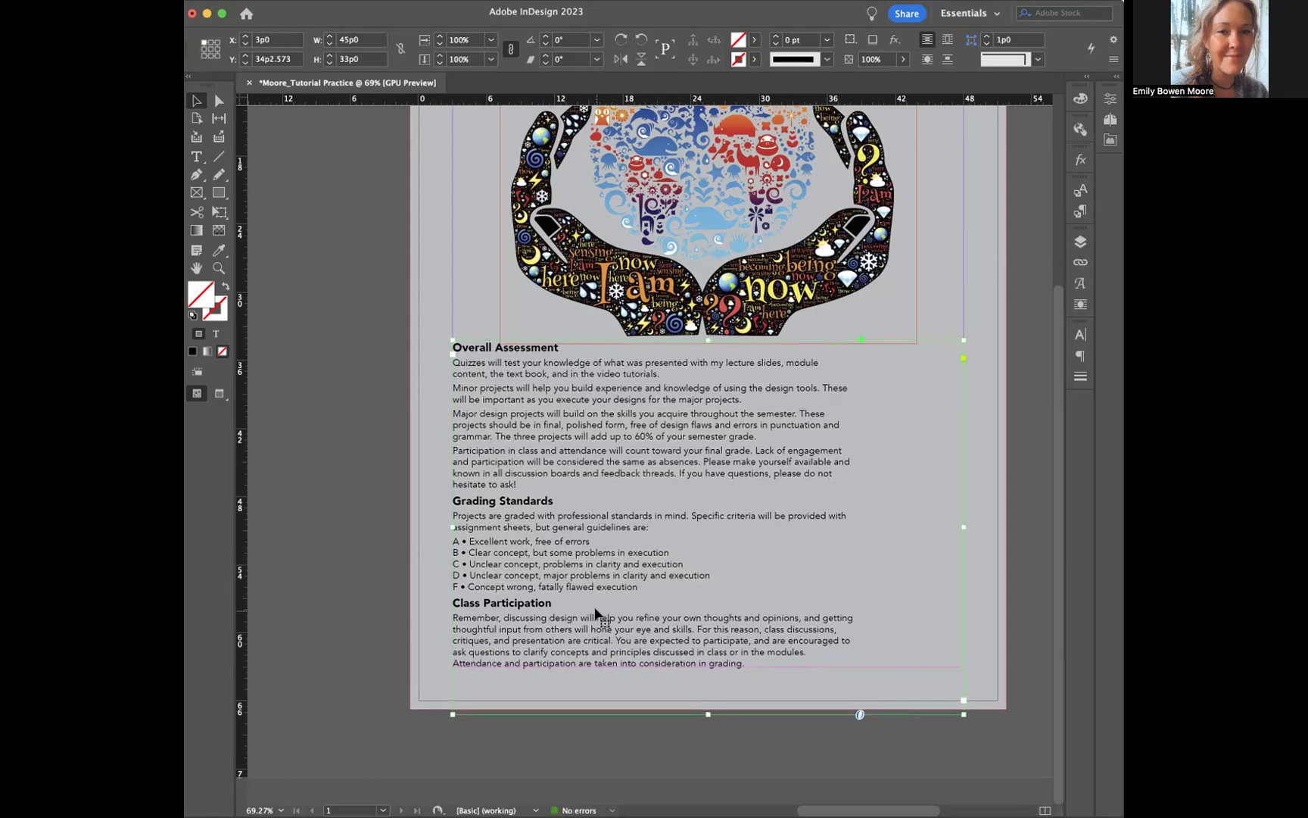
key(Up)
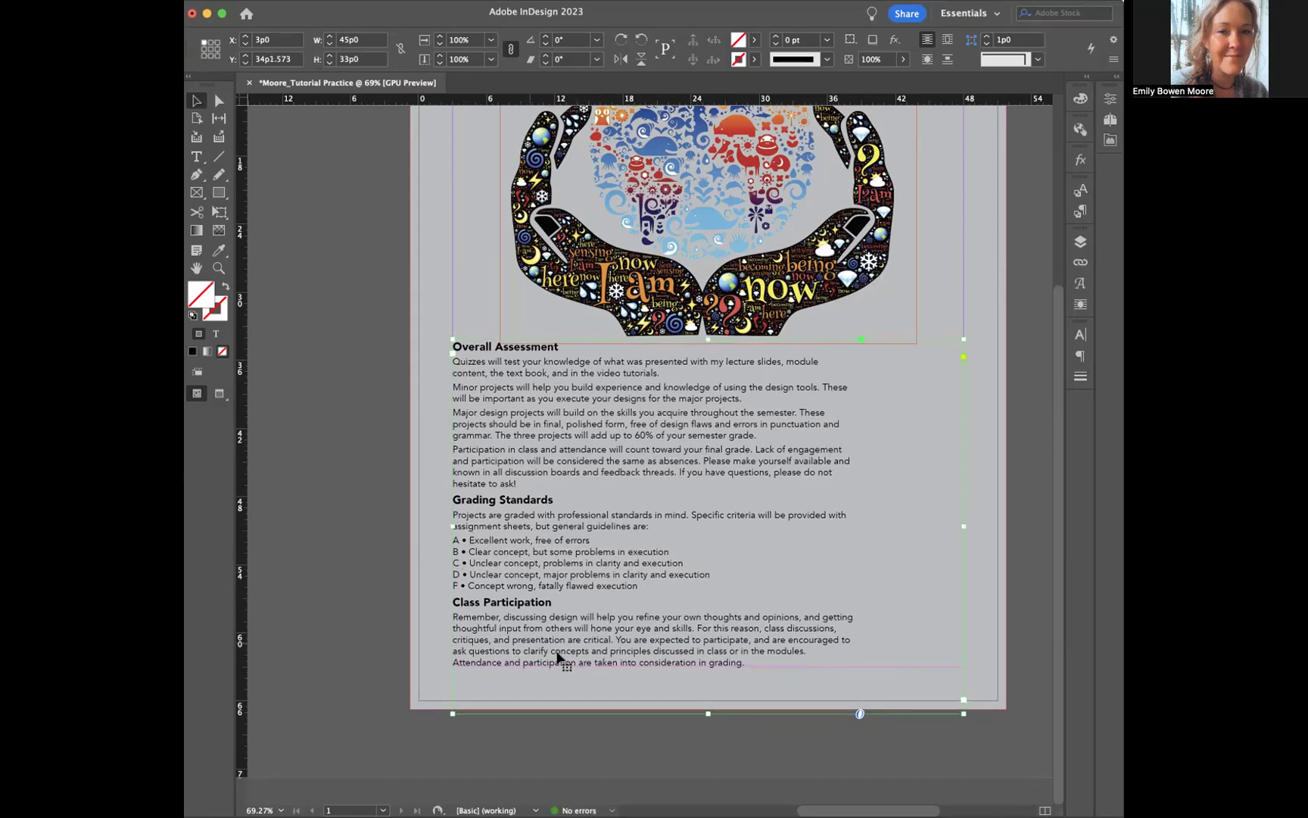
scroll(478, 667, up, 2)
scroll(478, 664, up, 2)
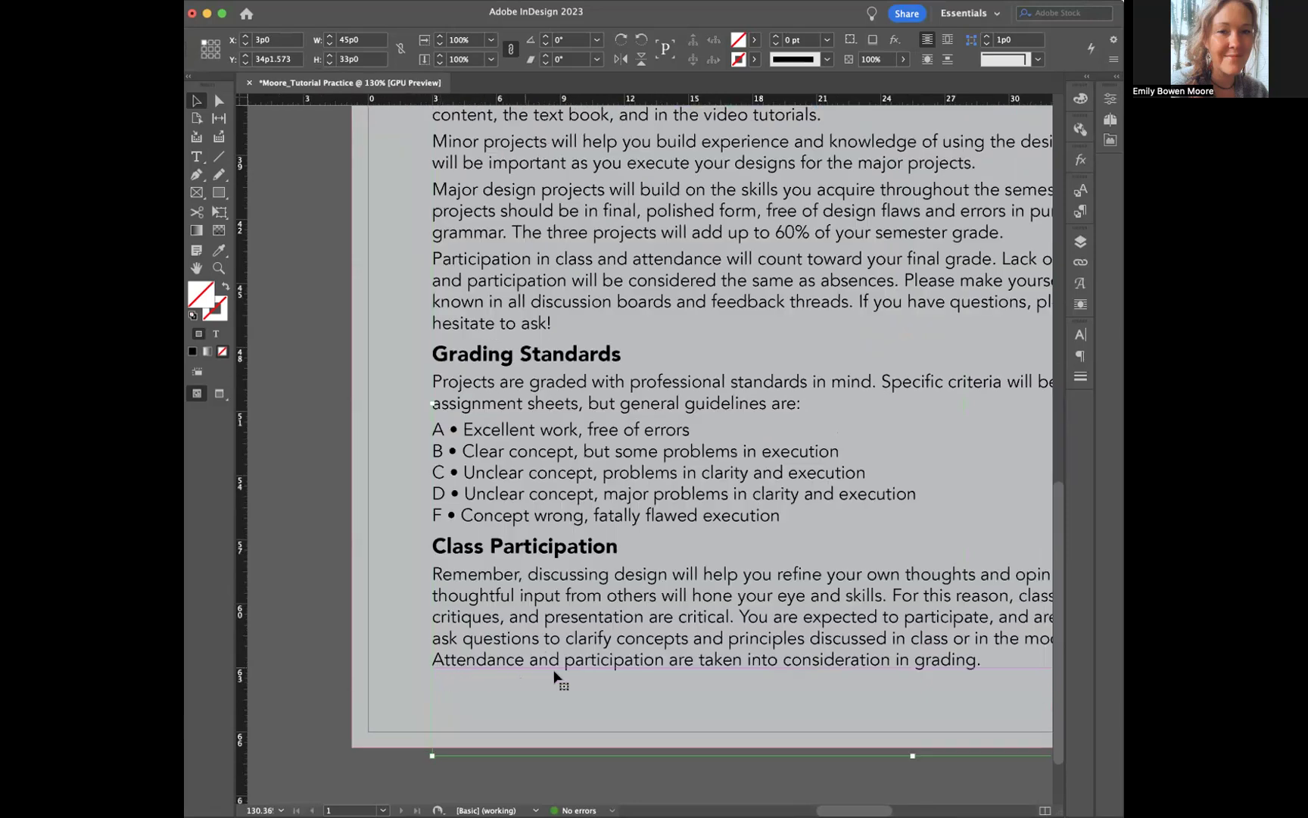
scroll(555, 677, down, 3)
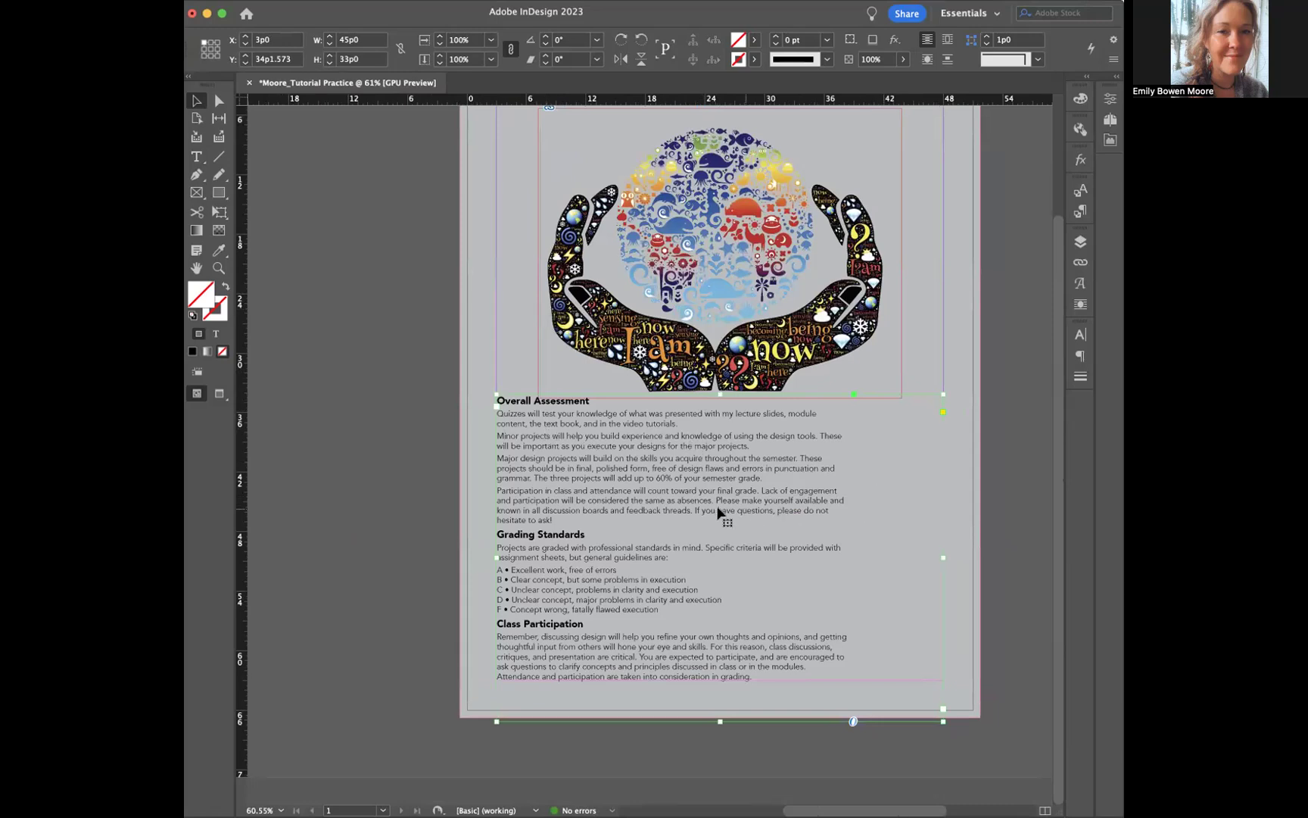
double_click(536, 427)
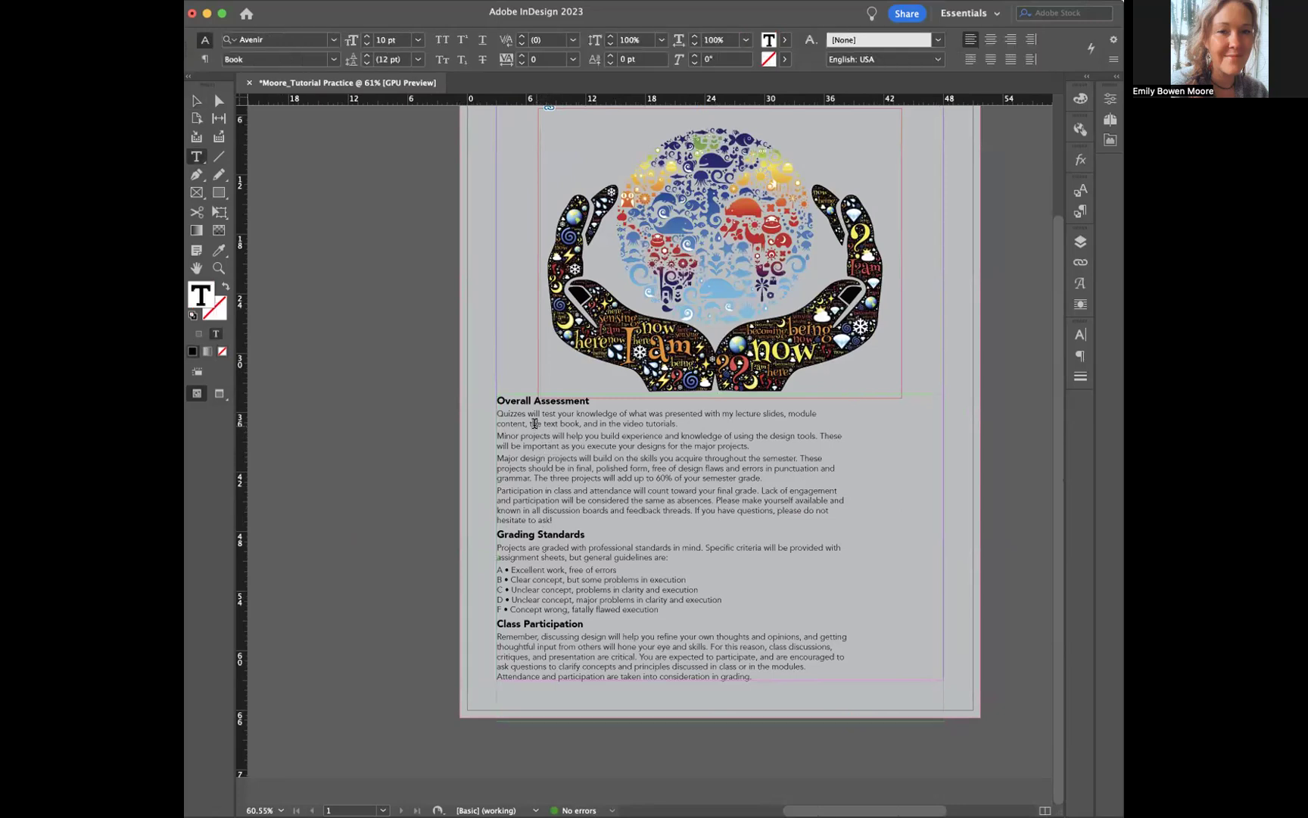
double_click(523, 422)
click(574, 411)
click(594, 445)
scroll(579, 428, up, 1)
scroll(578, 427, right, 3)
scroll(578, 427, up, 1)
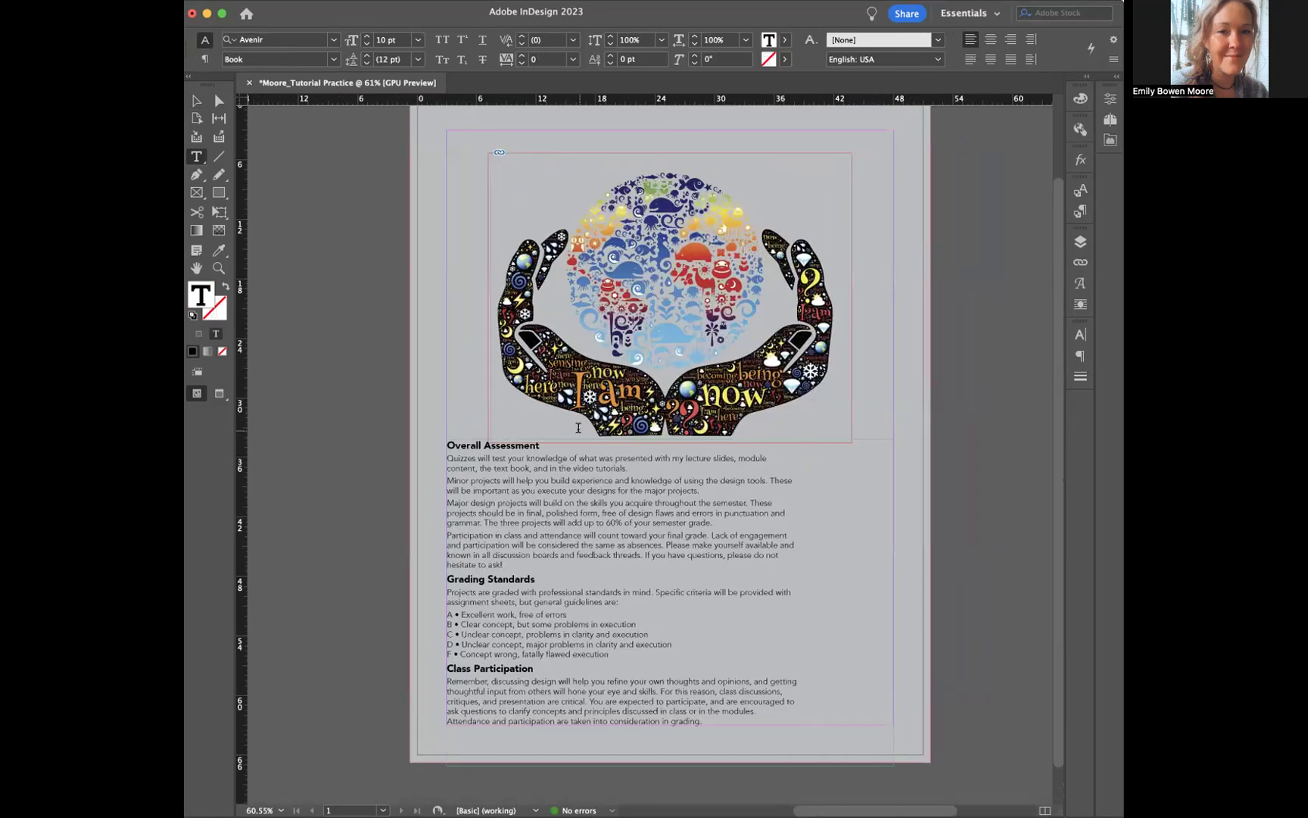
Step: Unlock Layer 2 and move the framed hands image up to a Y position of 4p6
super+click(388, 212)
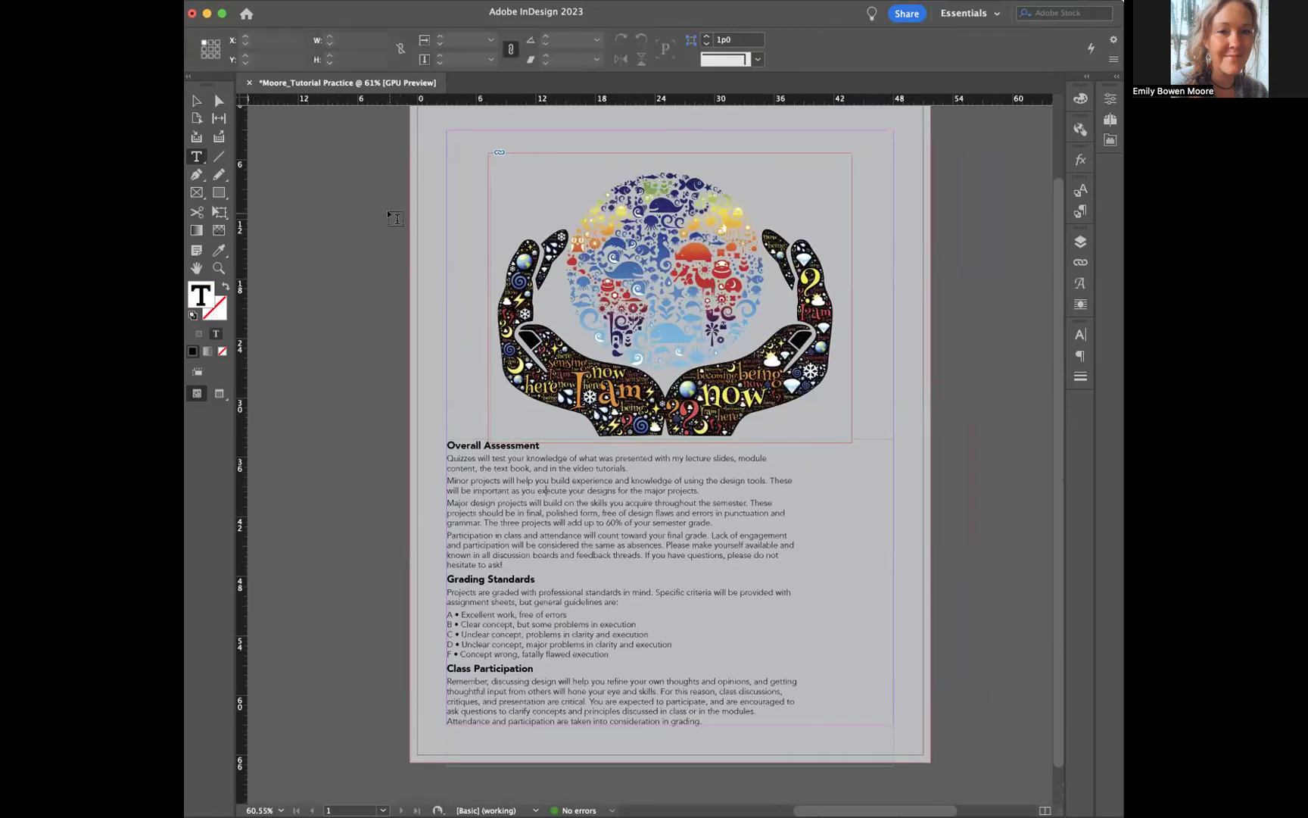
key(v)
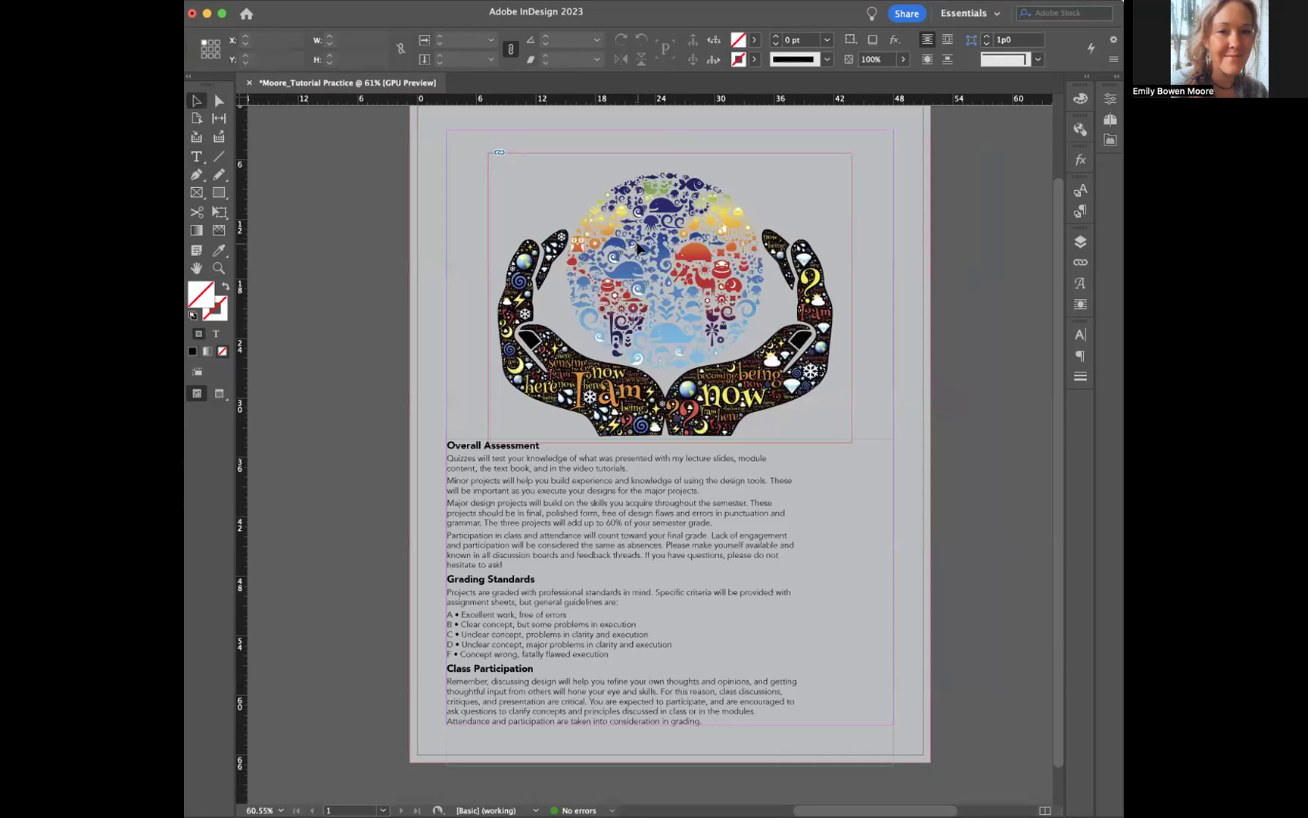
click(1080, 242)
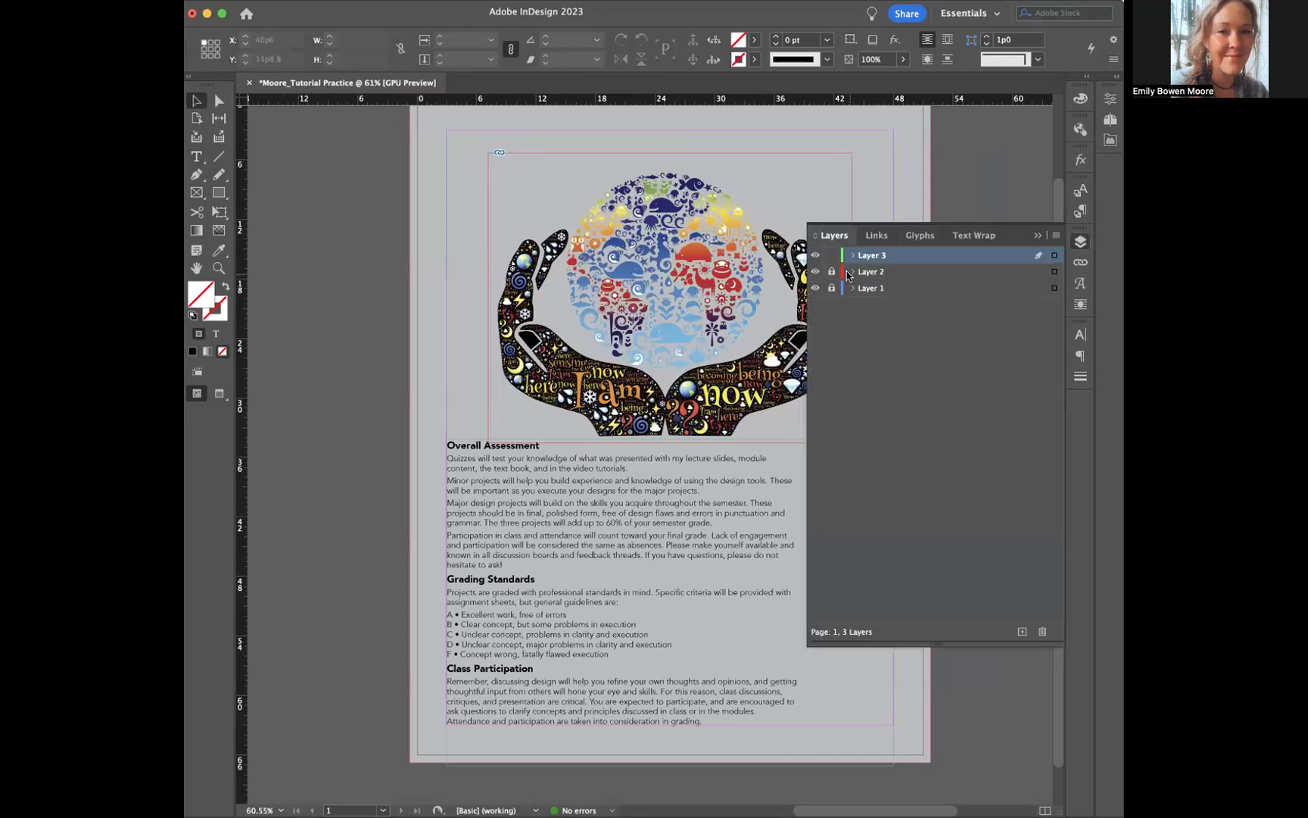
drag(688, 275, 689, 265)
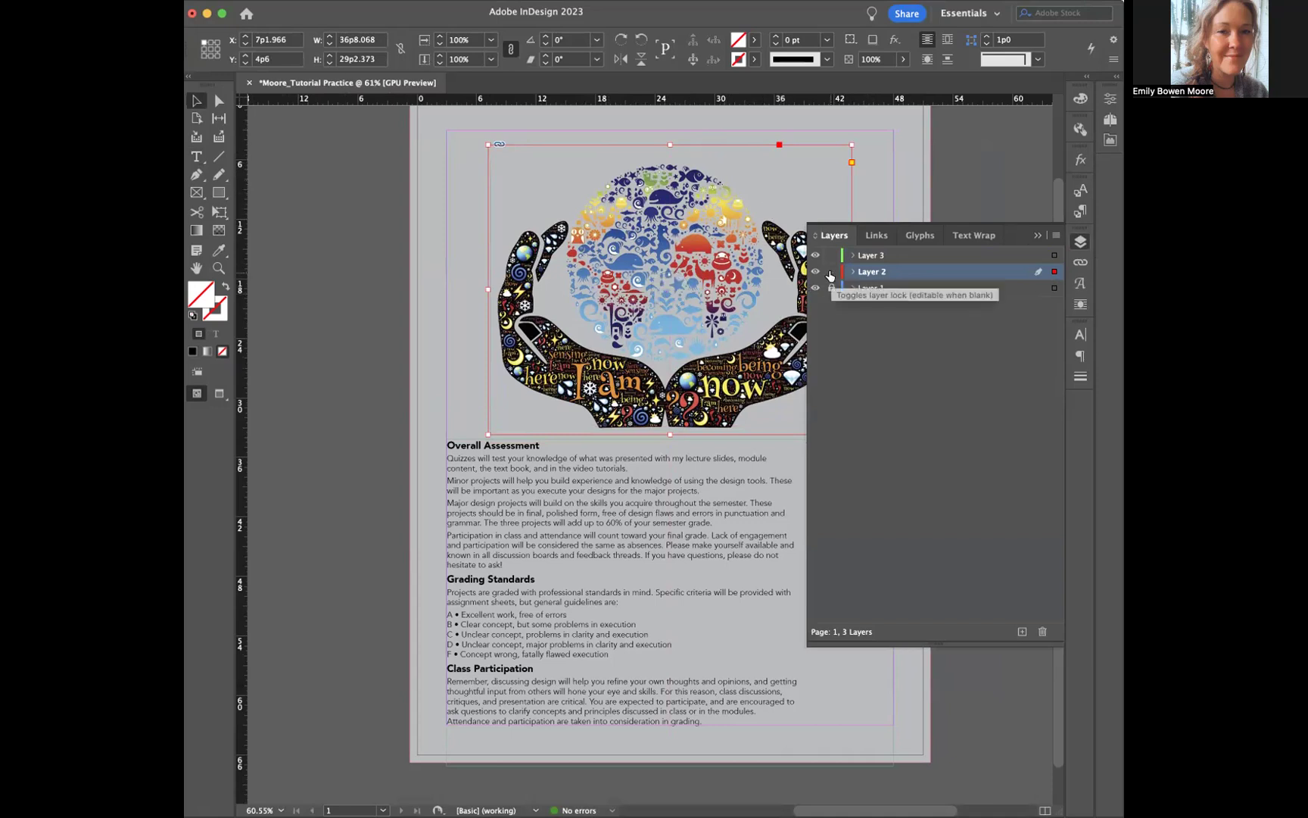
Step: Nudge the text frame up to a Y position of 33p10.573 and lock Layer 2 again
click(519, 491)
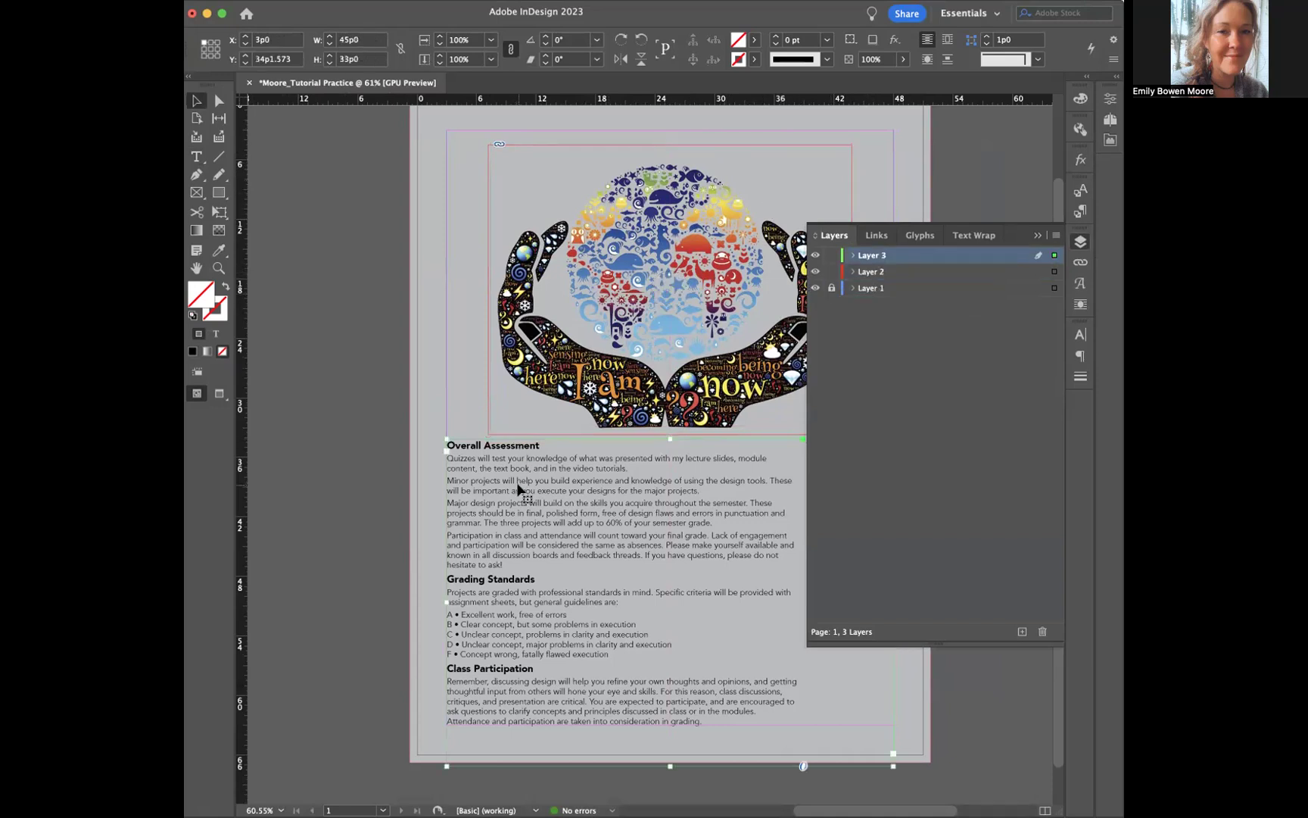
key(Up)
key(Up)
key(Up)
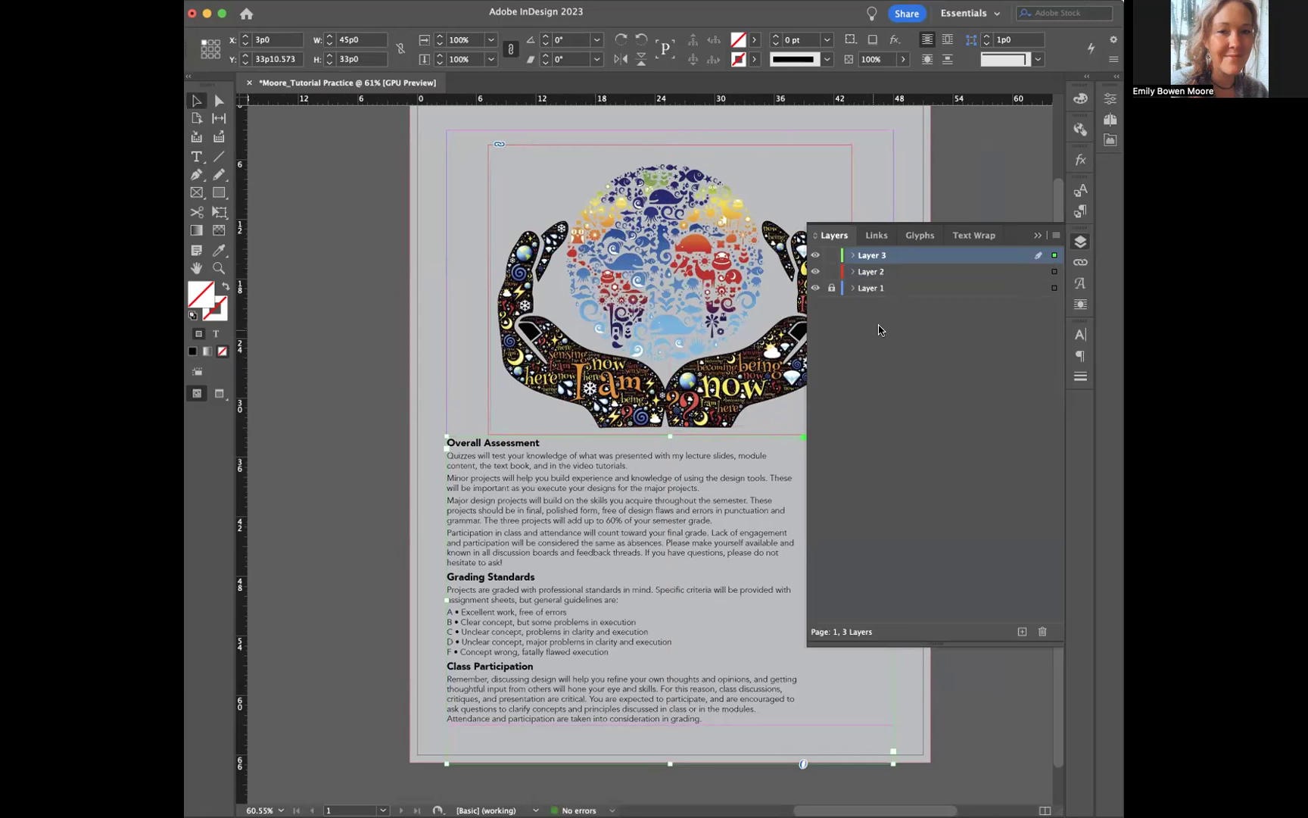
click(832, 271)
click(341, 424)
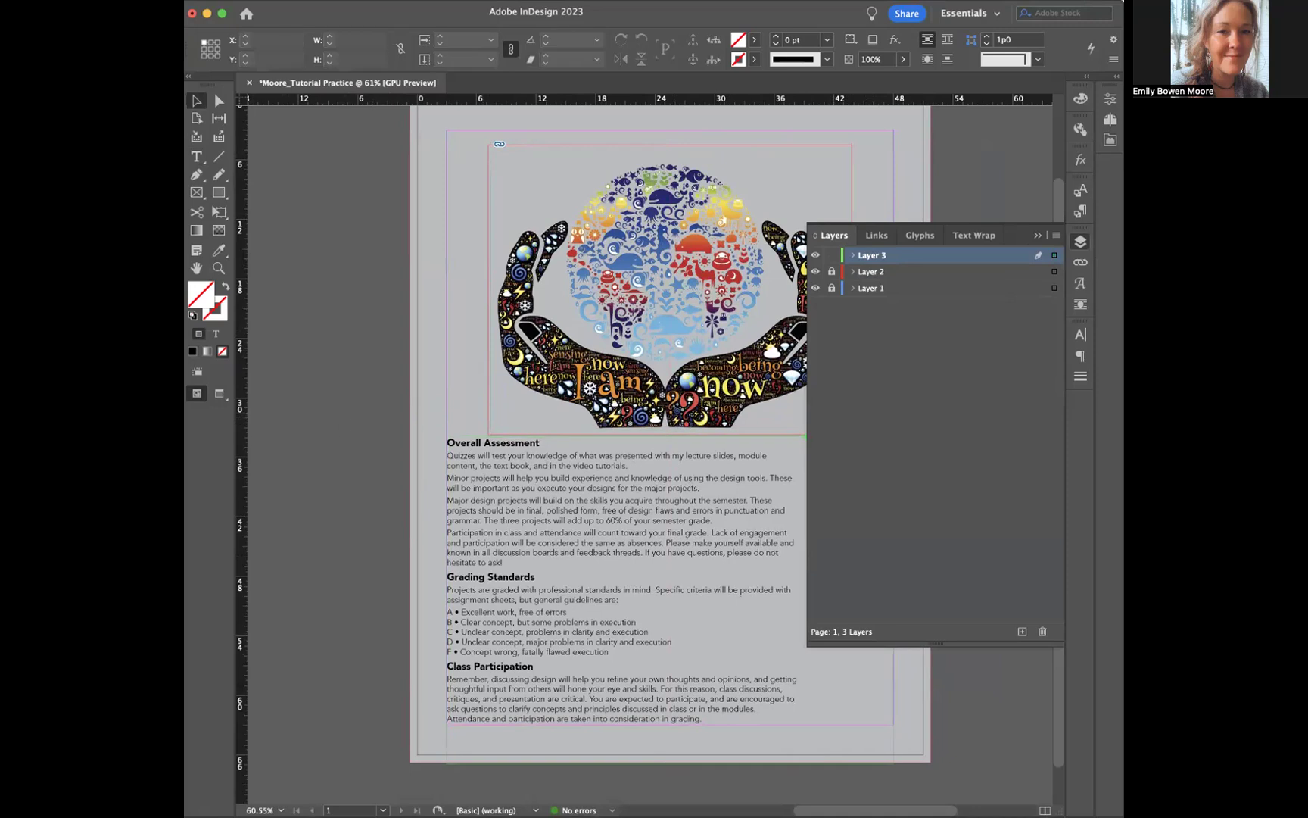
key(super+Tab)
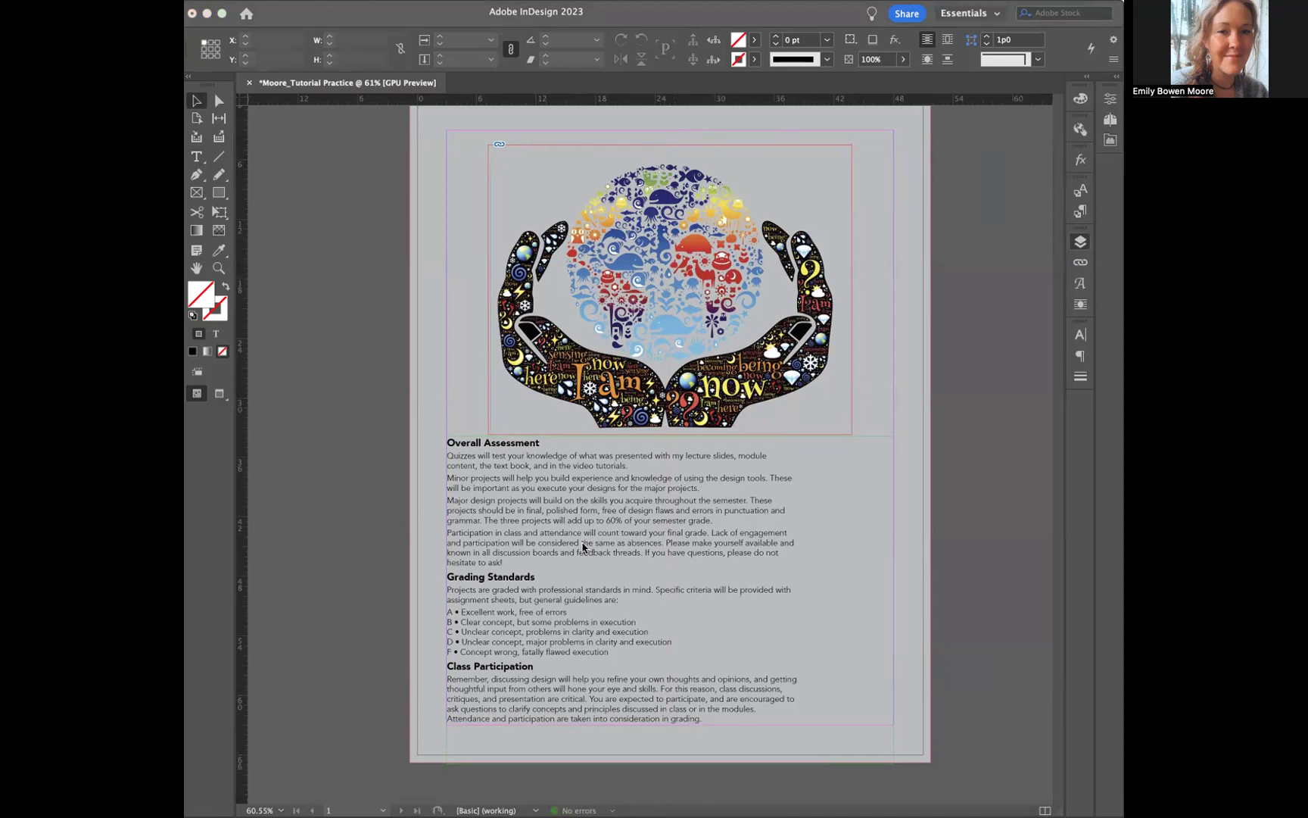
click(507, 633)
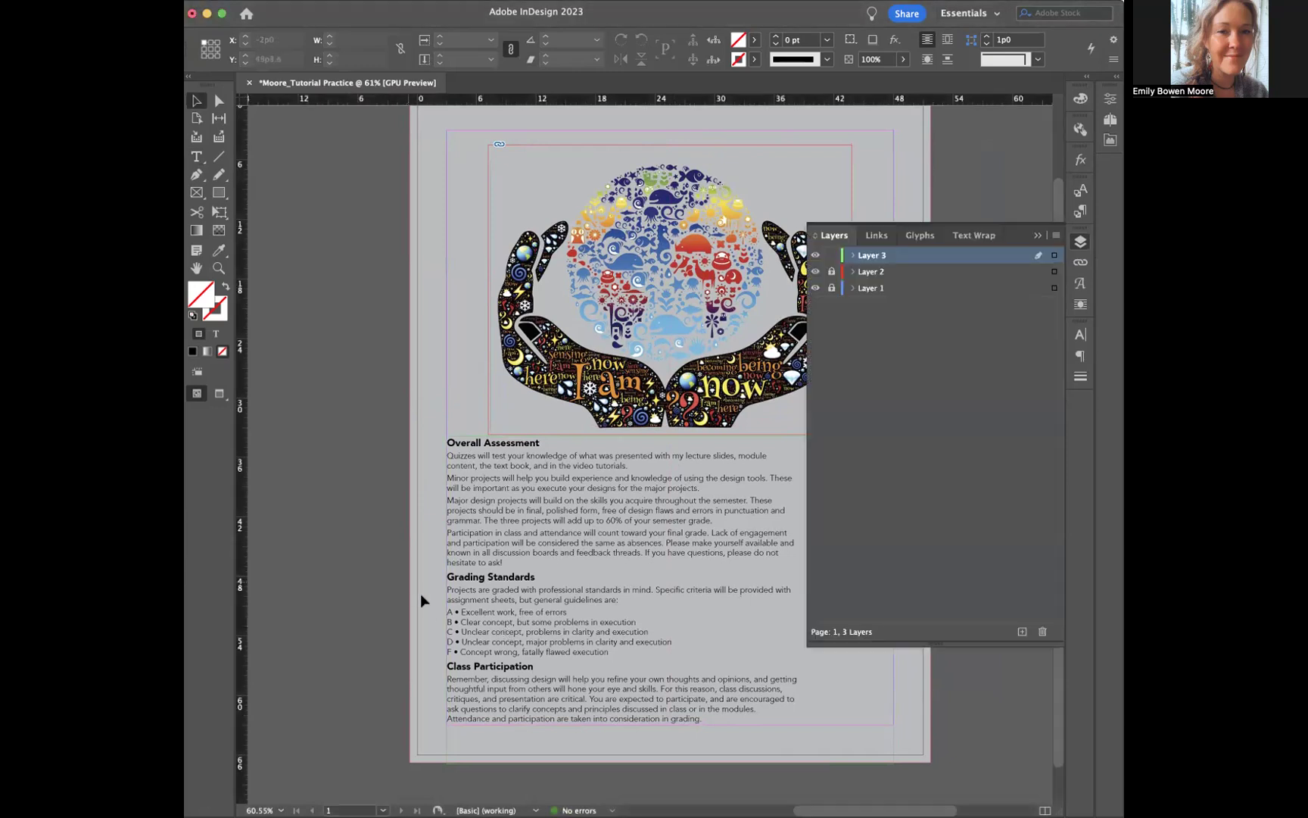
Step: Select the five grade lines A to F under Grading Standards and show the tab ruler clear of the text
scroll(420, 594, up, 3)
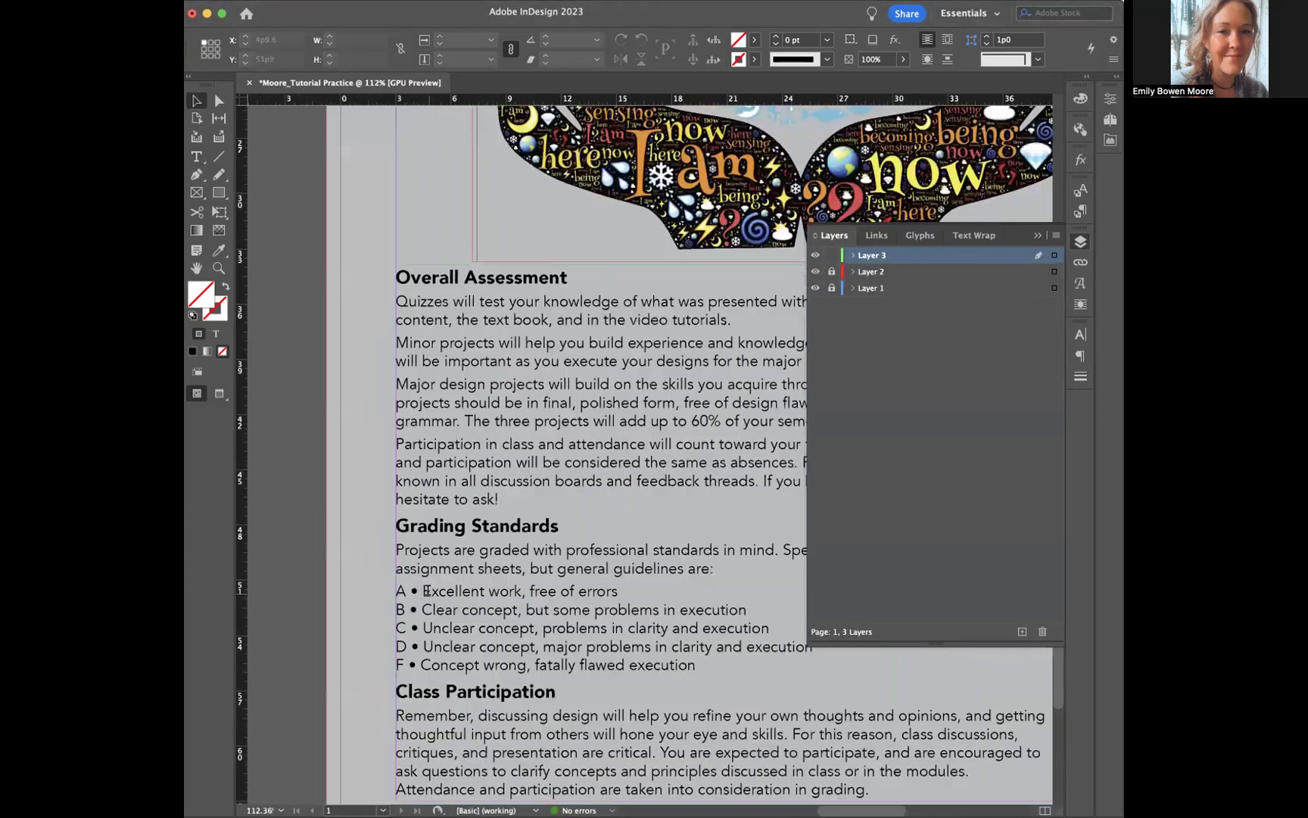
double_click(430, 590)
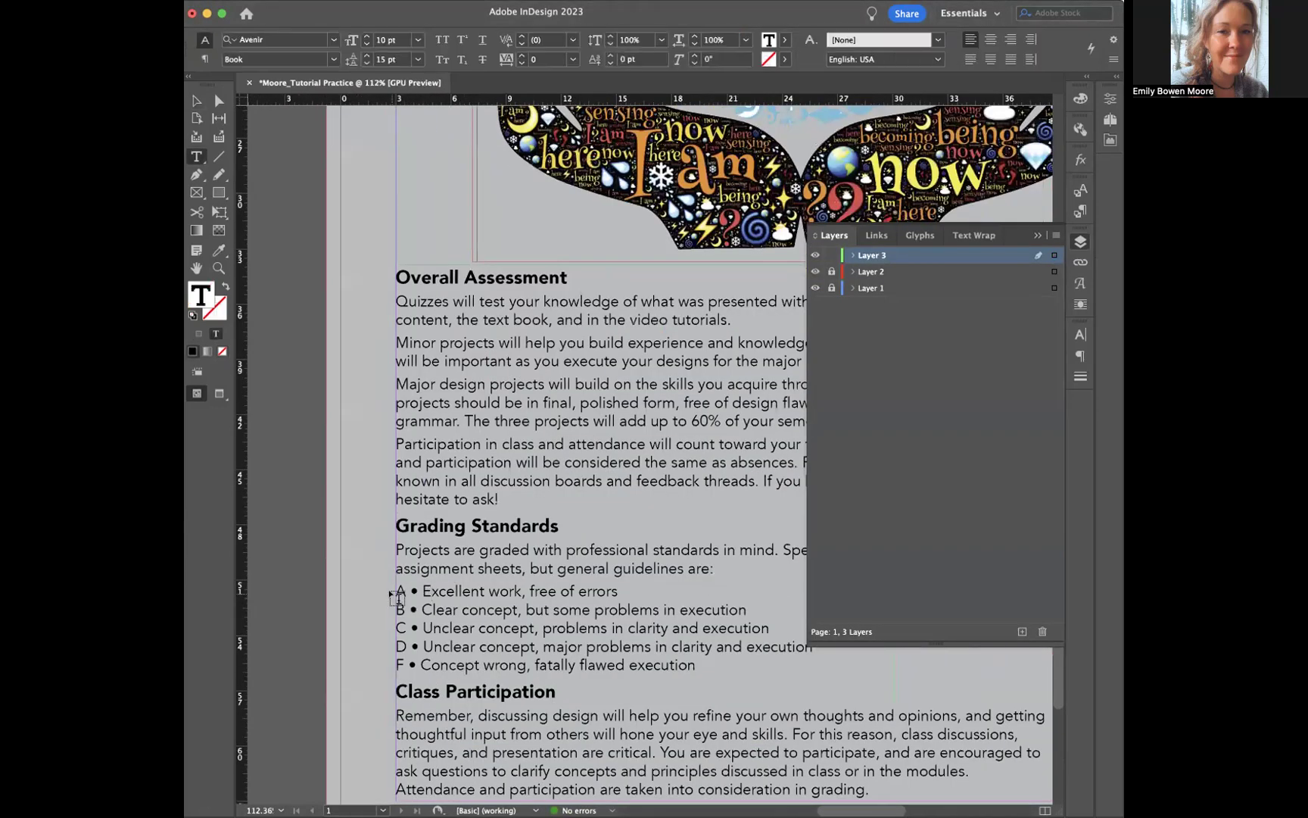
drag(395, 585, 746, 666)
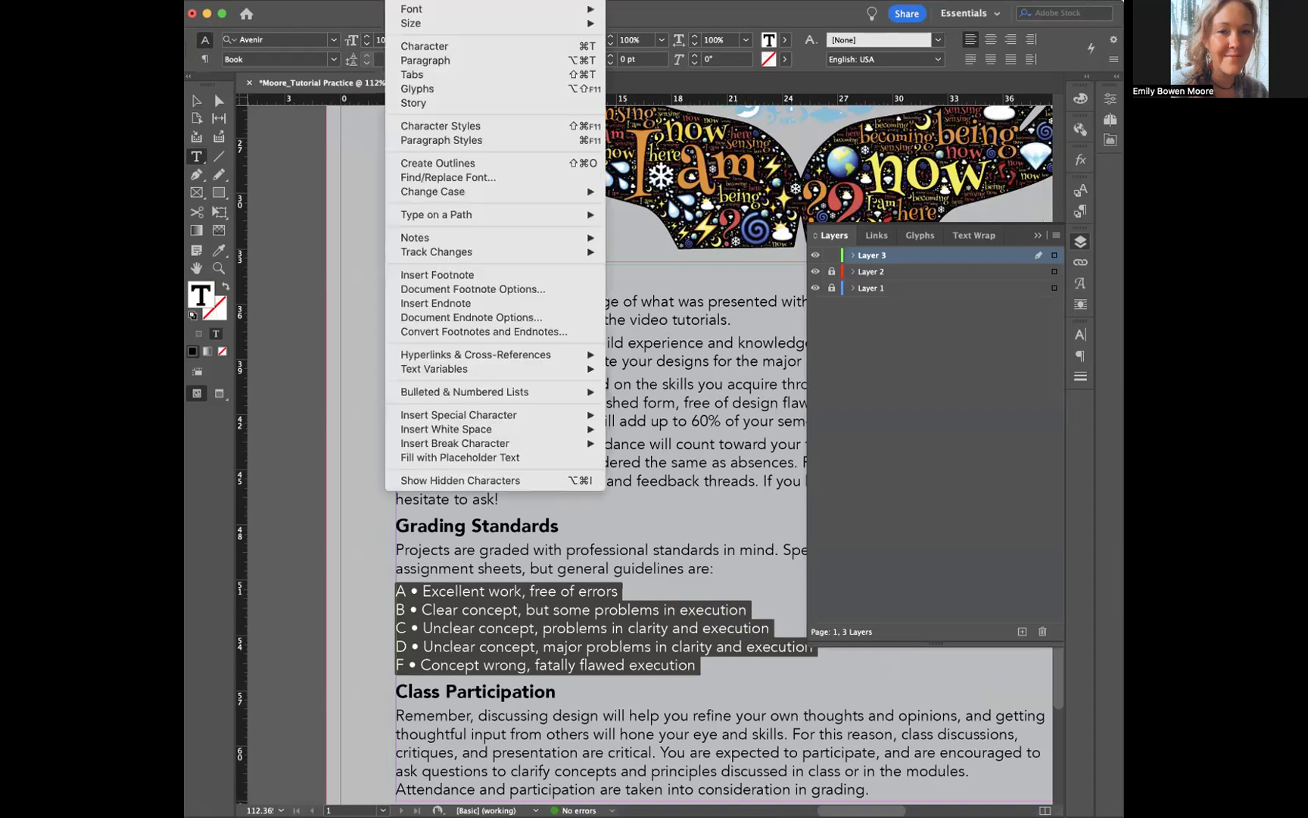
click(409, 76)
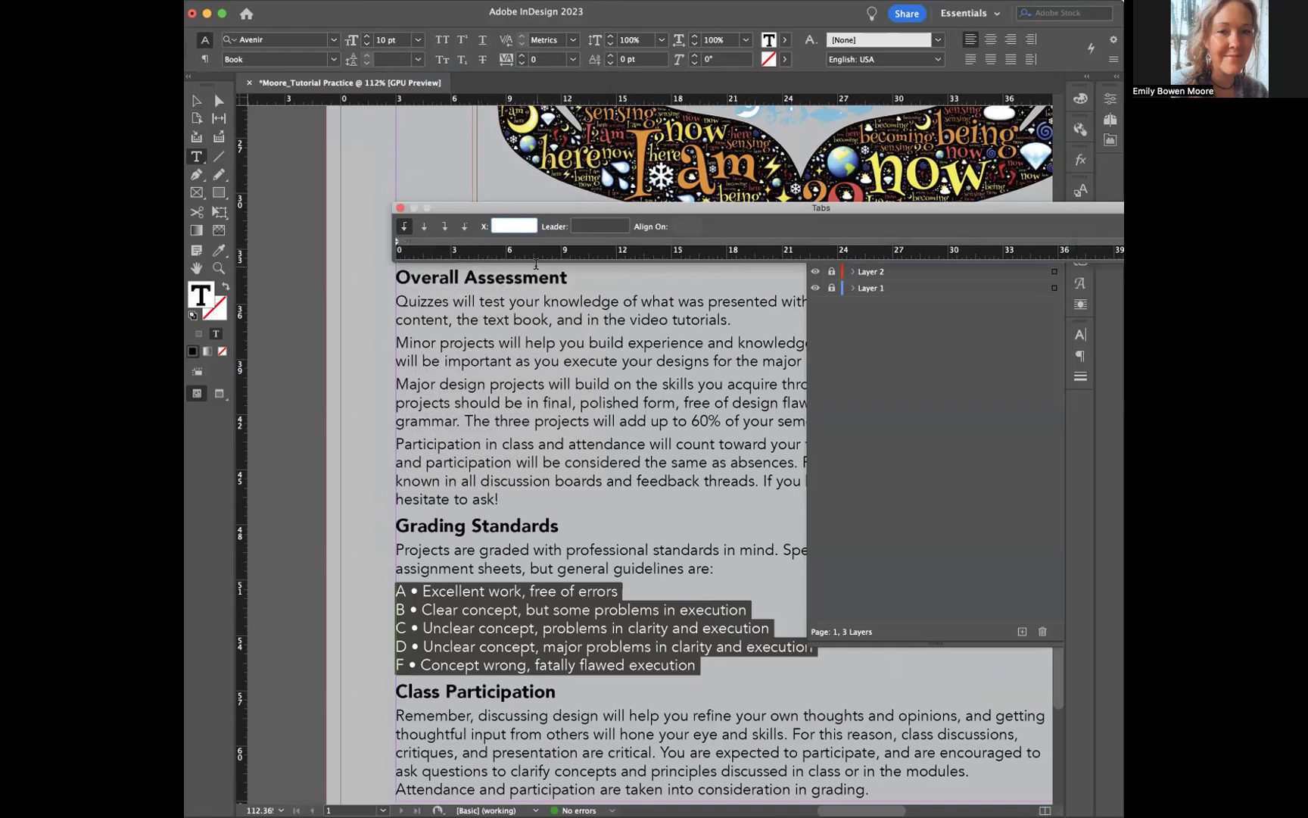
scroll(589, 359, up, 3)
scroll(589, 359, right, 3)
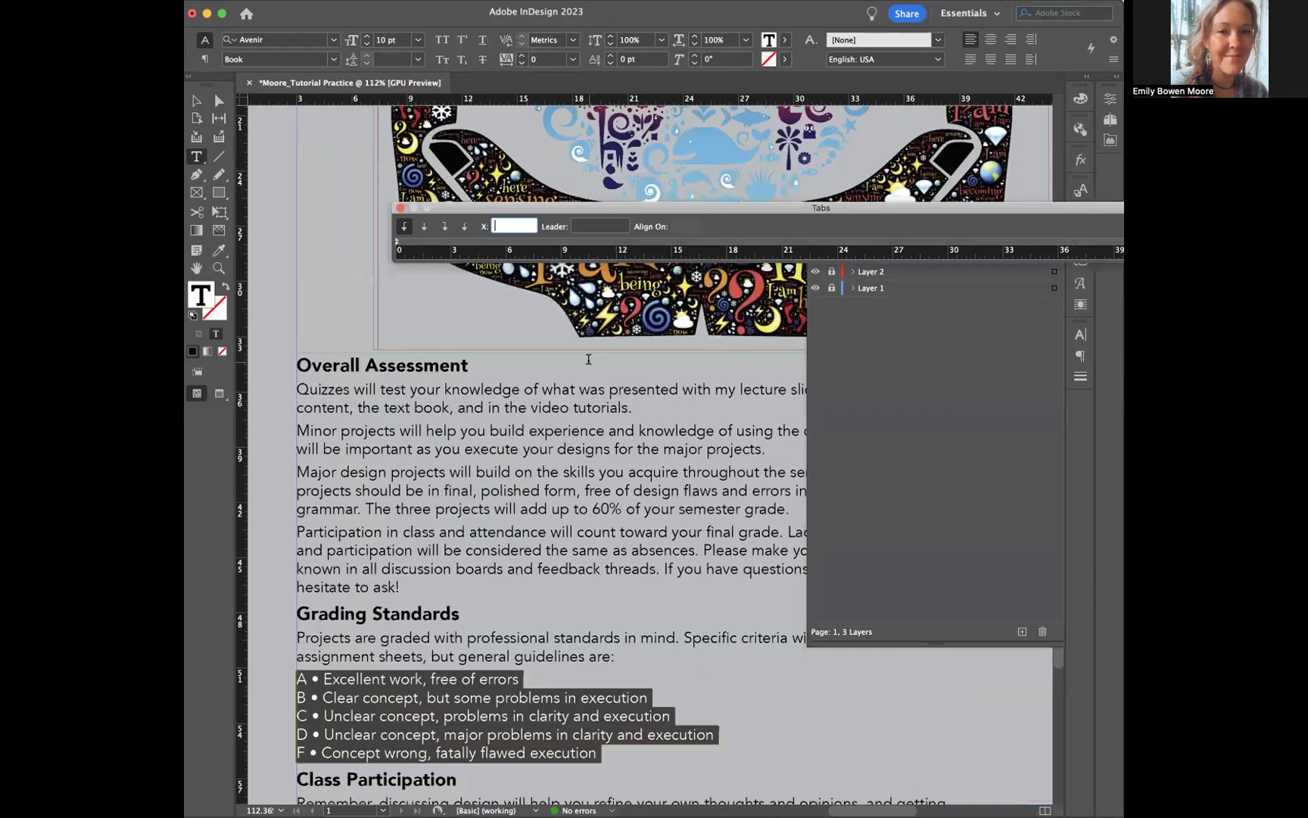
scroll(589, 359, down, 2)
scroll(590, 359, left, 2)
scroll(589, 359, left, 1)
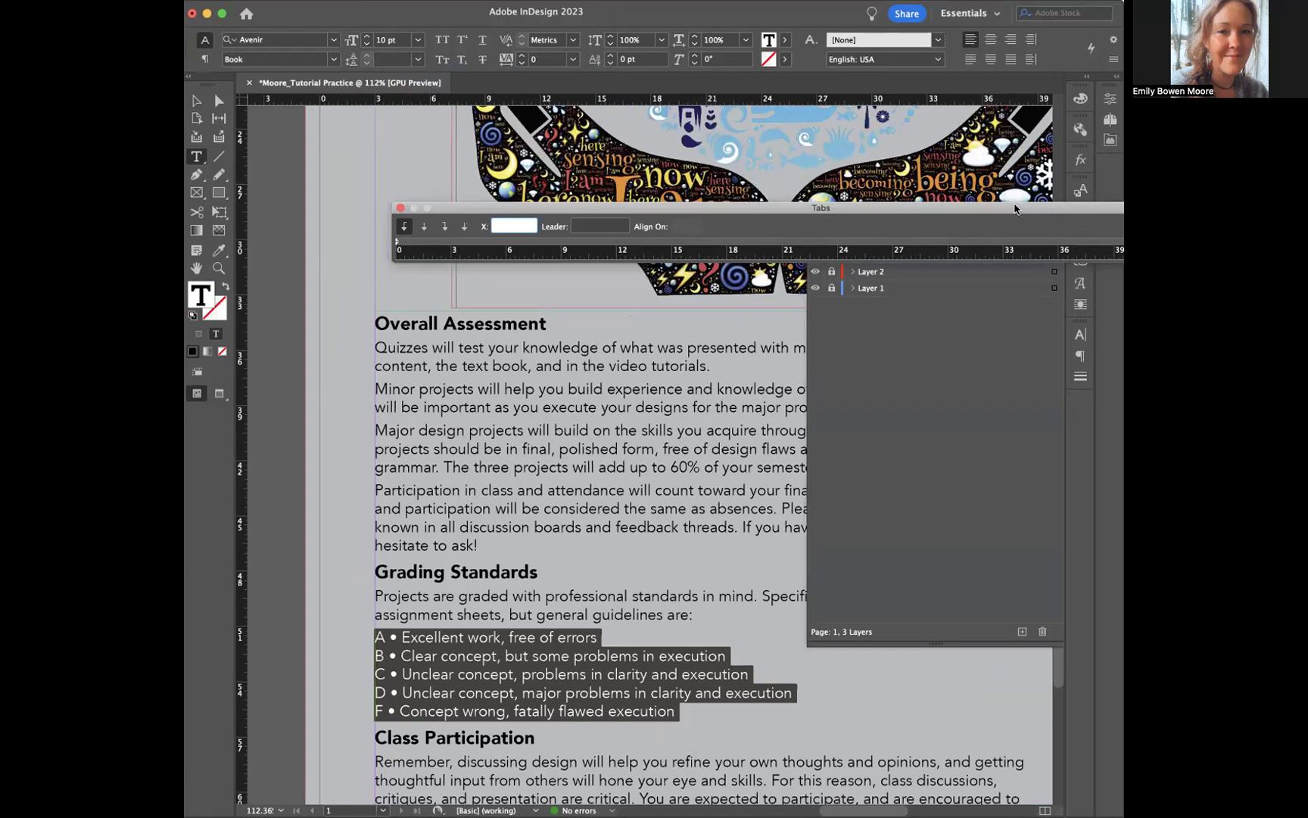
drag(1015, 209, 904, 162)
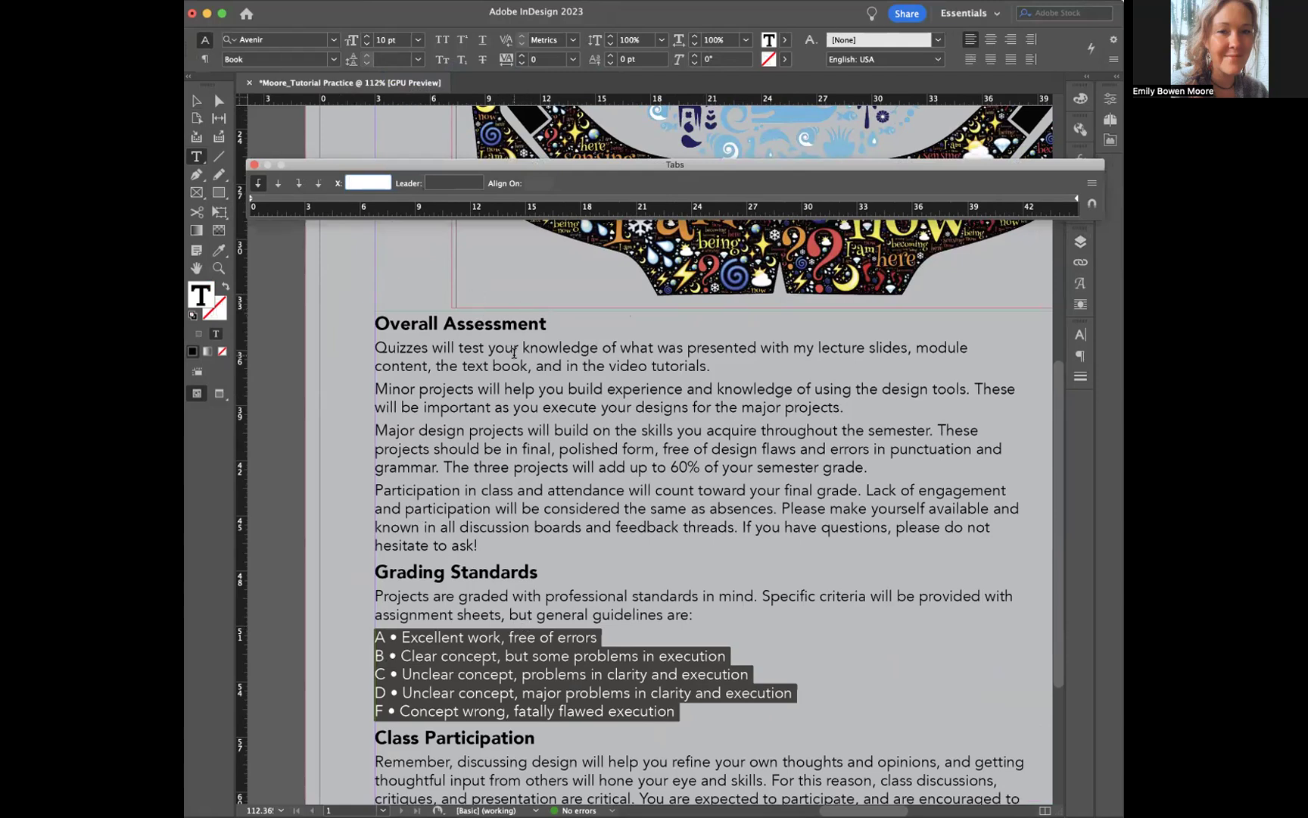
drag(500, 164, 508, 165)
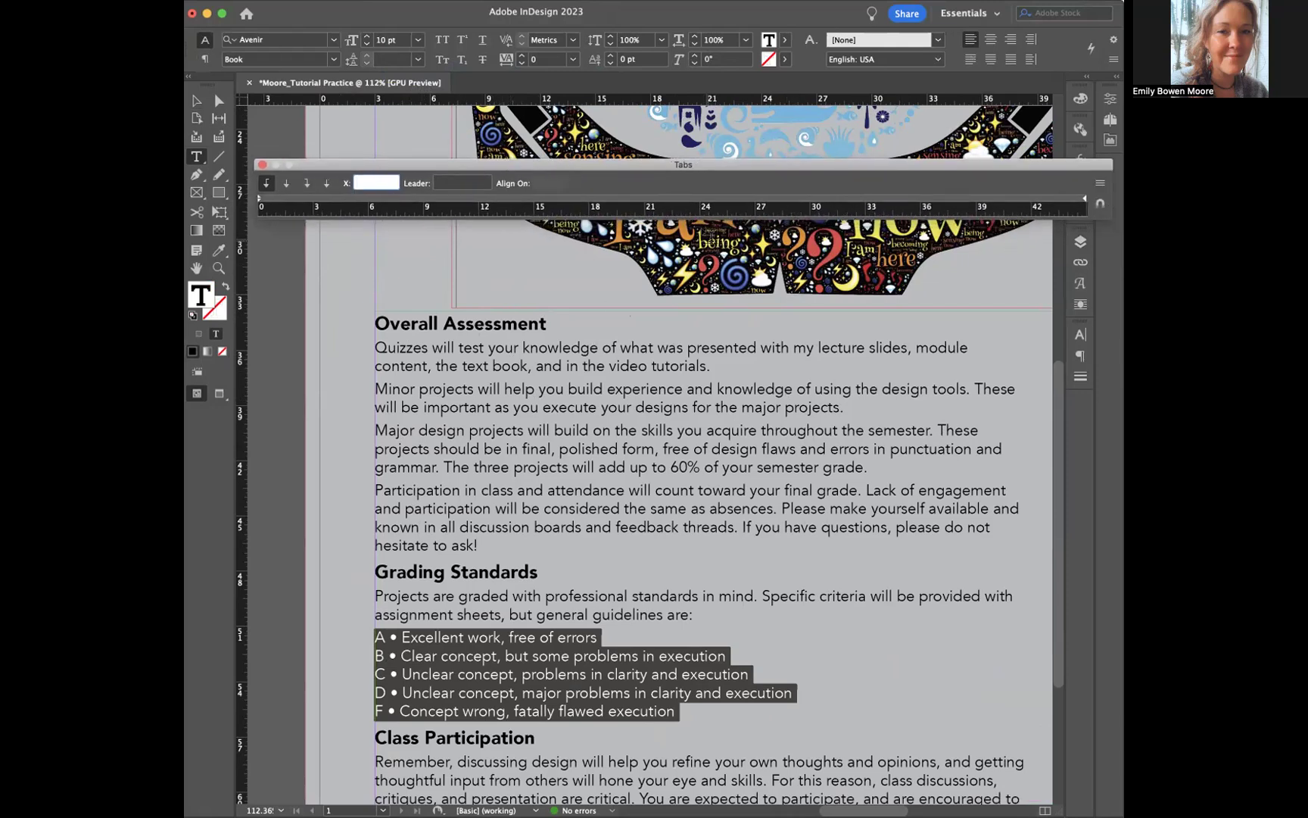
mouse_move(655, 172)
mouse_down()
mouse_move(657, 210)
mouse_move(640, 224)
mouse_move(750, 214)
mouse_move(774, 274)
mouse_move(774, 261)
mouse_move(670, 201)
mouse_move(651, 172)
mouse_up()
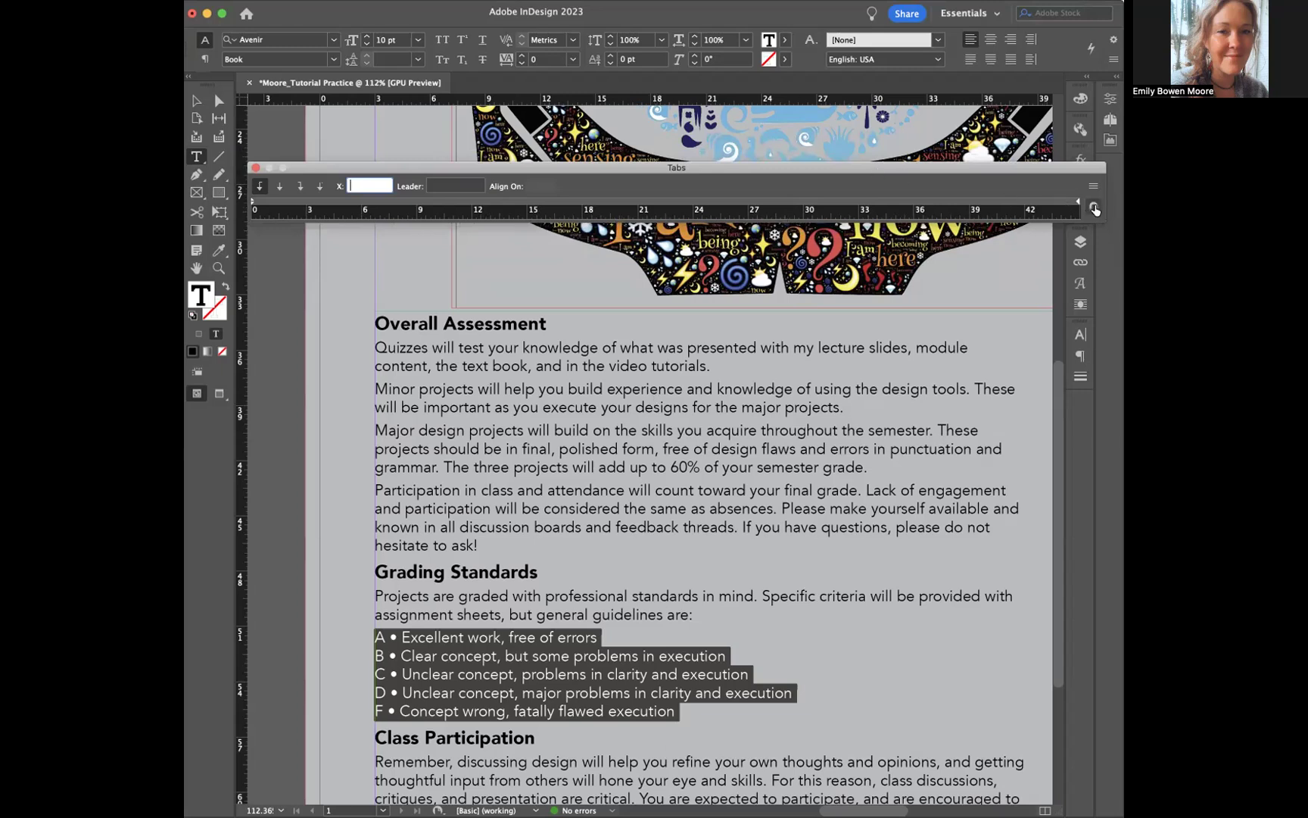
Step: Snap the tab ruler to the text frame and add a tab stop at 1p6 for the selected grade lines
scroll(673, 393, up, 6)
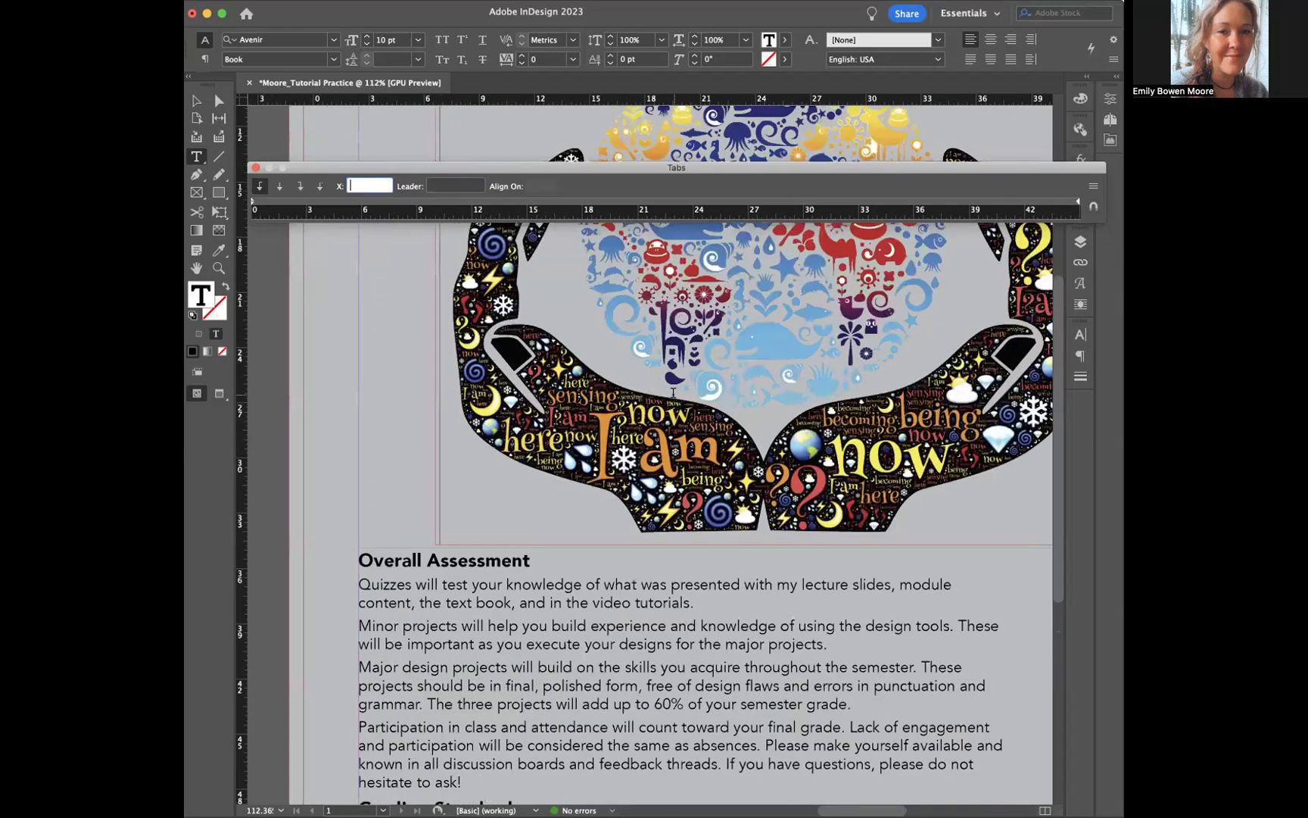
scroll(673, 392, down, 6)
scroll(673, 392, right, 1)
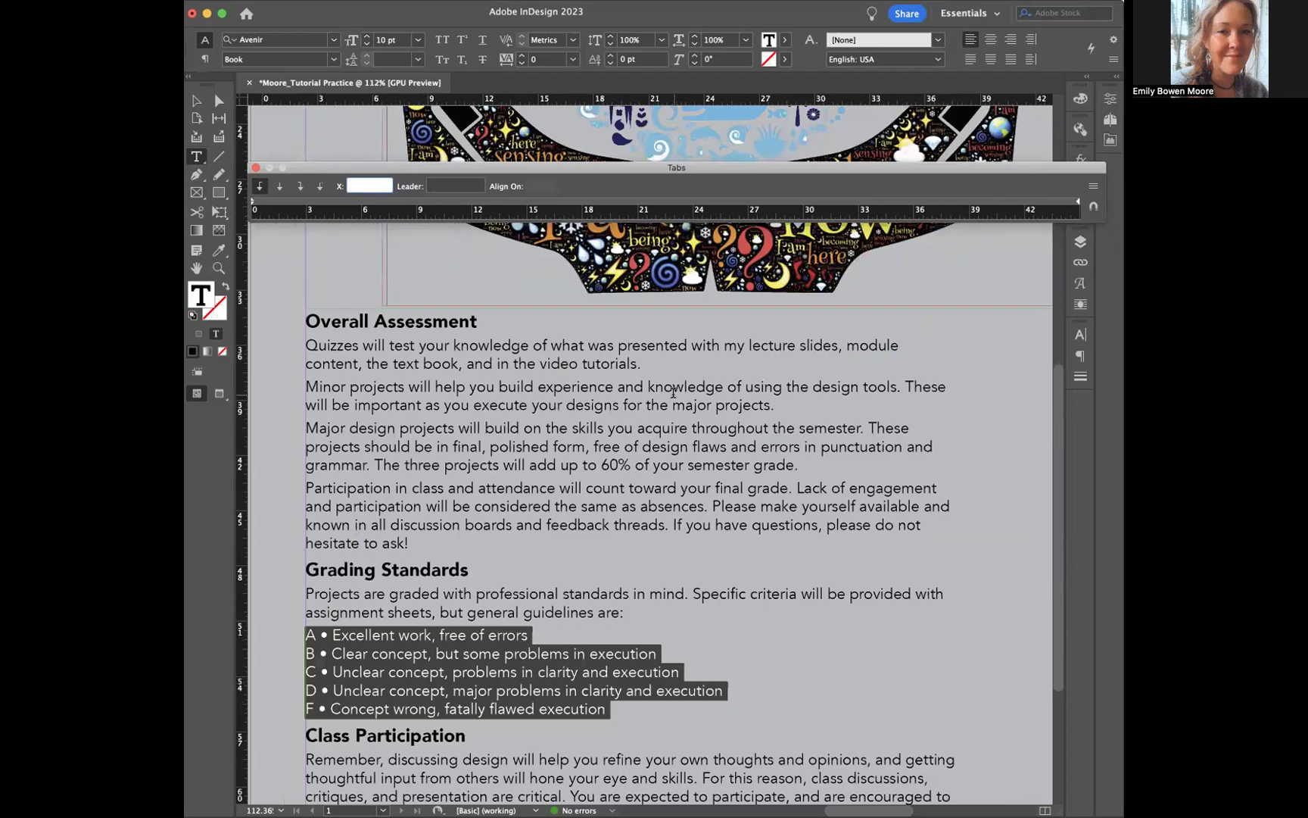
scroll(674, 392, down, 1)
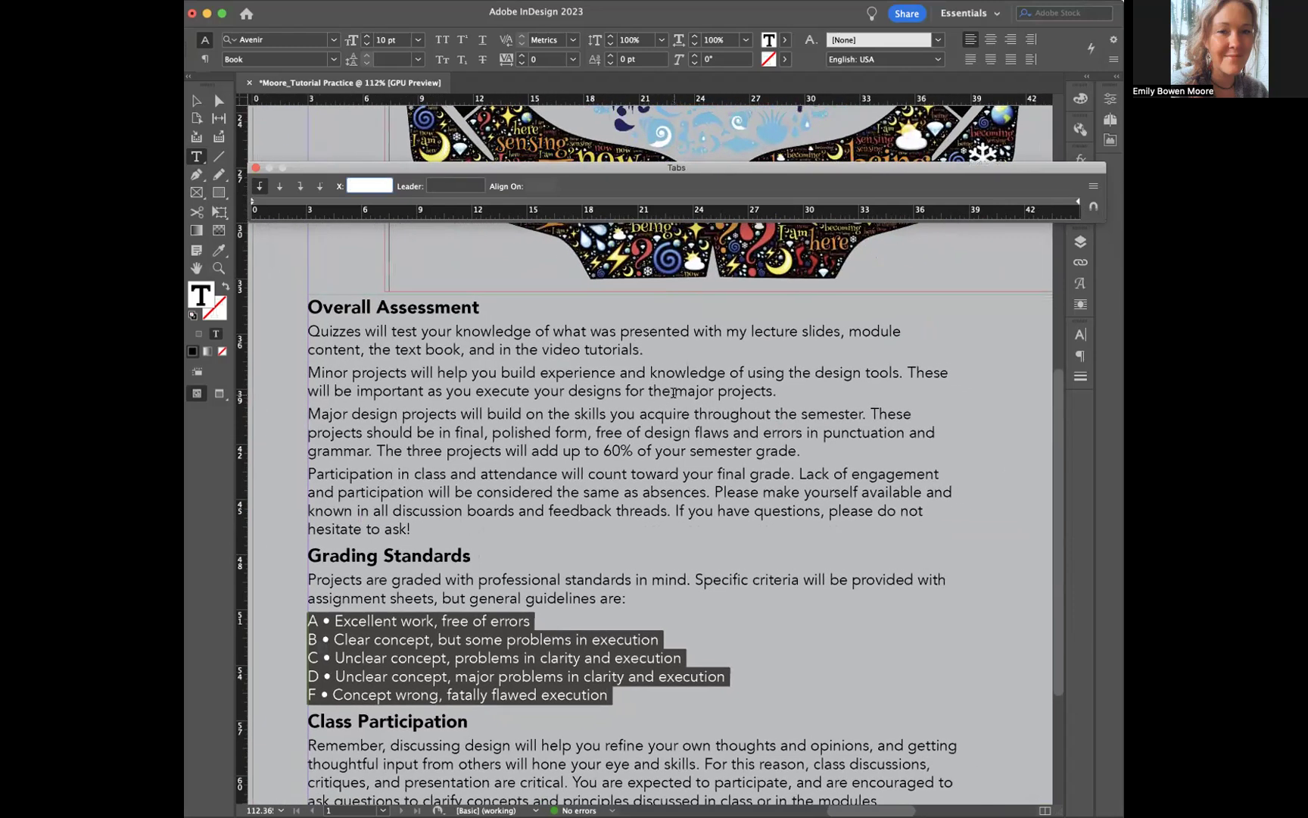
click(1093, 207)
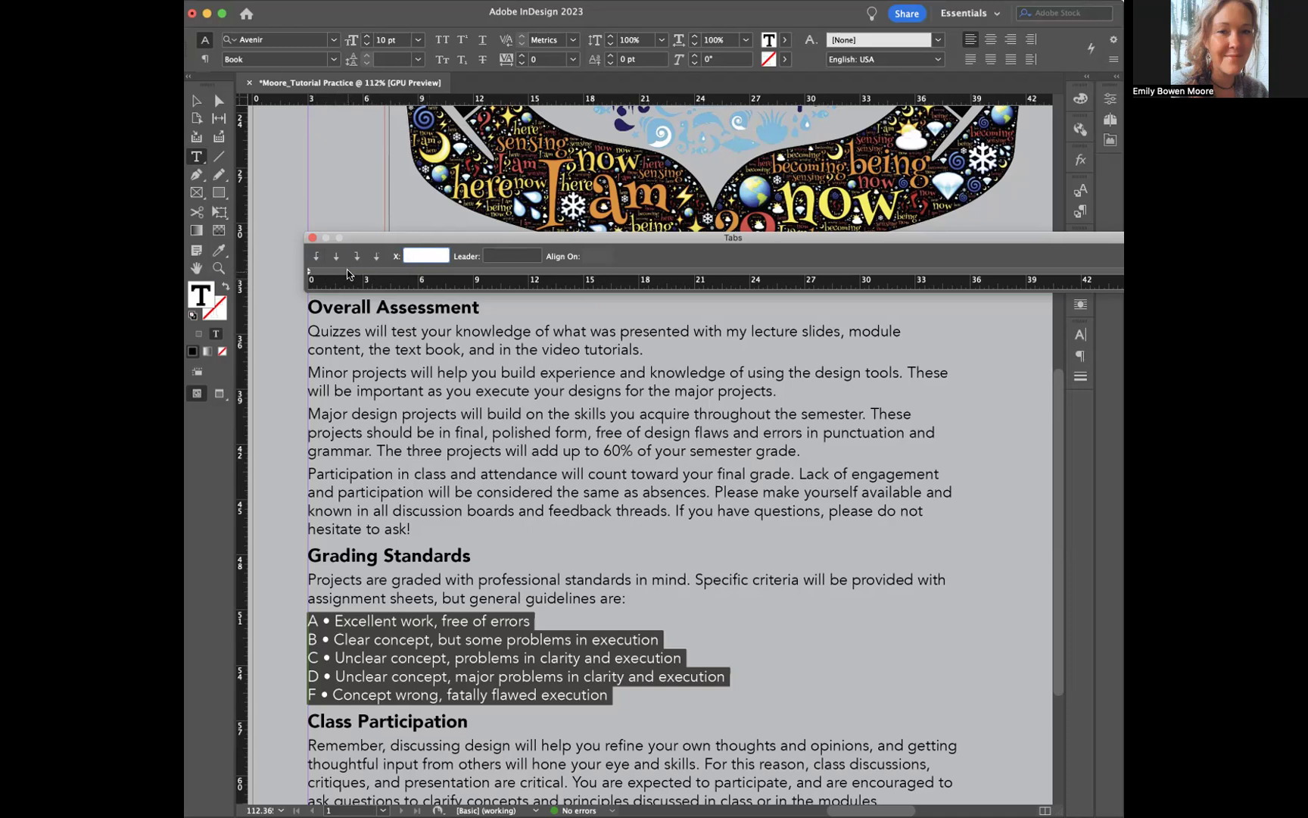
drag(363, 270, 333, 270)
Step: Insert a tab before each of the five grade lines A to F to indent them, and close the tab ruler
click(309, 619)
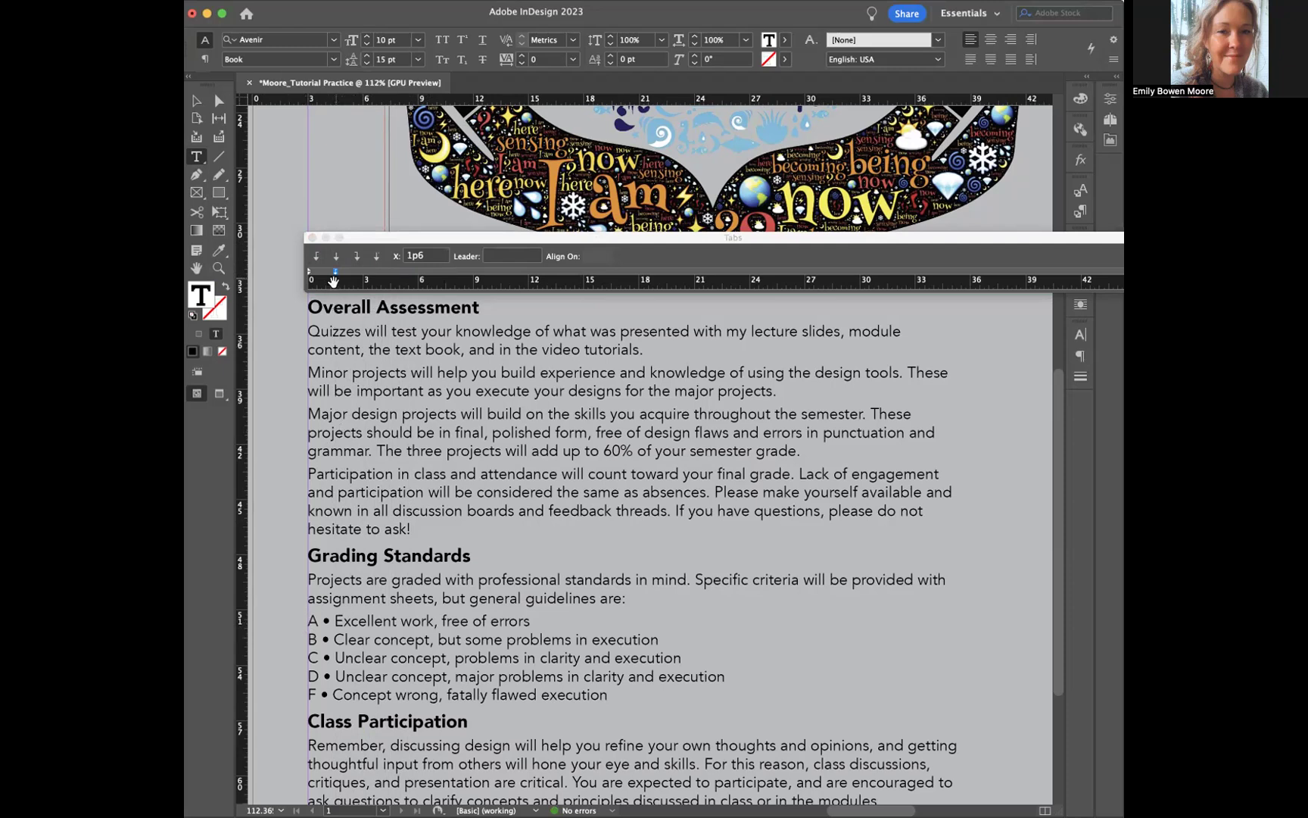
double_click(309, 621)
click(309, 619)
key(Tab)
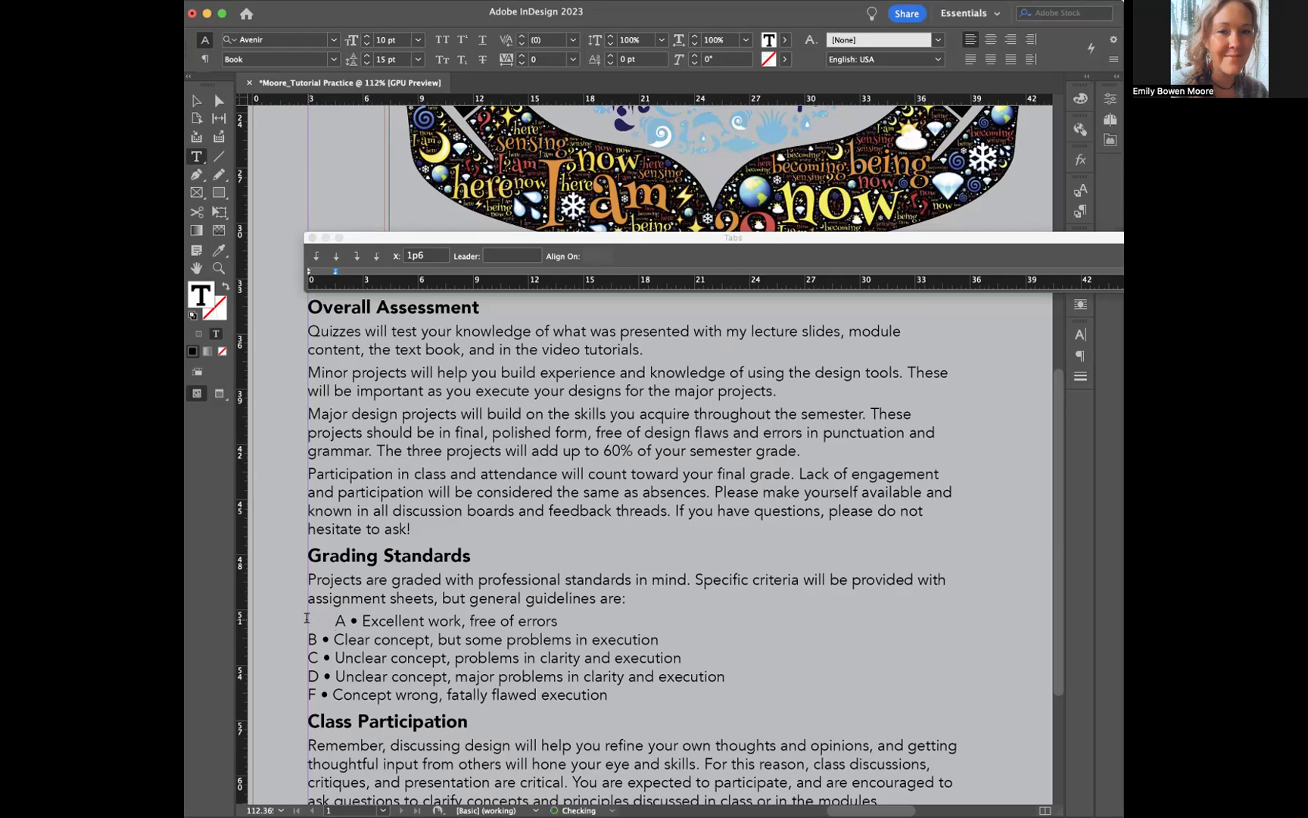
click(307, 639)
key(Tab)
click(308, 658)
key(Tab)
click(308, 676)
key(Tab)
click(307, 690)
key(Tab)
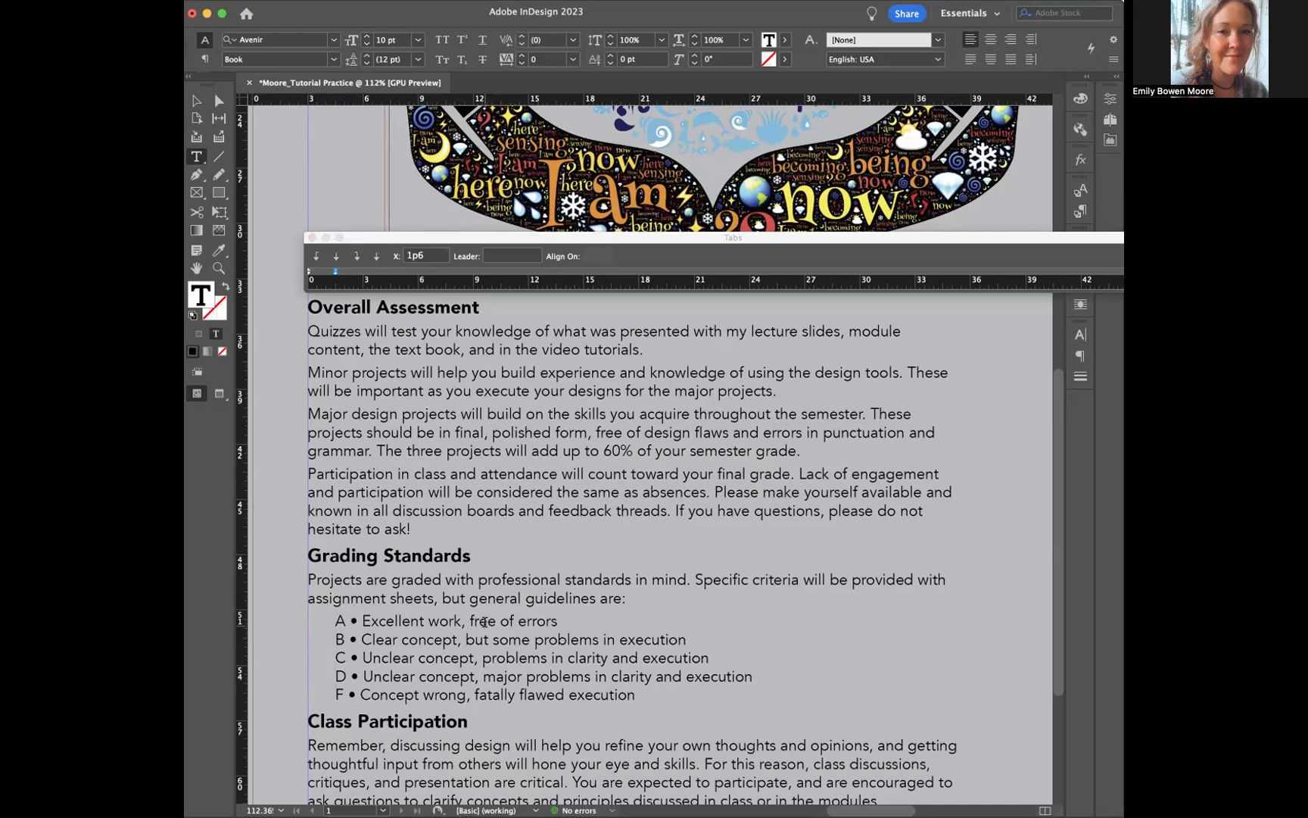
click(312, 239)
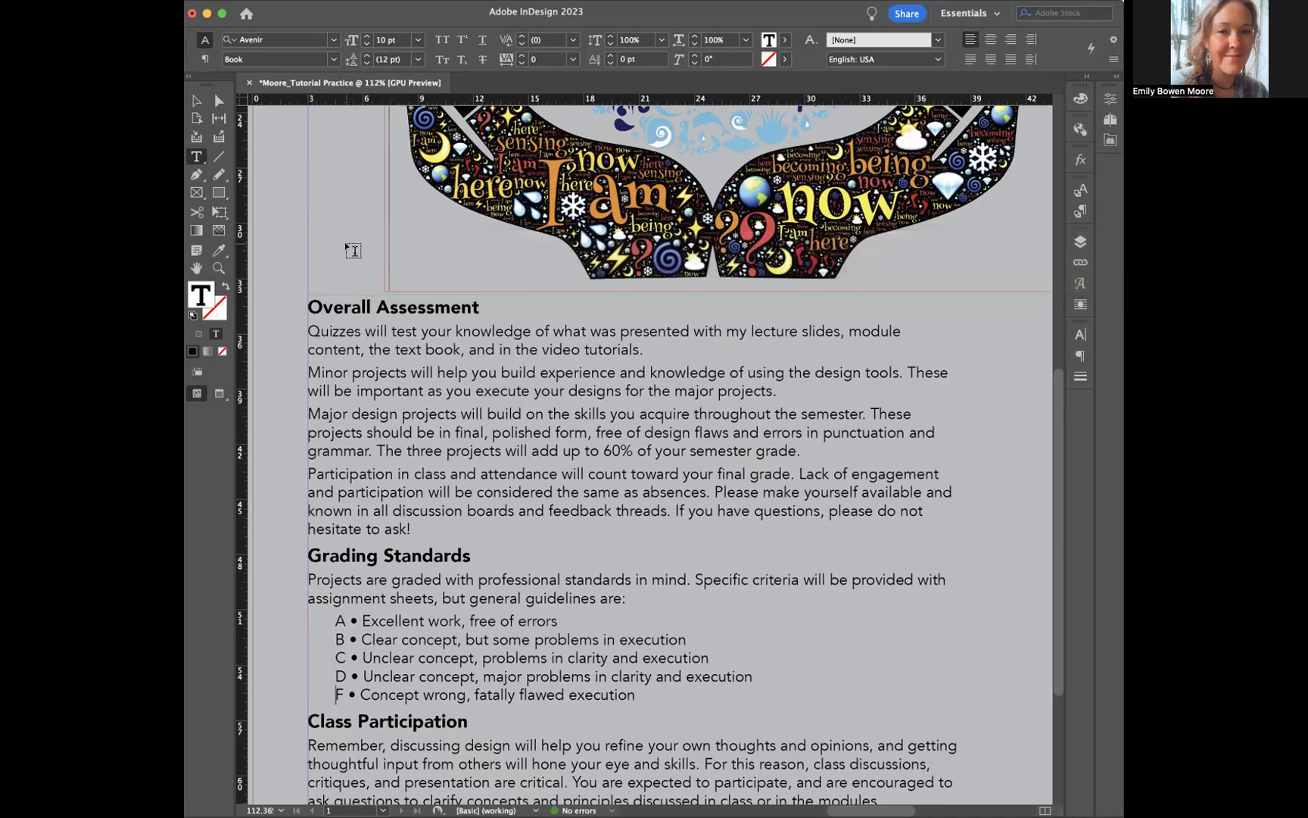
Step: Check that Layer 3 is the active layer and switch from the Rectangle tool to the Ellipse tool
scroll(353, 249, down, 2)
scroll(665, 321, down, 1)
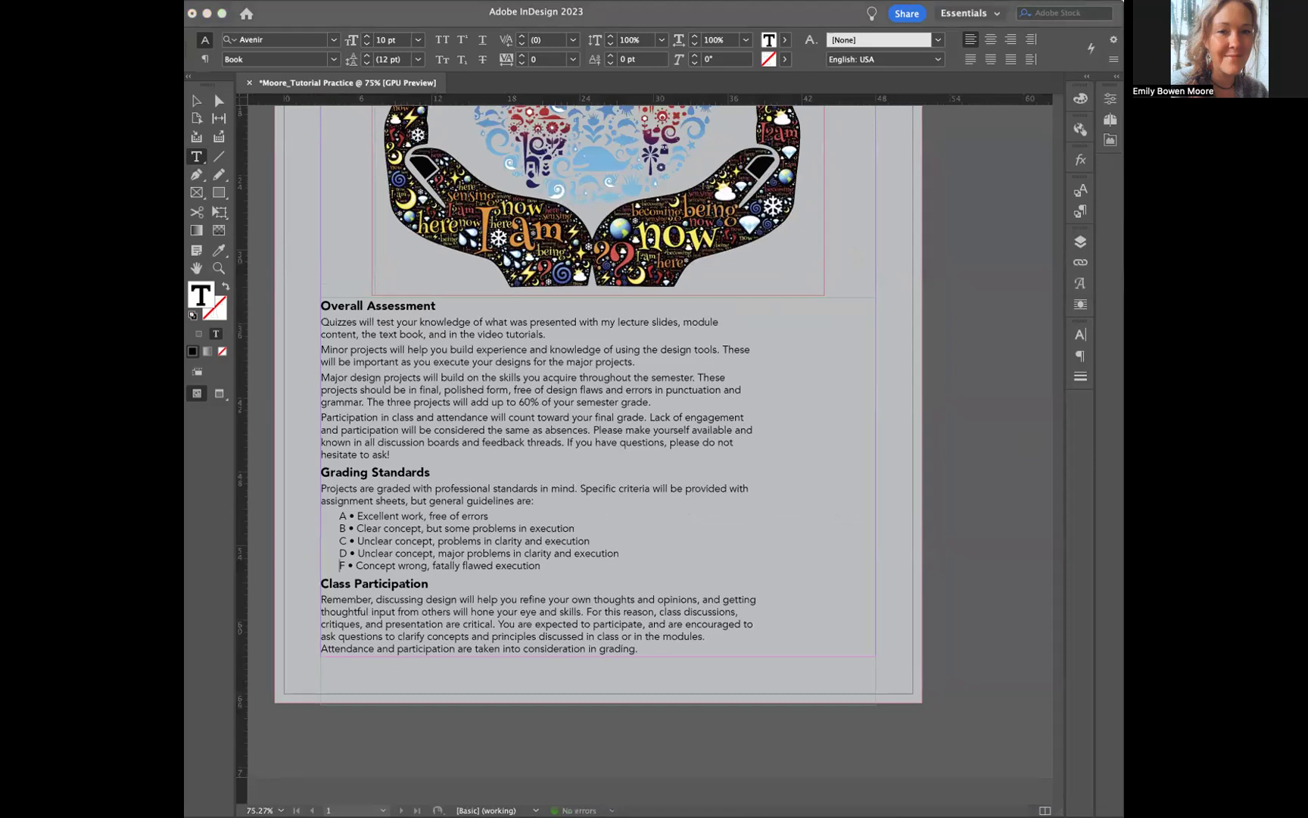
click(353, 214)
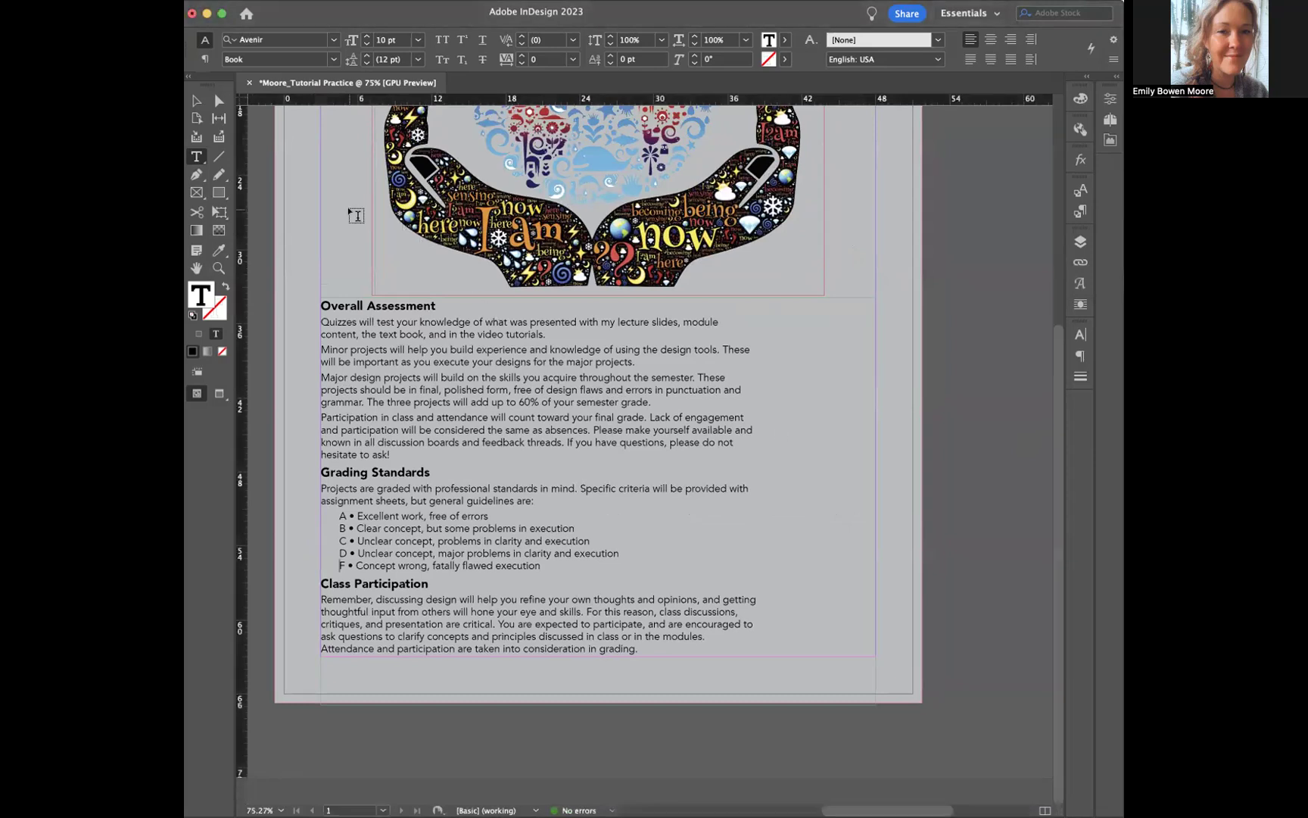
scroll(356, 216, up, 1)
scroll(352, 214, up, 2)
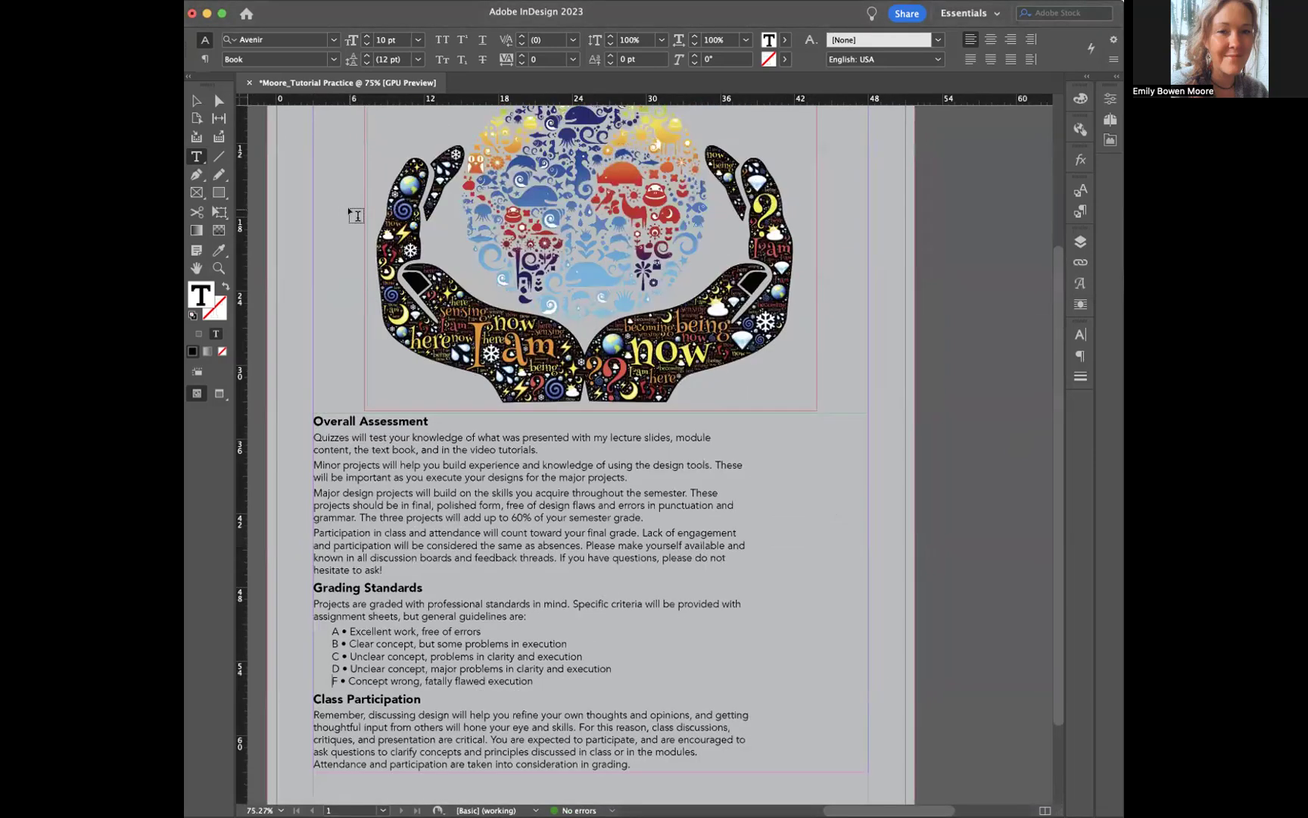
scroll(354, 214, up, 4)
scroll(354, 214, right, 1)
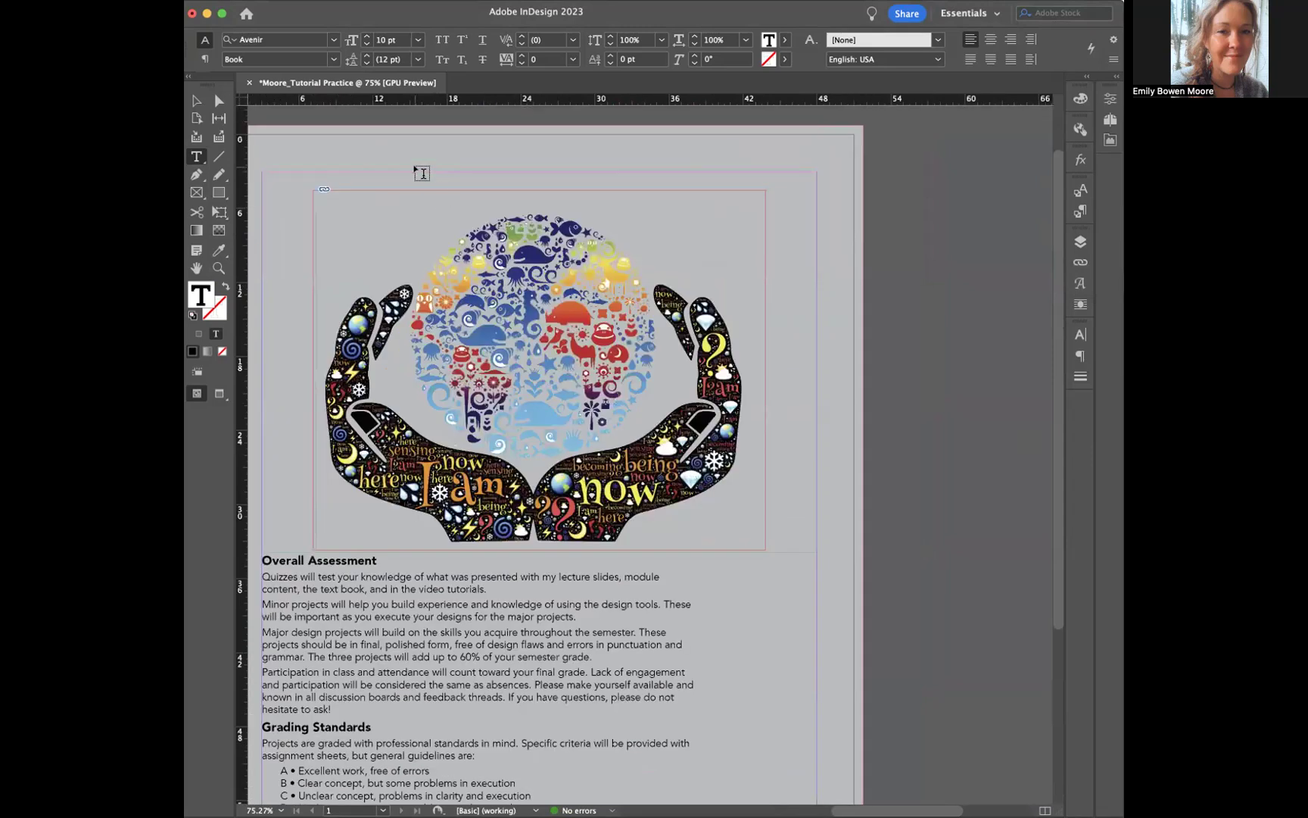
click(1082, 244)
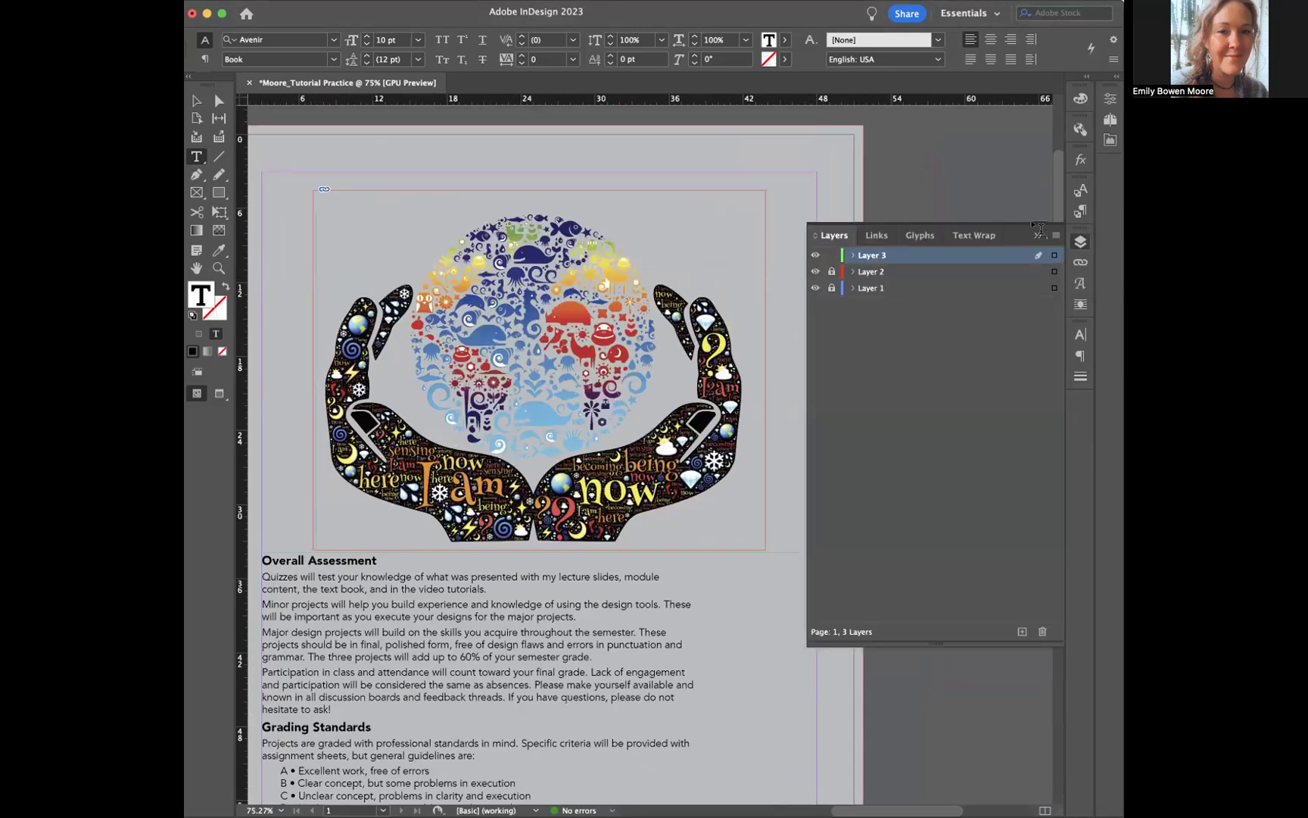
click(1079, 246)
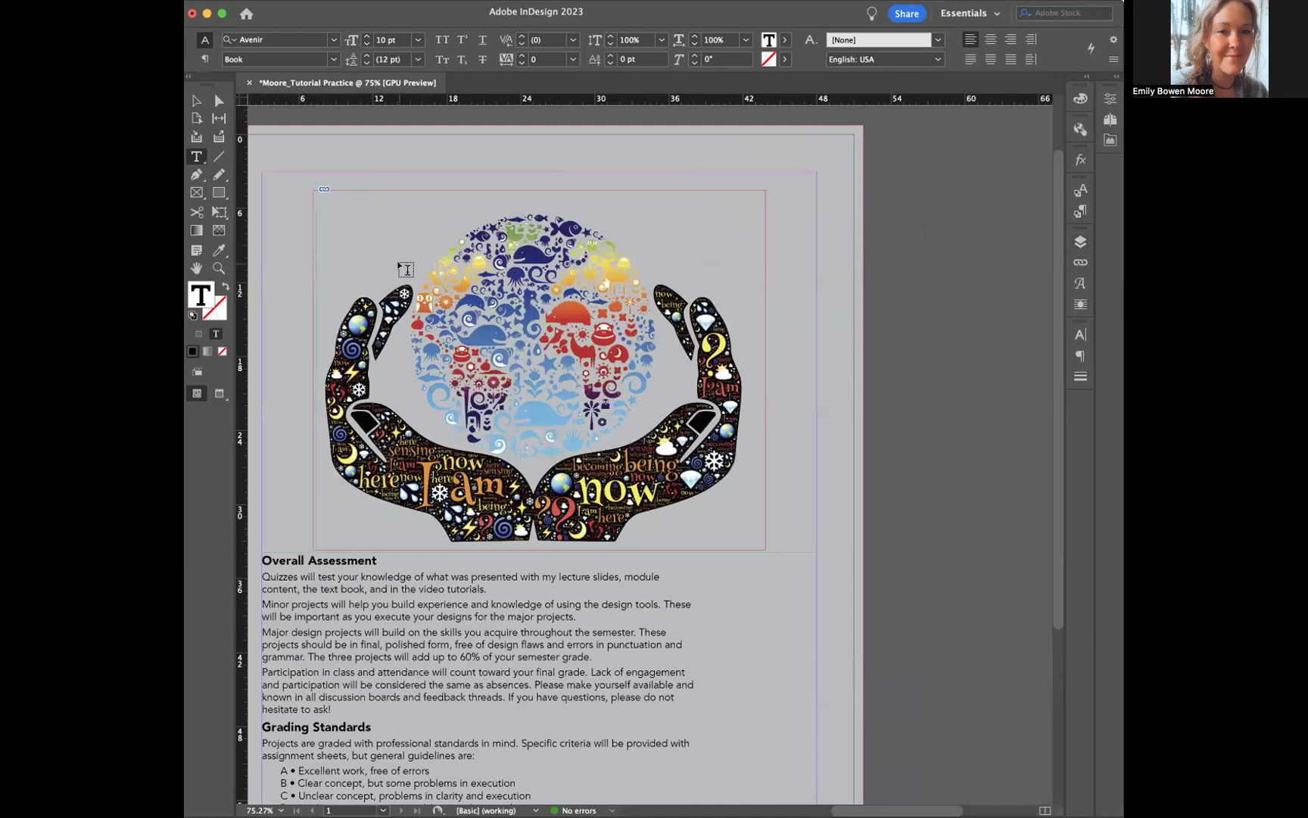
scroll(406, 269, up, 3)
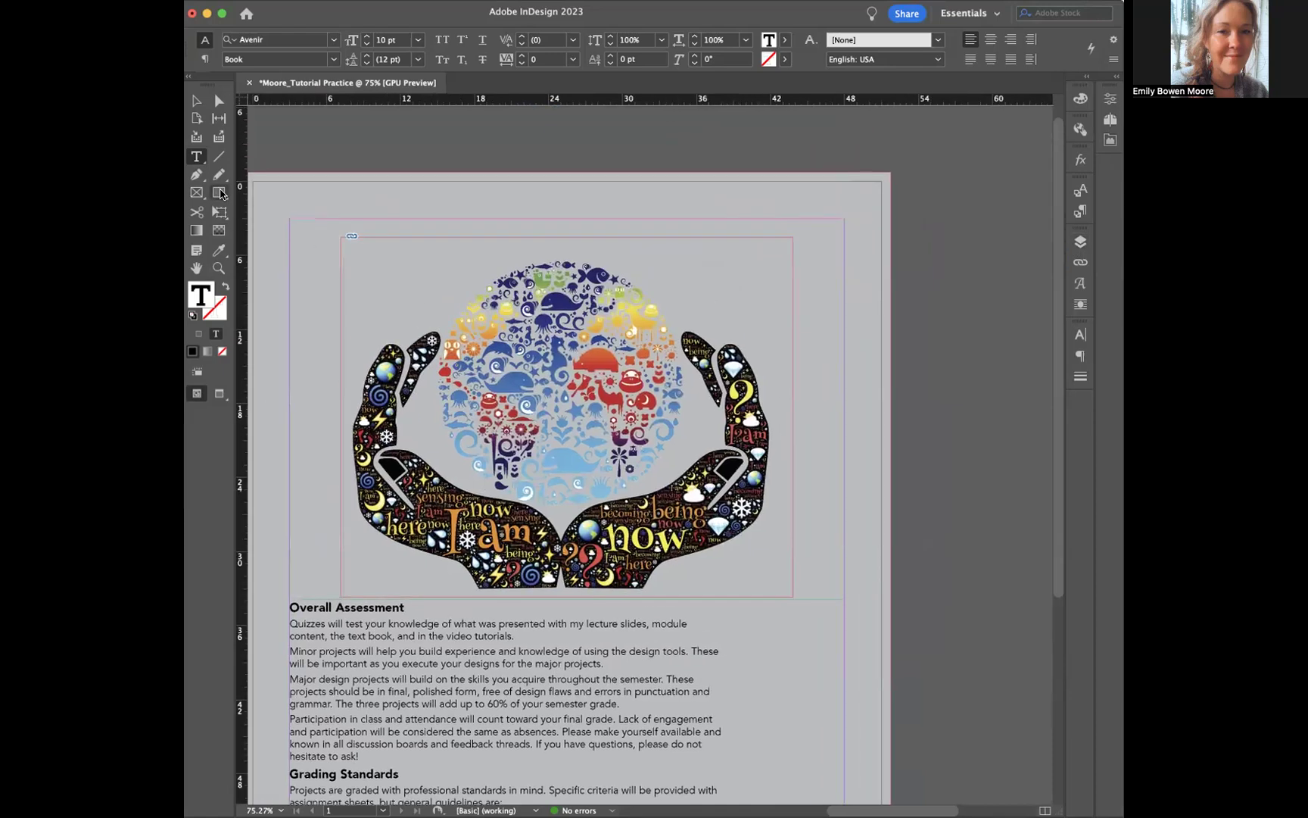
click(221, 195)
click(287, 210)
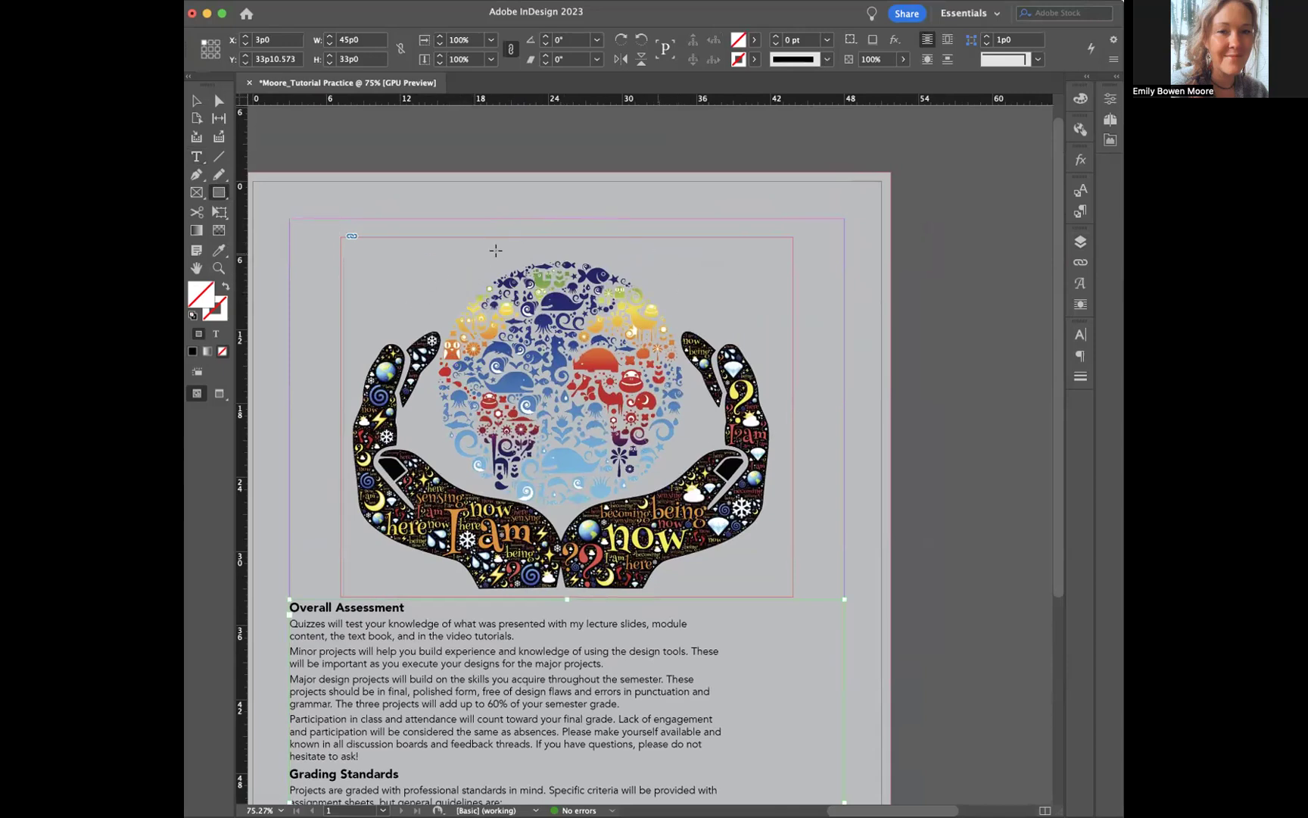
click(219, 192)
click(268, 226)
click(218, 196)
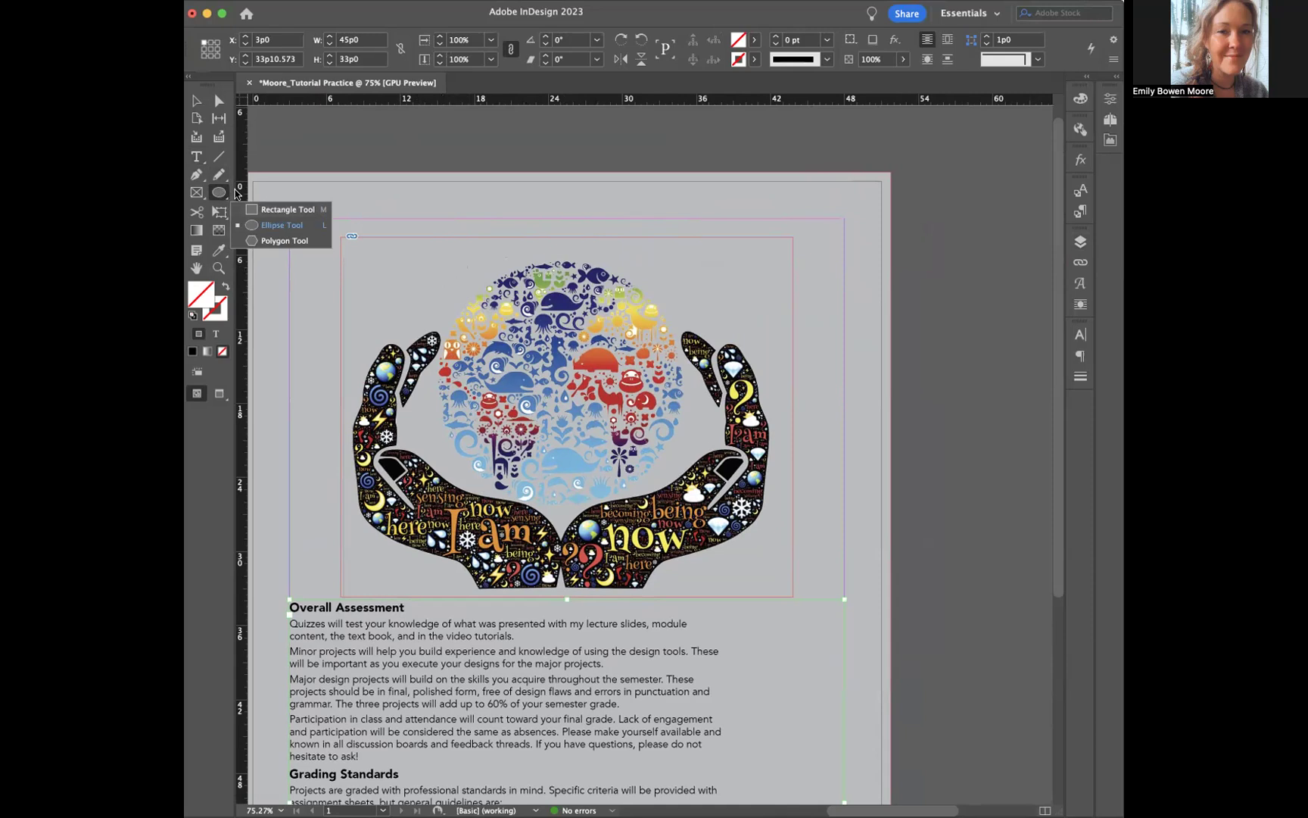
click(265, 226)
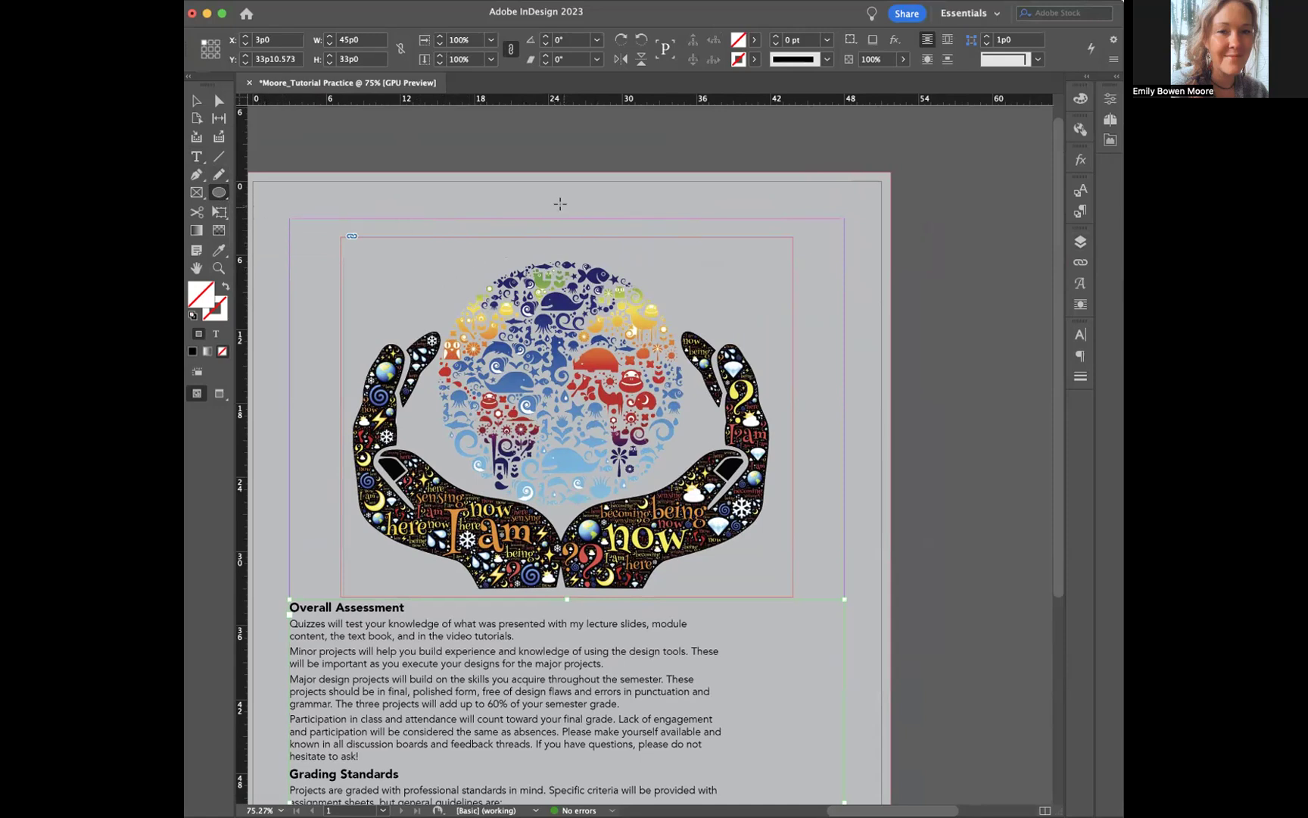
drag(396, 133, 700, 303)
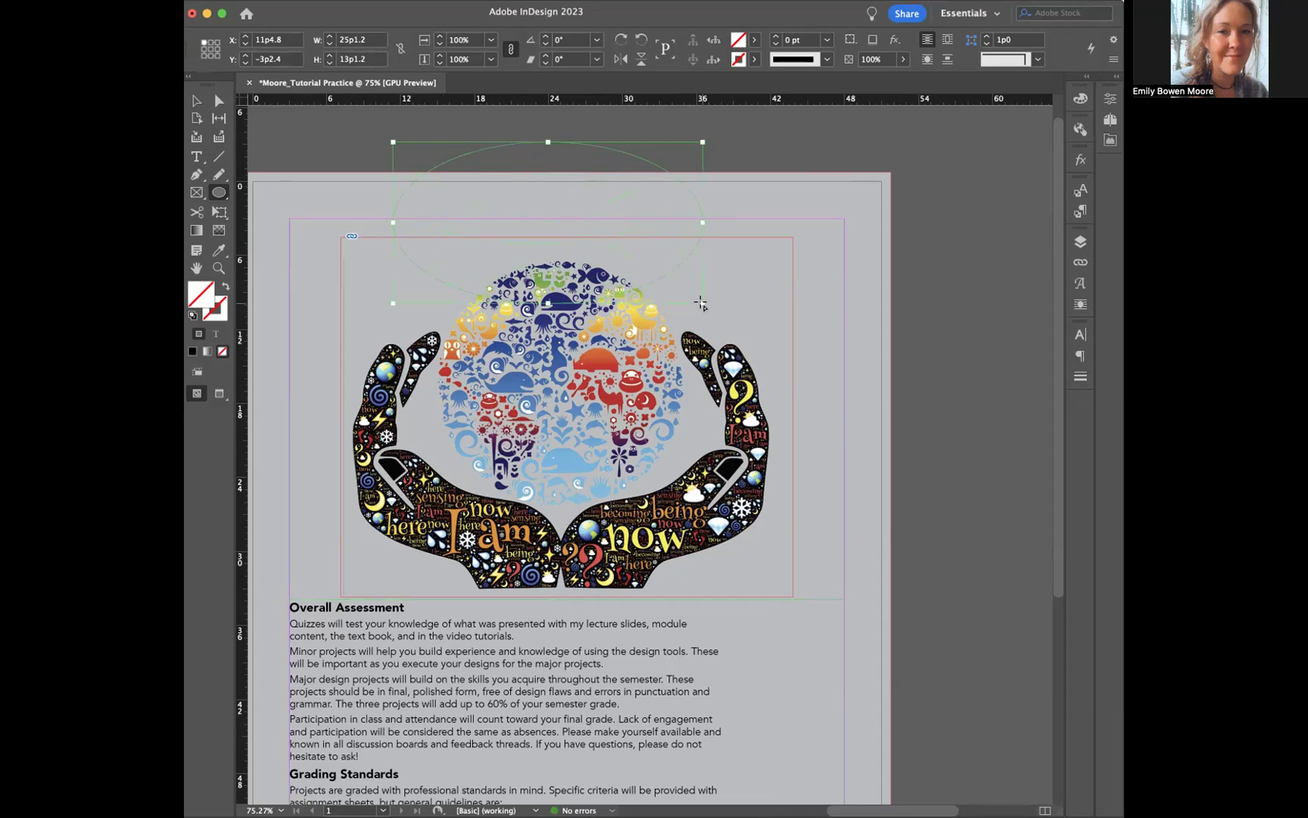
key(v)
drag(701, 142, 722, 112)
click(706, 137)
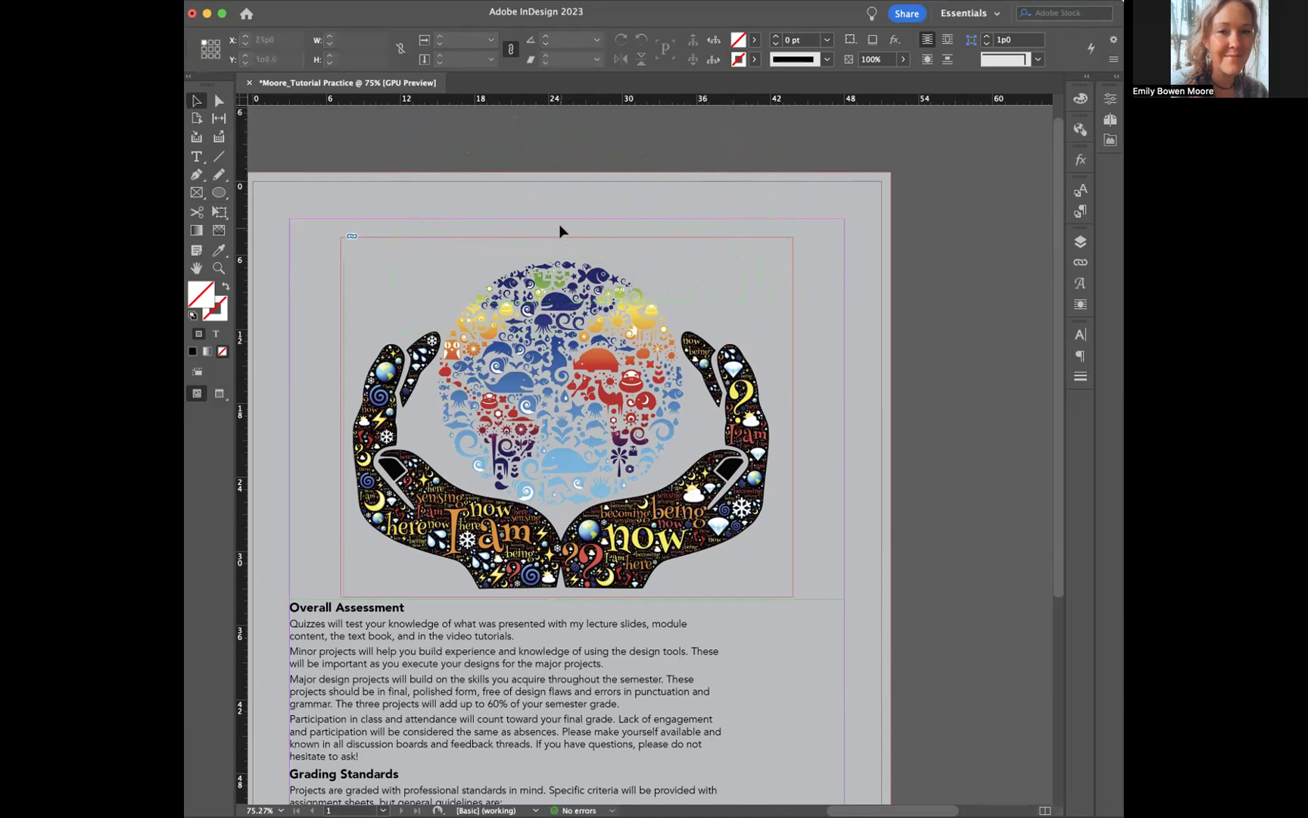
Step: Draw a circle about 19p9 across over the globe's upper half and enlarge it to about 22p6 by 21p8
click(219, 192)
drag(575, 208, 731, 348)
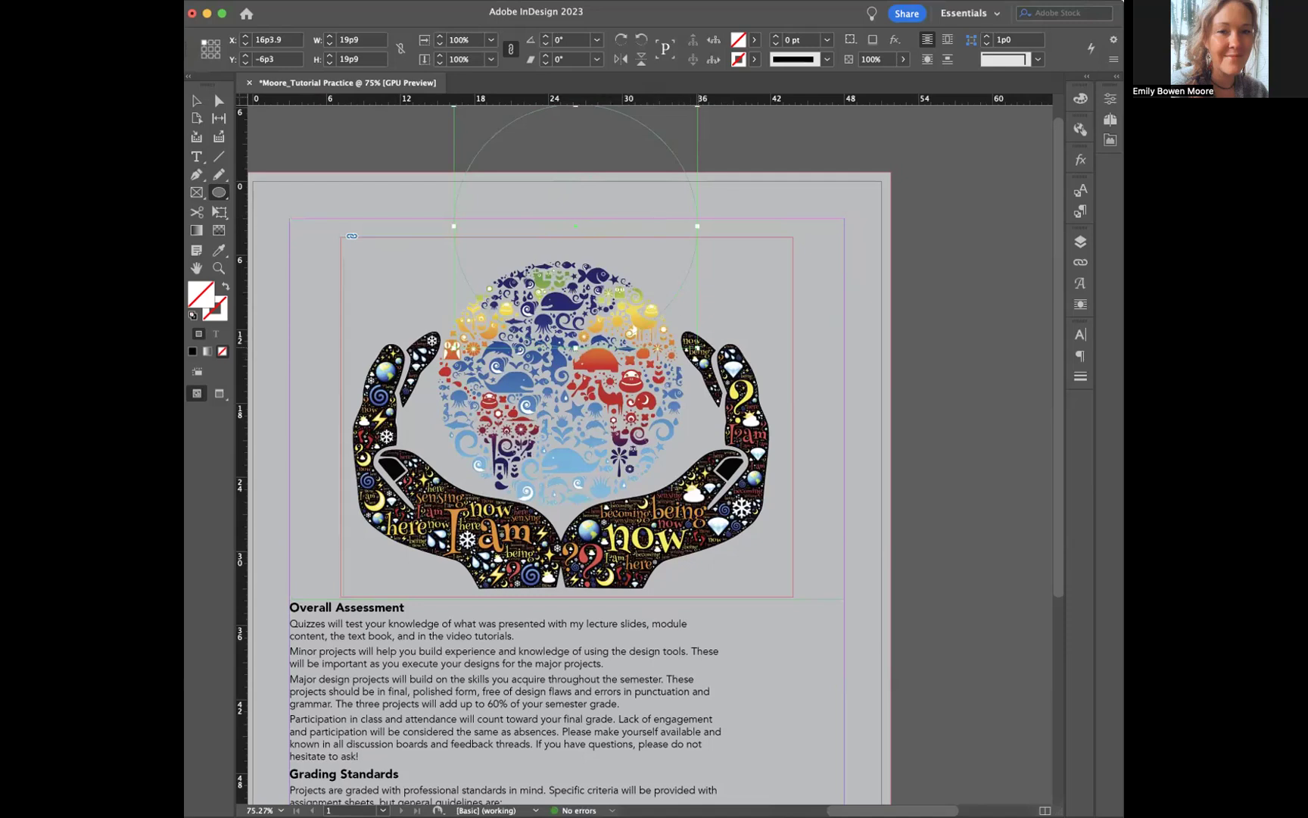
key(v)
drag(697, 350, 731, 368)
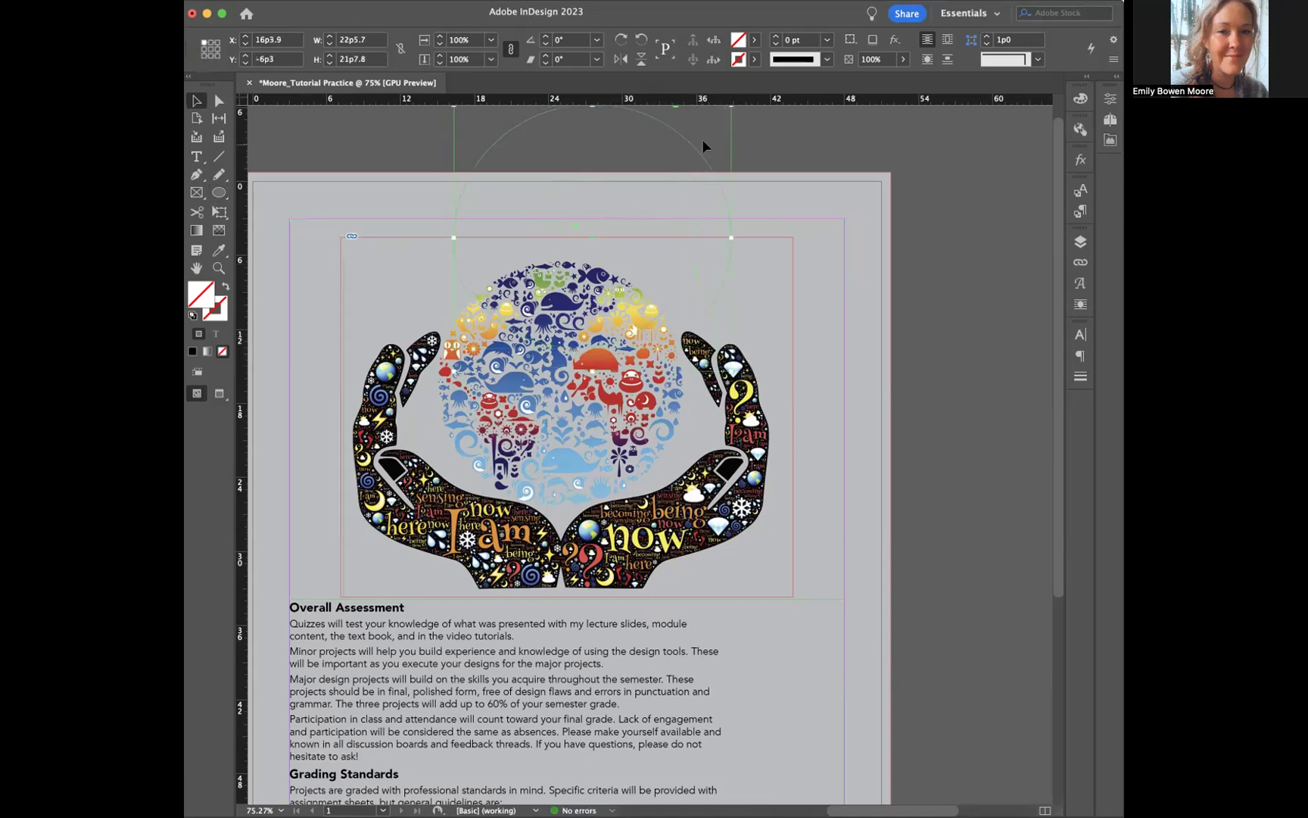
Step: Move the circle so it surrounds the globe, at about X 13p9.6 and Y 5p0
drag(692, 152, 662, 289)
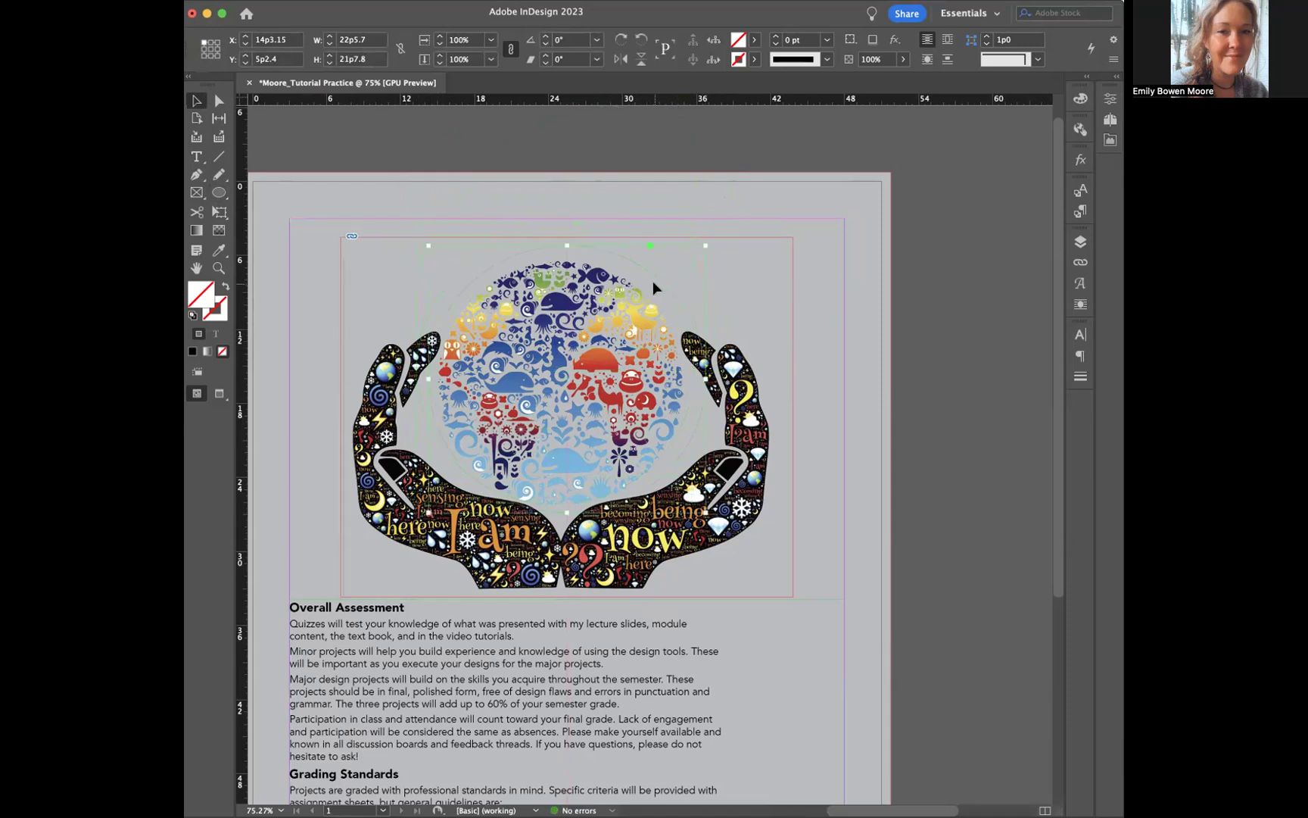
click(652, 281)
drag(654, 275, 647, 270)
Step: Add the text "Hotty Toddy!!!" along the circle's upper-left edge with the Type on a Path tool
scroll(647, 270, up, 1)
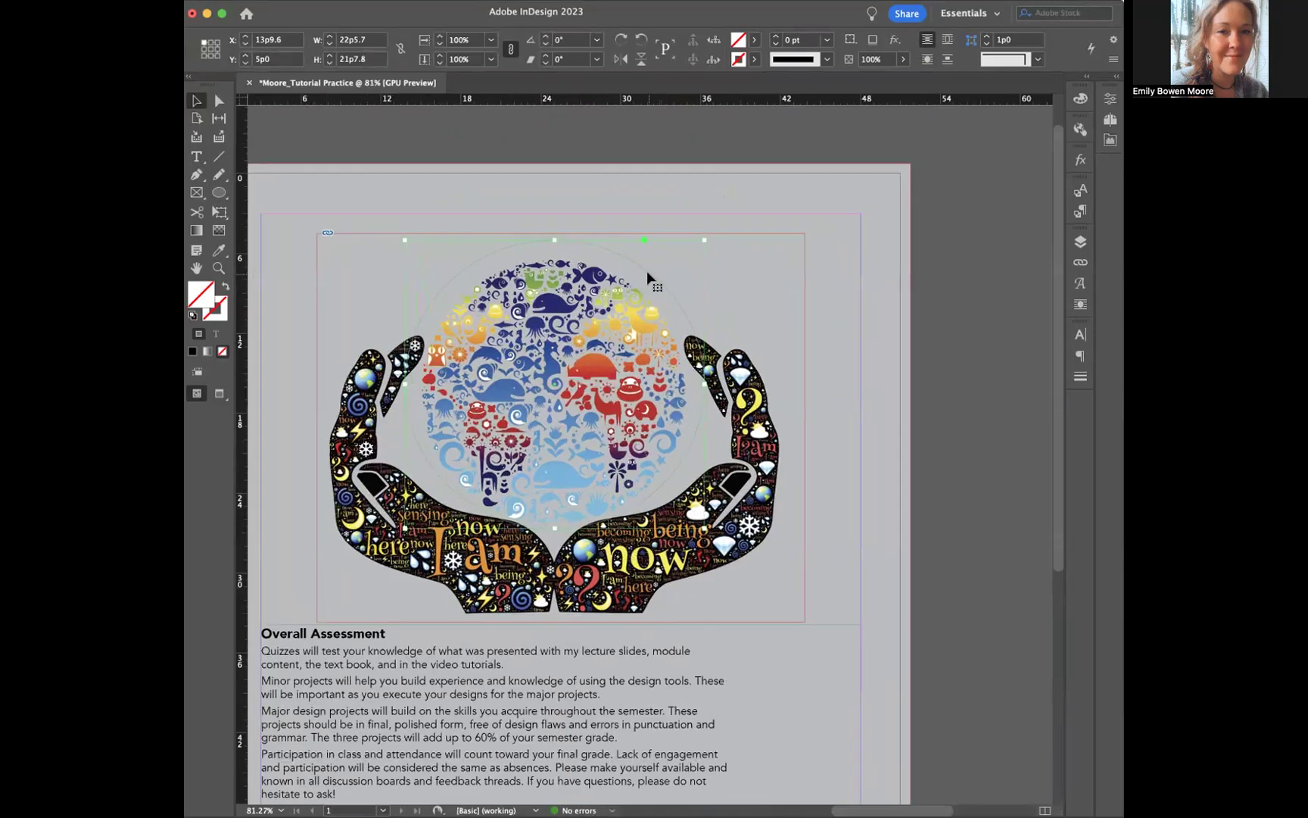
scroll(647, 270, up, 2)
scroll(647, 270, up, 1)
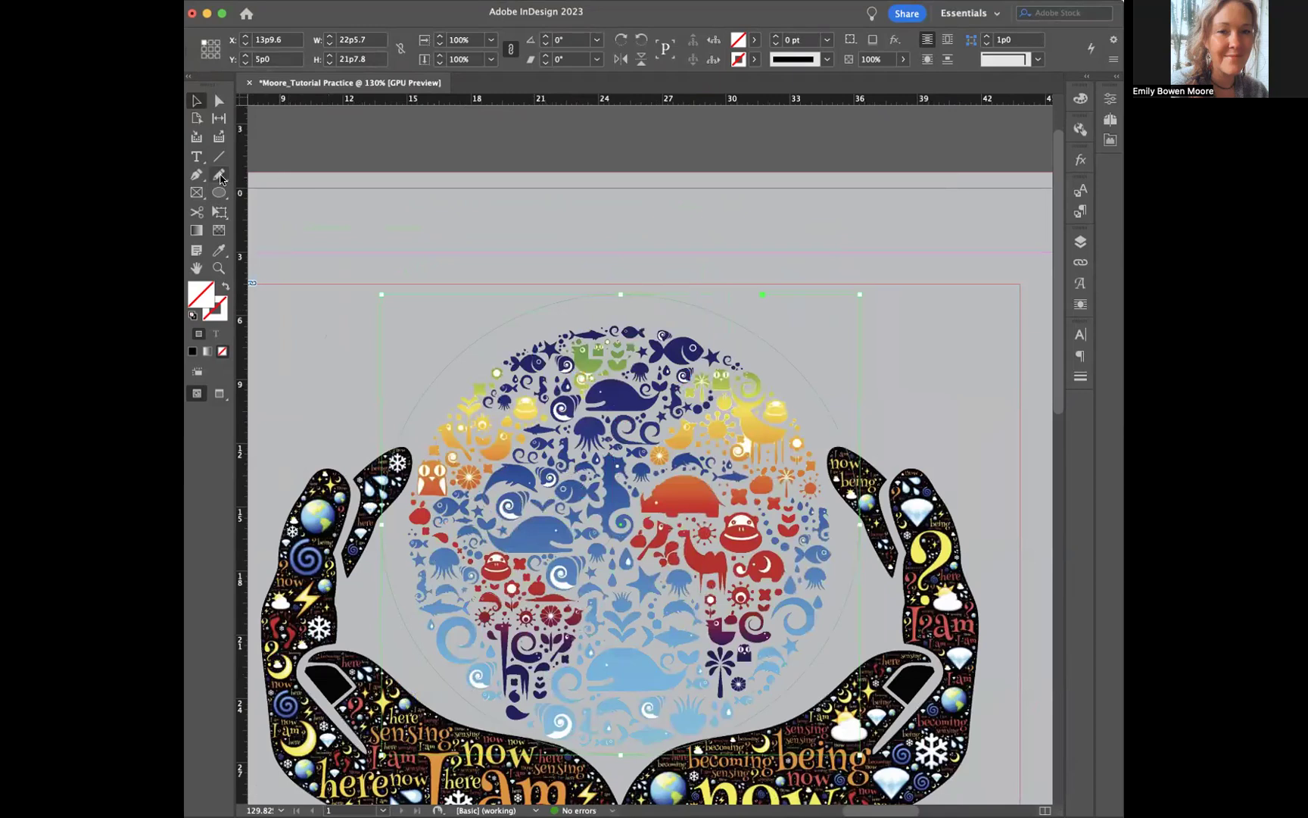
click(197, 157)
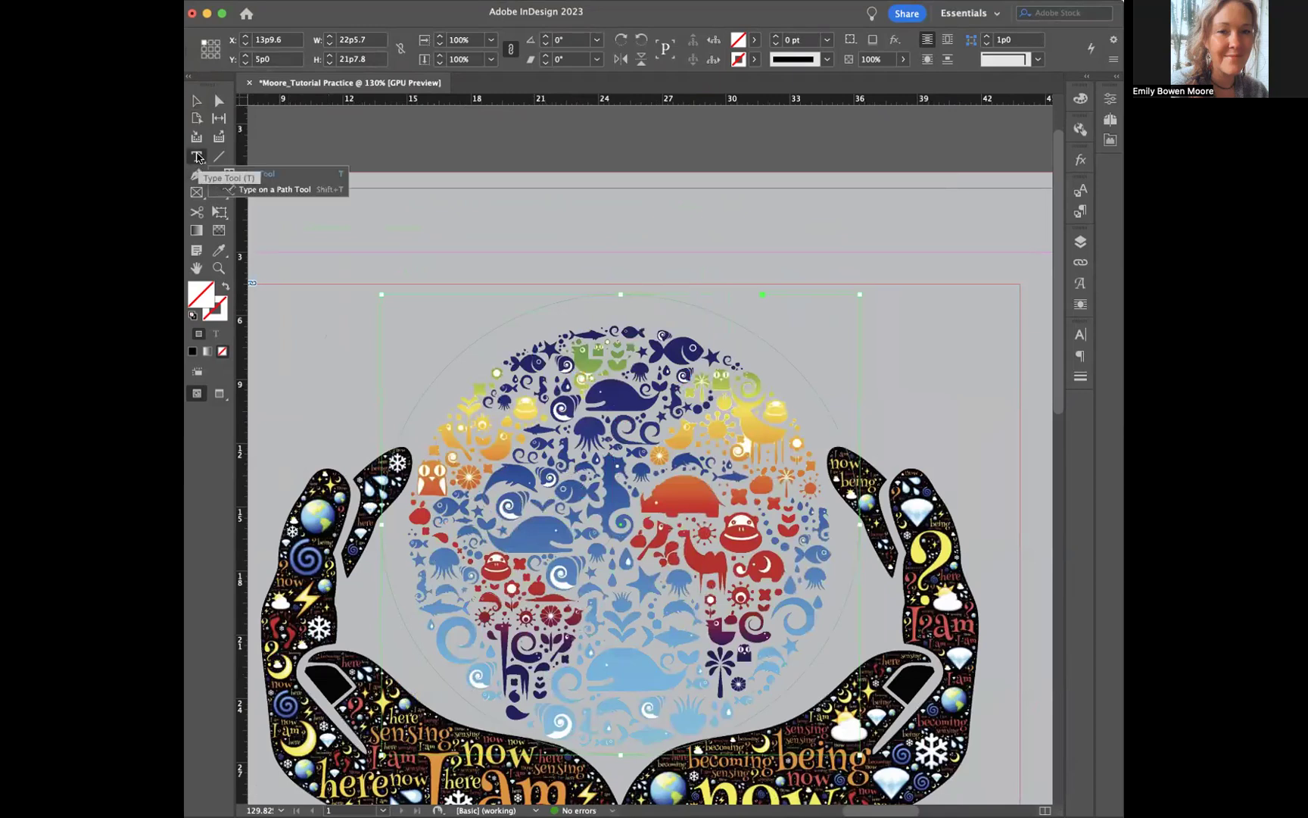
click(256, 190)
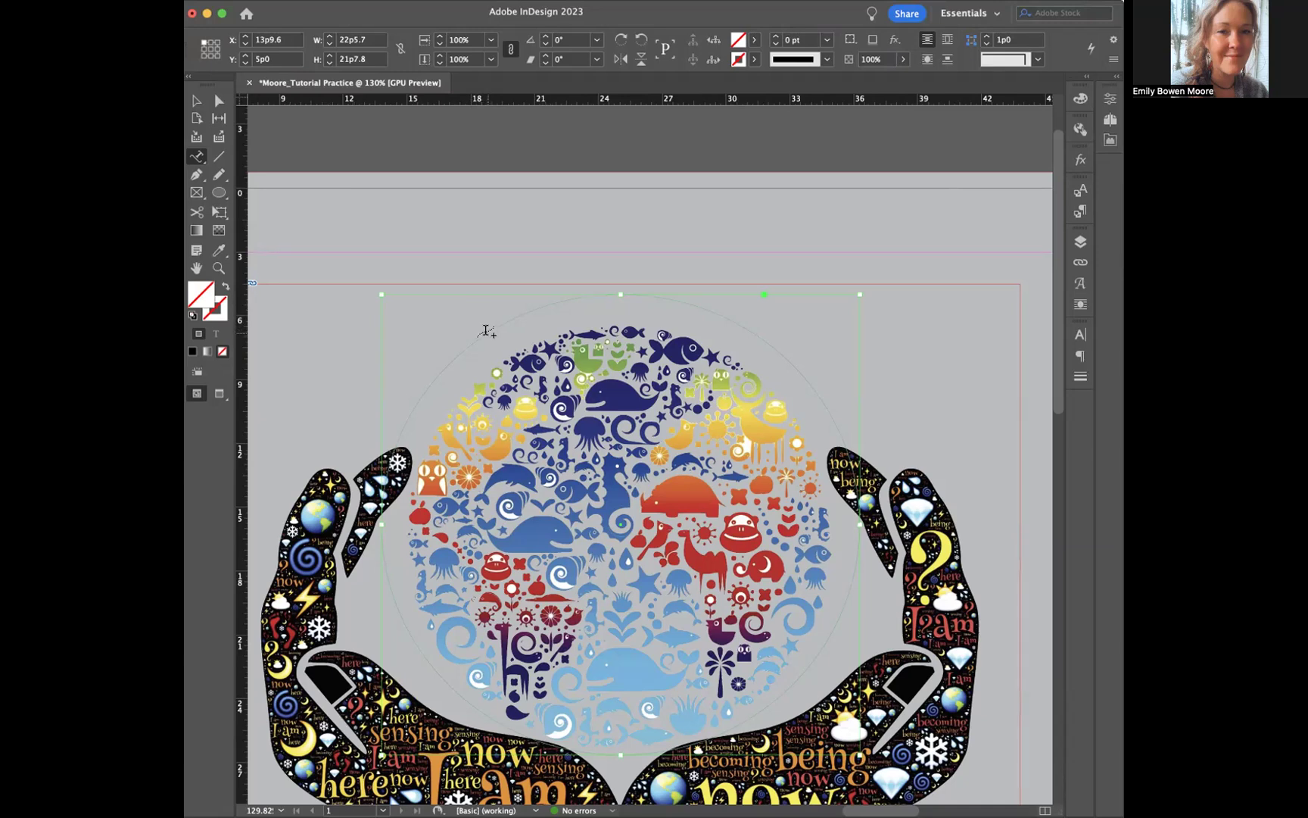
click(487, 331)
text(Hotty Toddy)
double_click(500, 320)
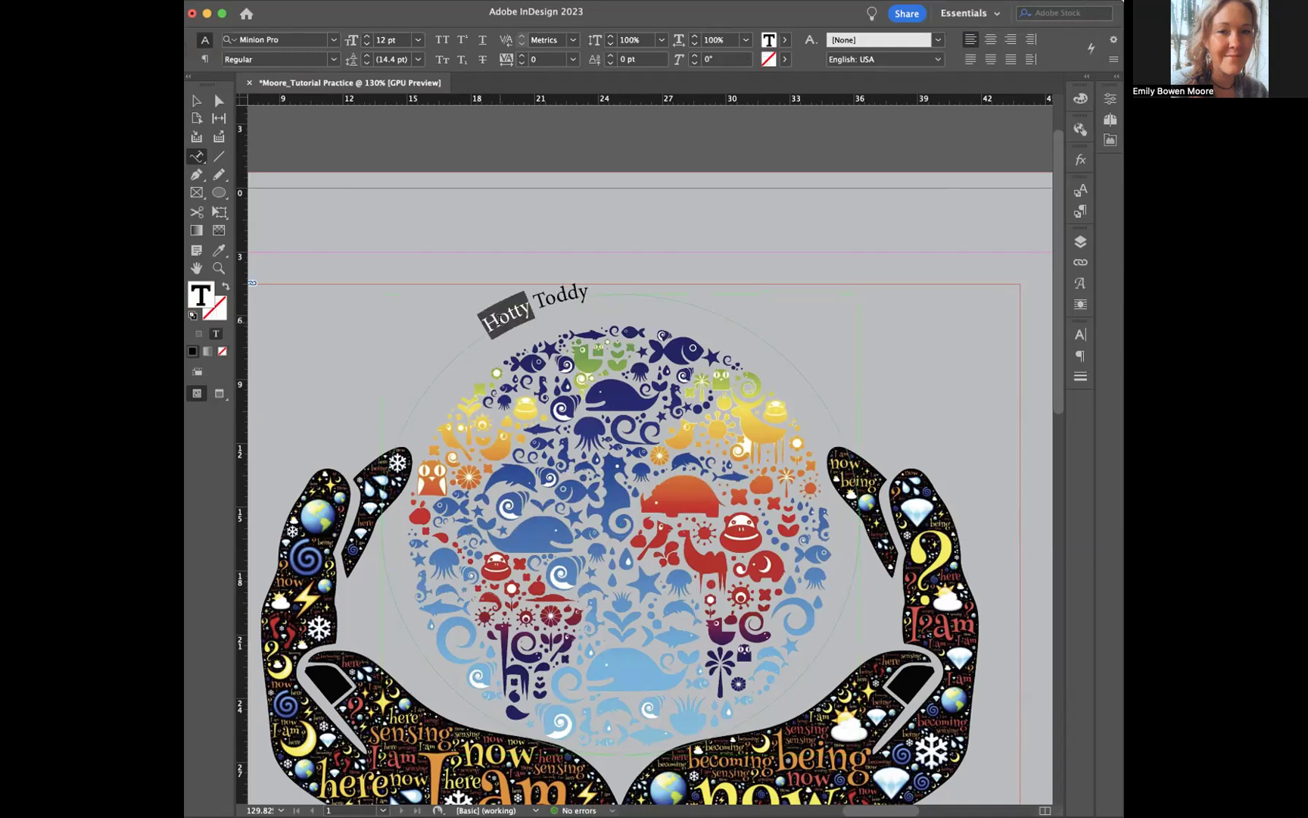
click(587, 290)
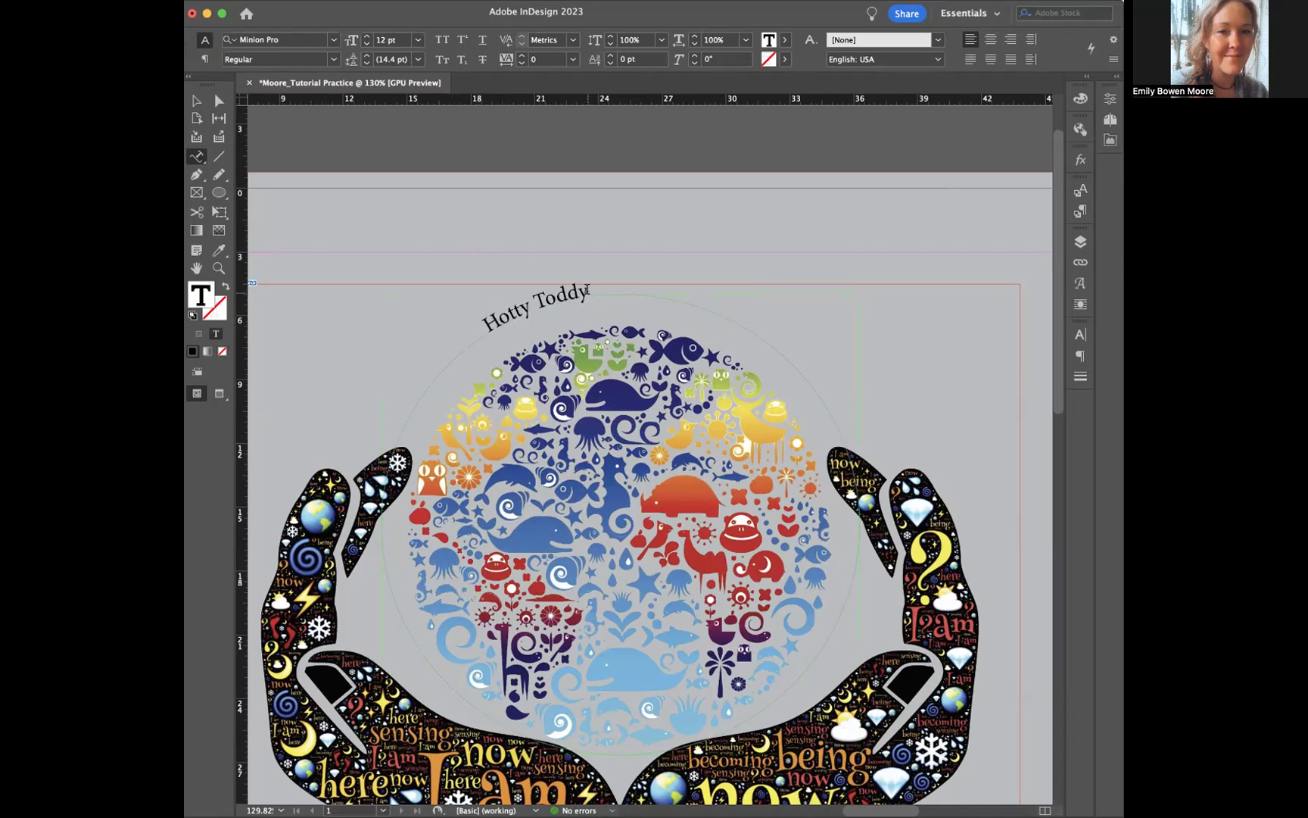
text(!!!)
Step: Set the whole curved "Hotty Toddy!!!" text in the Avenir font with the Black style
triple_click(583, 283)
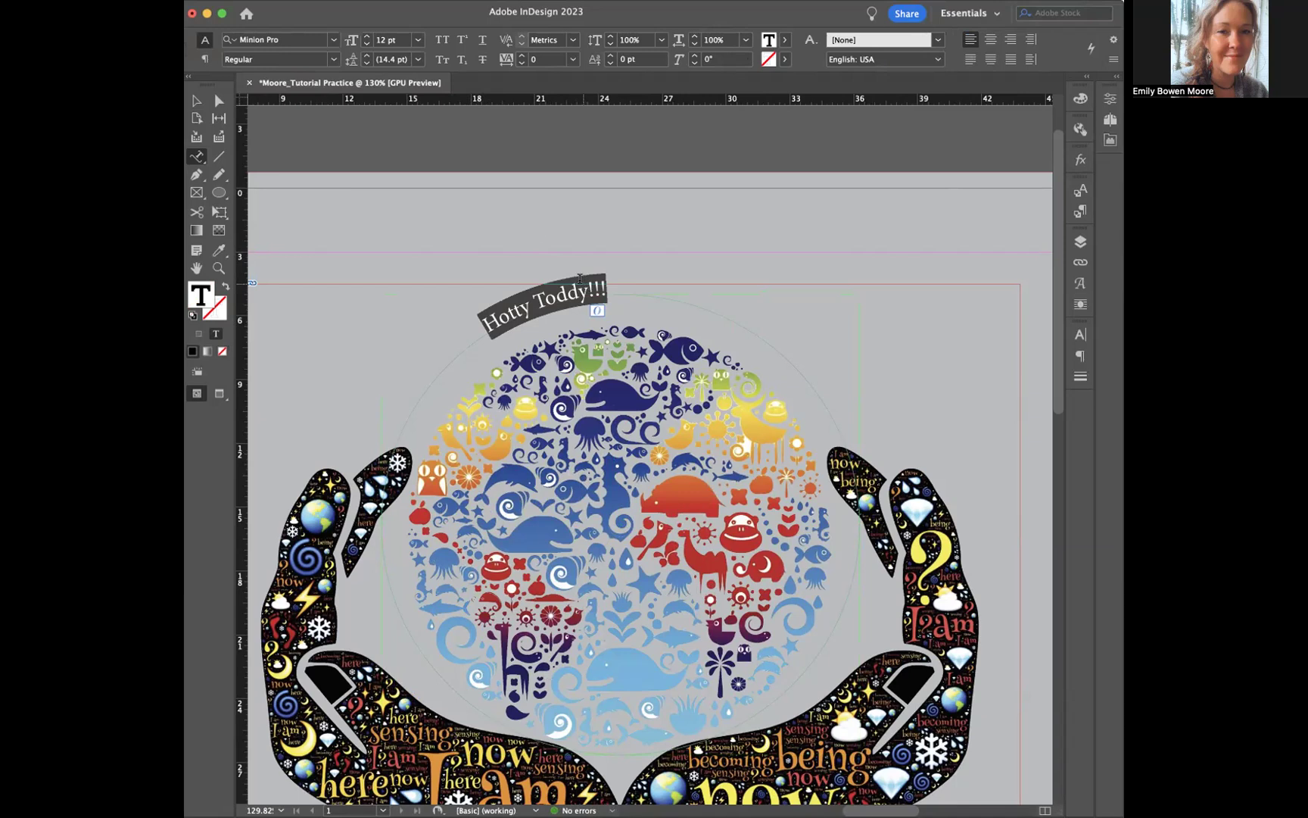
click(334, 40)
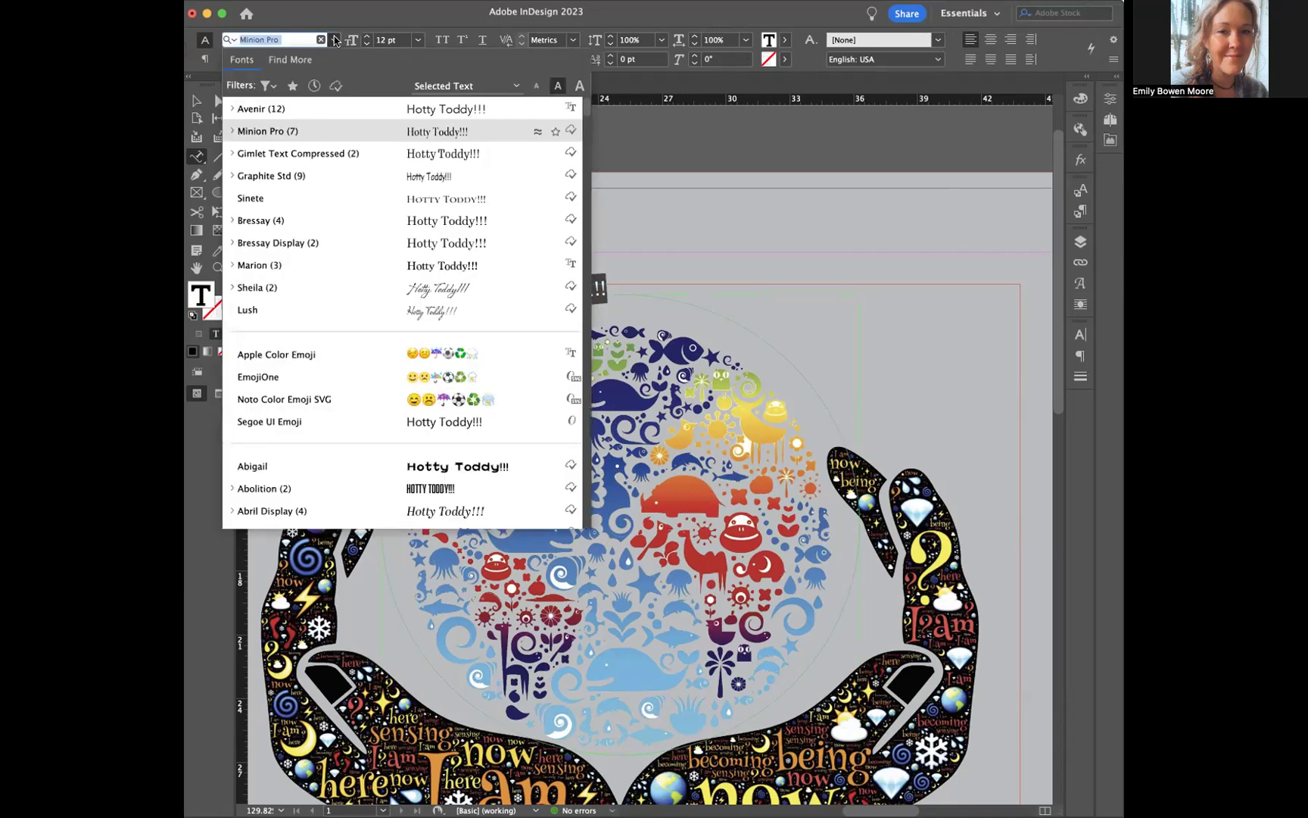
click(263, 108)
click(334, 59)
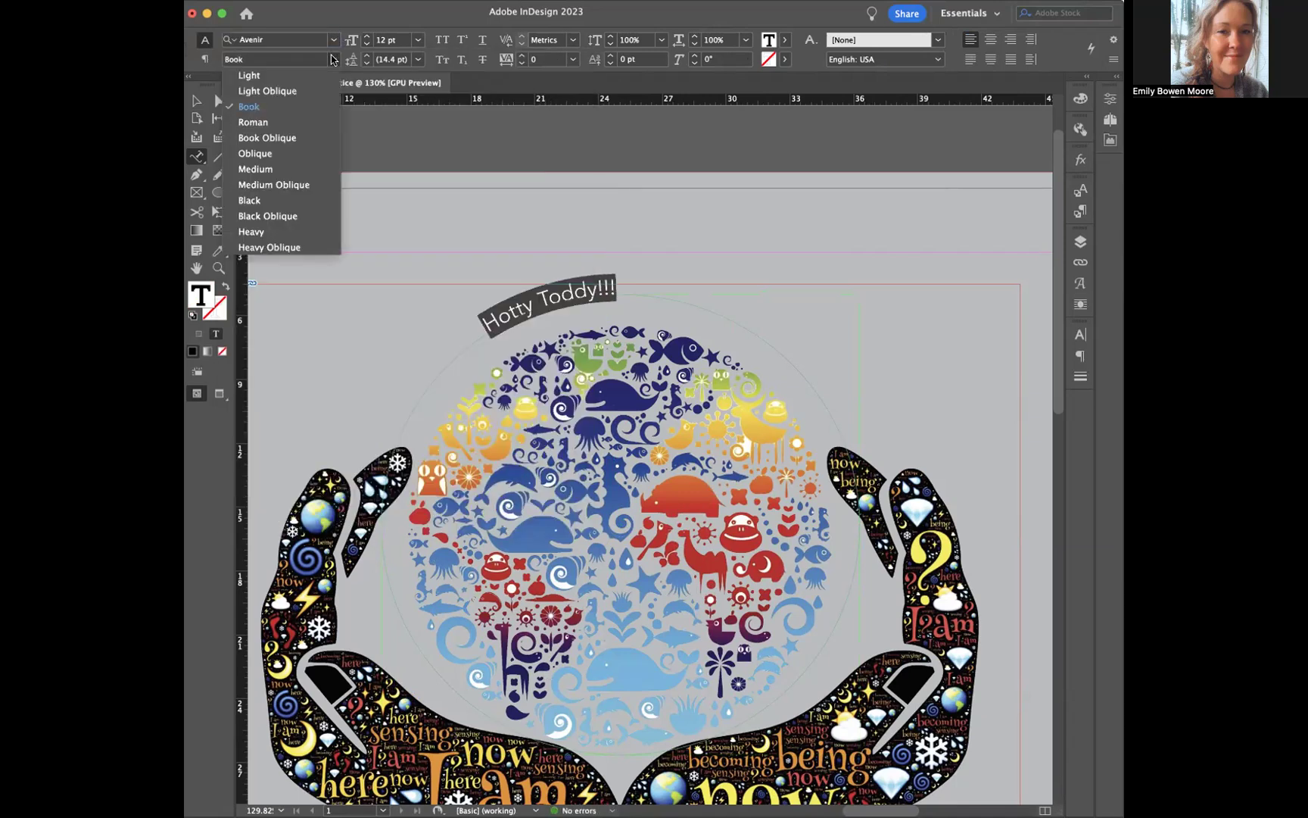
click(253, 199)
Step: Increase the curved text's font size to 23 pt
click(366, 36)
click(366, 35)
click(366, 36)
click(366, 36)
click(366, 36)
click(366, 35)
click(366, 36)
click(366, 35)
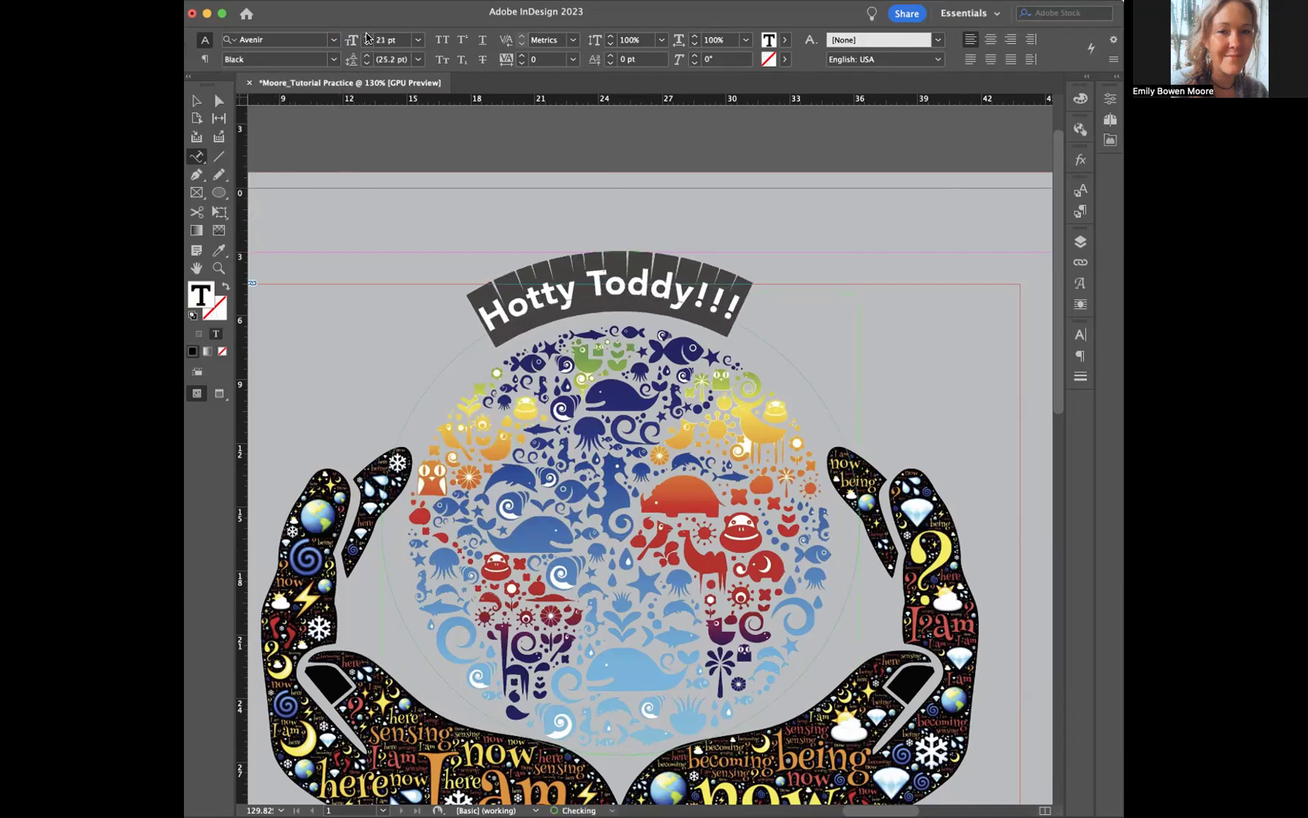
click(366, 36)
click(367, 36)
click(366, 36)
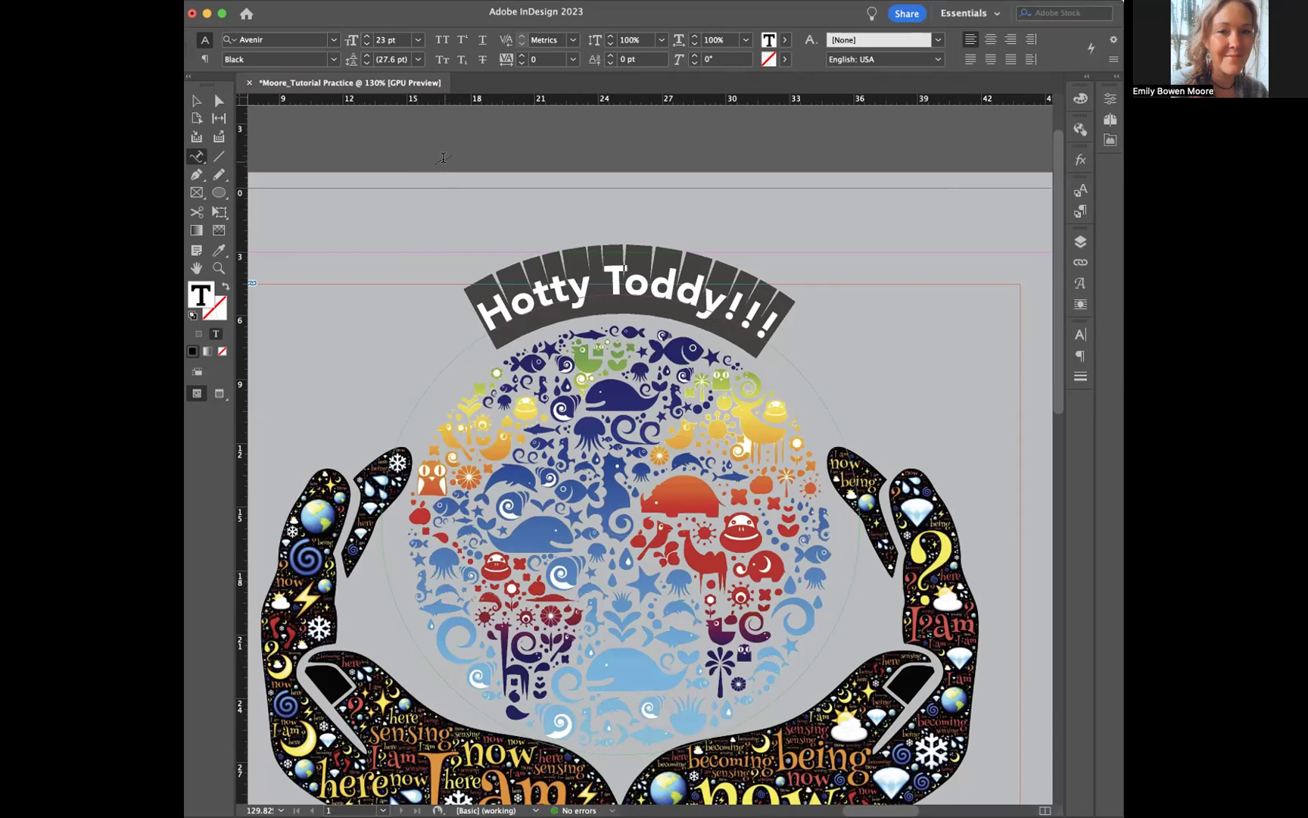
Step: Switch to the Selection tool and slide the start of the curved text slightly clockwise along the circle
click(196, 101)
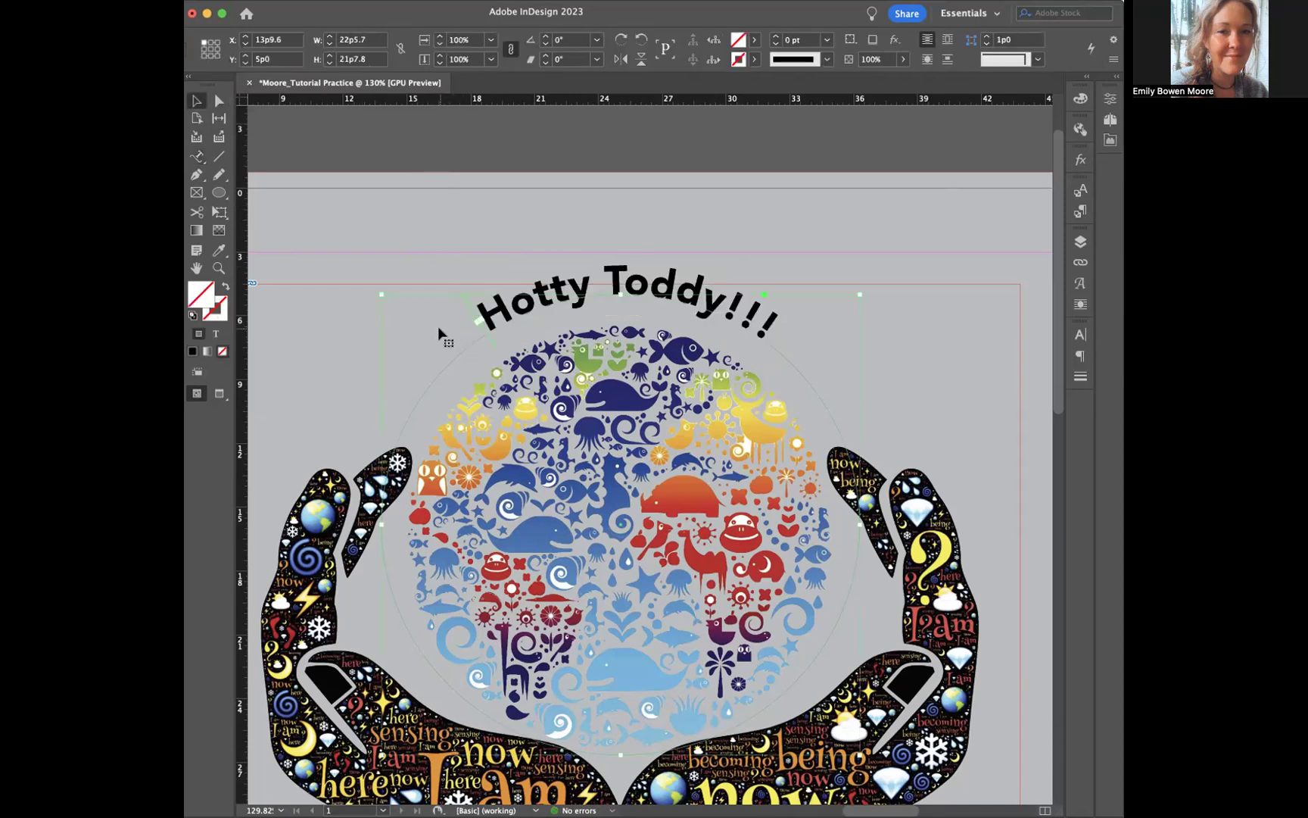
scroll(439, 333, up, 3)
scroll(439, 333, up, 3)
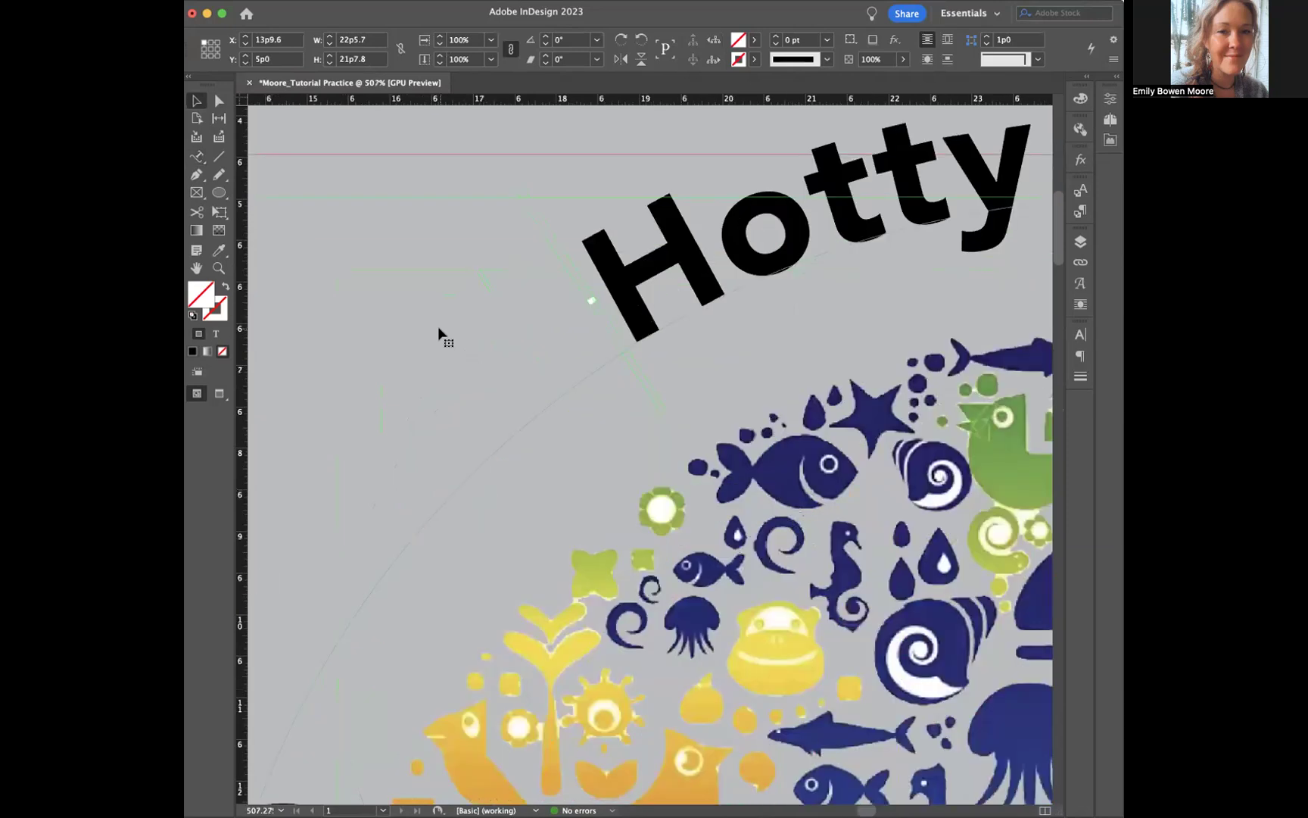
scroll(356, 280, down, 2)
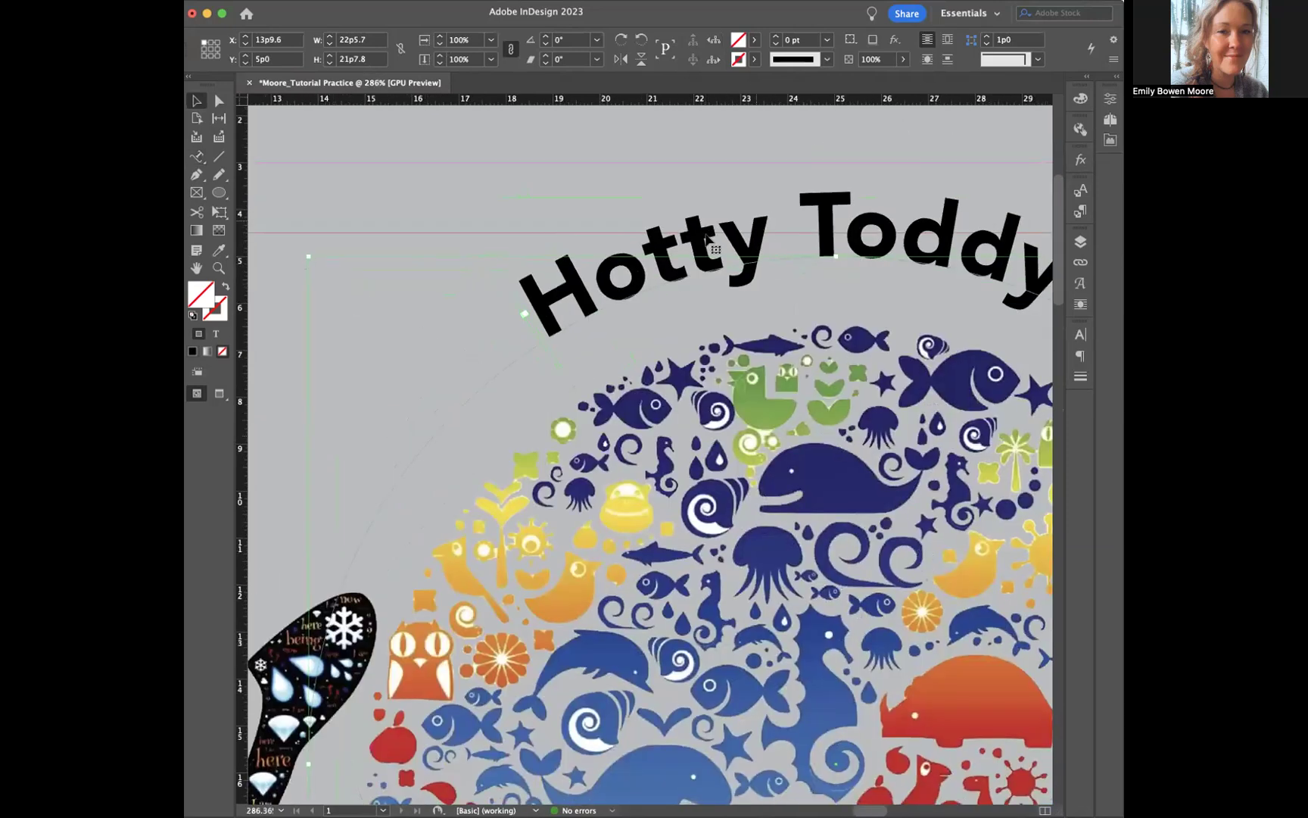
scroll(544, 344, up, 3)
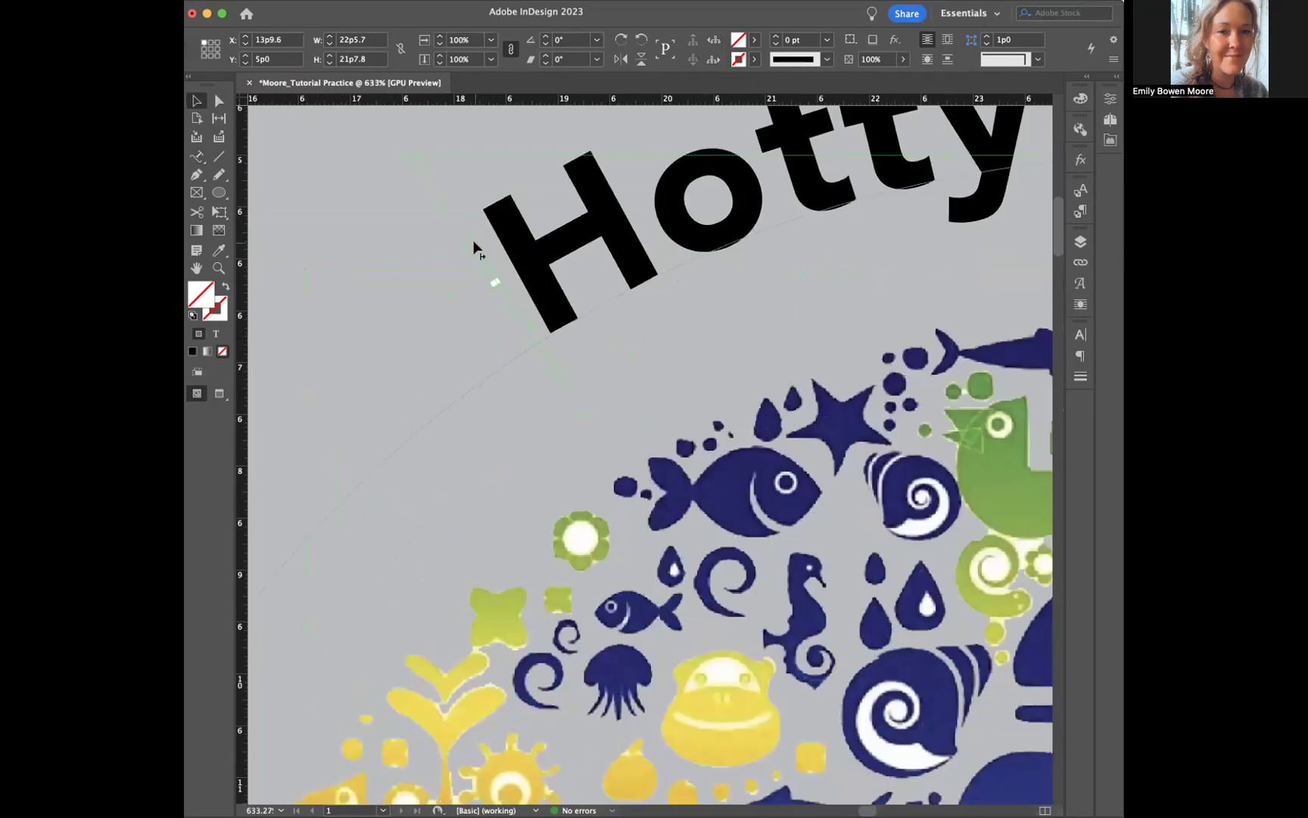
scroll(475, 249, up, 1)
drag(474, 242, 614, 166)
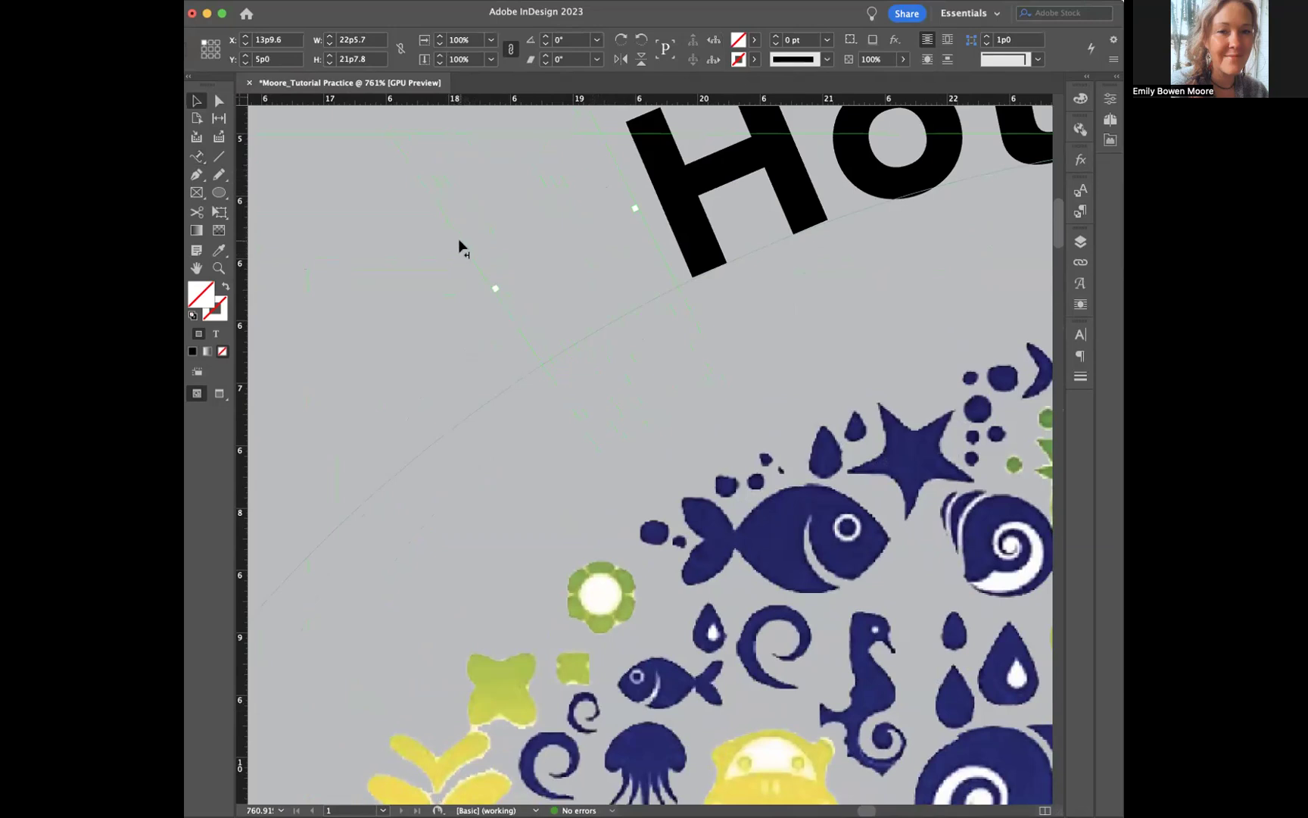
scroll(459, 243, down, 5)
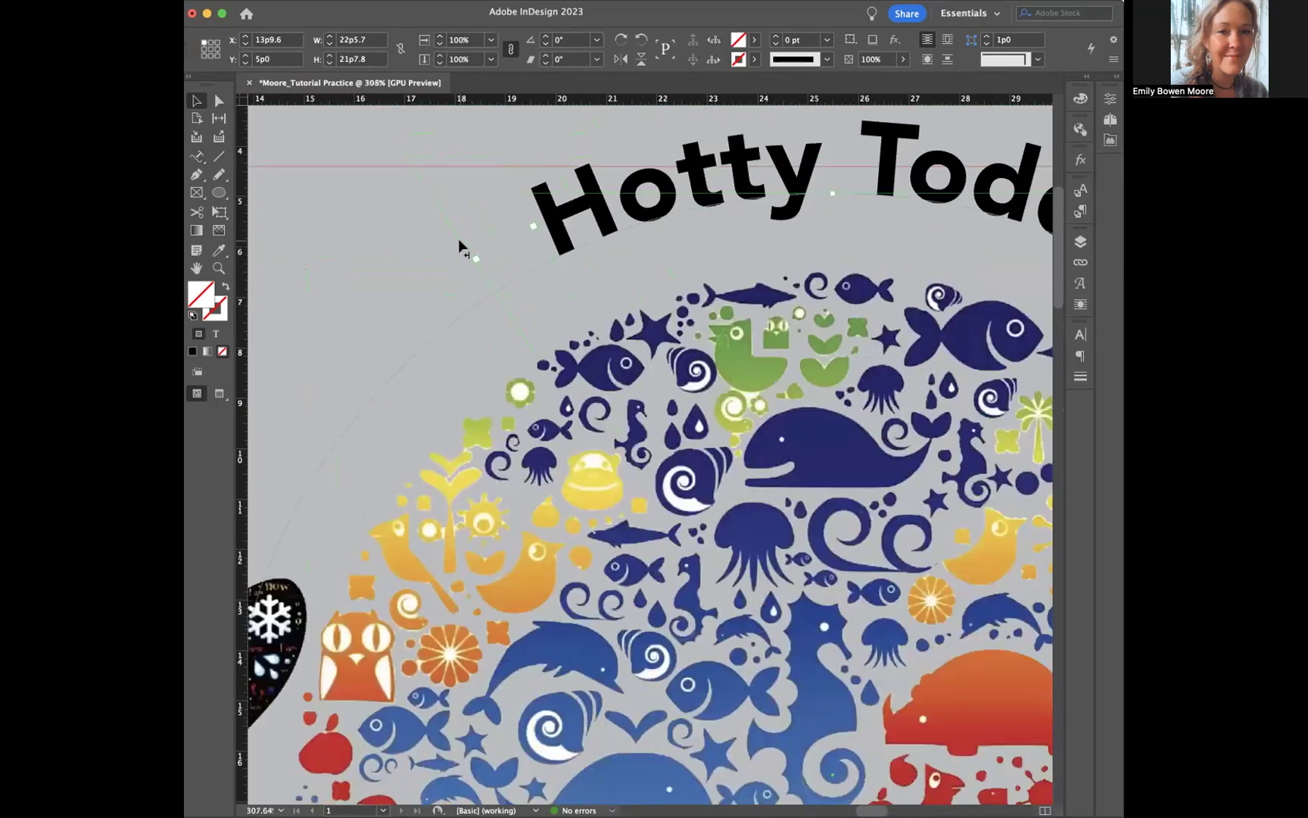
scroll(459, 247, down, 3)
scroll(491, 220, down, 1)
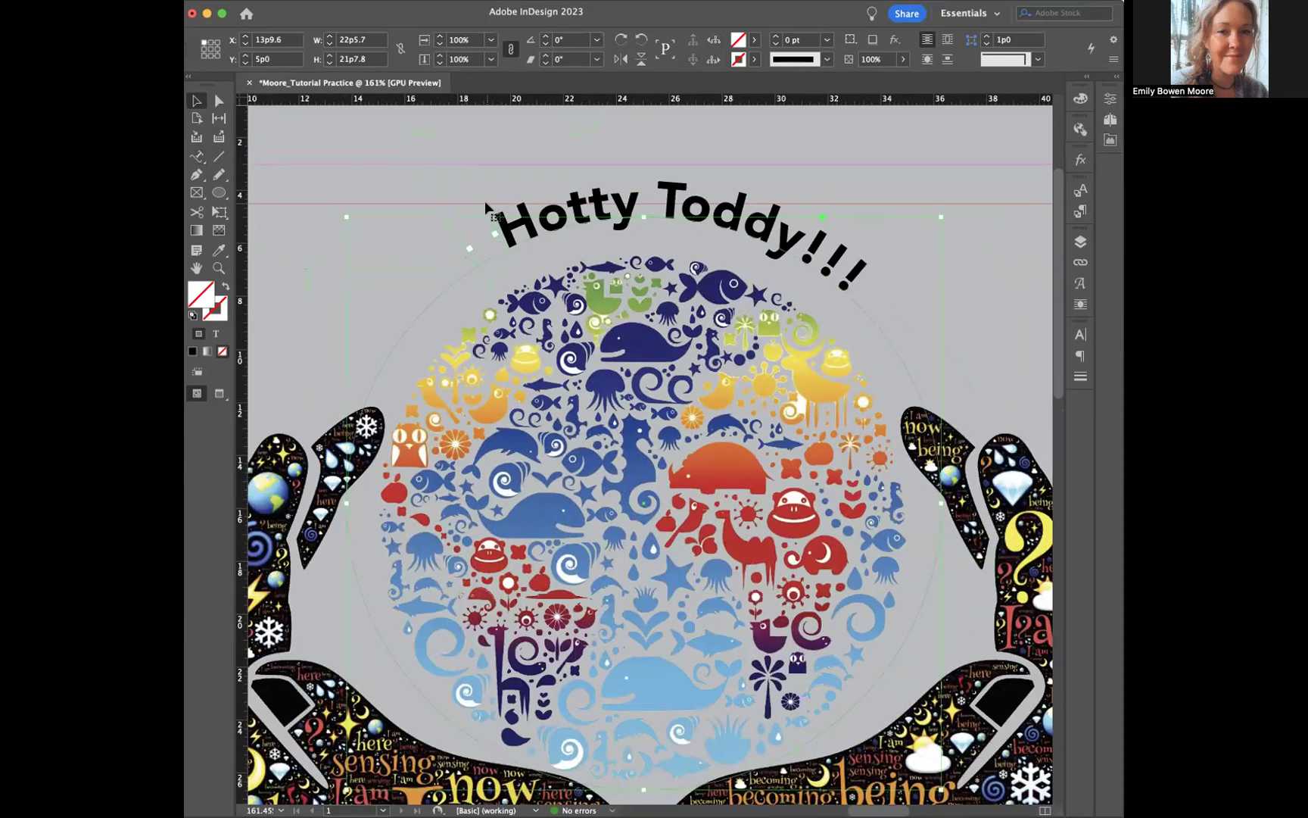
Step: Slide the curved text around the circle's right side and back until it is centred above the globe, and deselect it
drag(483, 204, 831, 291)
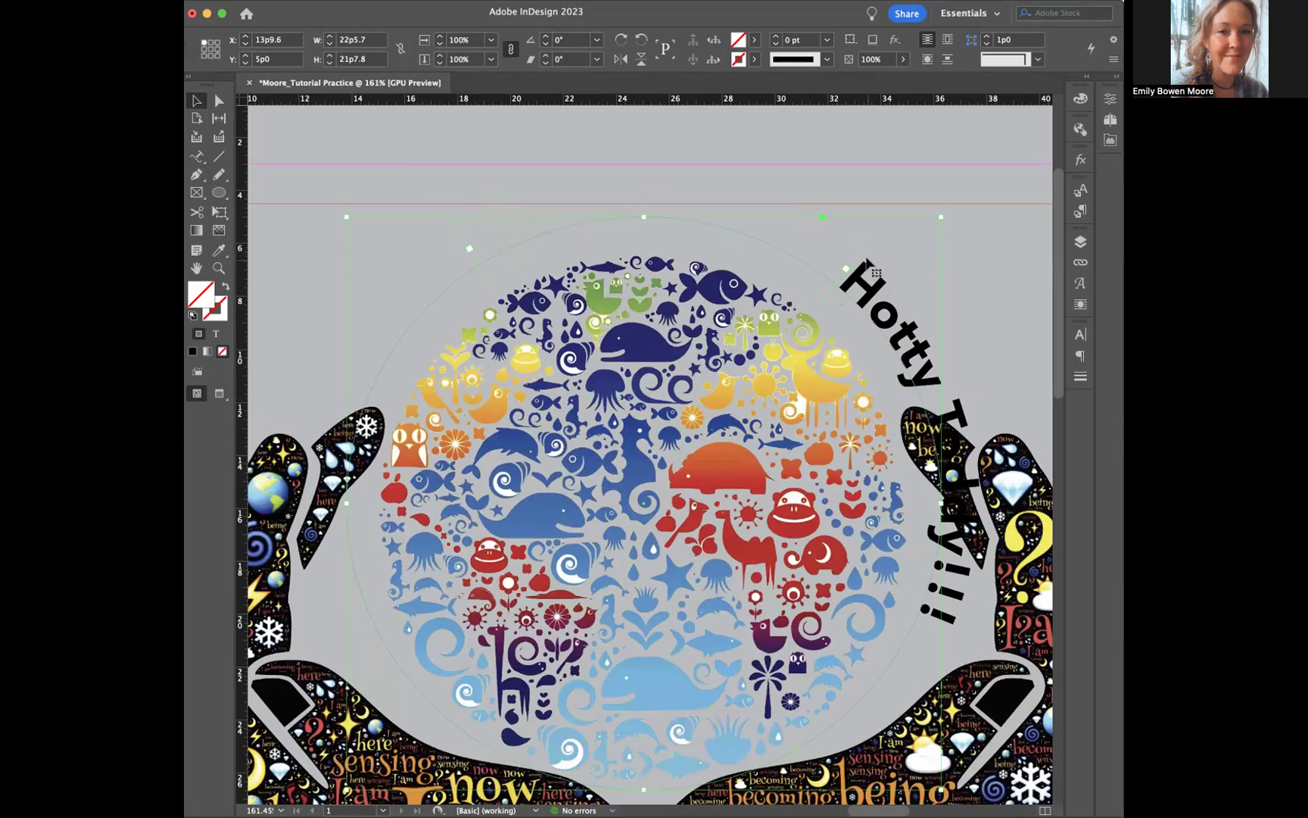
drag(865, 259, 471, 214)
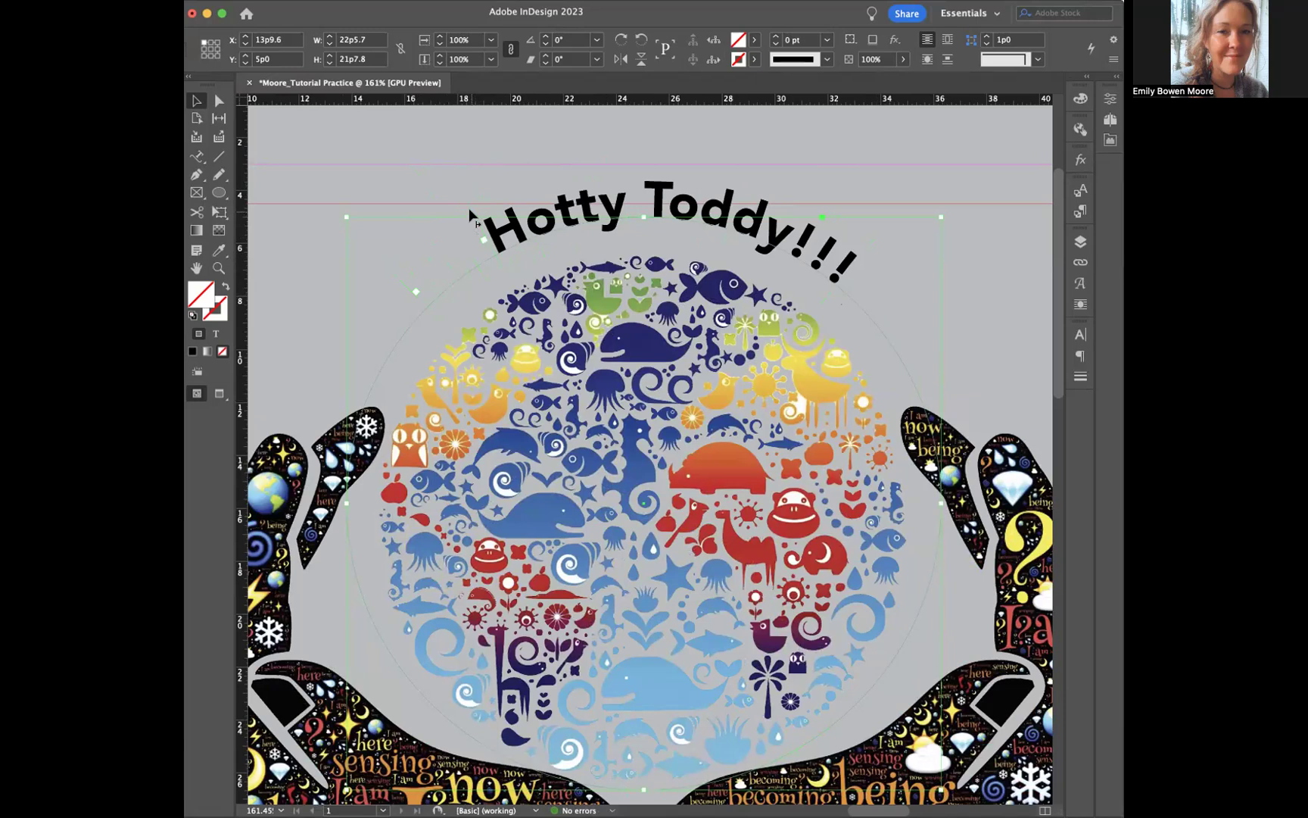
drag(457, 223, 444, 215)
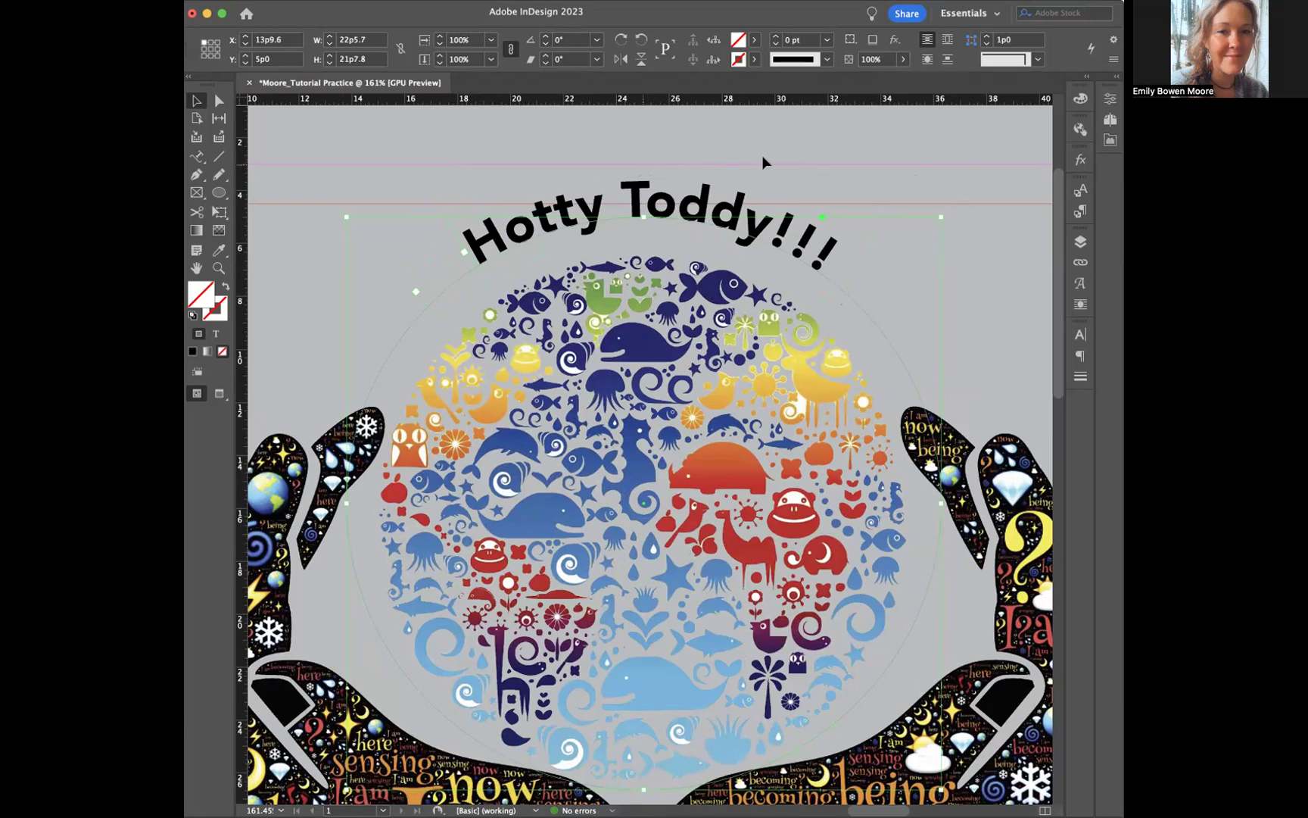
click(765, 123)
scroll(759, 161, down, 3)
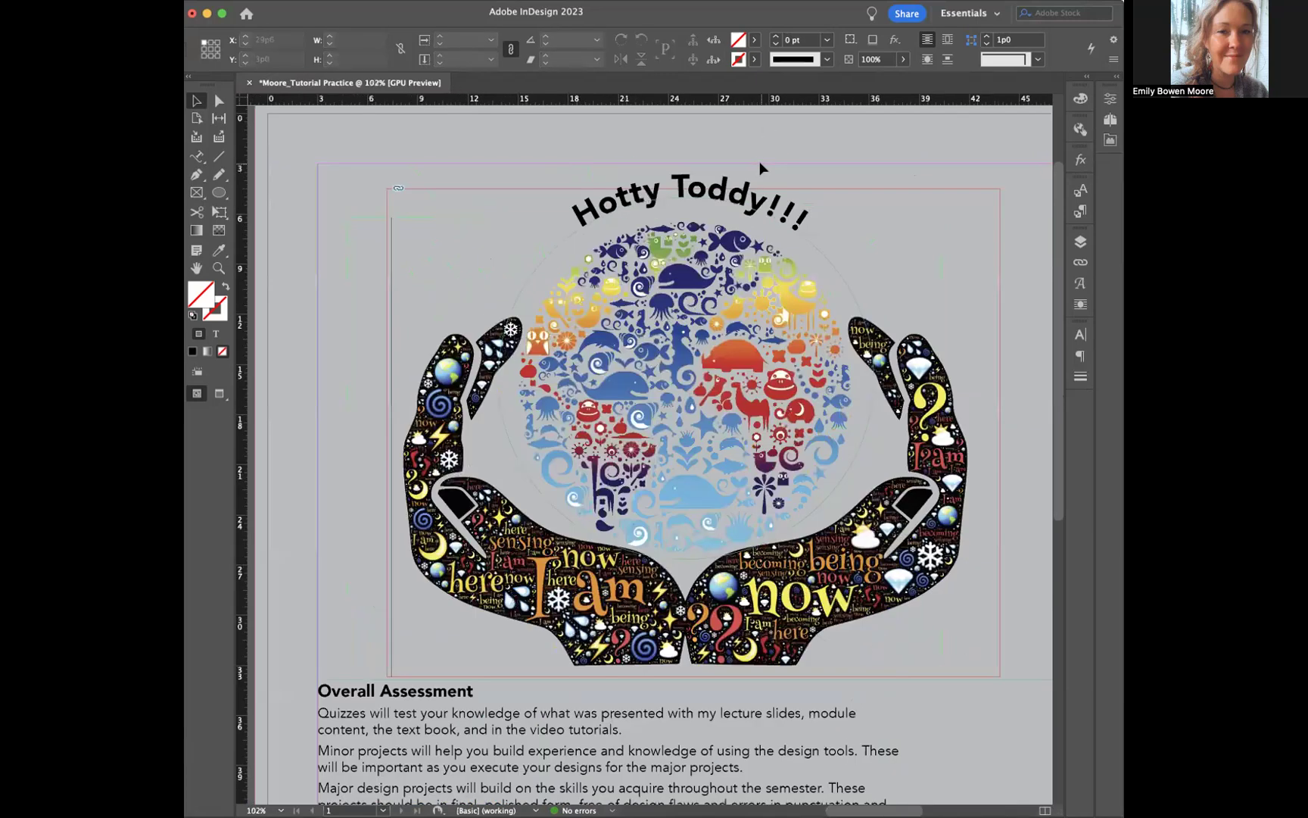
scroll(759, 161, down, 5)
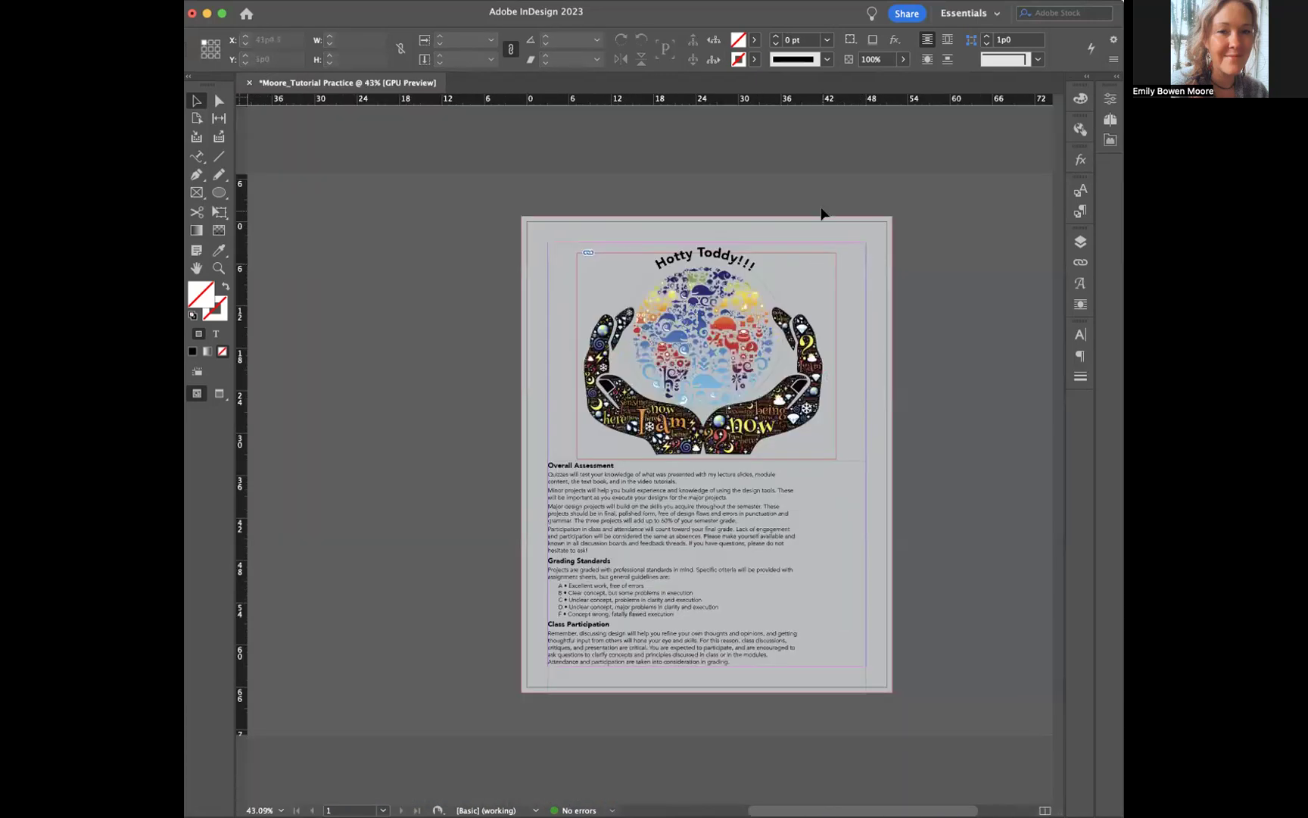
Step: Give the text circle a Black stroke and set the stroke back to None
click(759, 282)
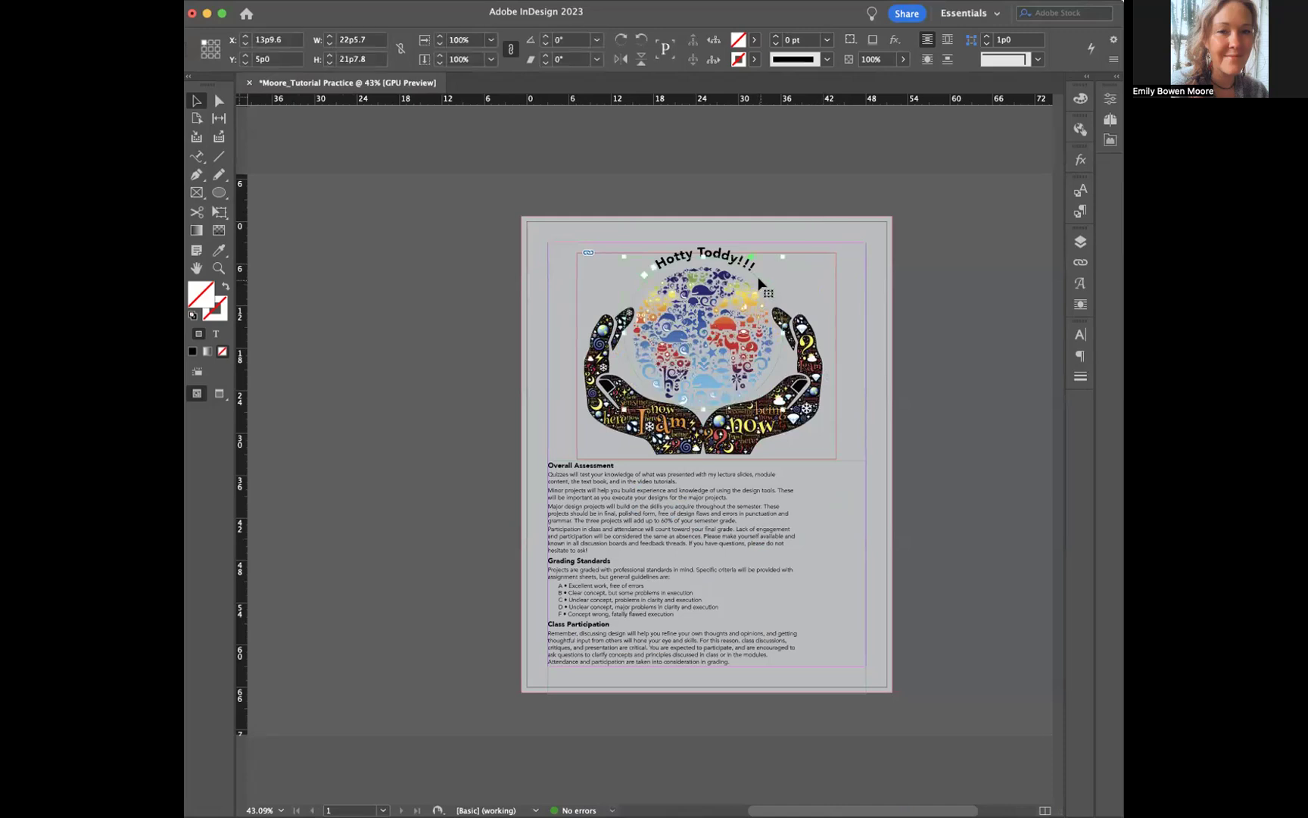
scroll(759, 282, up, 7)
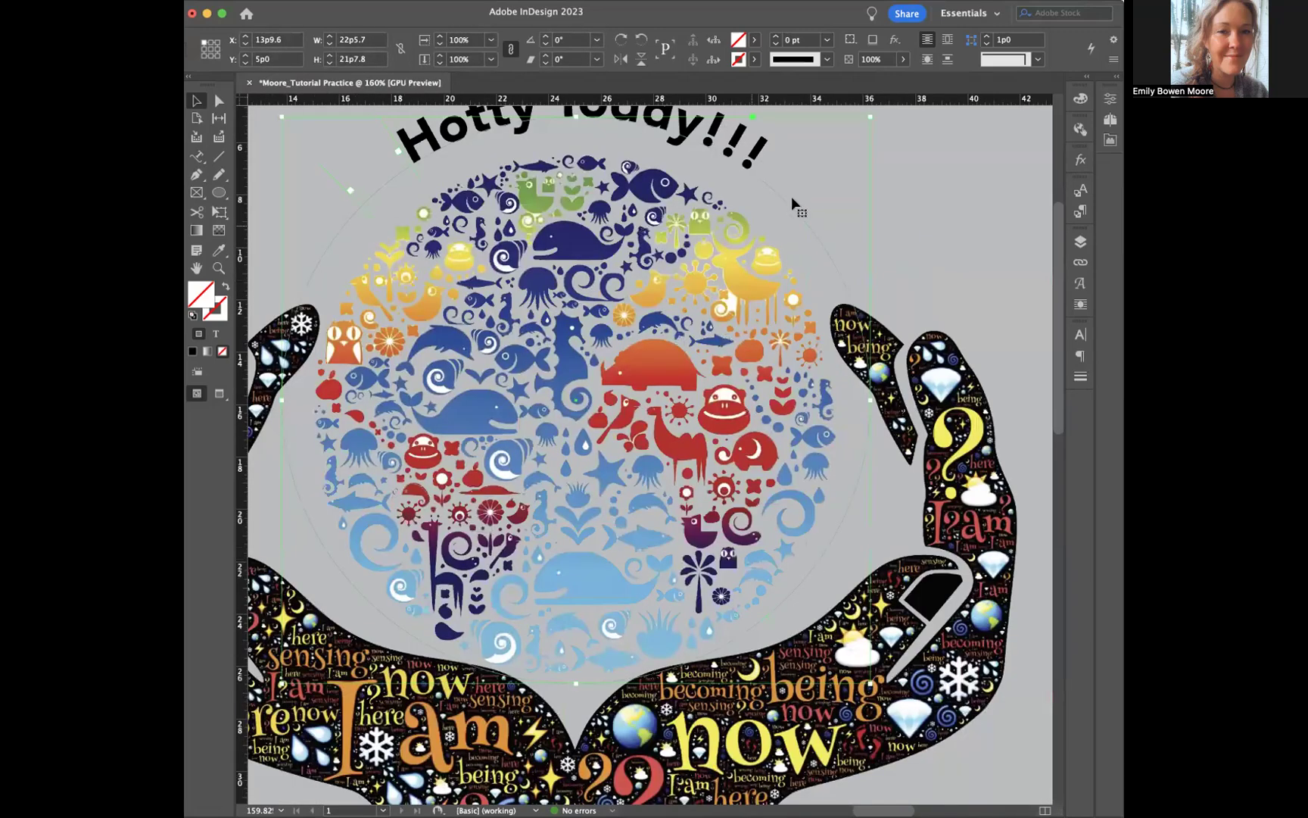
click(755, 59)
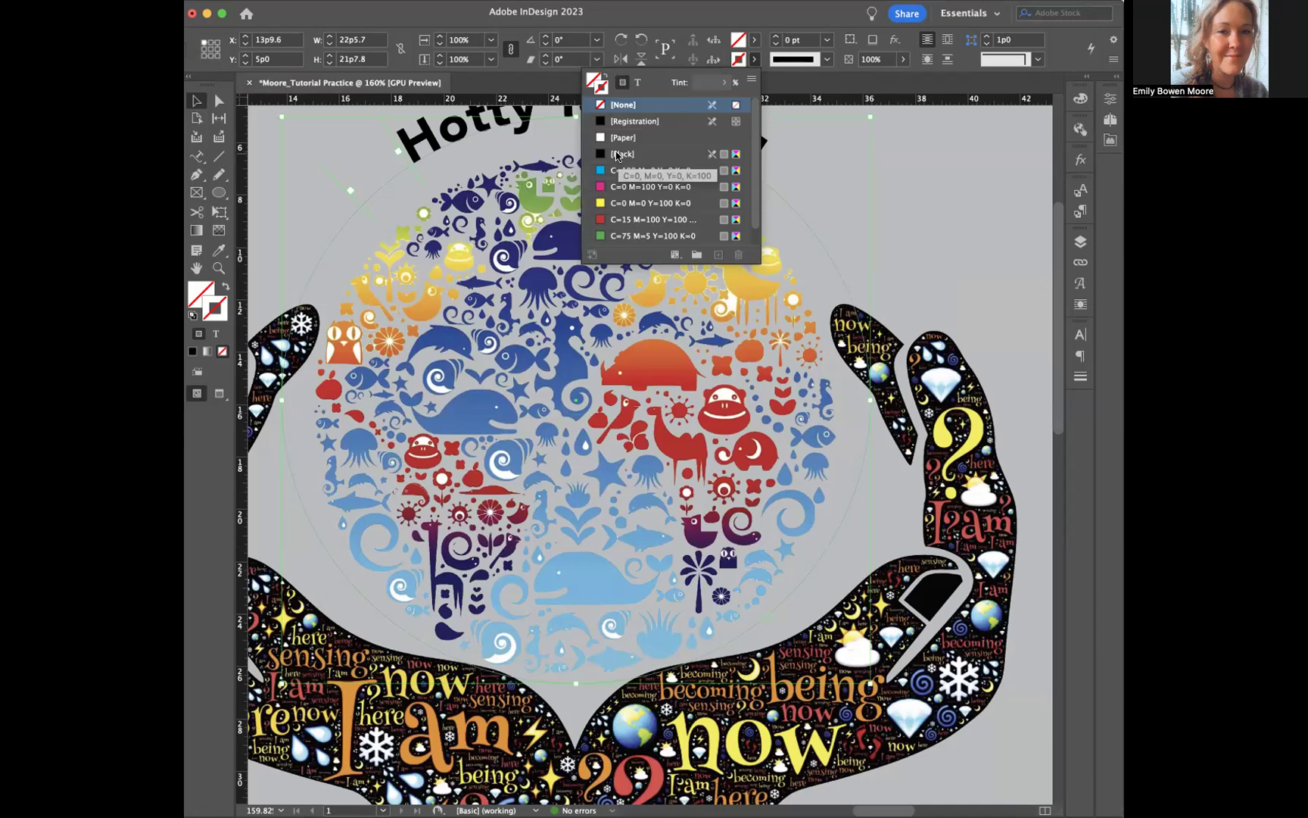
click(754, 59)
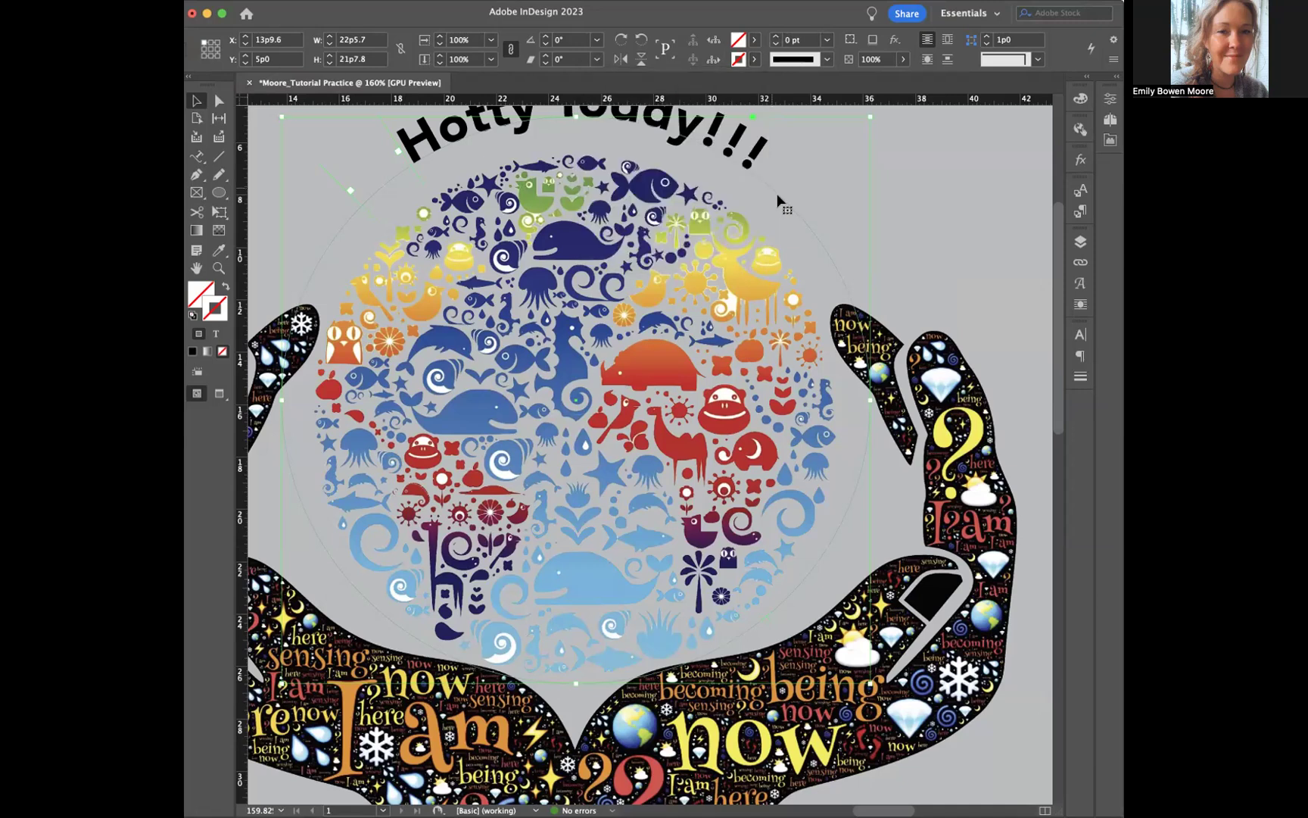
click(754, 59)
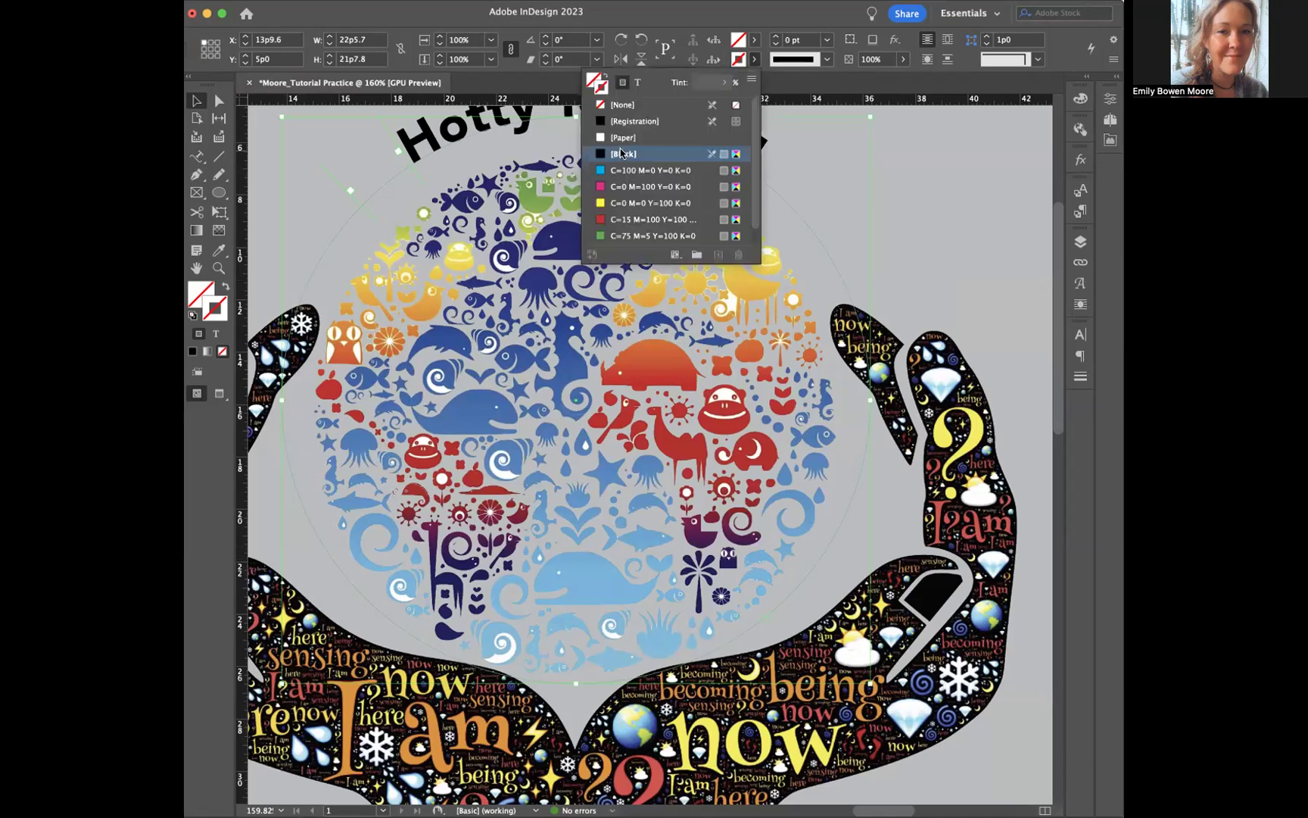
click(622, 154)
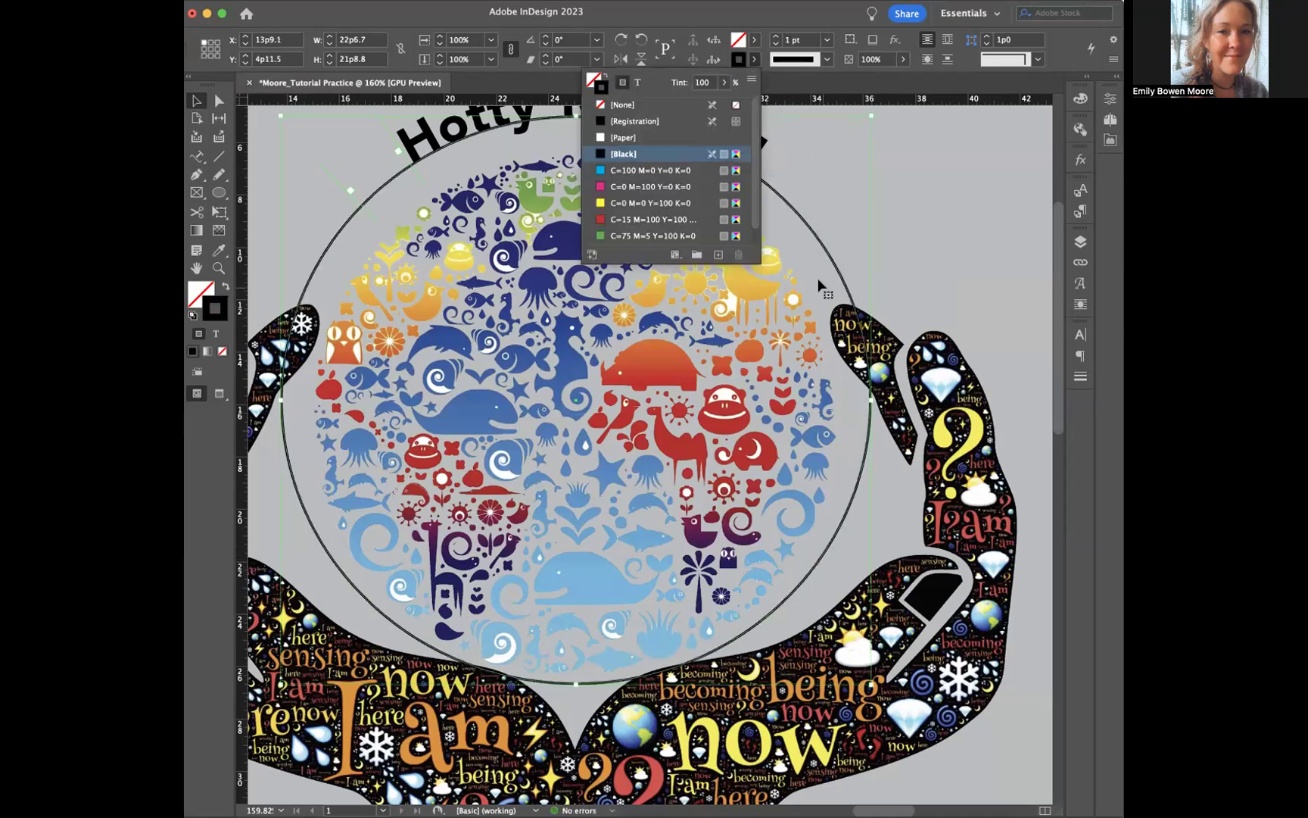
click(613, 106)
scroll(613, 107, down, 1)
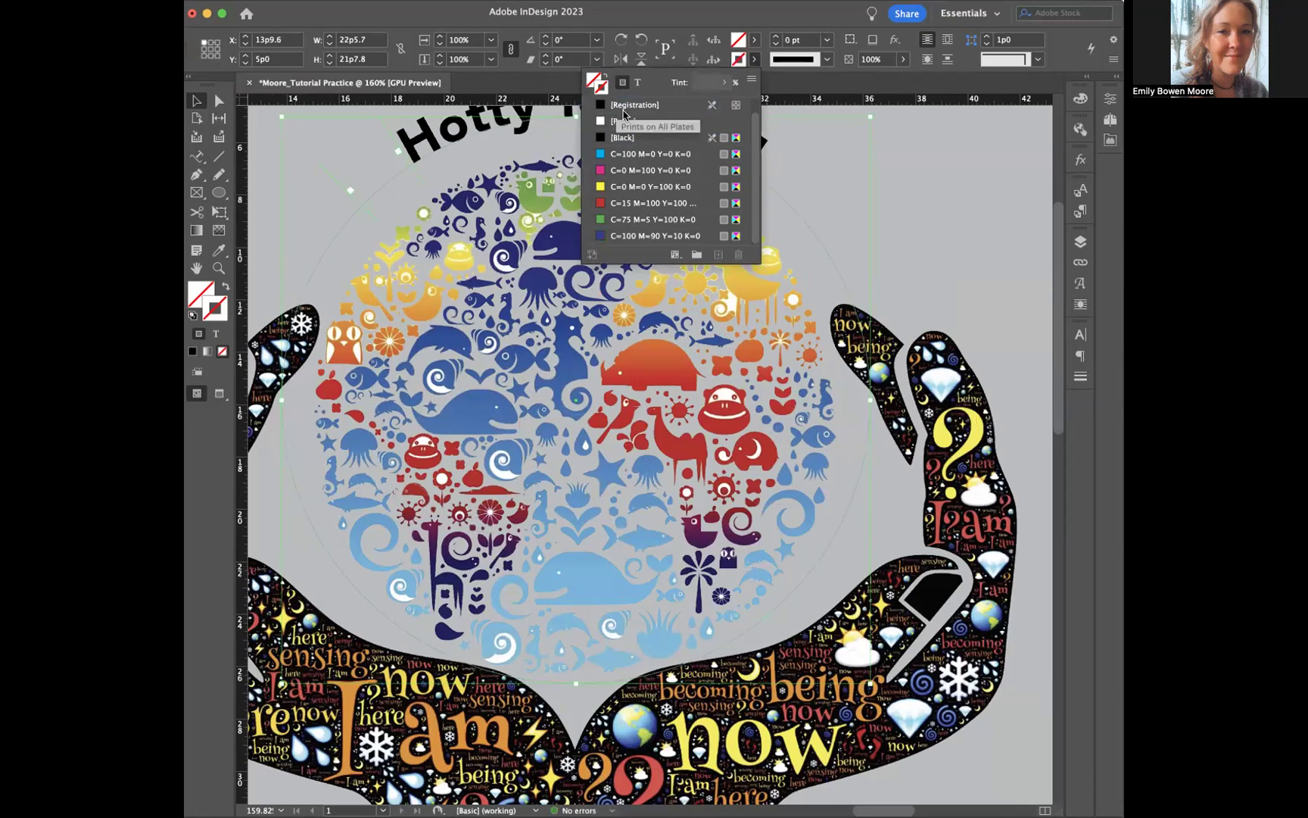
click(755, 60)
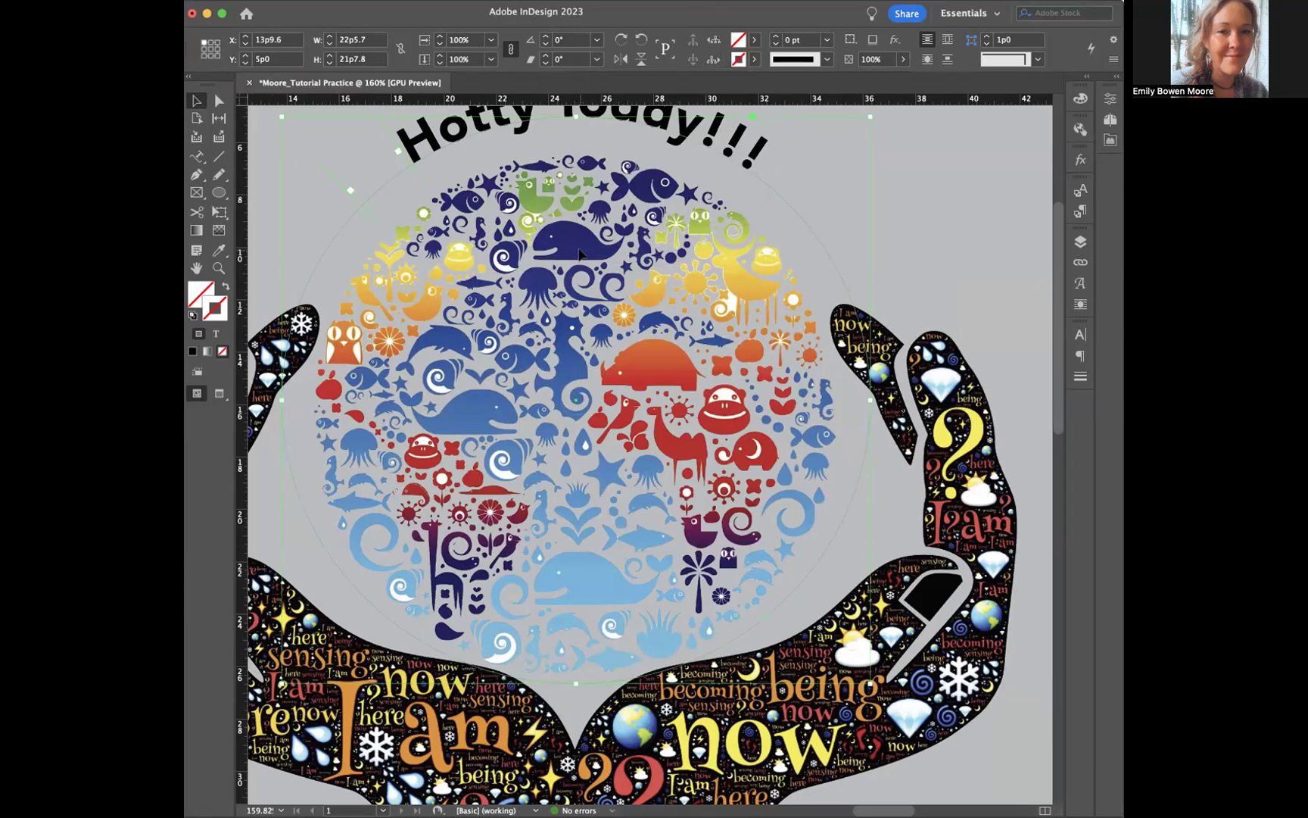
Step: Deselect the circle and examine the curved text and the full page layout
scroll(579, 254, up, 3)
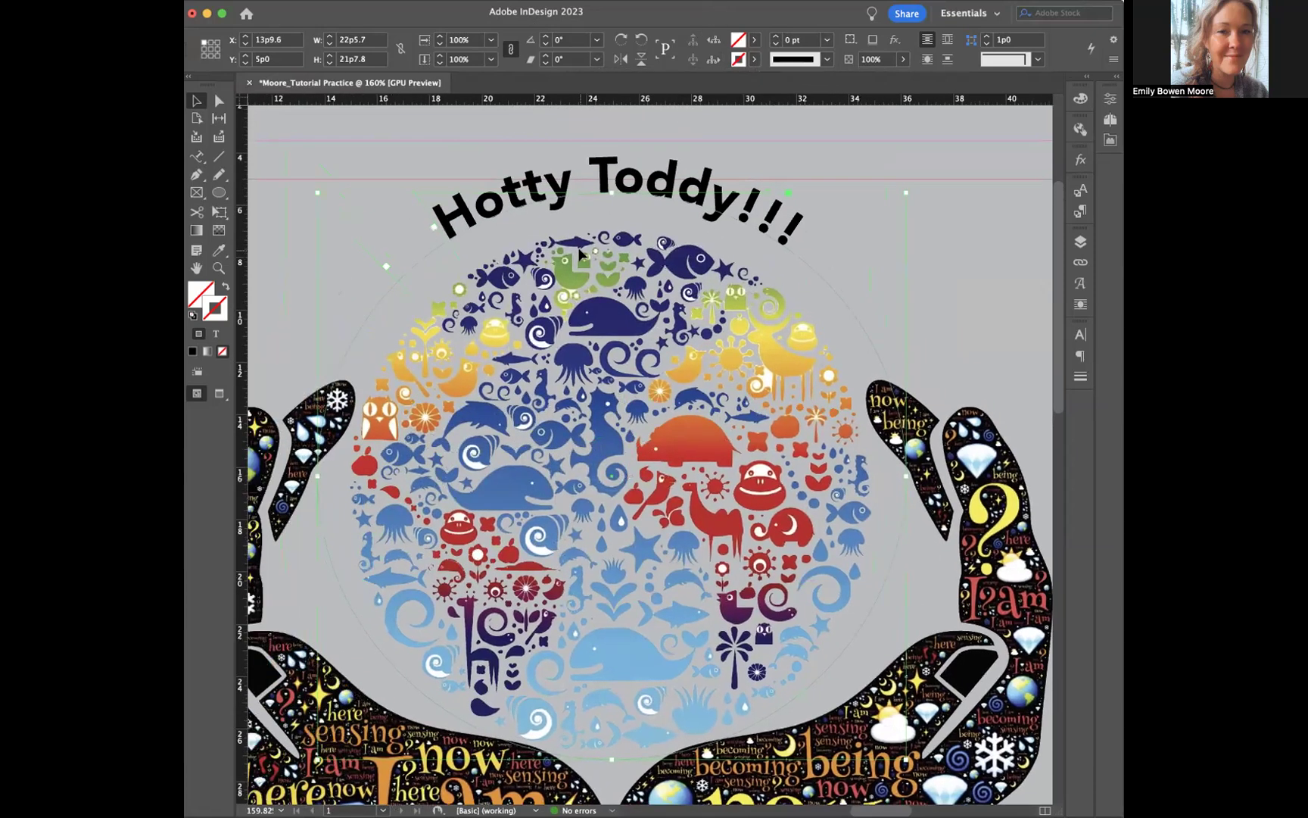
scroll(579, 254, down, 3)
scroll(579, 254, down, 3)
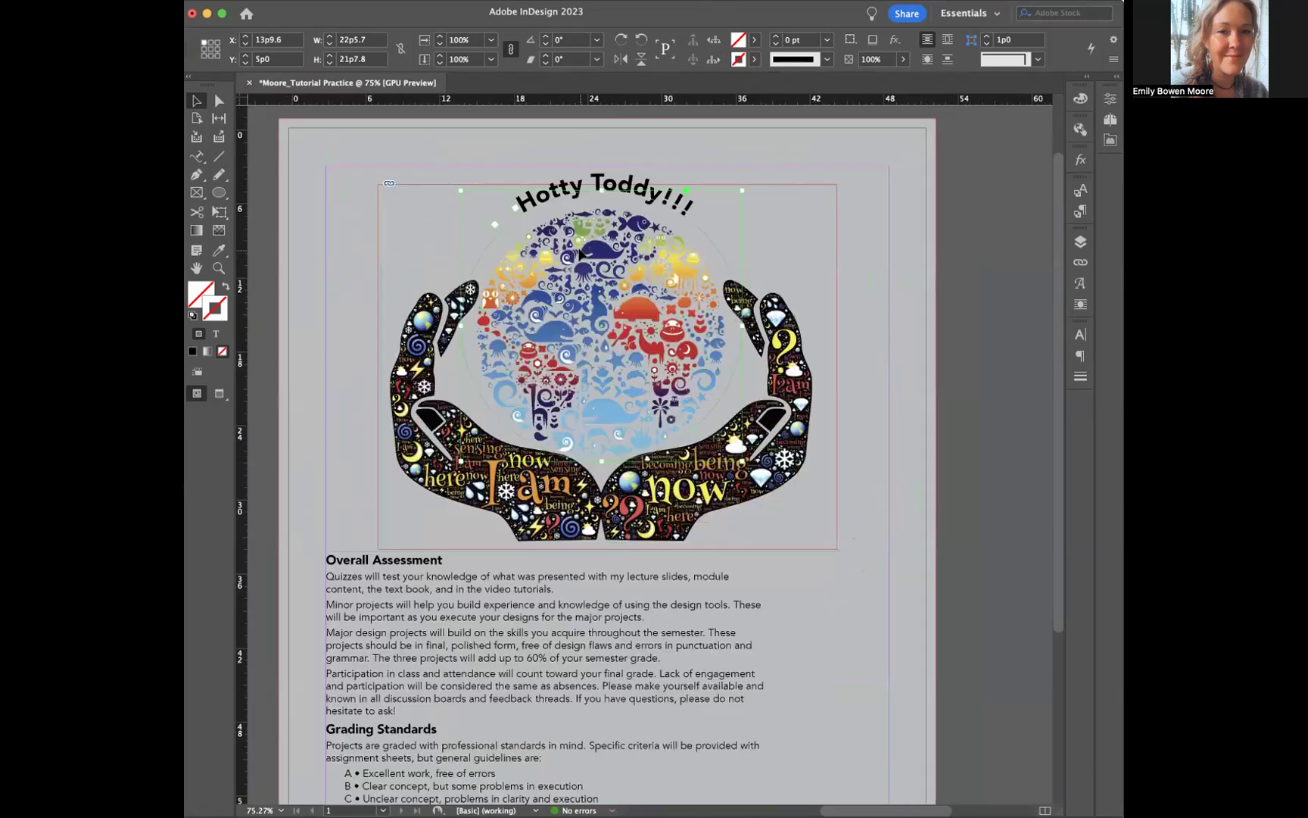
click(957, 168)
scroll(927, 247, down, 1)
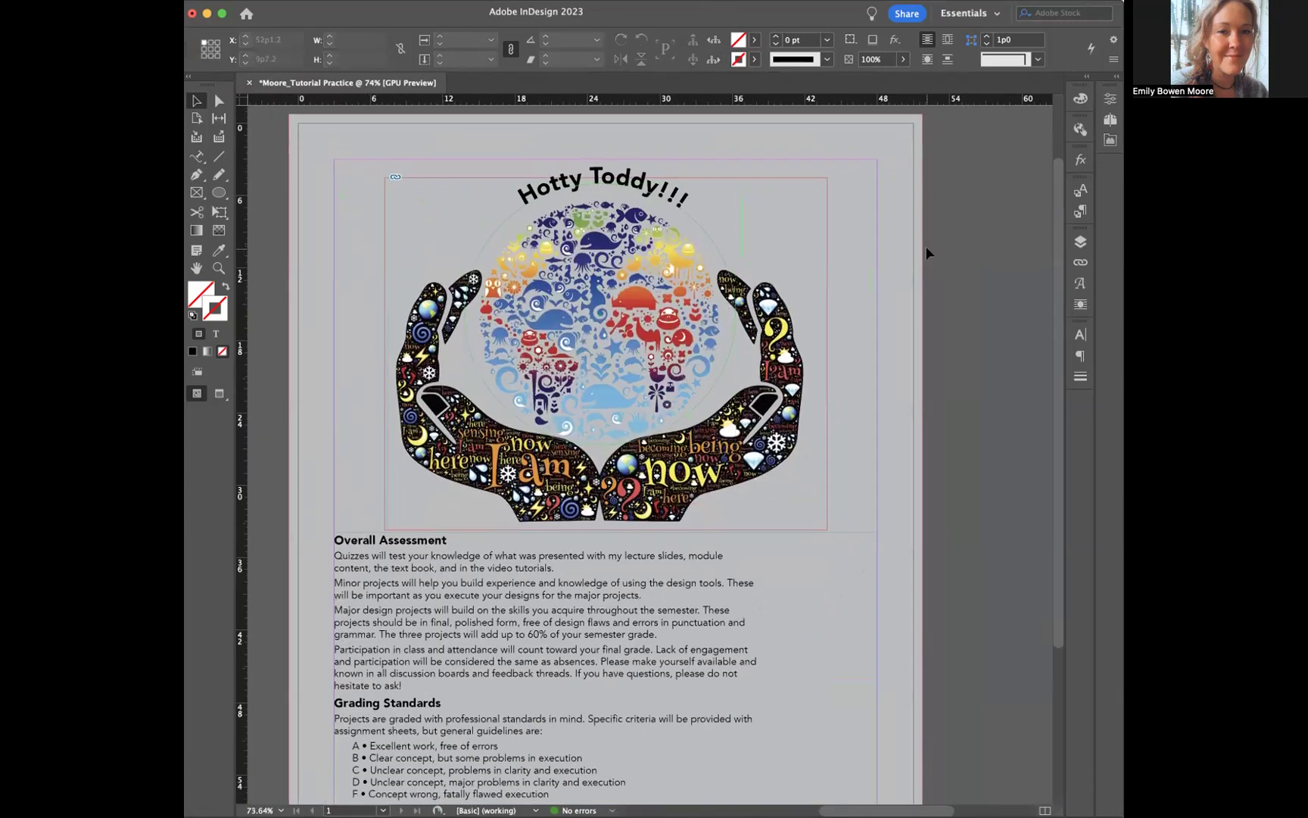
scroll(926, 252, down, 3)
scroll(913, 252, down, 2)
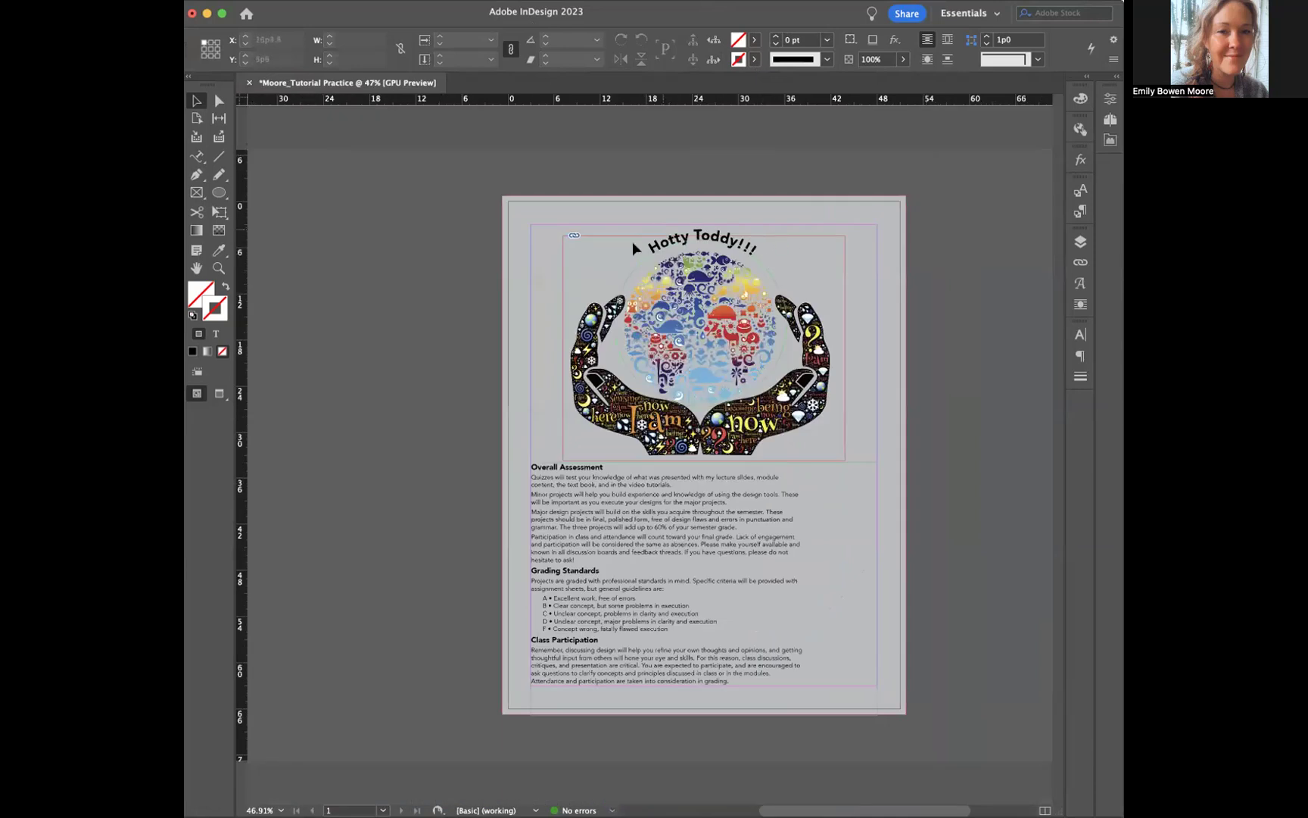
Step: Increase the font size of the curved "Hotty Toddy!!!" text to 30 pt
triple_click(717, 234)
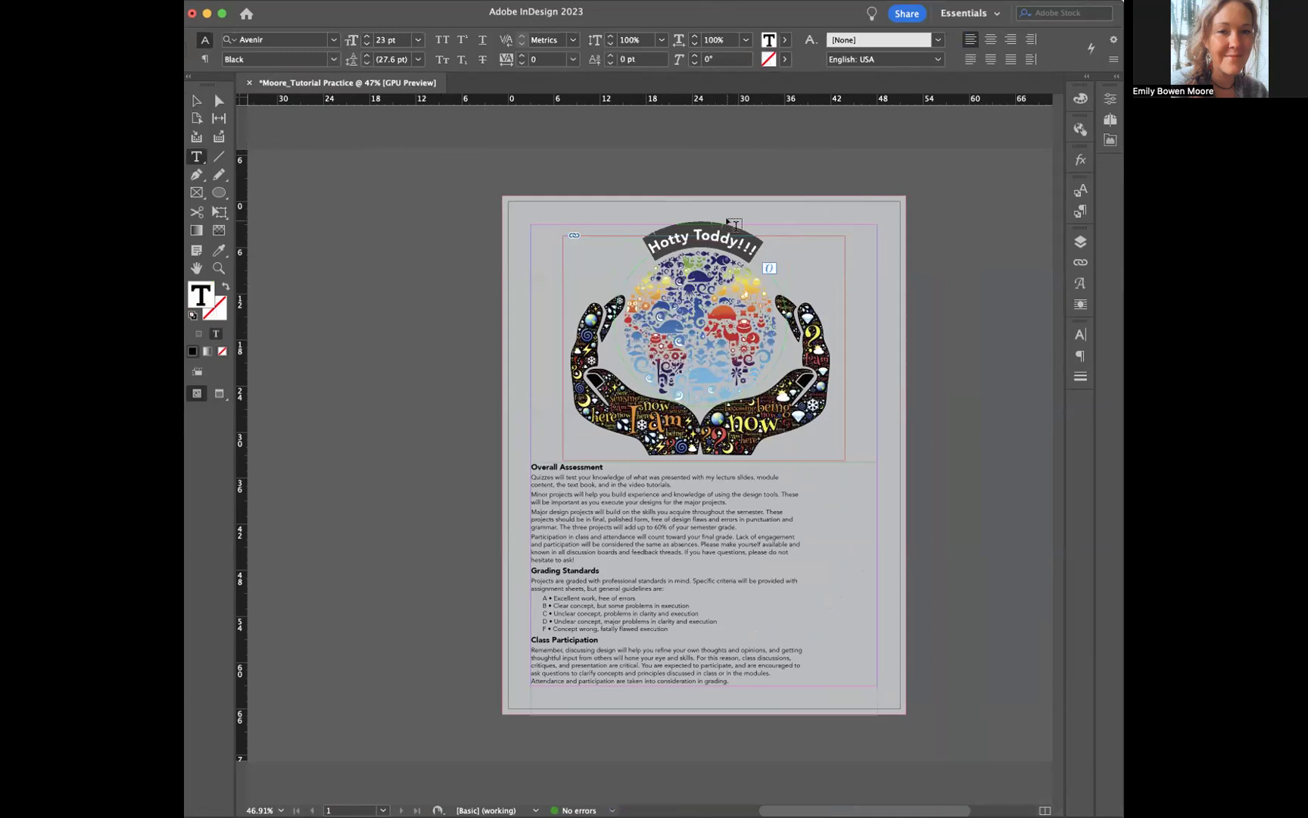
click(366, 37)
click(367, 36)
click(366, 36)
click(366, 36)
click(367, 36)
click(366, 36)
click(367, 37)
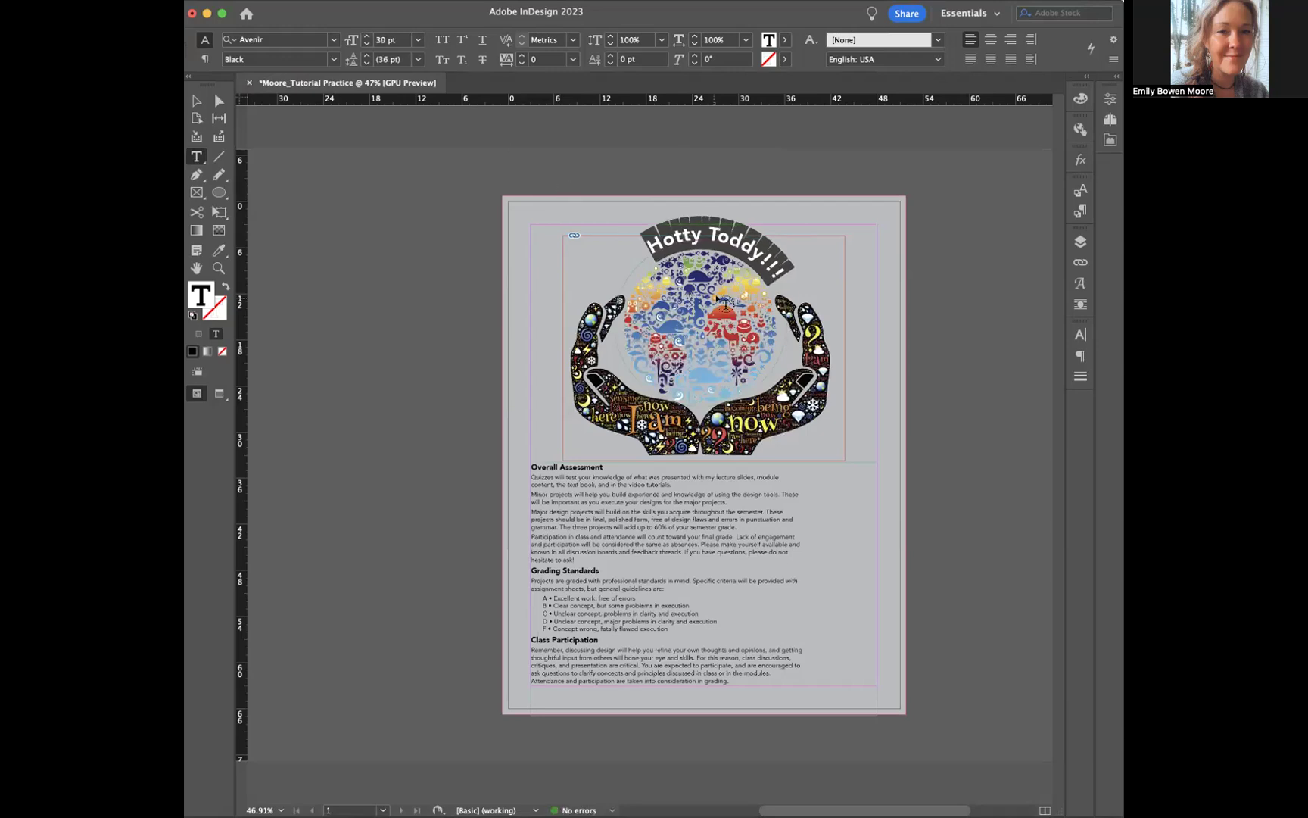
Step: Slide the enlarged curved text counterclockwise along the circle until it is centred above the globe, undoing any misplacement, and deselect it
scroll(726, 303, up, 1)
scroll(725, 303, up, 4)
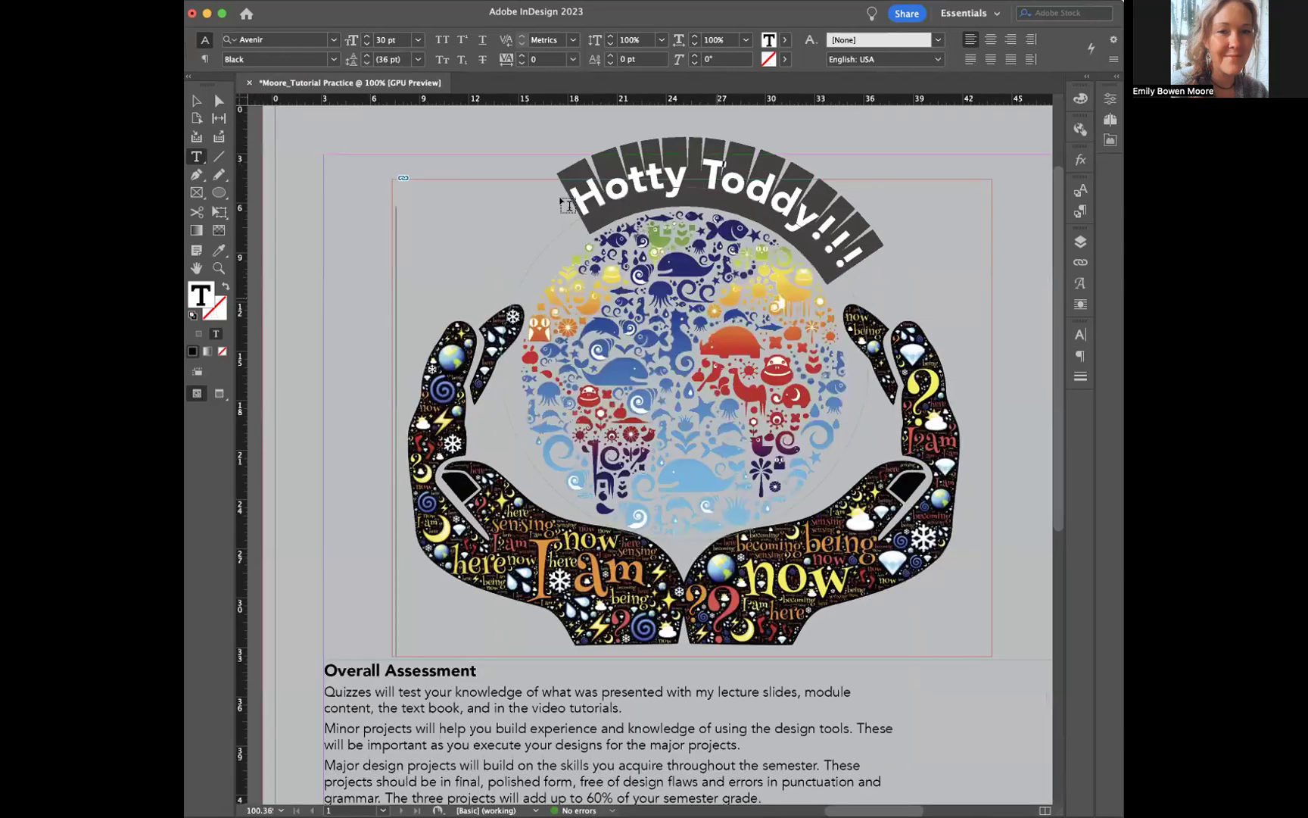
click(561, 170)
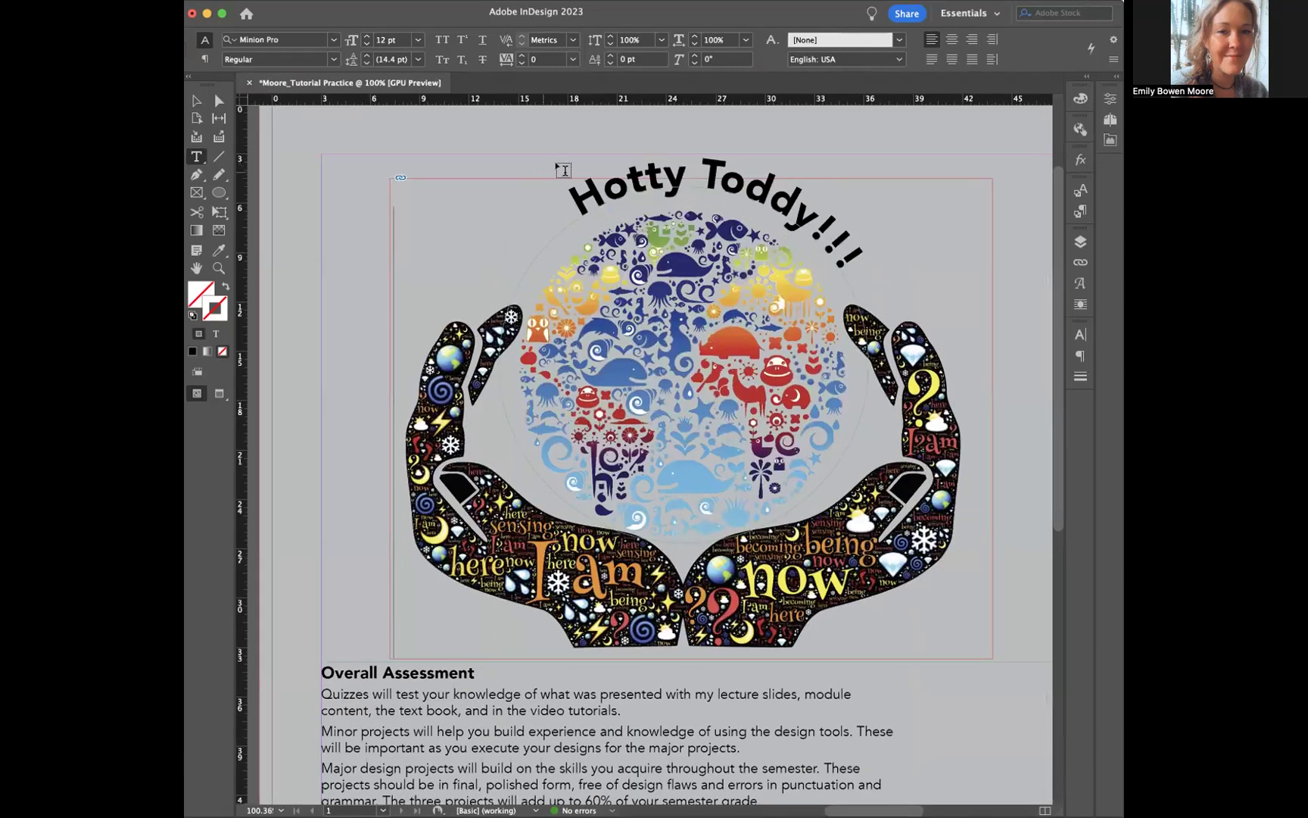
click(217, 103)
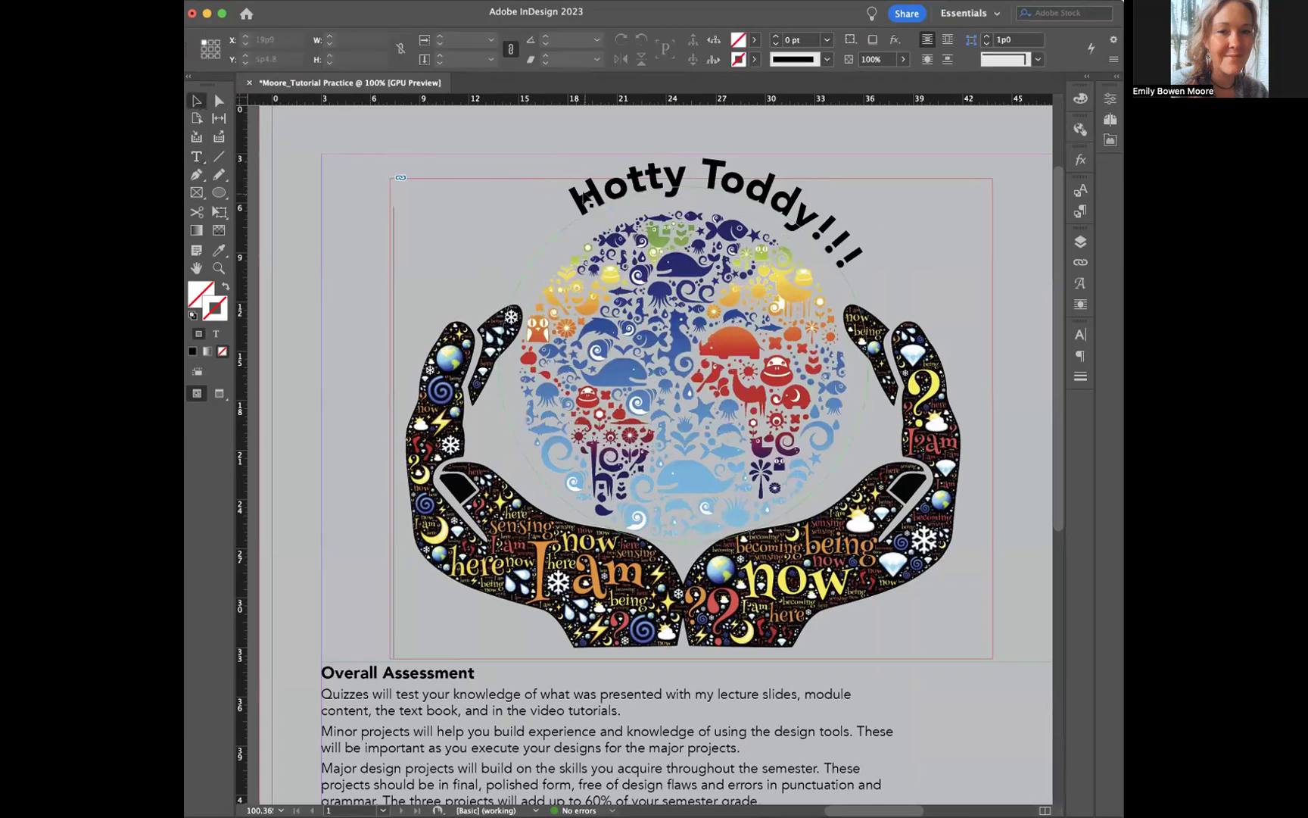
click(579, 198)
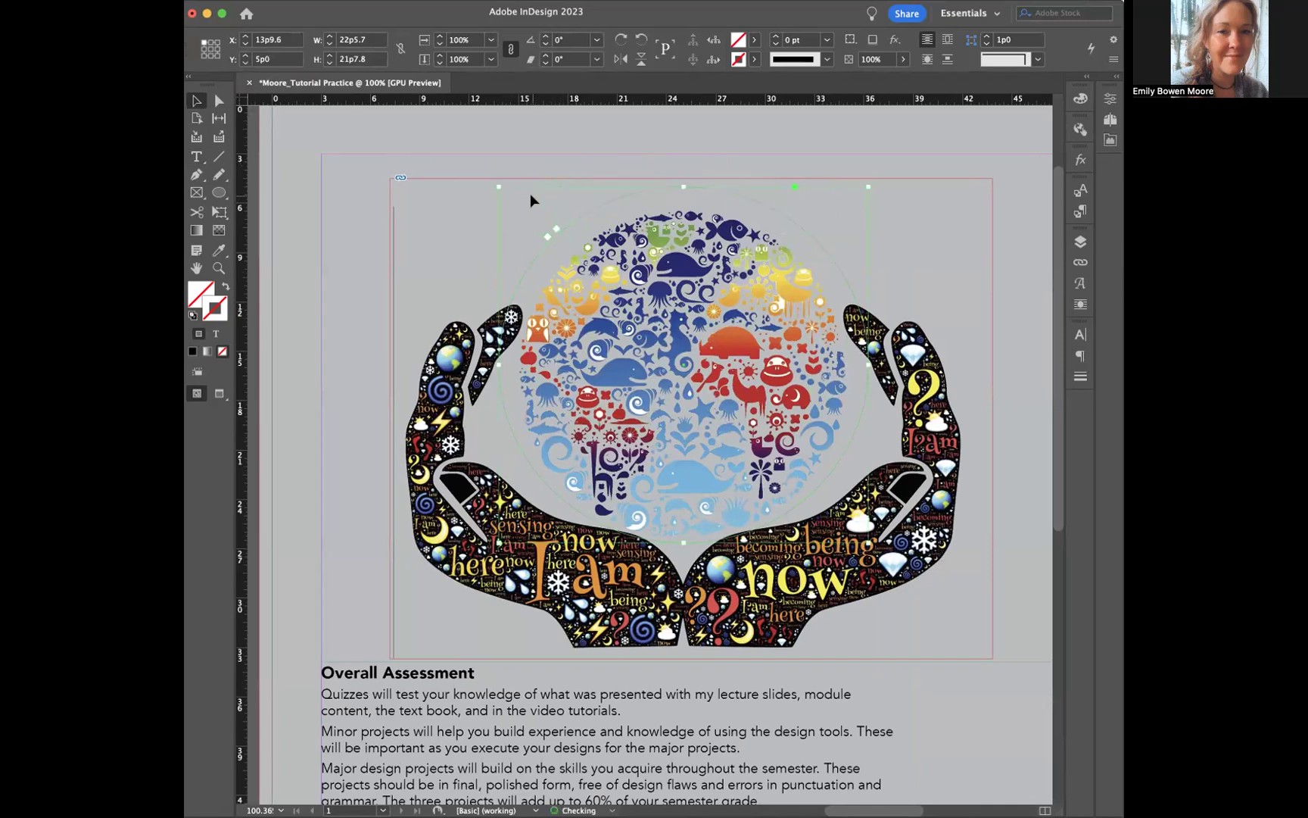
key(super+z)
key(super+z)
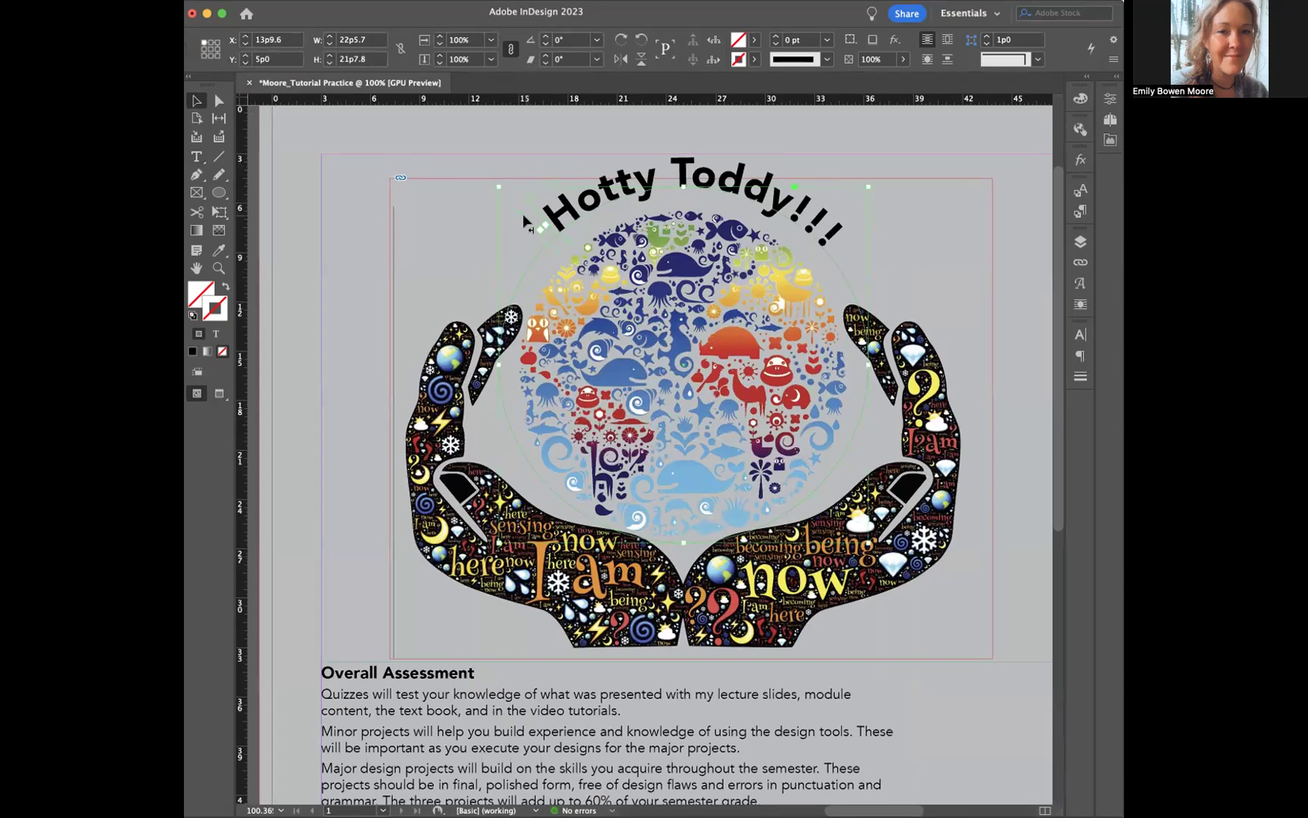
mouse_move(524, 215)
mouse_down()
mouse_move(514, 227)
mouse_move(525, 209)
mouse_up()
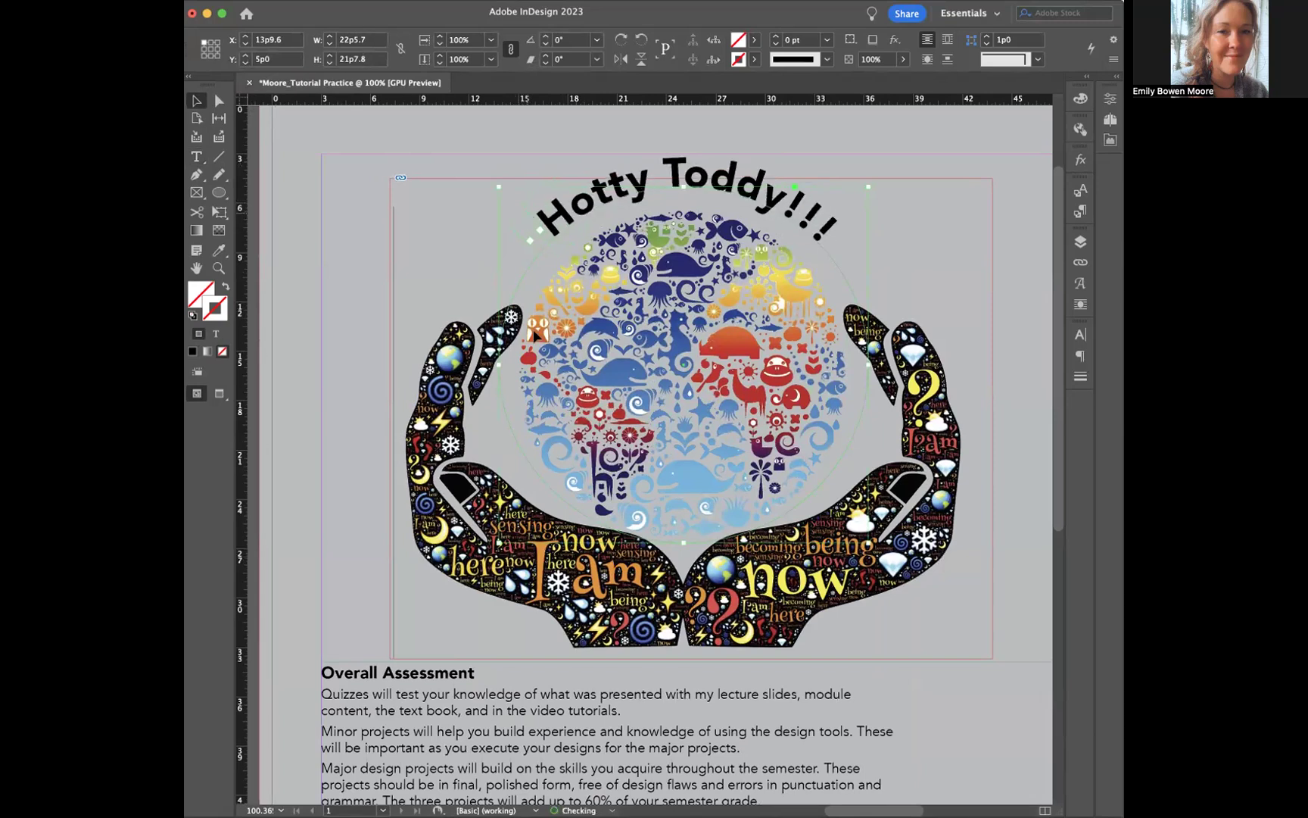
click(406, 341)
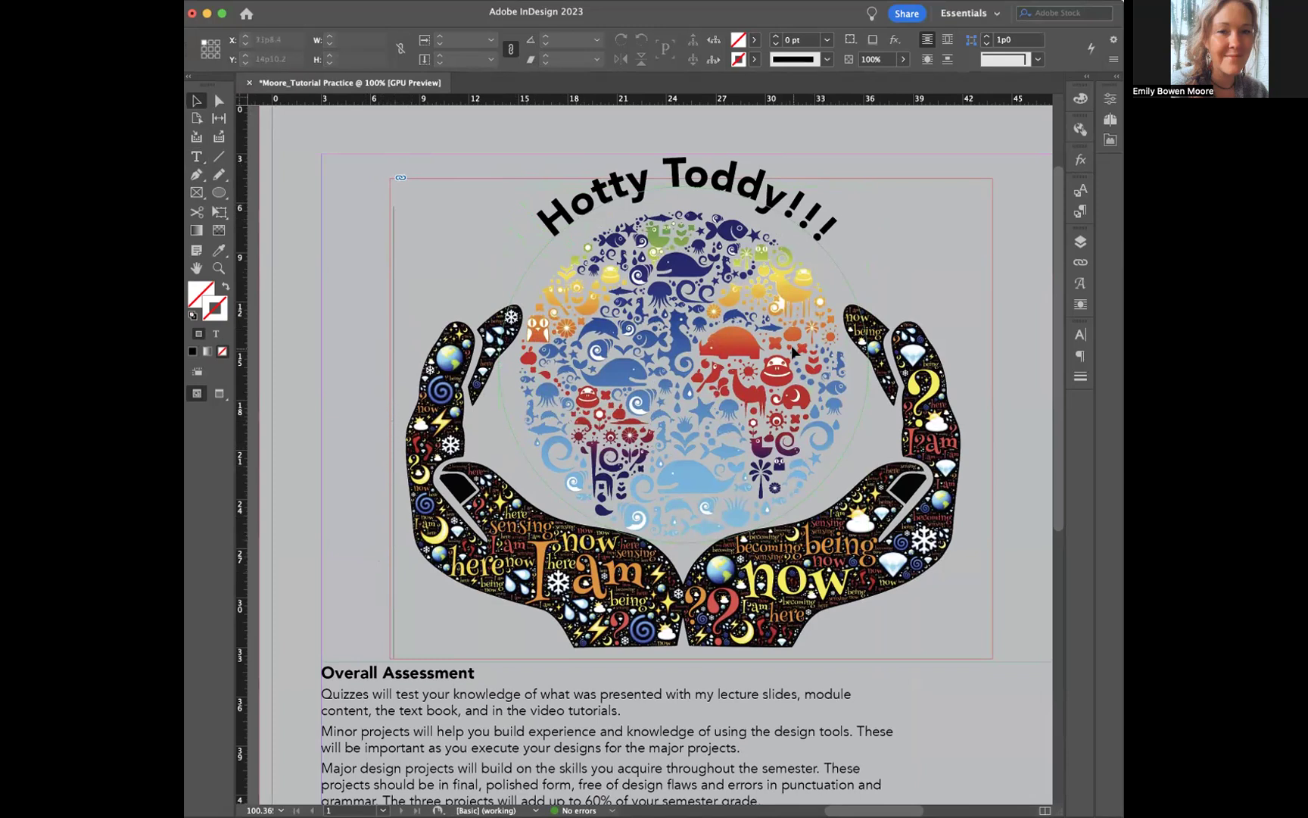
Step: Unlock Layer 2, move the image frame's left edge inward to a width of about 36p2, and lock the layer again
click(1080, 242)
click(831, 271)
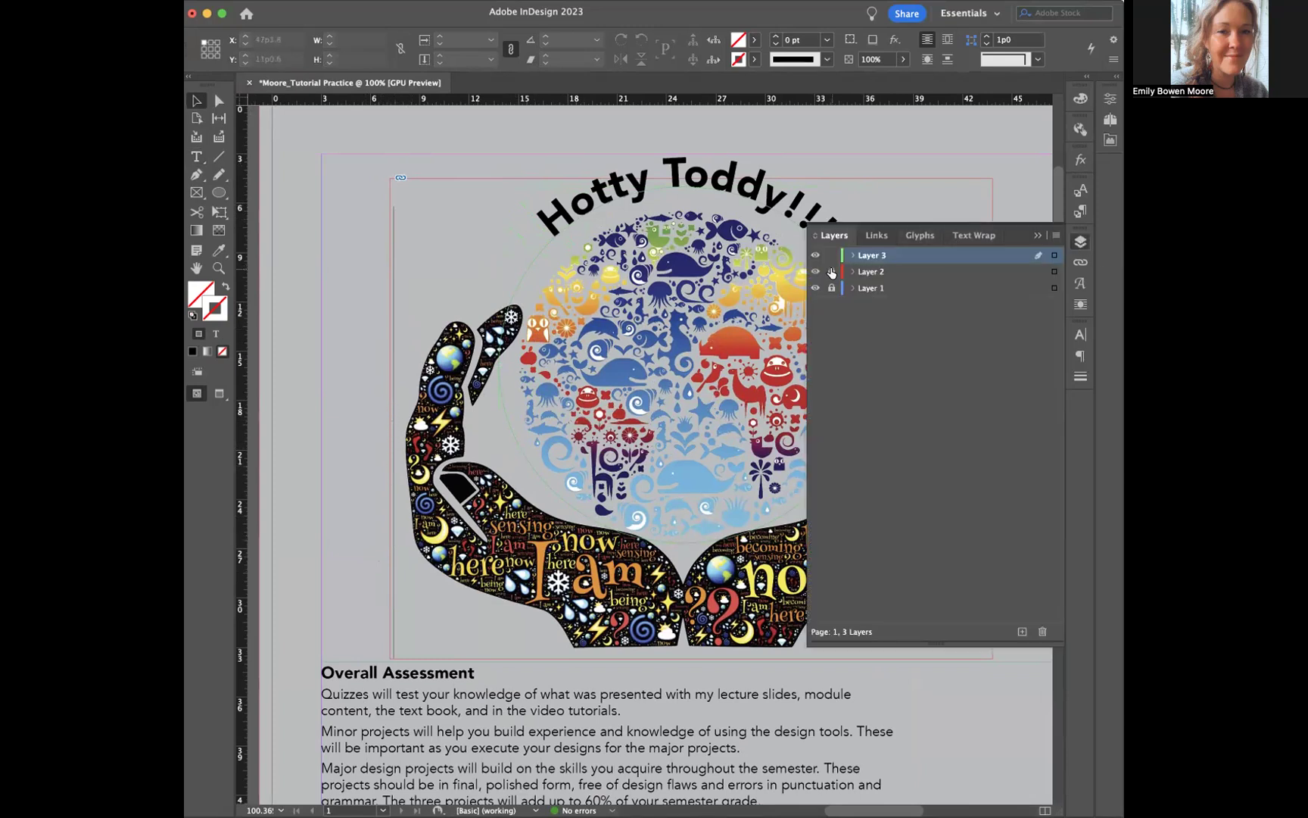
click(406, 259)
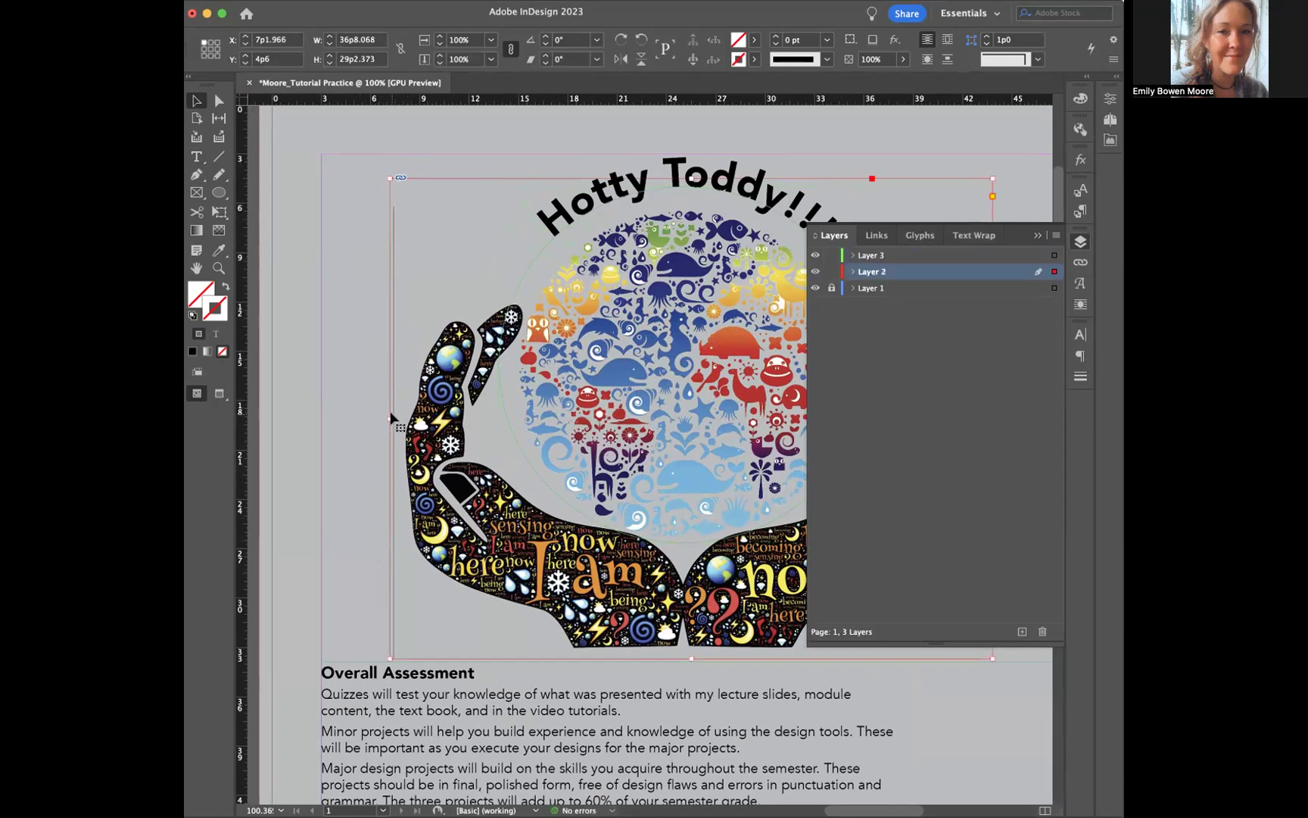
drag(390, 417, 398, 417)
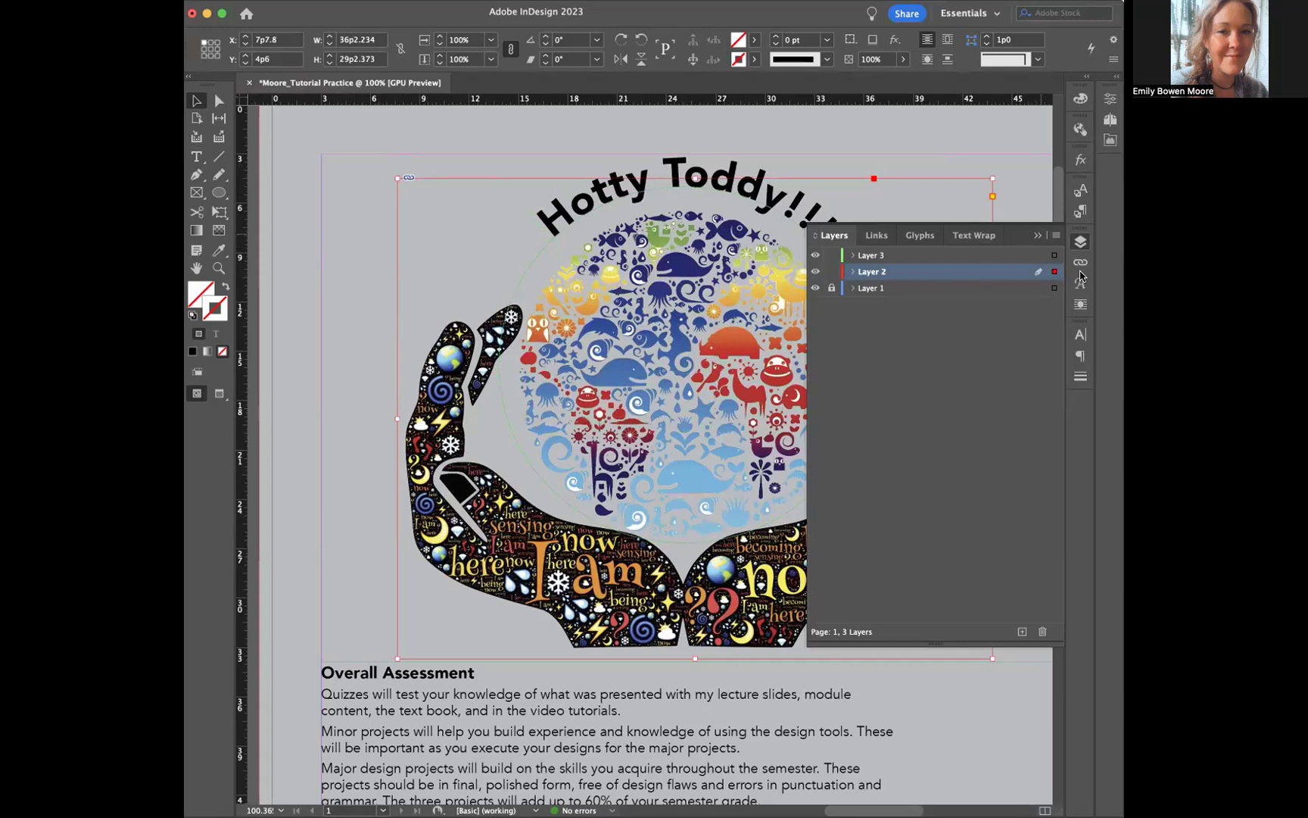
click(831, 271)
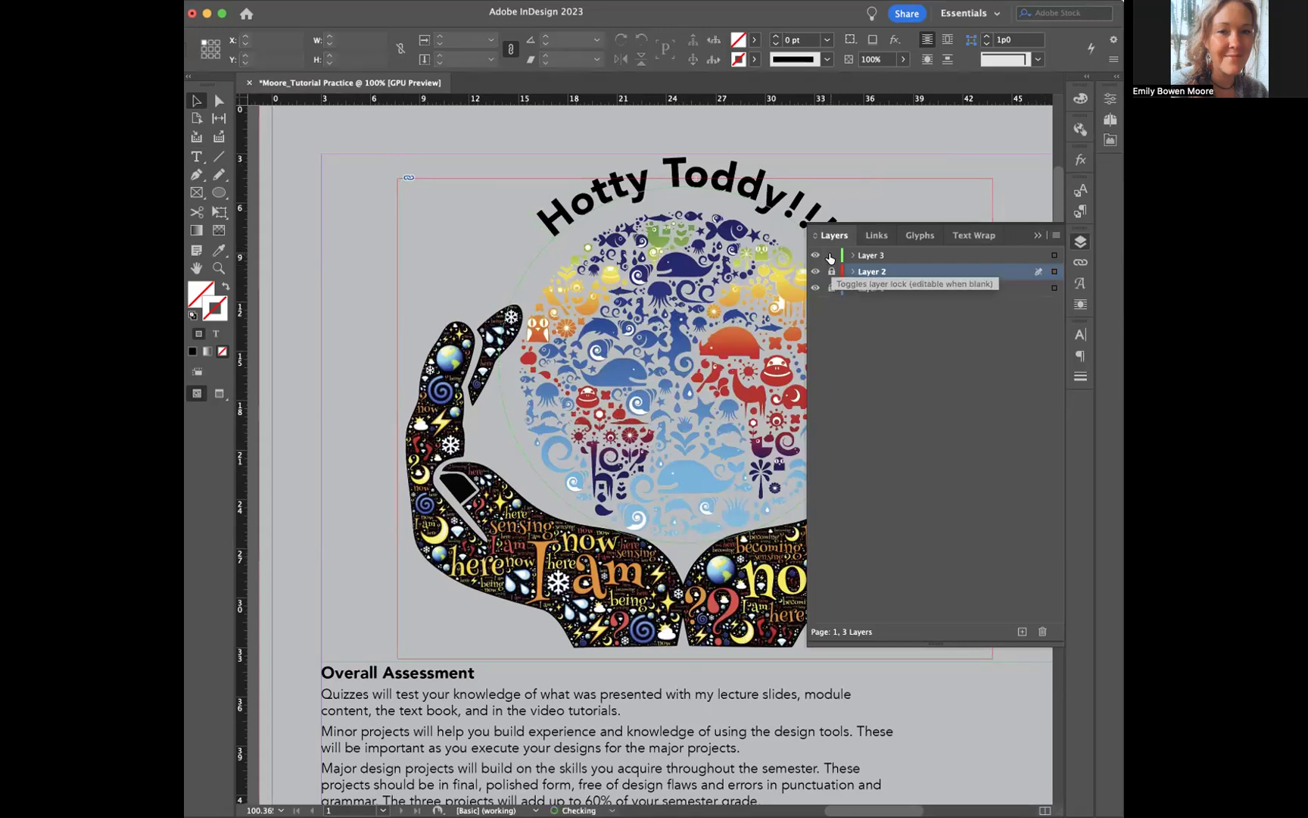
Step: Save the document on the Desktop as an InDesign 2023 document under a new name, appending "_Sample" to the existing file name
scroll(736, 235, down, 3)
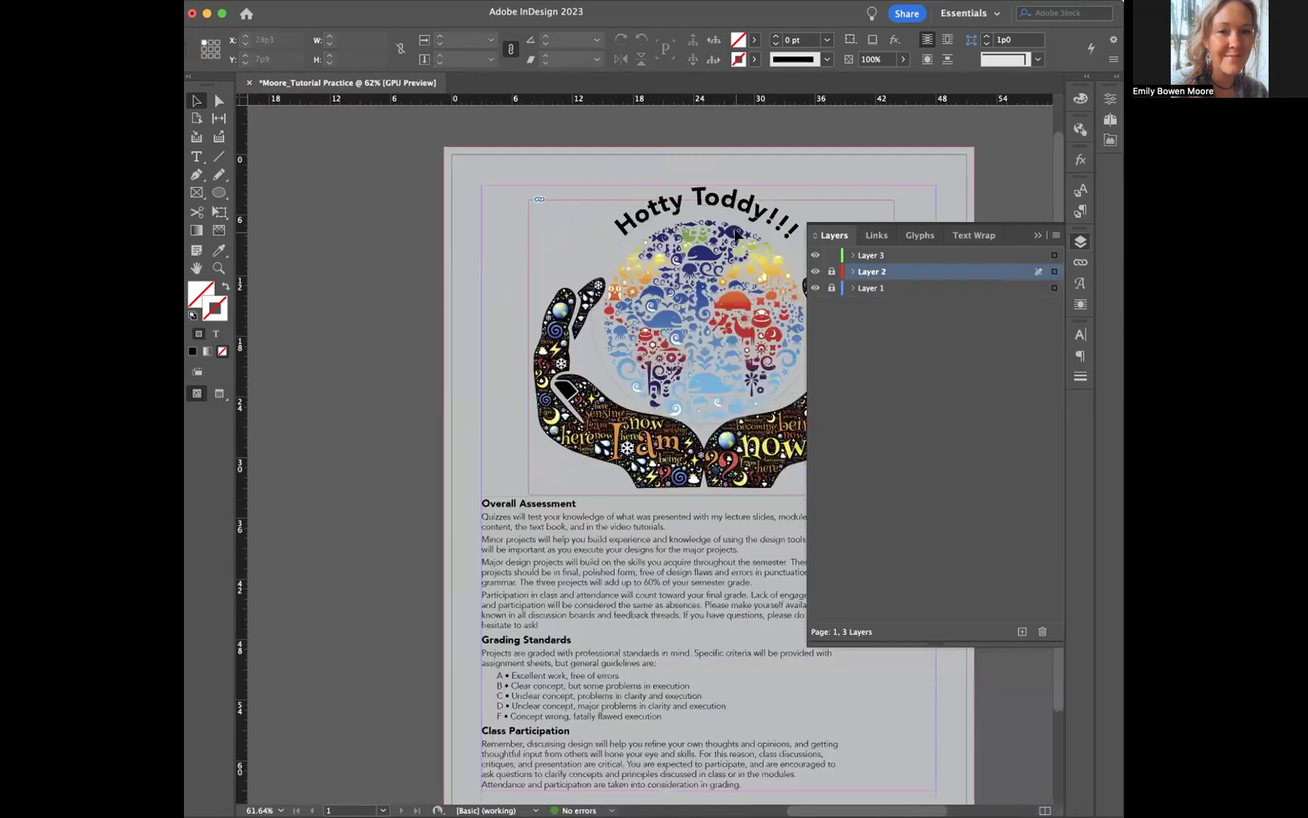
scroll(736, 234, down, 2)
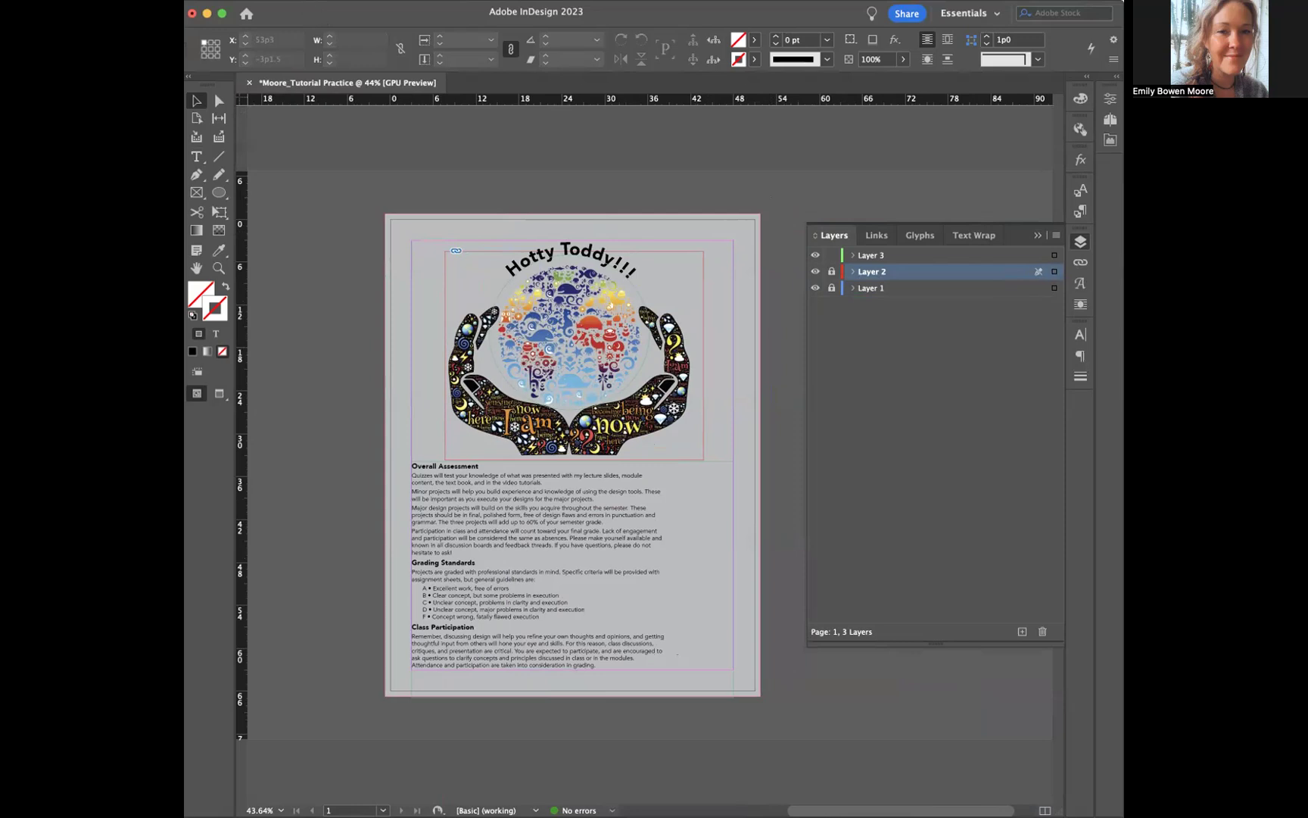
click(310, 2)
click(316, 103)
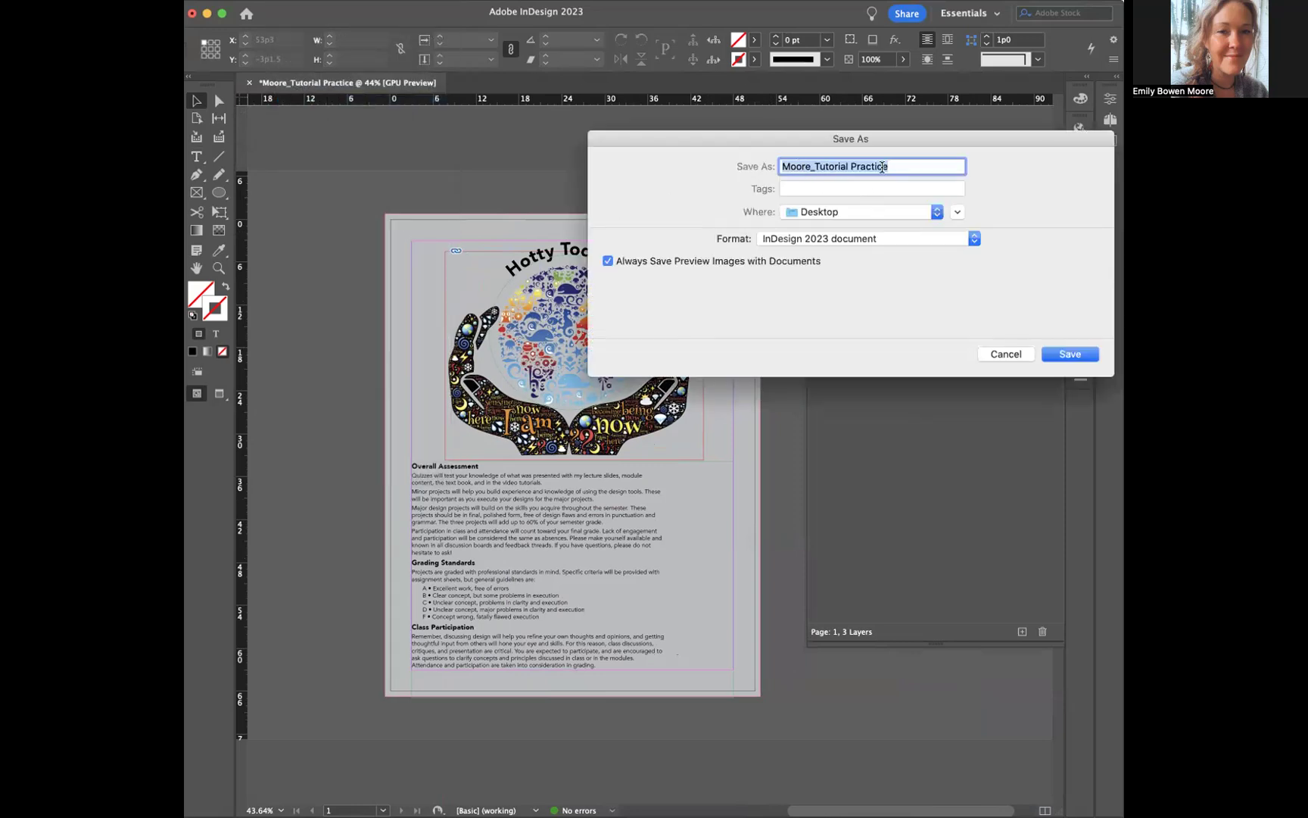
click(894, 164)
text(_Sample)
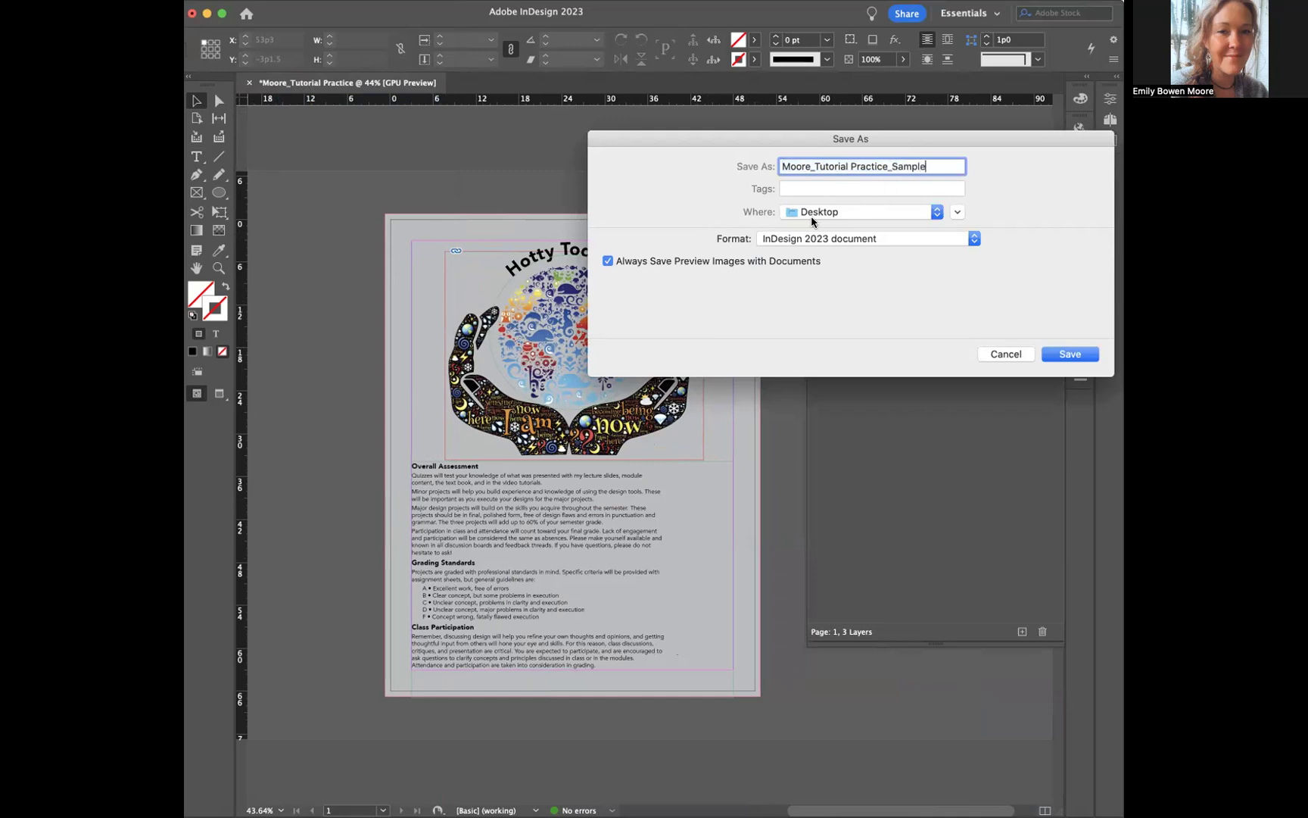
click(1069, 354)
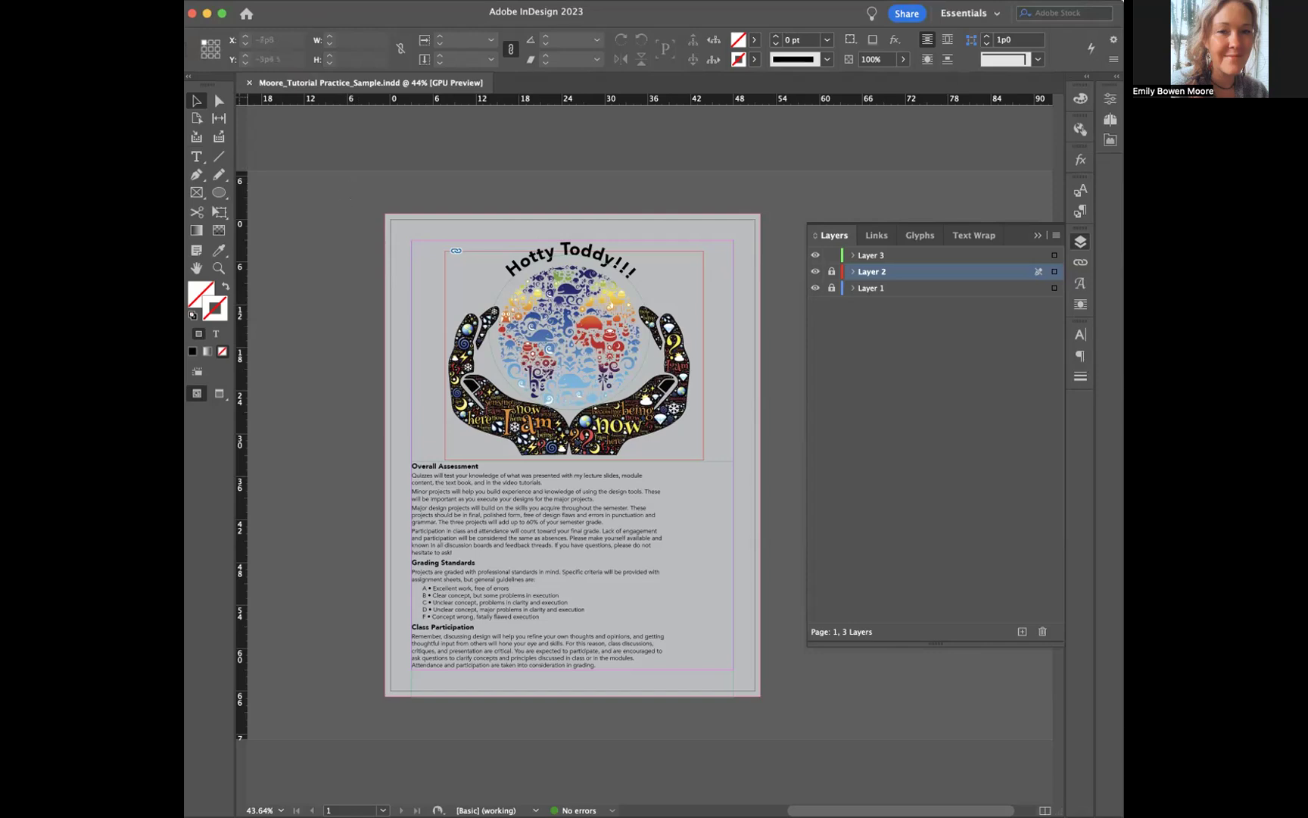
Step: Package the document into a Desktop folder with fonts, linked graphics, an IDML file and a High Quality Print PDF
click(291, 2)
click(298, 430)
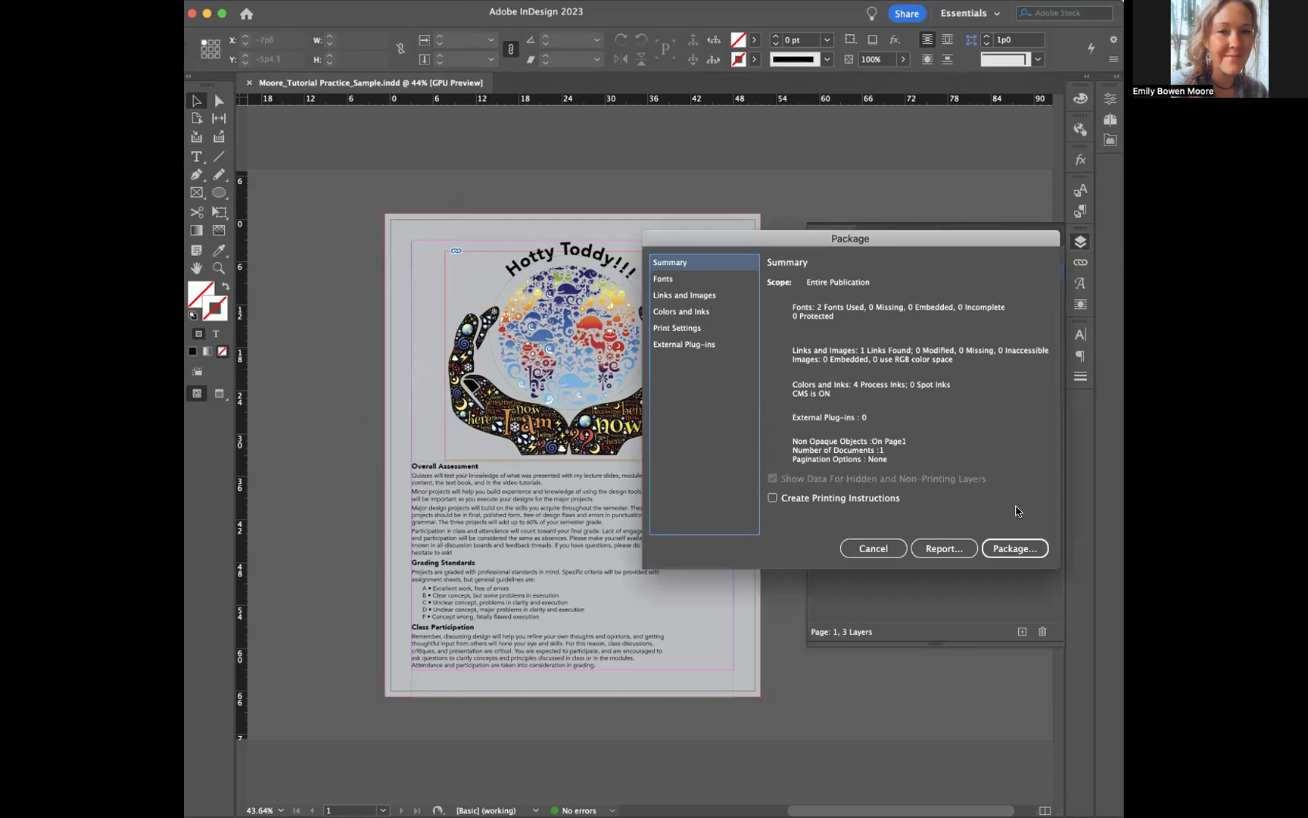
click(1031, 550)
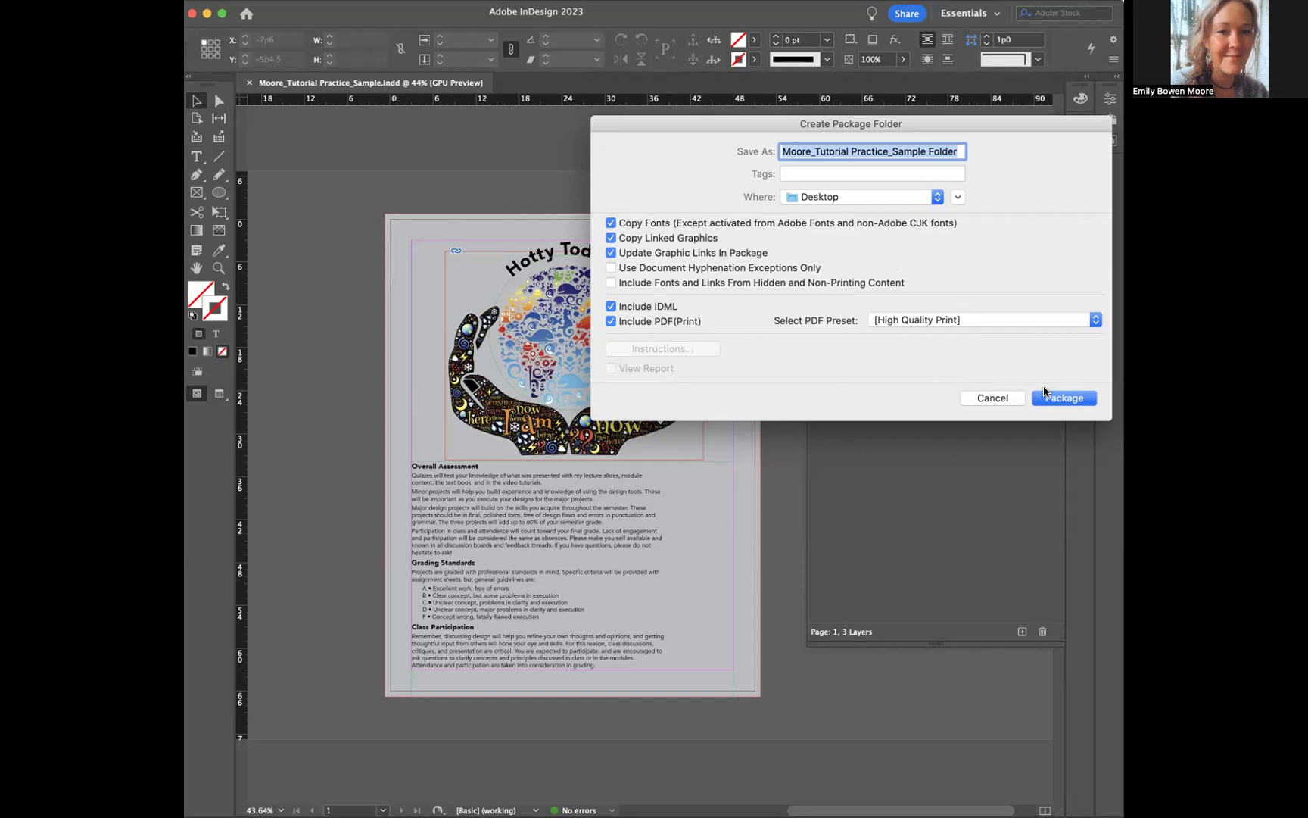
click(1059, 401)
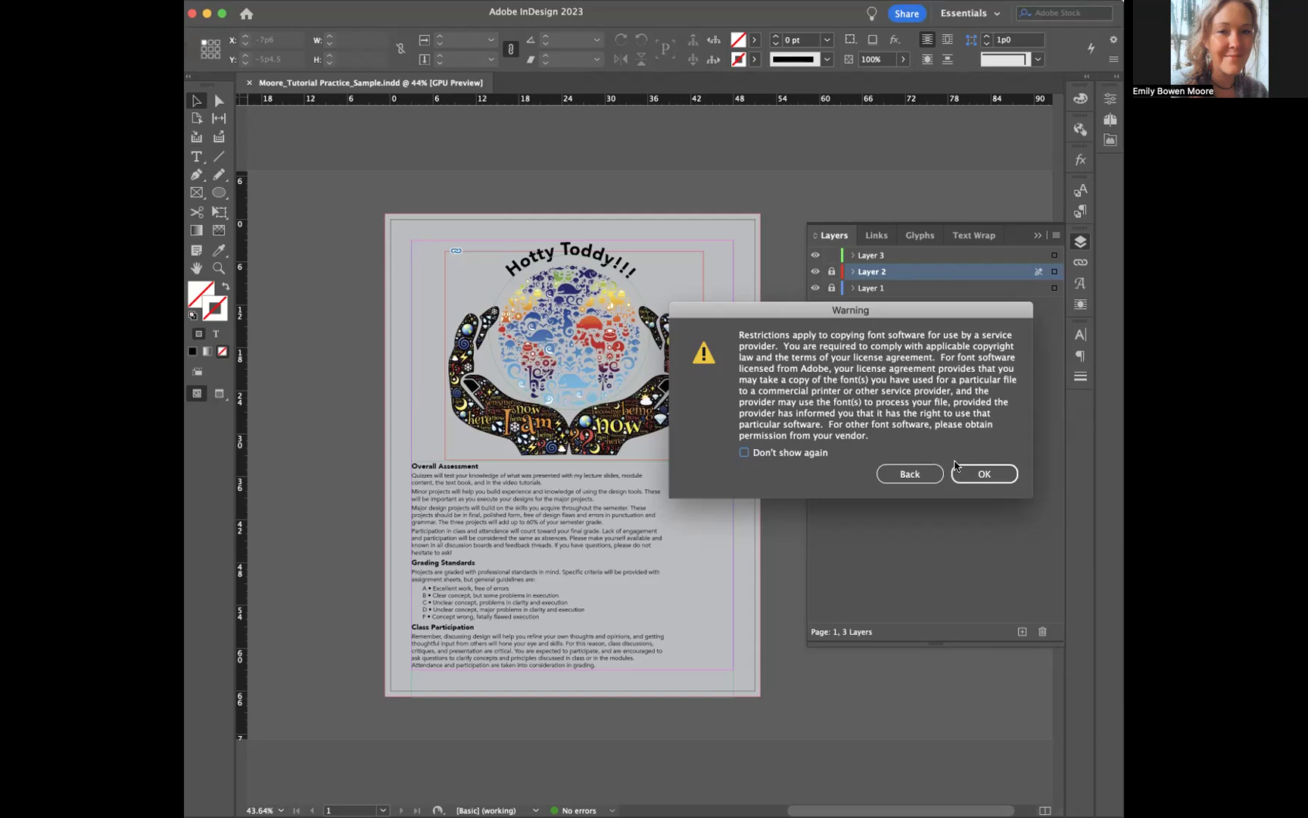
click(984, 474)
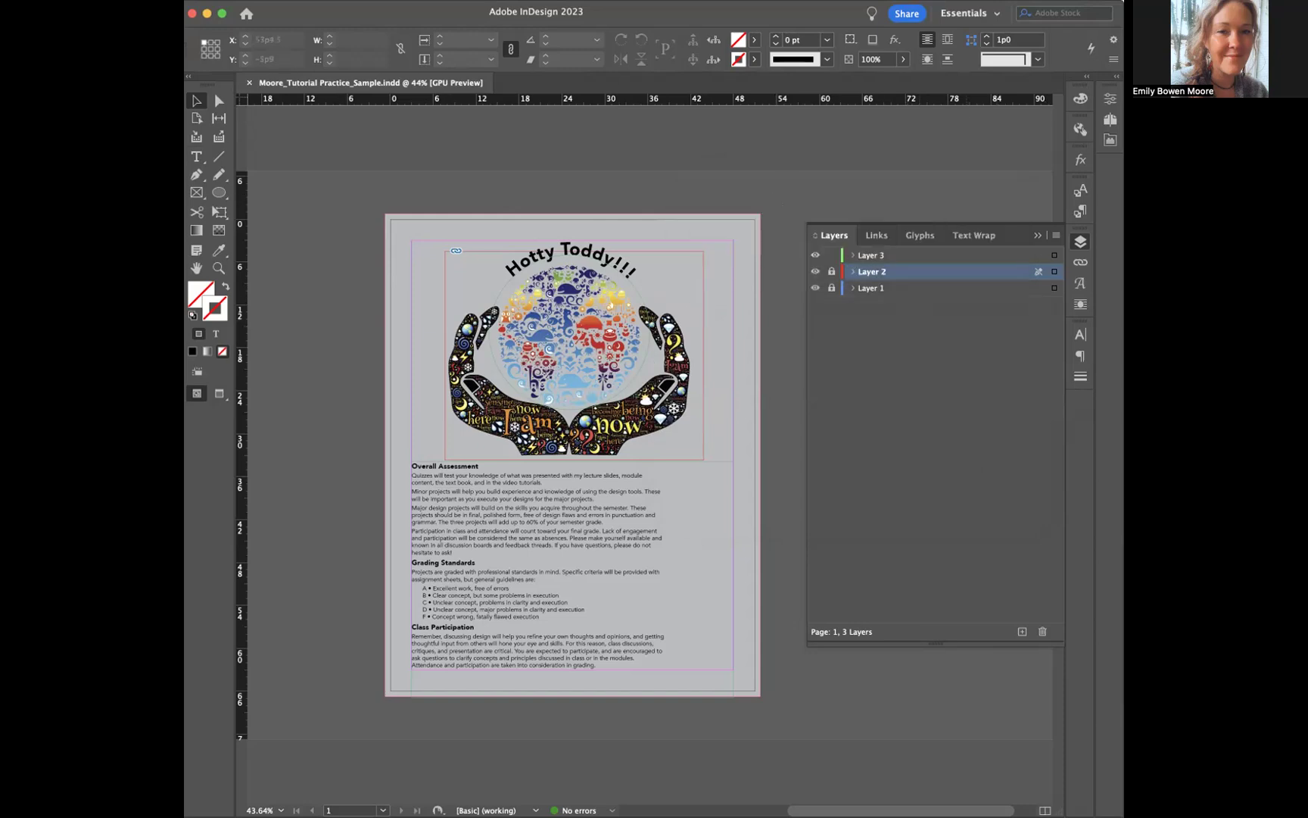
Step: Switch to Finder, examine the package folder's IDML, INDD and PDF files plus its Document fonts and Links subfolders, and close the window
key(super+Tab)
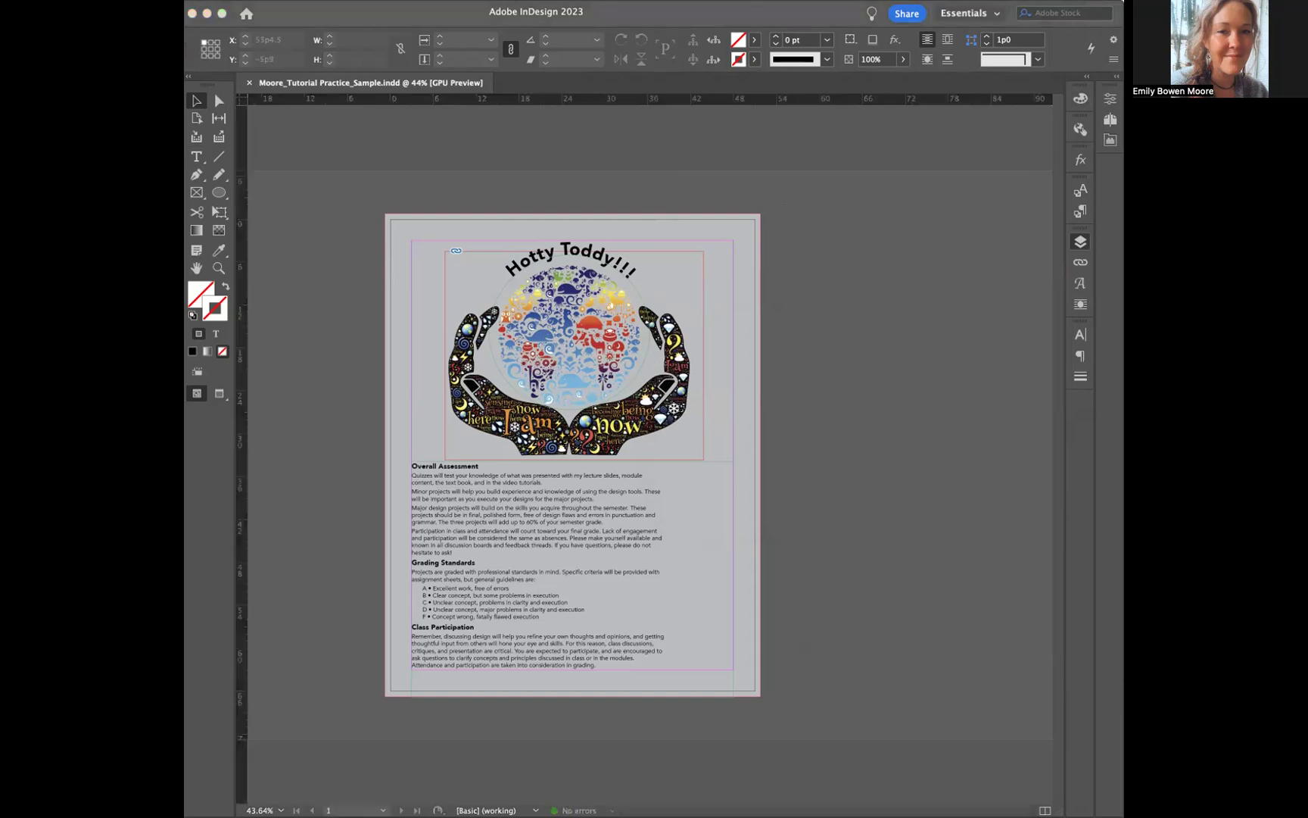
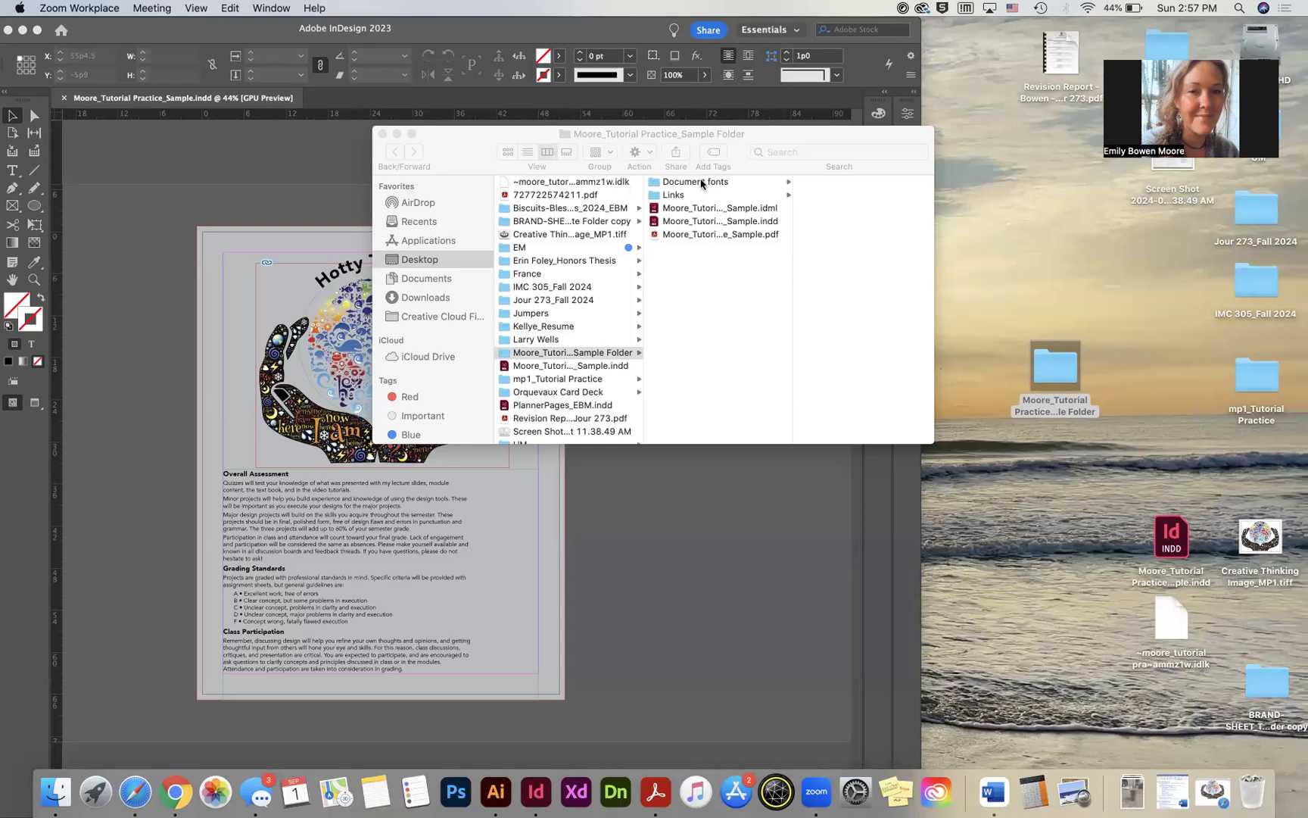
click(689, 214)
click(688, 213)
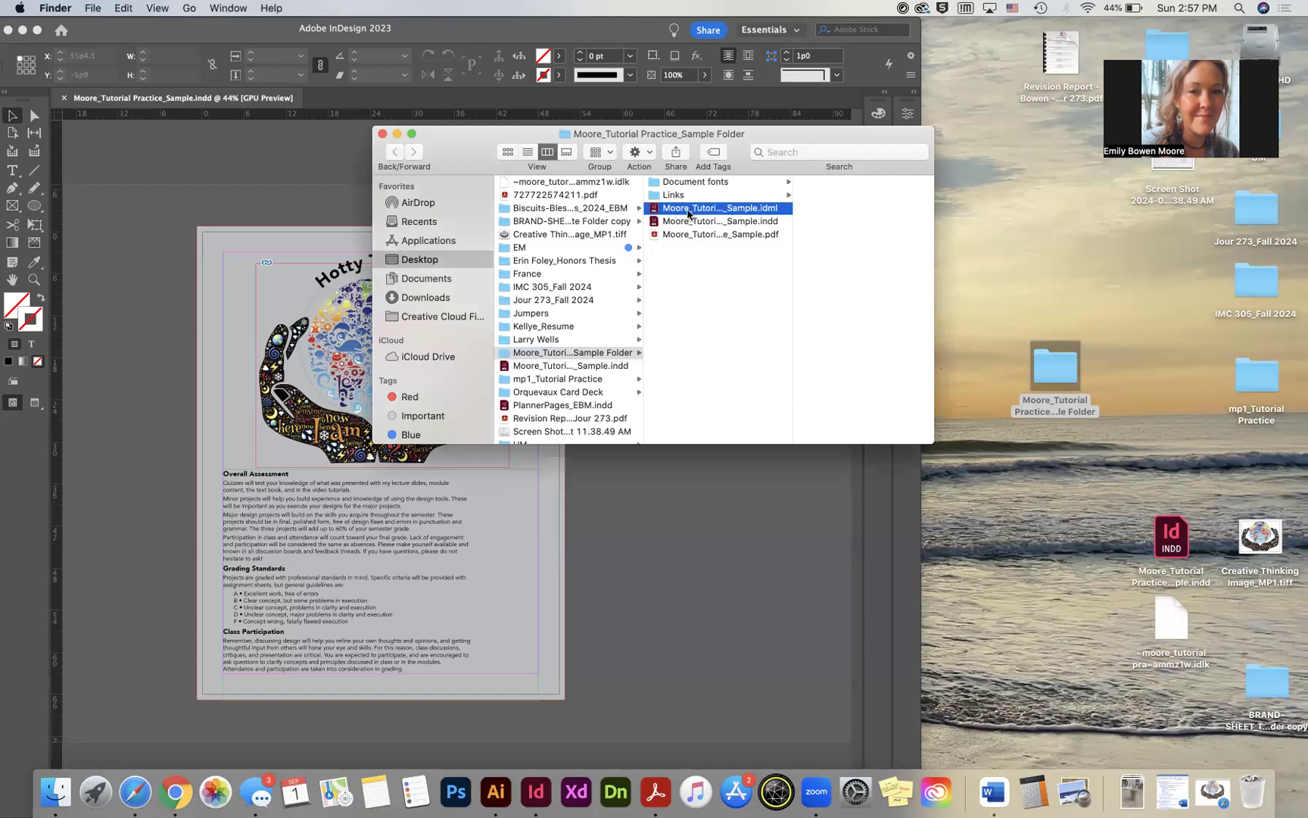
click(713, 228)
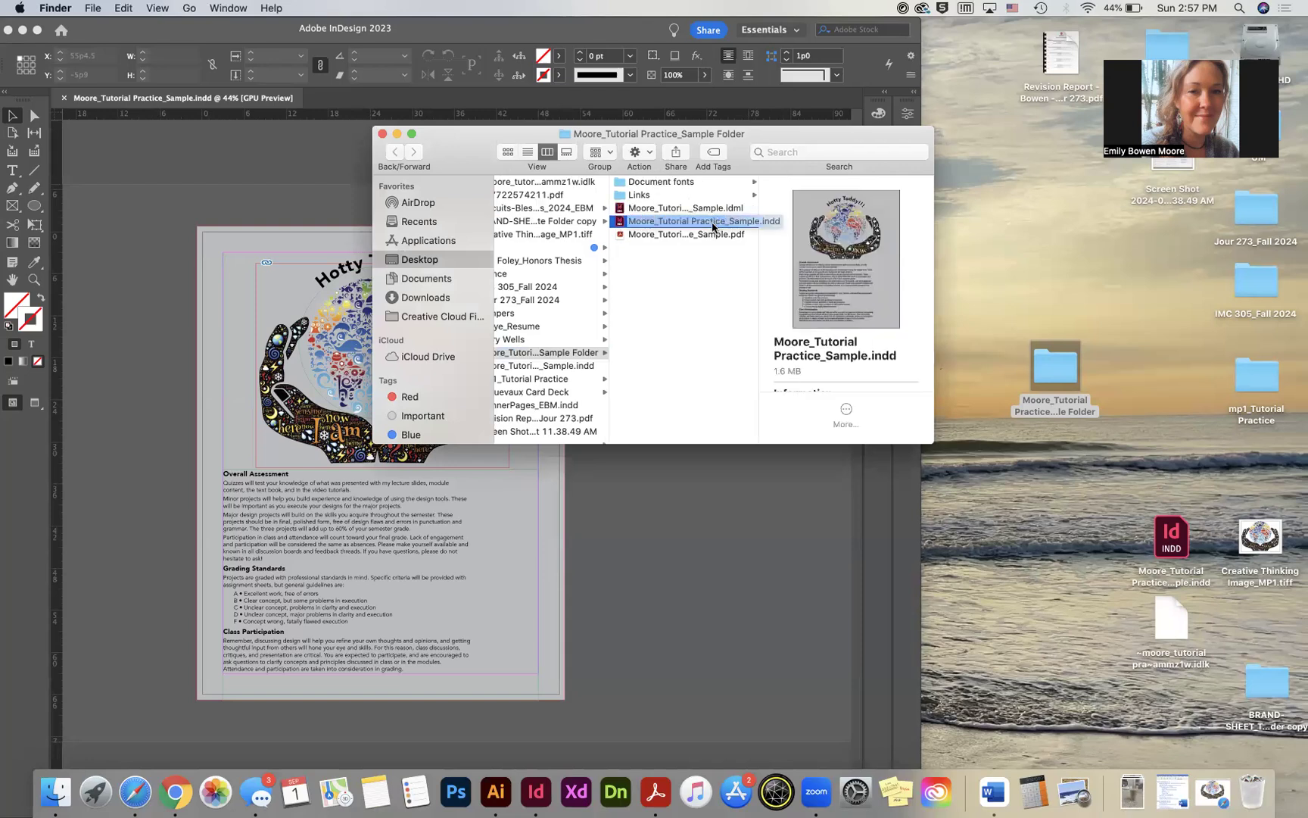
click(678, 236)
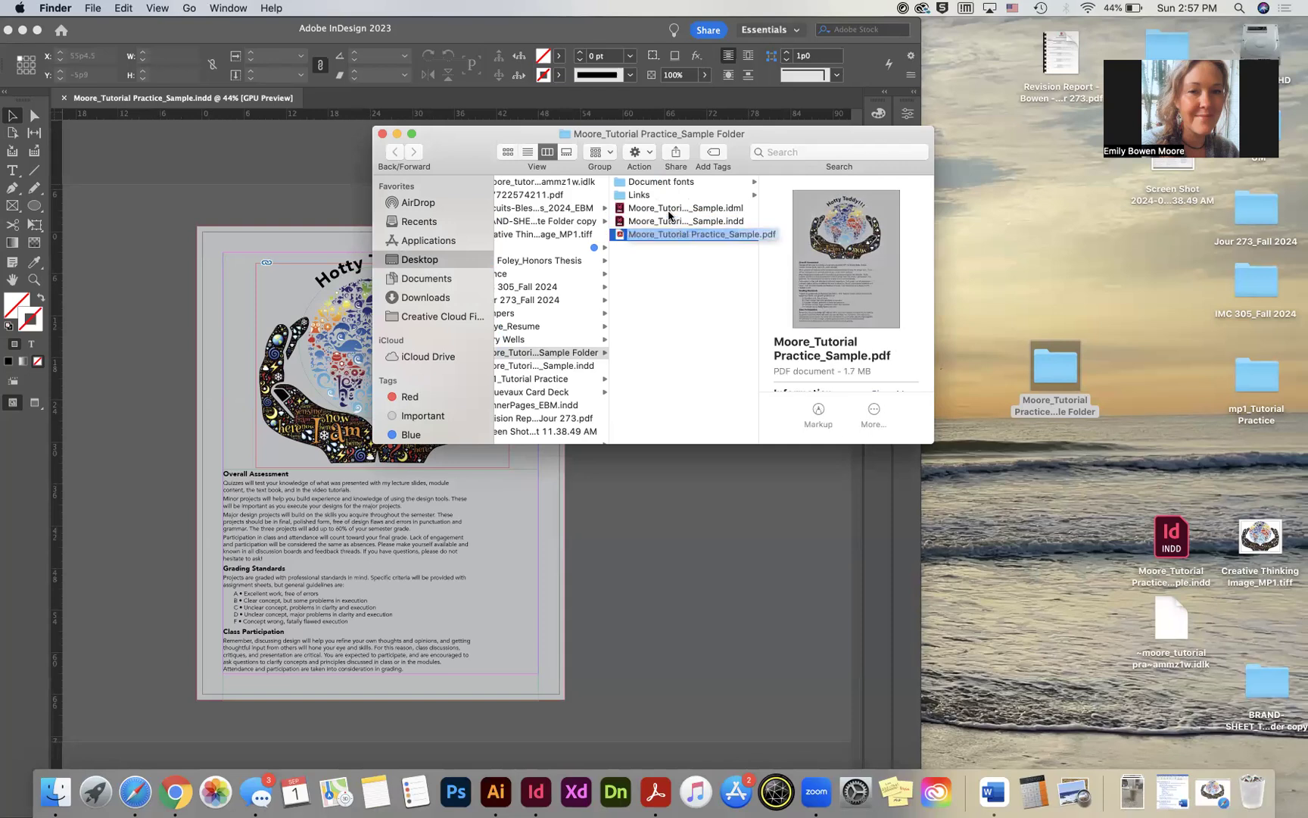
click(663, 182)
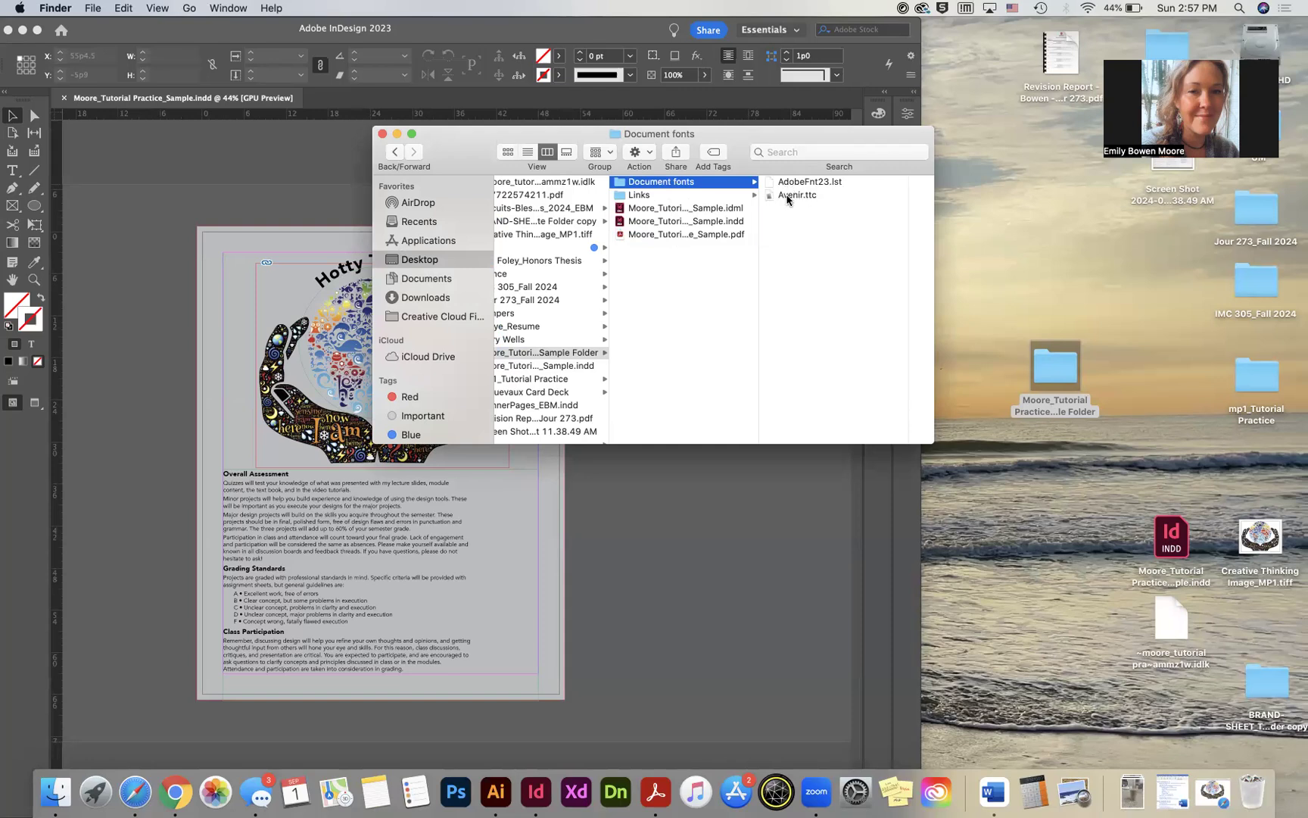
click(649, 195)
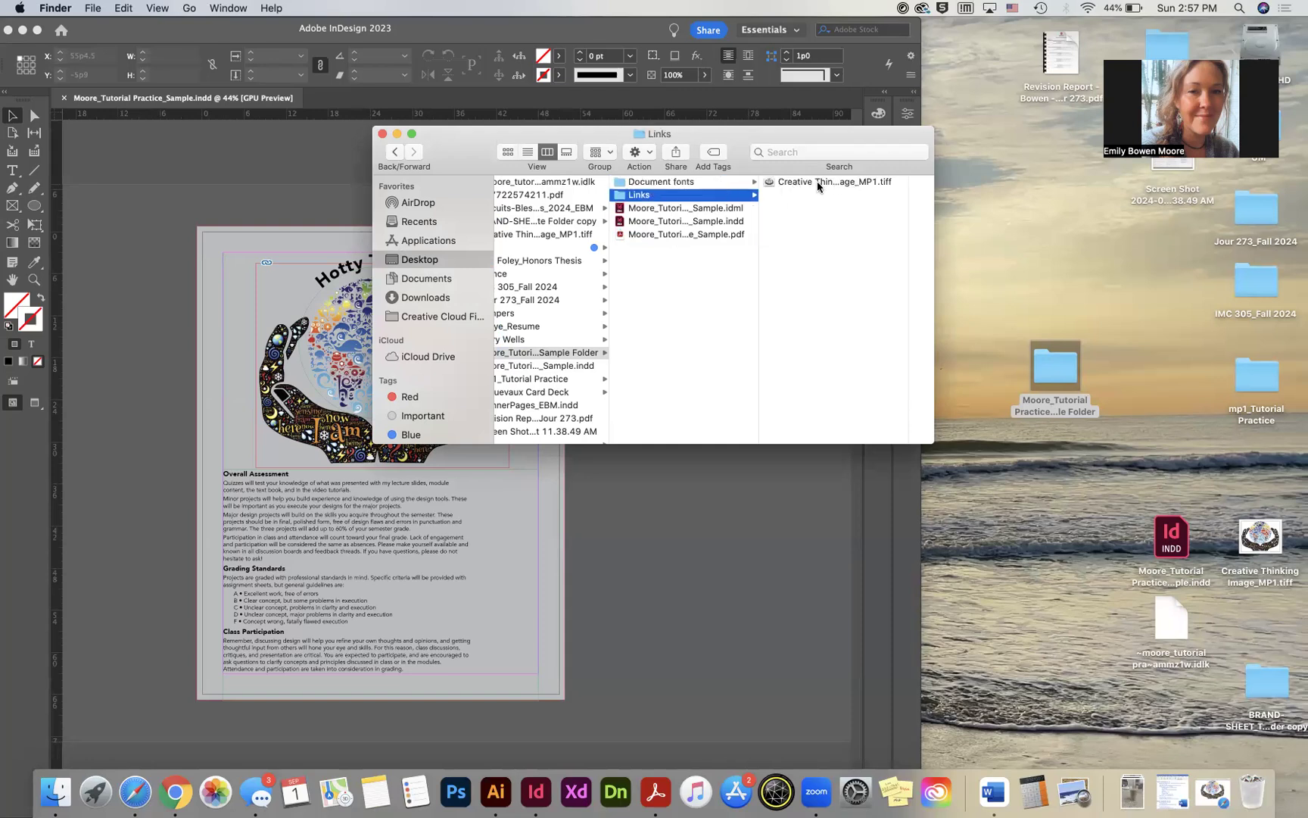
key(Left)
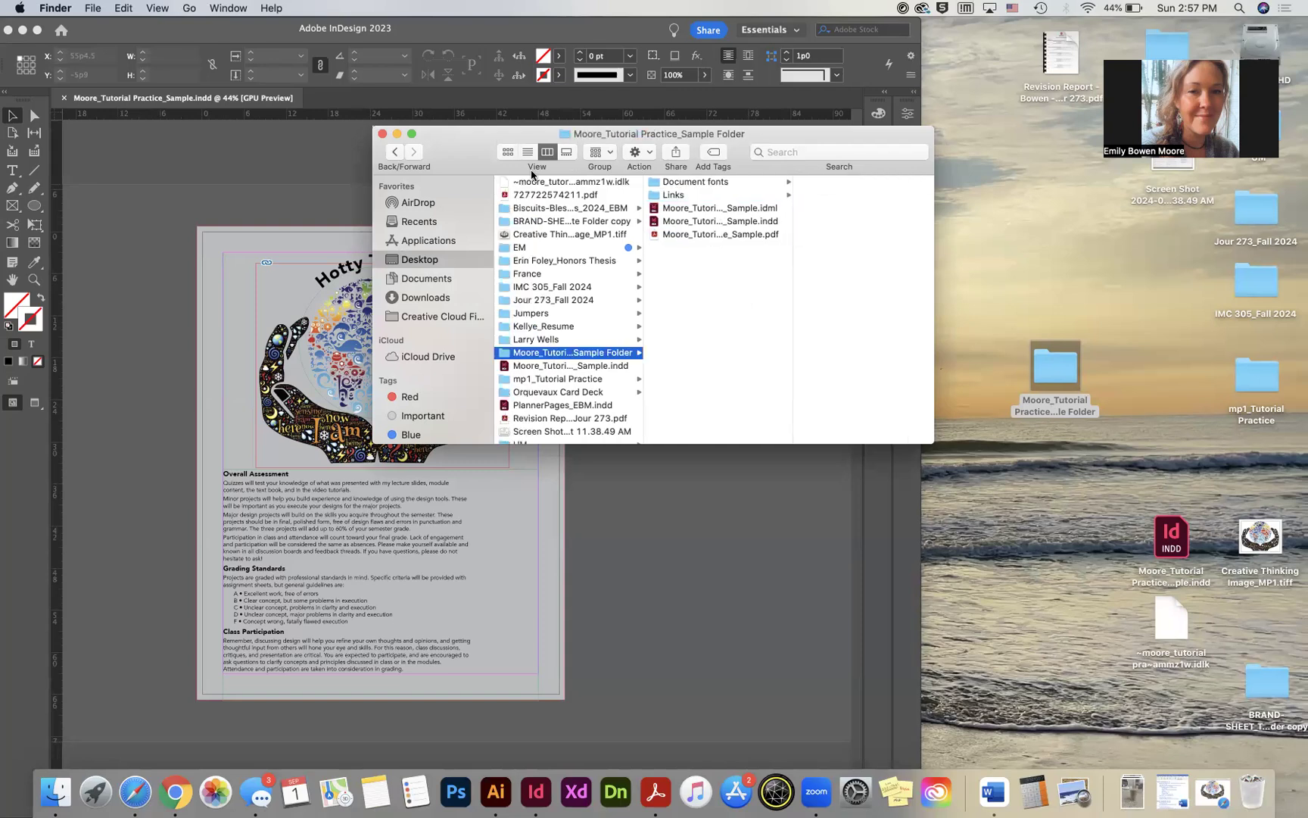
click(382, 133)
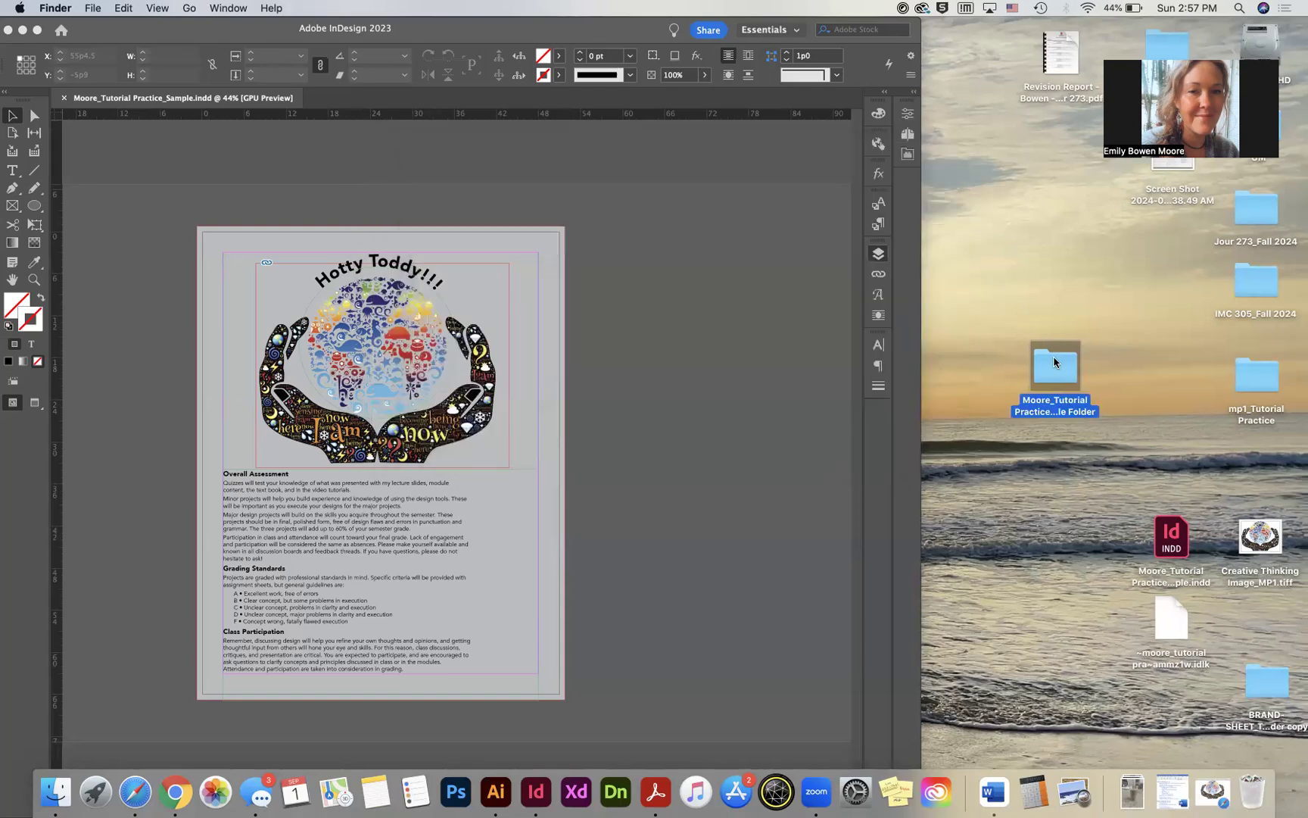
Step: Compress the package folder on the desktop into a zip archive and place the archive directly below the folder
right_click(1055, 362)
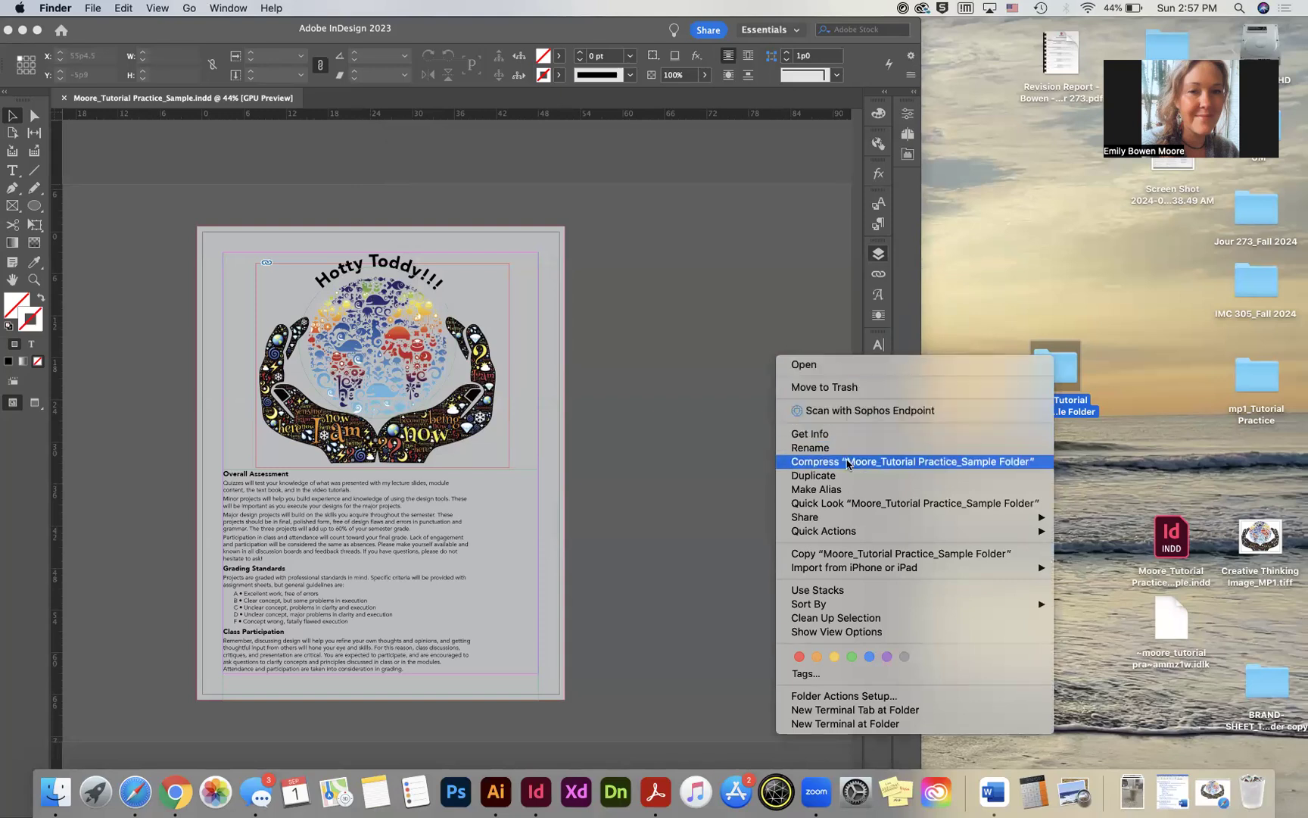
click(903, 466)
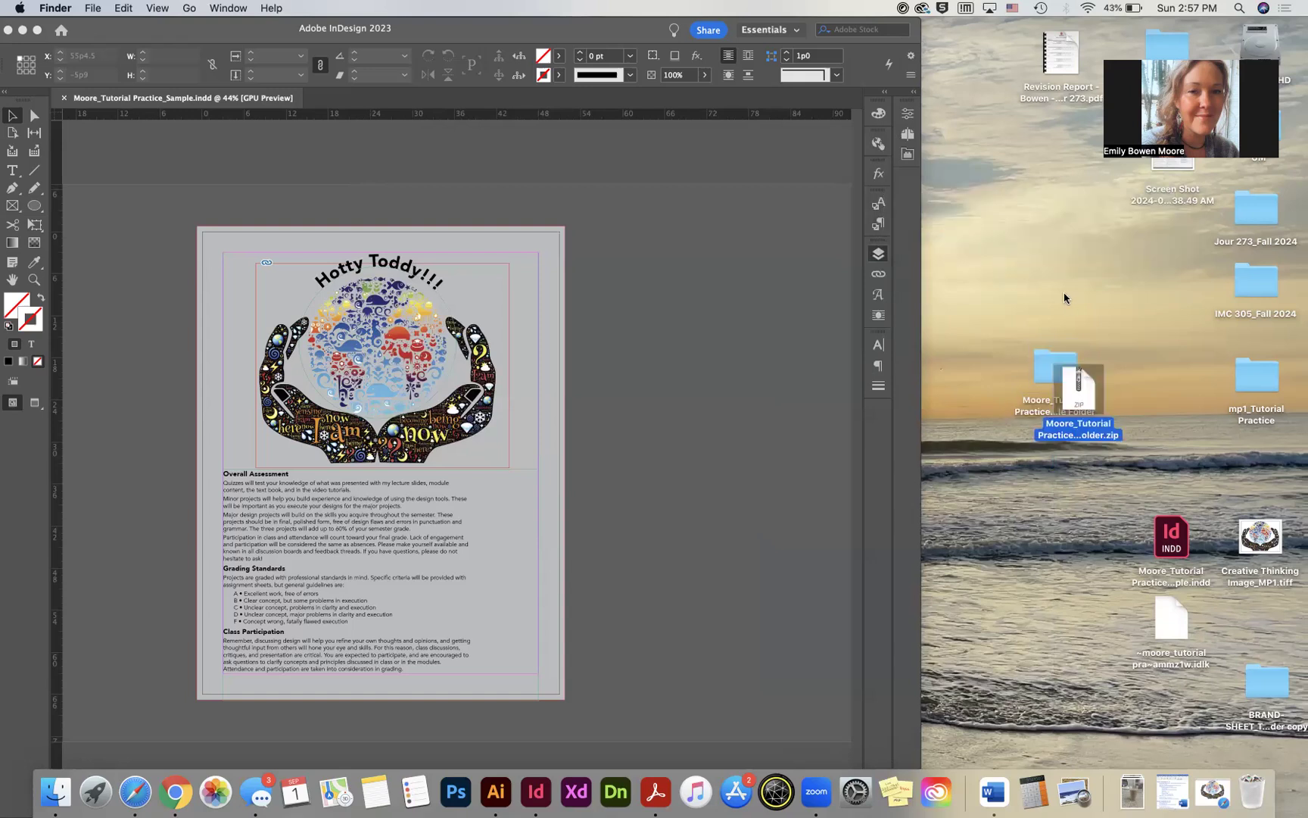
drag(1082, 394, 1062, 447)
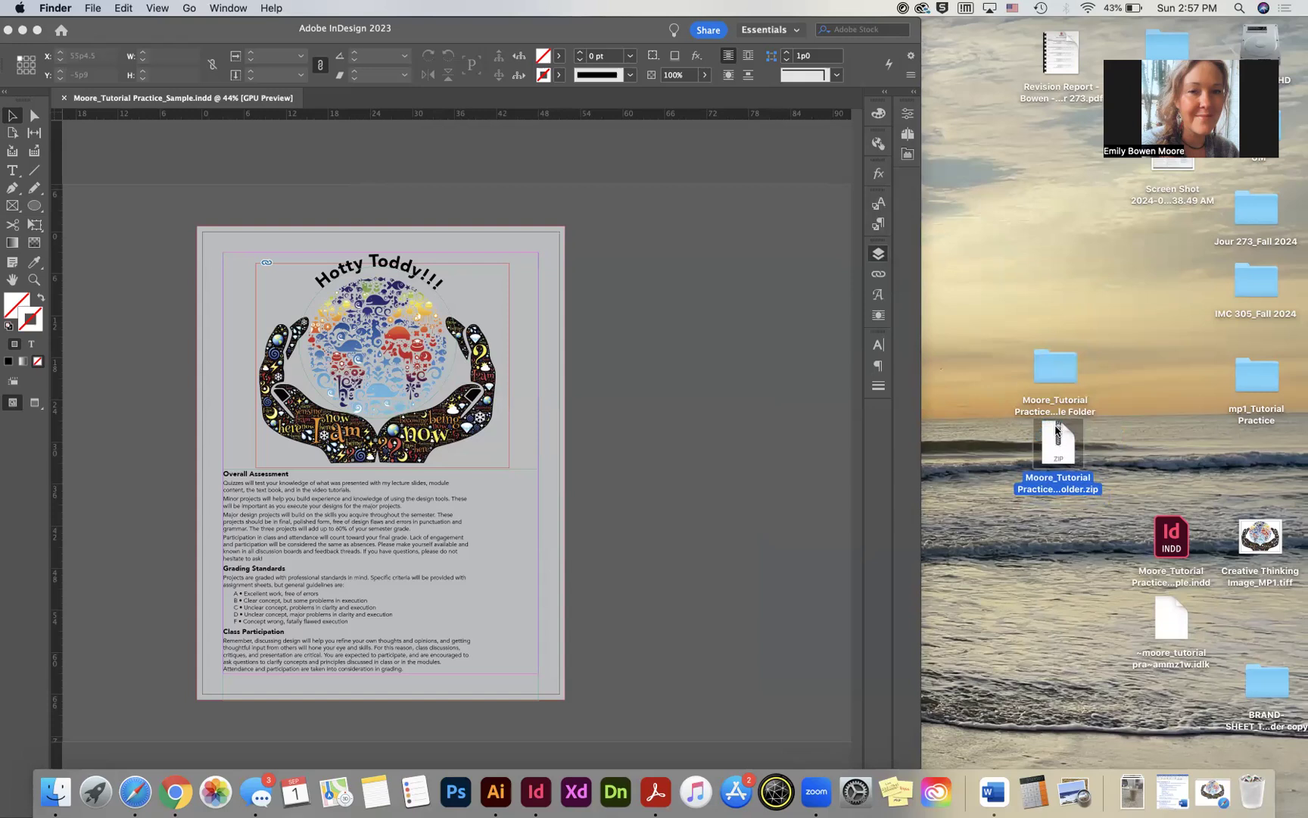
click(984, 465)
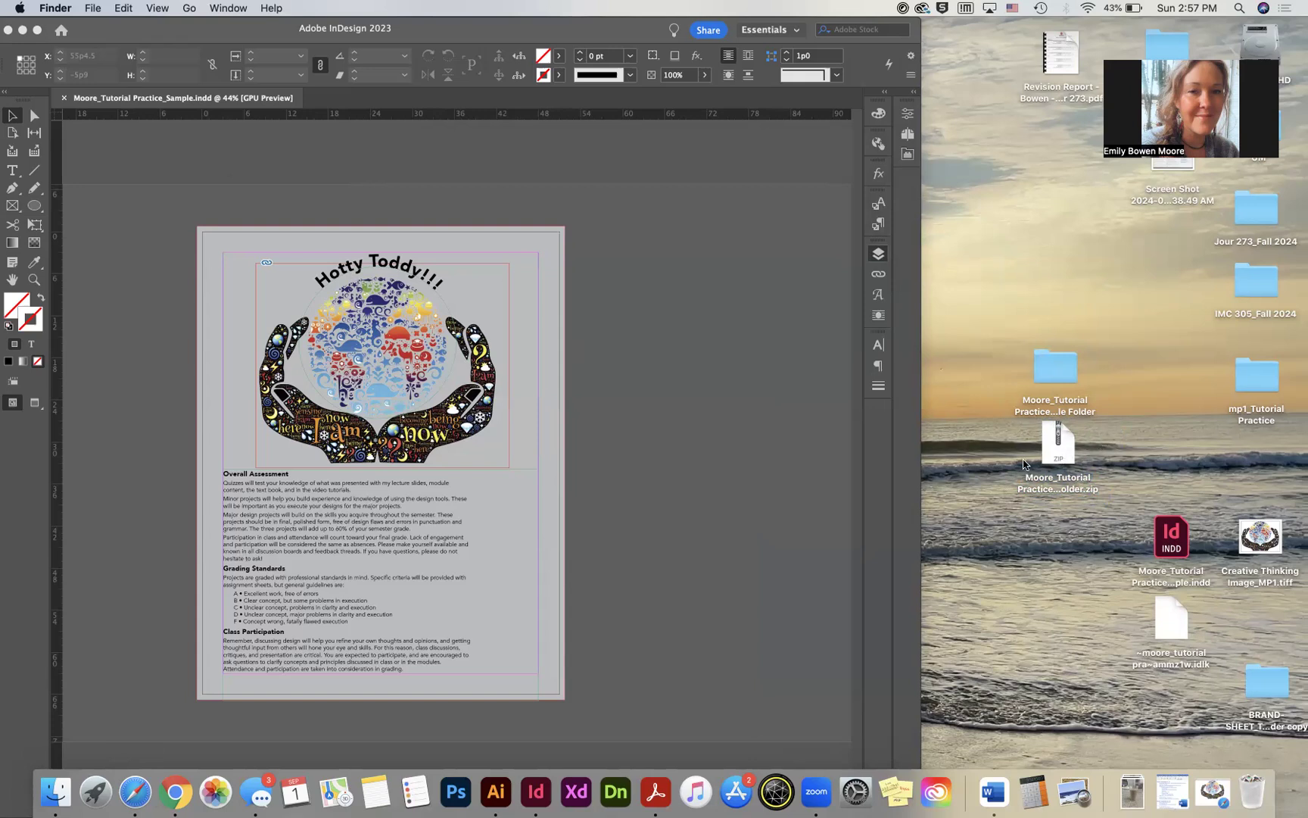
Step: Switch back to InDesign and review the finished page layout
click(799, 369)
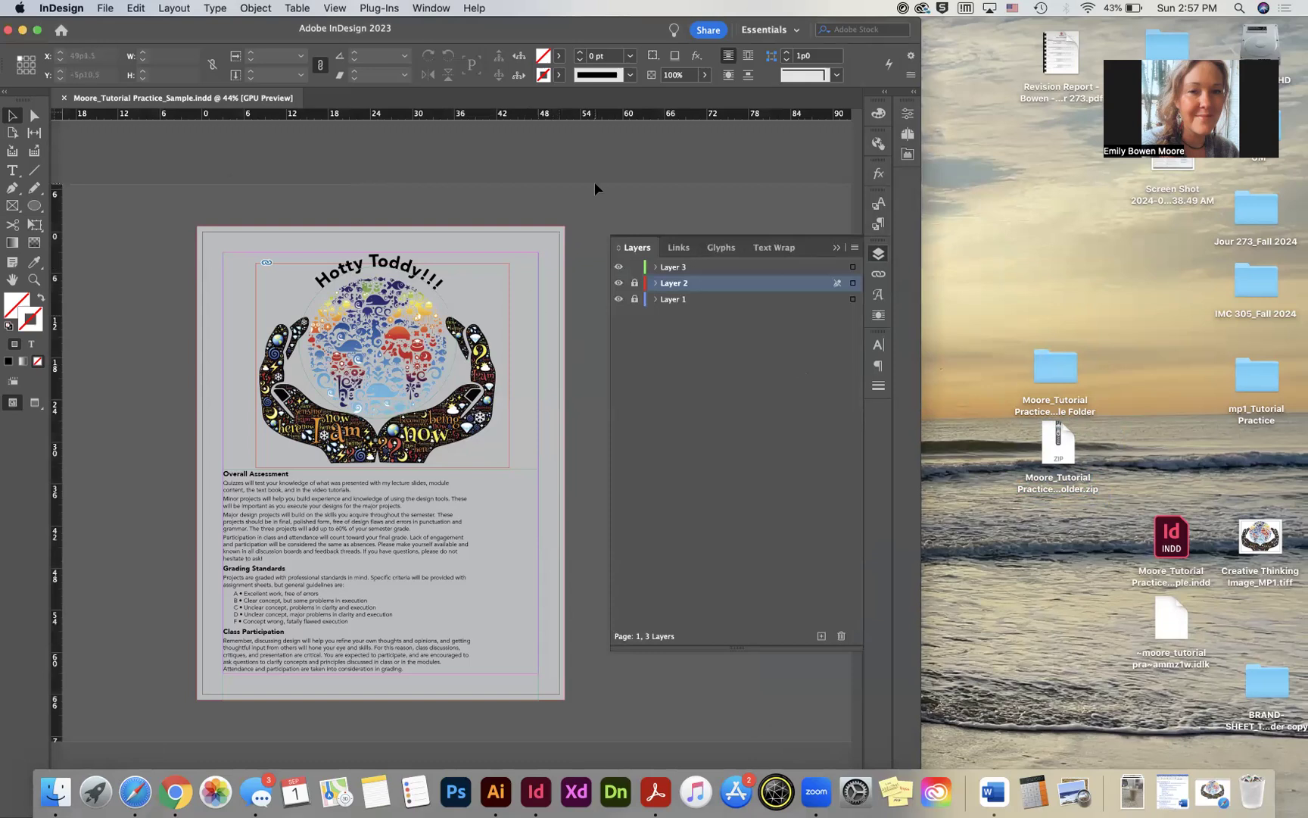
scroll(553, 193, left, 3)
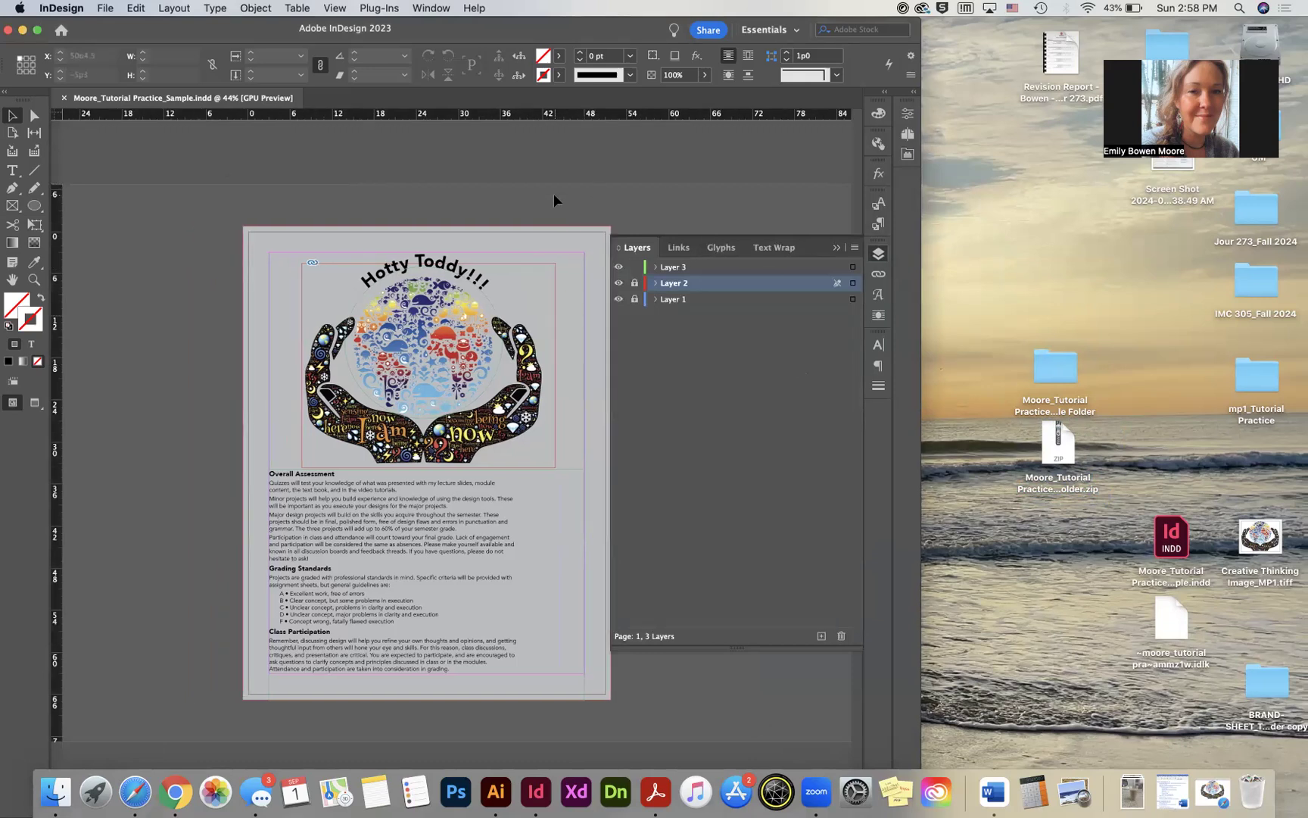